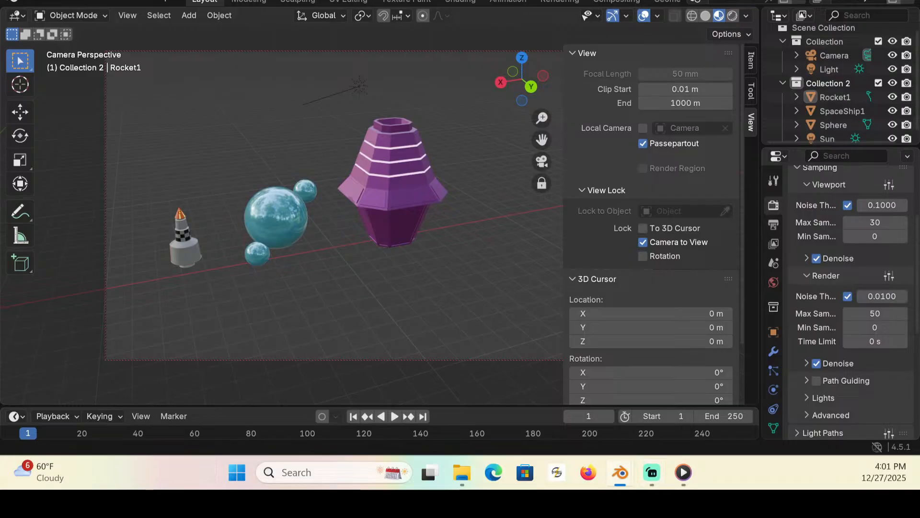
Step: Review the rendered image of the rocket, the blue spheres and the purple spaceship
key(ctrl+s)
key(alt+Tab)
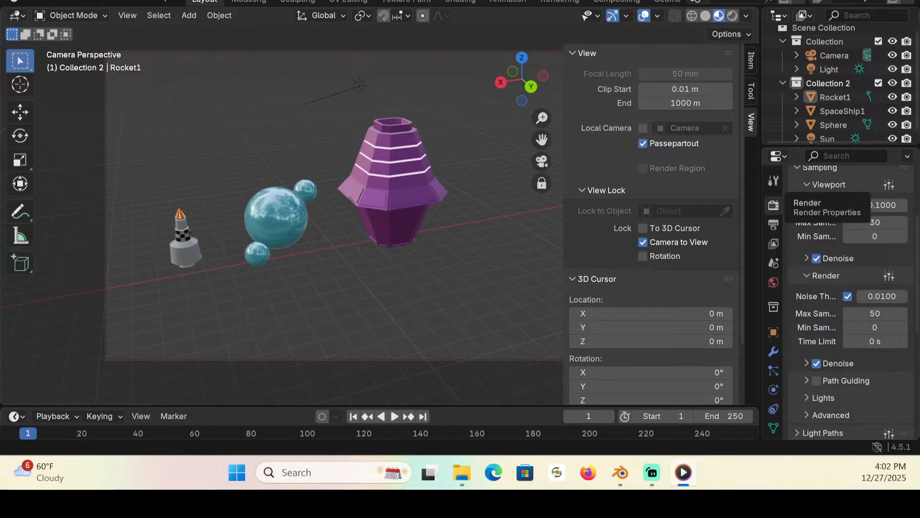
click(773, 205)
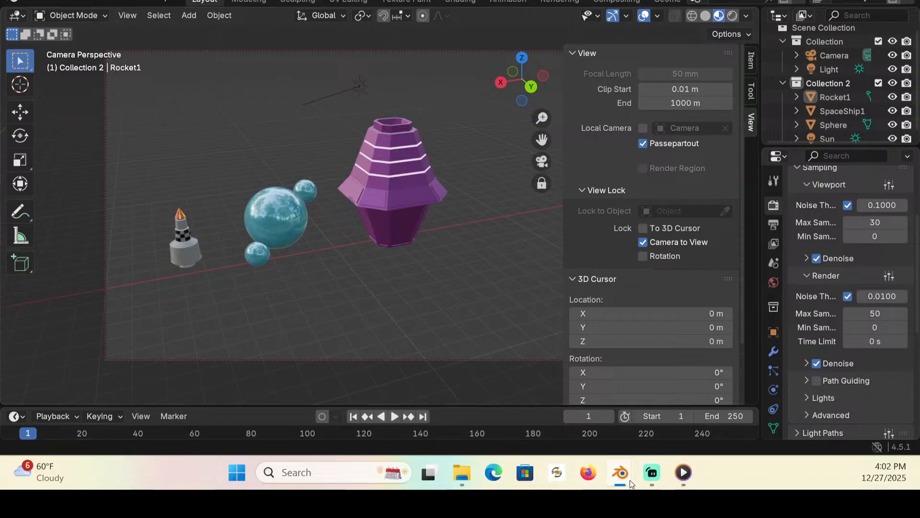
mouse_move(626, 479)
click(692, 348)
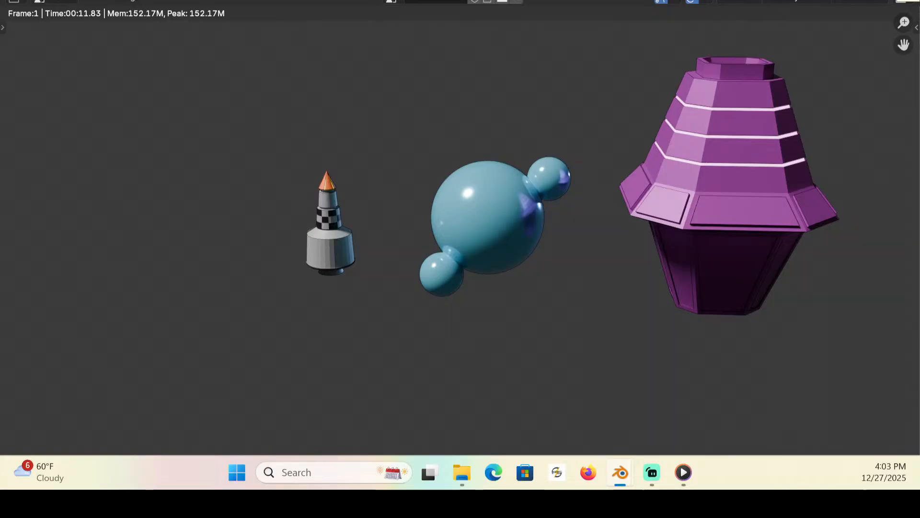
click(909, 0)
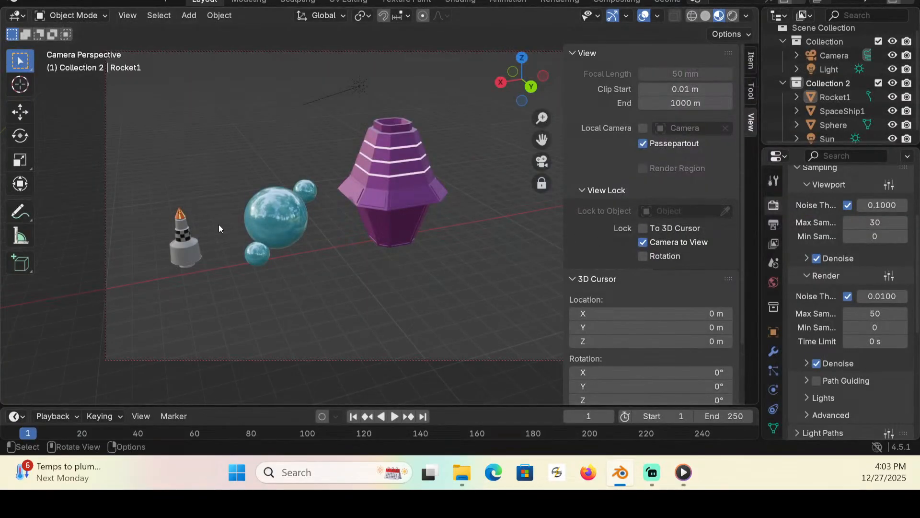
Step: Save RandomSpaceships.blend with the camera framing the empty grid around the world origin
shift+middle_drag(172, 264, 454, 204)
shift+middle_drag(258, 238, 372, 232)
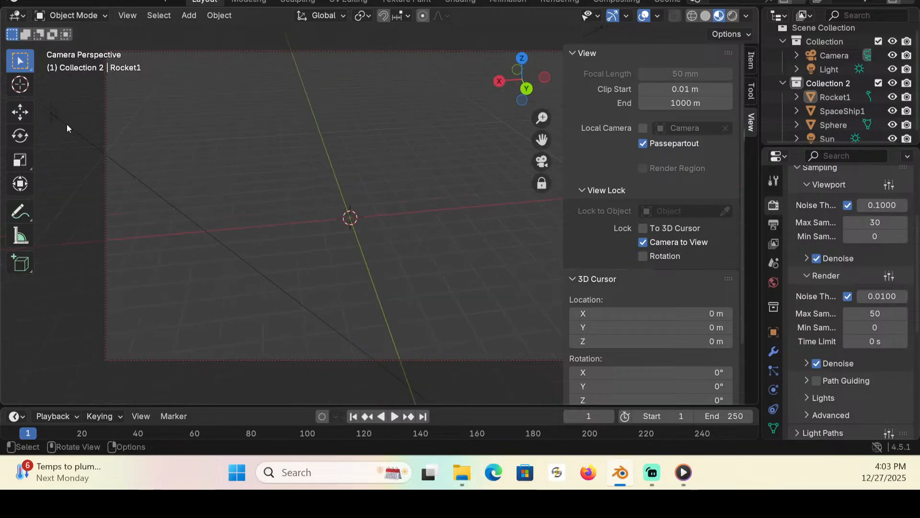
key(ctrl+s)
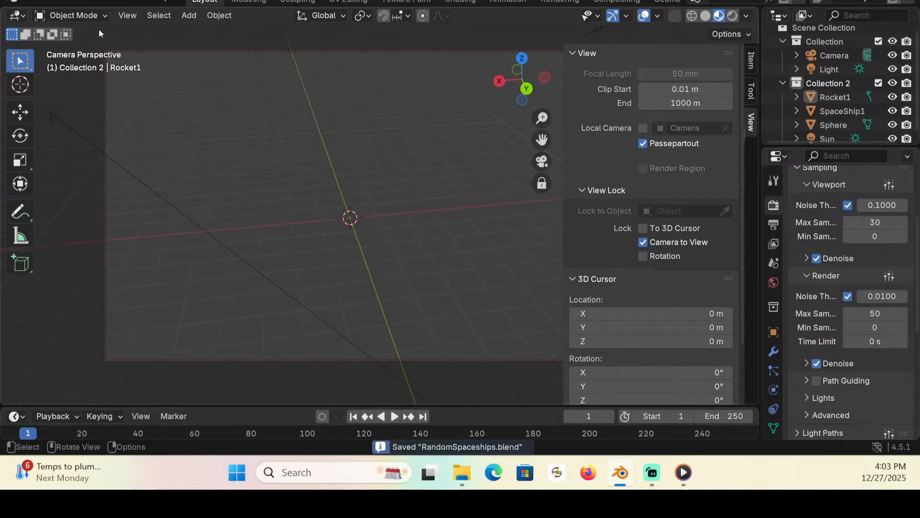
Step: Add a cube mesh at the world origin and move it up along Z to sit above the grid
click(189, 15)
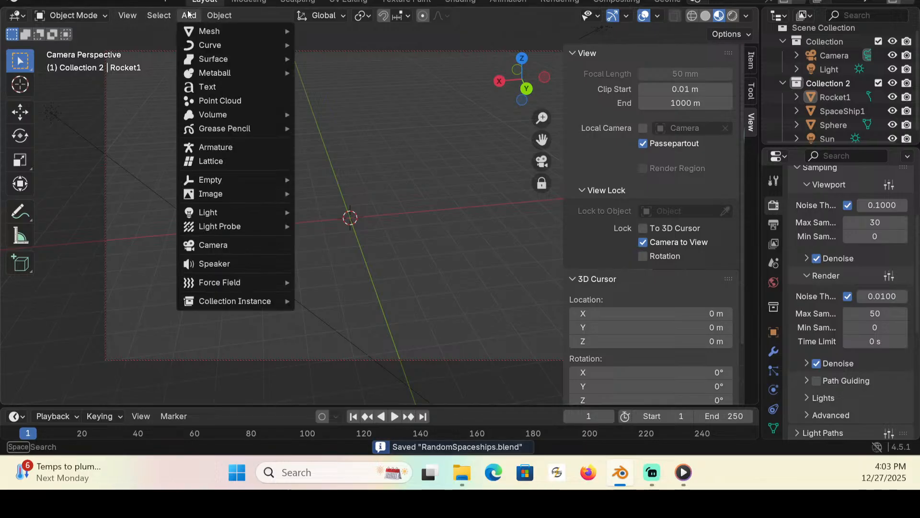
mouse_move(197, 31)
click(333, 43)
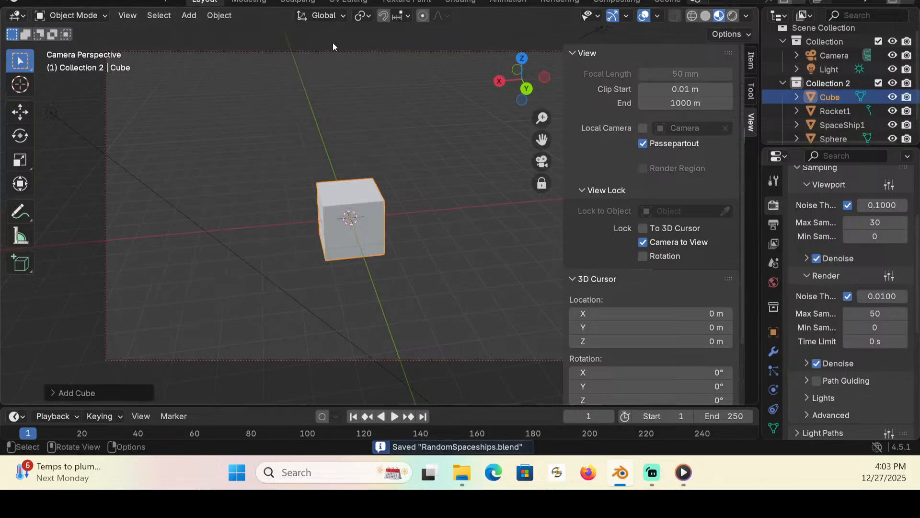
click(20, 111)
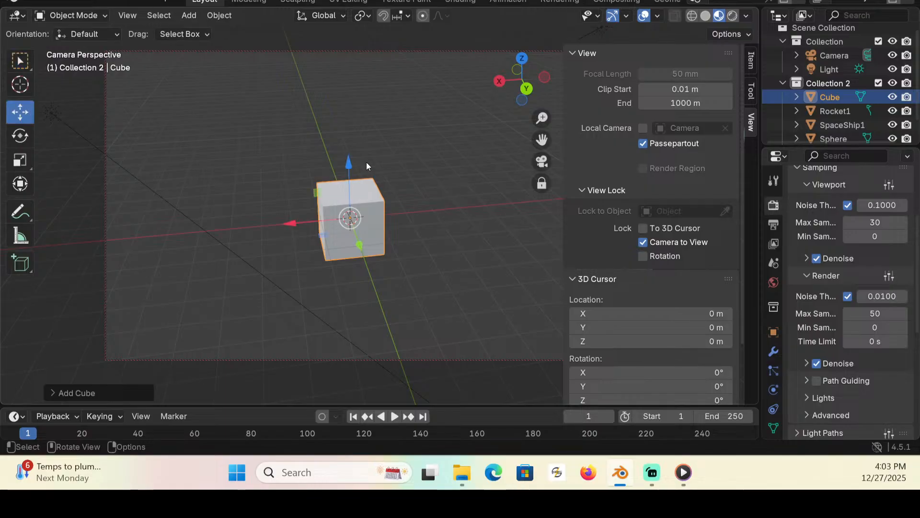
drag(352, 162, 356, 130)
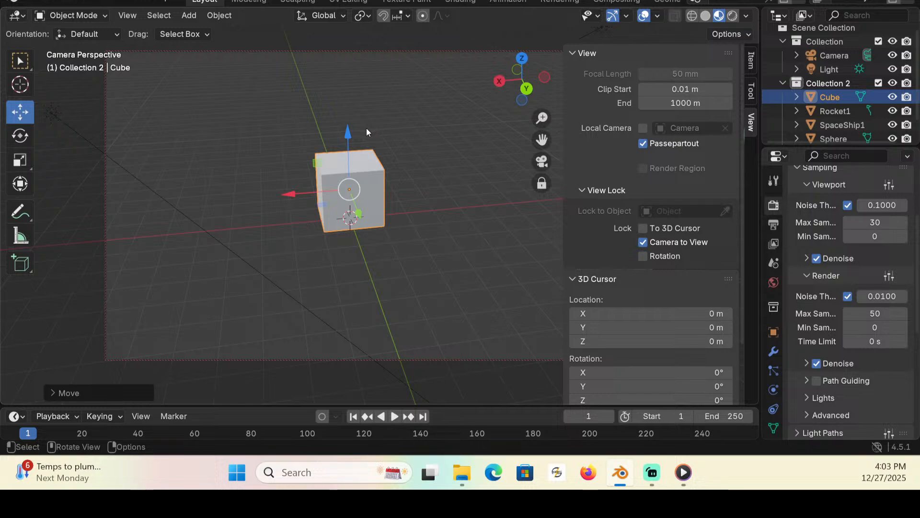
Step: In Edit Mode, scale the cube's top face down almost to a point to form a pyramid
click(87, 15)
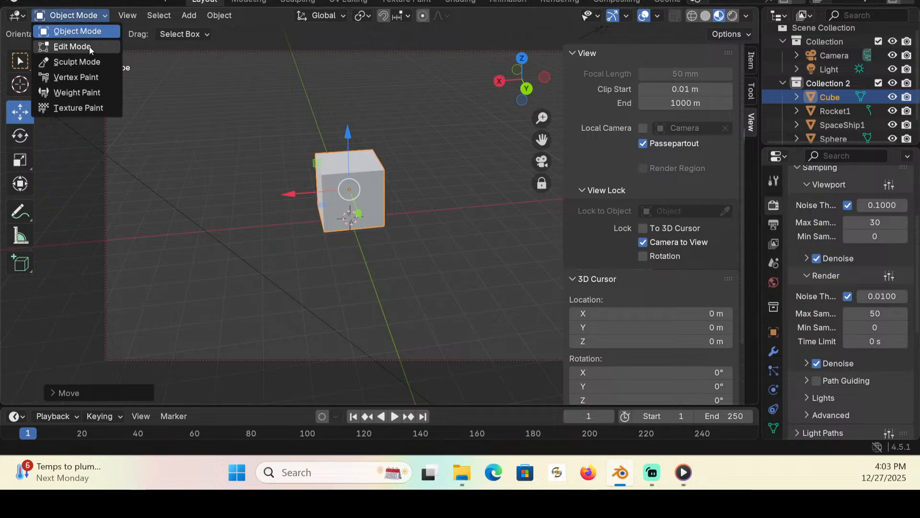
click(89, 47)
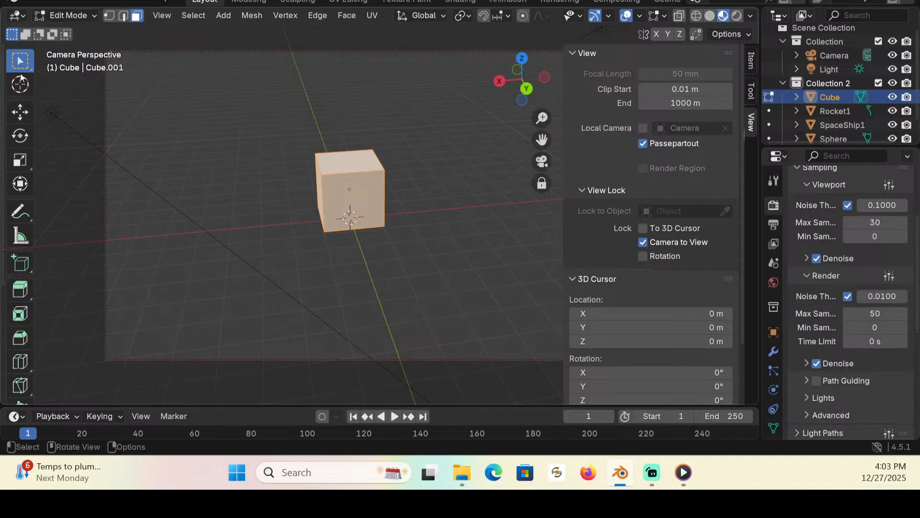
click(358, 163)
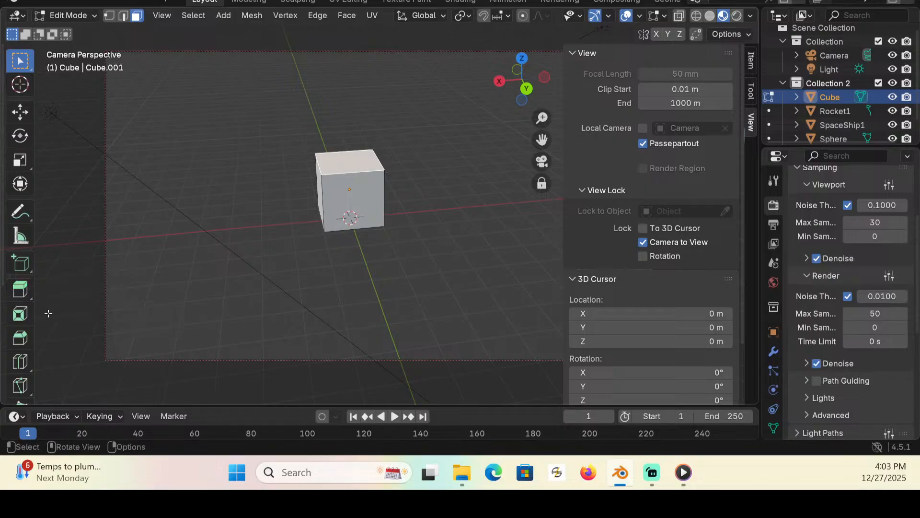
click(24, 159)
drag(398, 127, 356, 153)
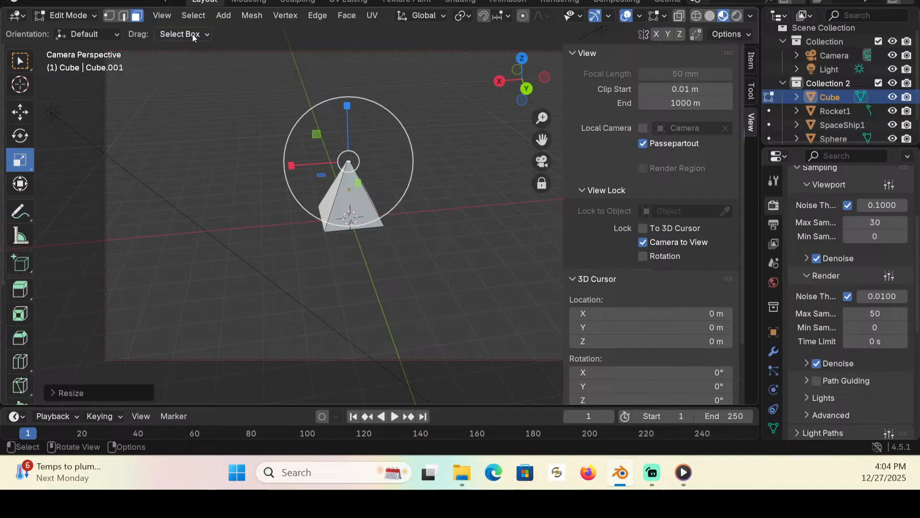
Step: In Object Mode, flatten the pyramid along Z and scale it up uniformly into a wide, low shape
click(85, 17)
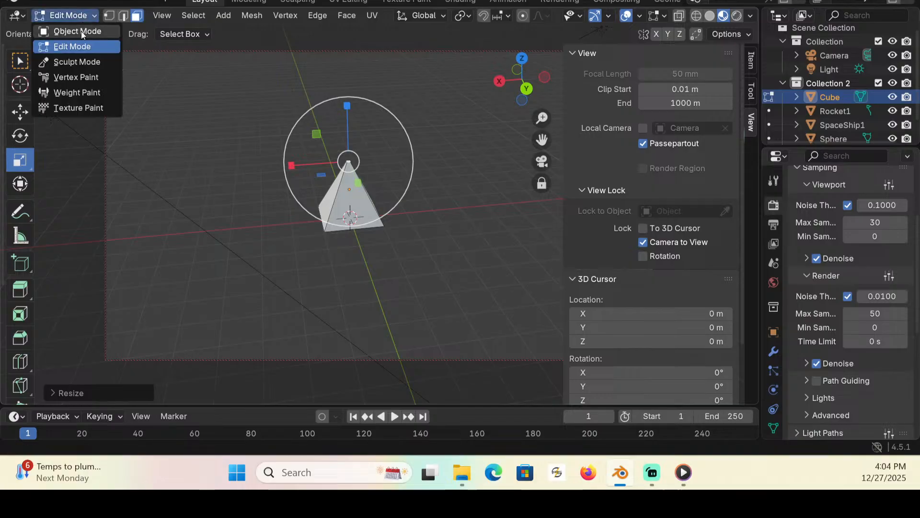
click(80, 32)
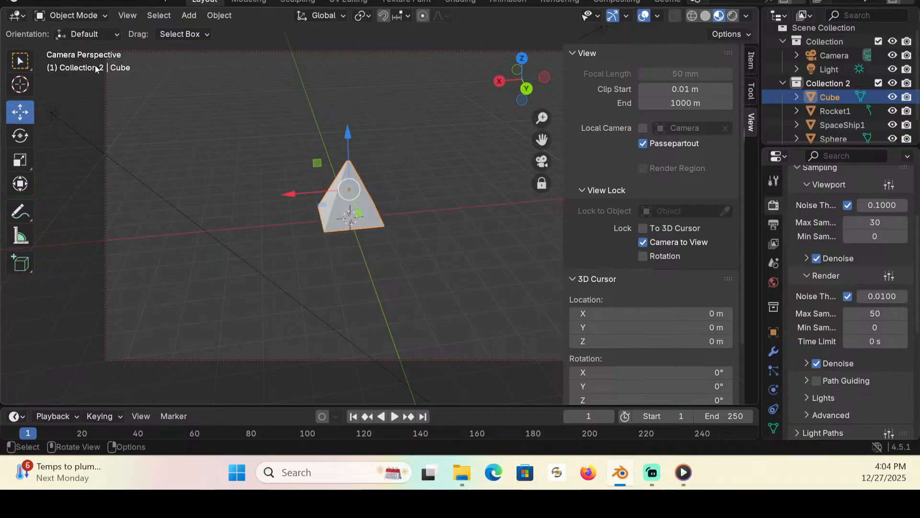
click(27, 164)
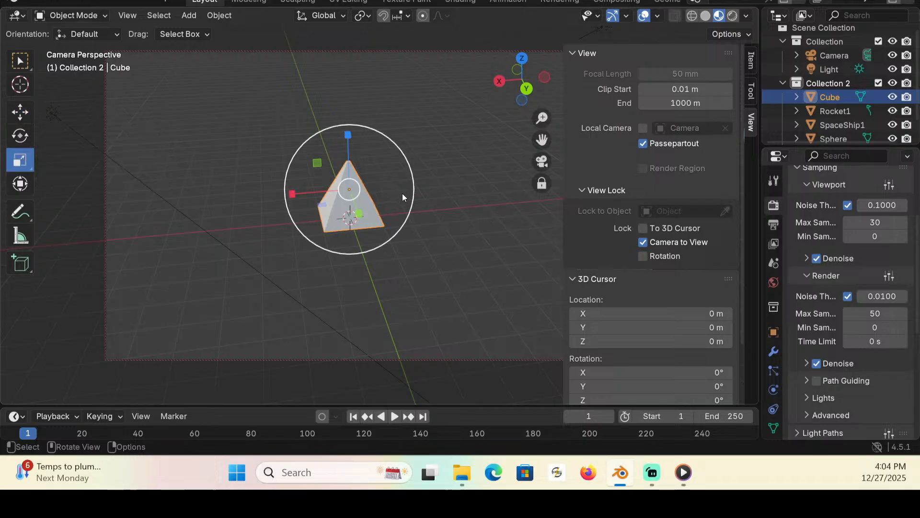
drag(348, 135, 350, 170)
middle_drag(351, 170, 396, 171)
drag(397, 171, 514, 204)
middle_drag(375, 256, 359, 234)
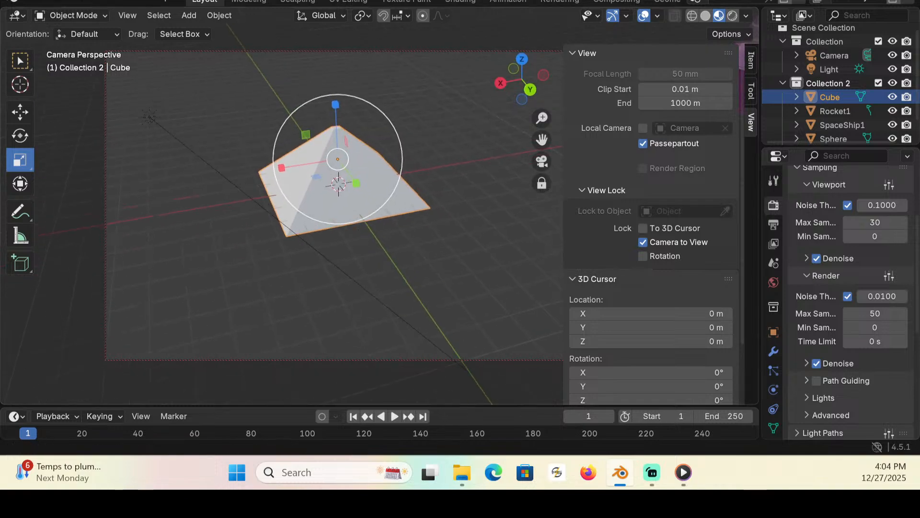
Step: Raise the flattened pyramid slightly along the Z axis
click(20, 111)
drag(334, 97, 335, 80)
middle_drag(321, 162, 249, 108)
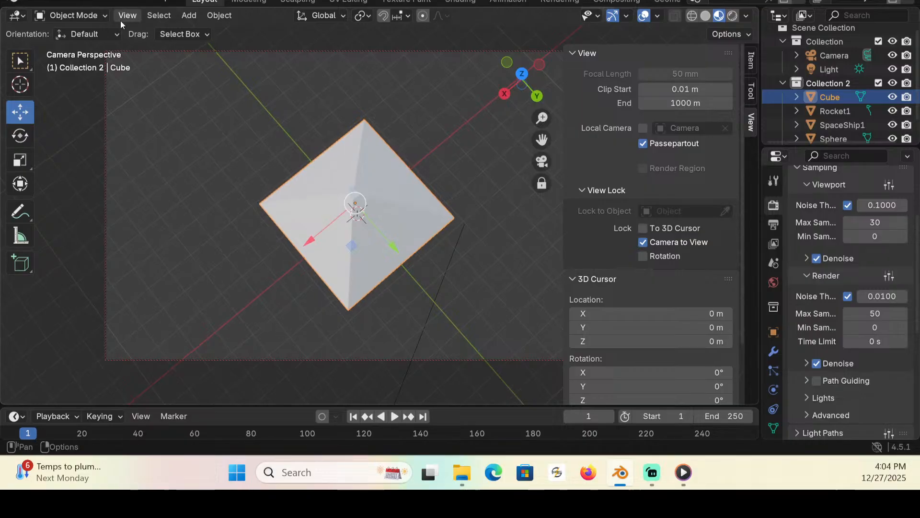
Step: In Edit Mode, add two horizontal loop cuts around the pyramid, one near the tip with edge slide about -0.40 and one closer to the base
click(72, 15)
click(84, 50)
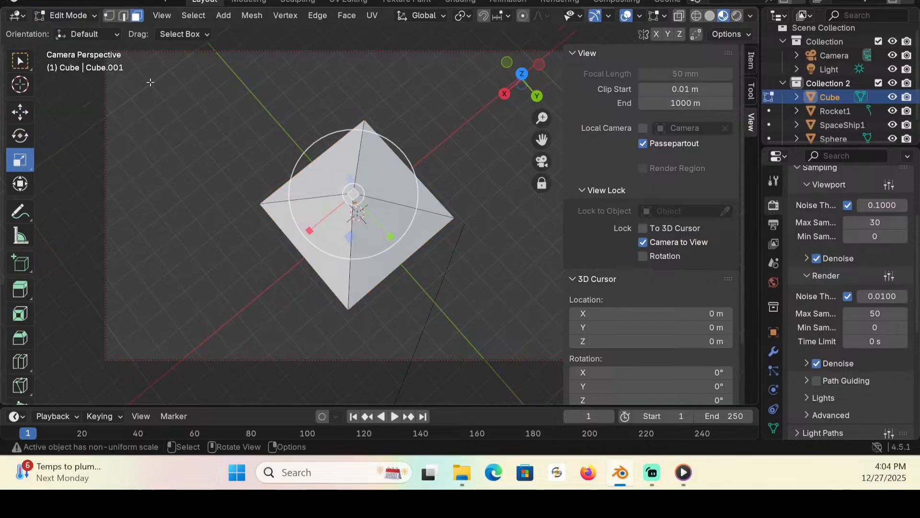
click(19, 361)
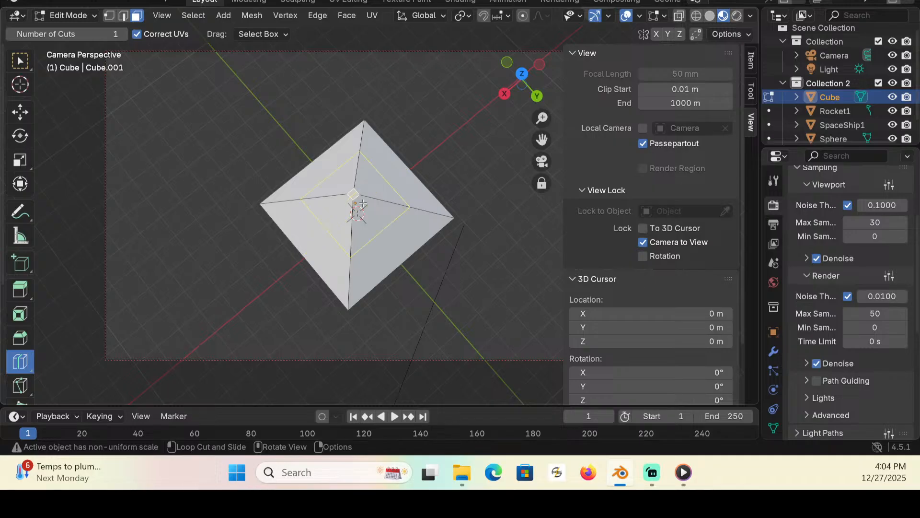
drag(364, 205, 350, 174)
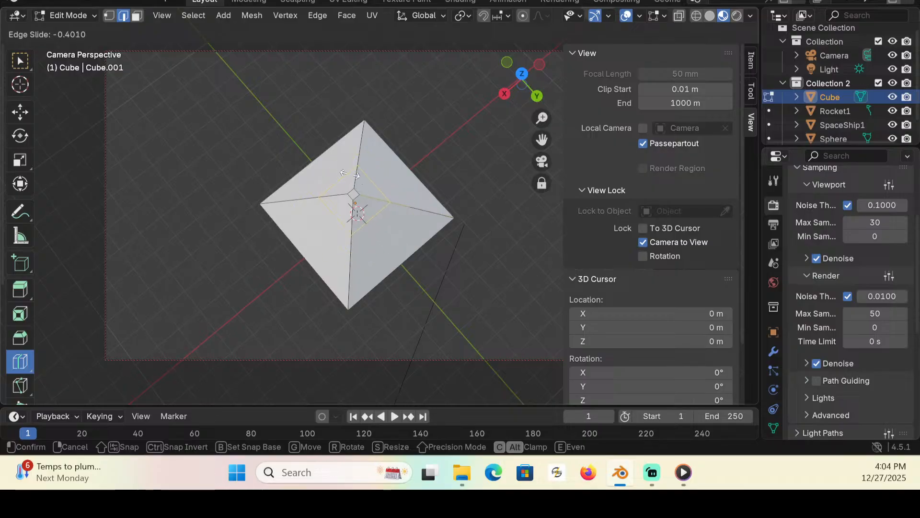
mouse_move(350, 174)
mouse_down()
mouse_move(343, 171)
mouse_move(355, 172)
mouse_up()
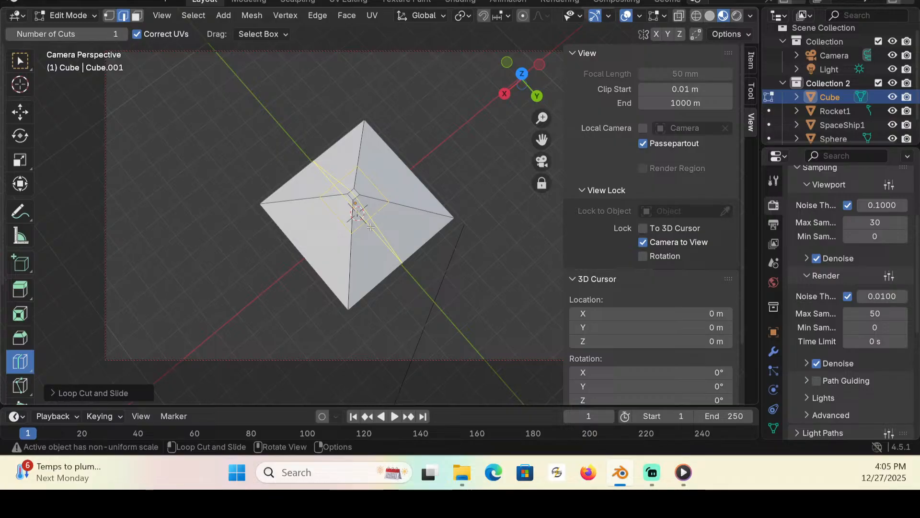
drag(353, 243, 352, 233)
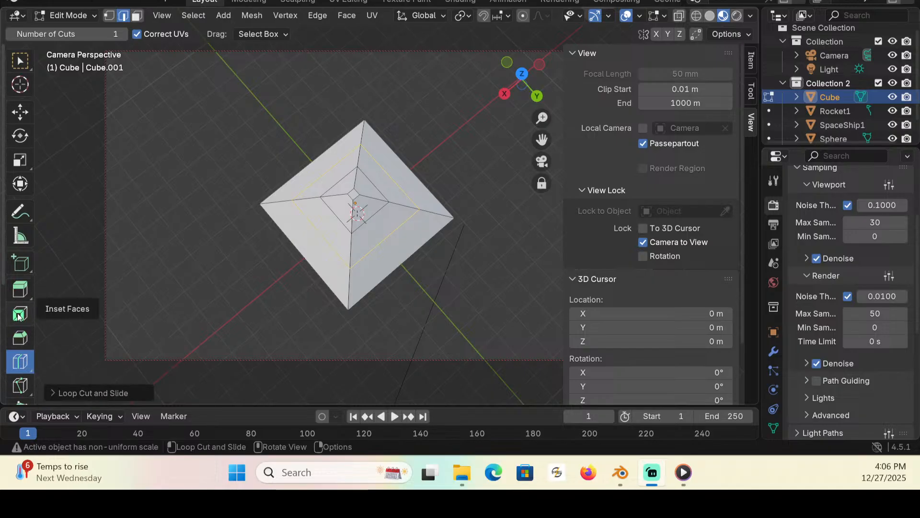
Step: Bevel the lower edge loop and then the upper edge loop into narrow bands, using one segment
click(20, 338)
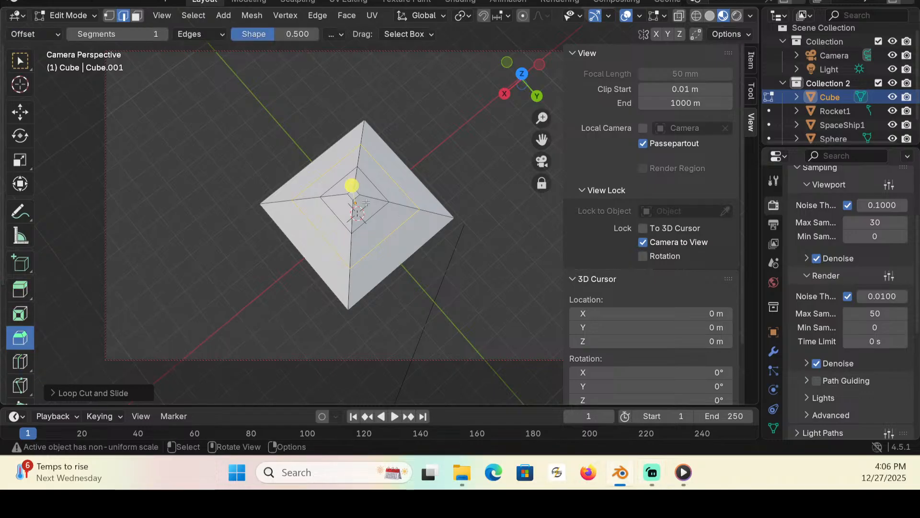
drag(351, 183, 349, 171)
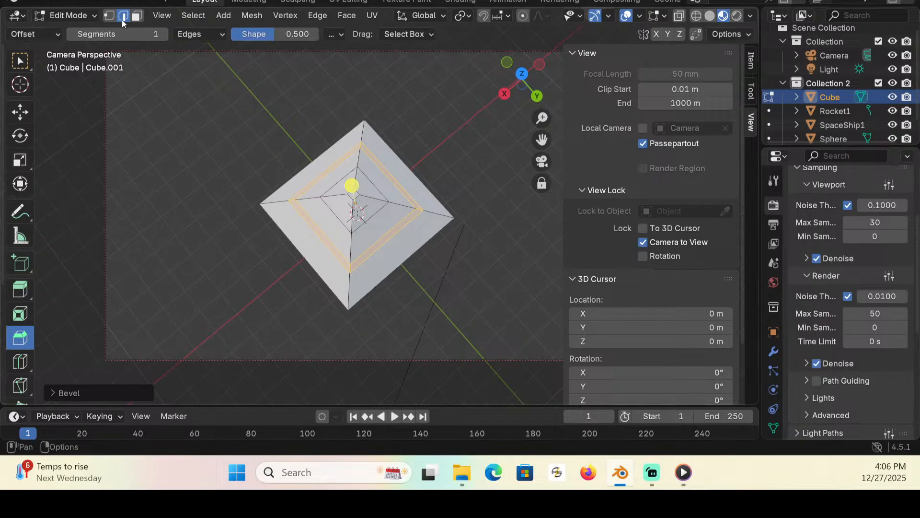
click(384, 206)
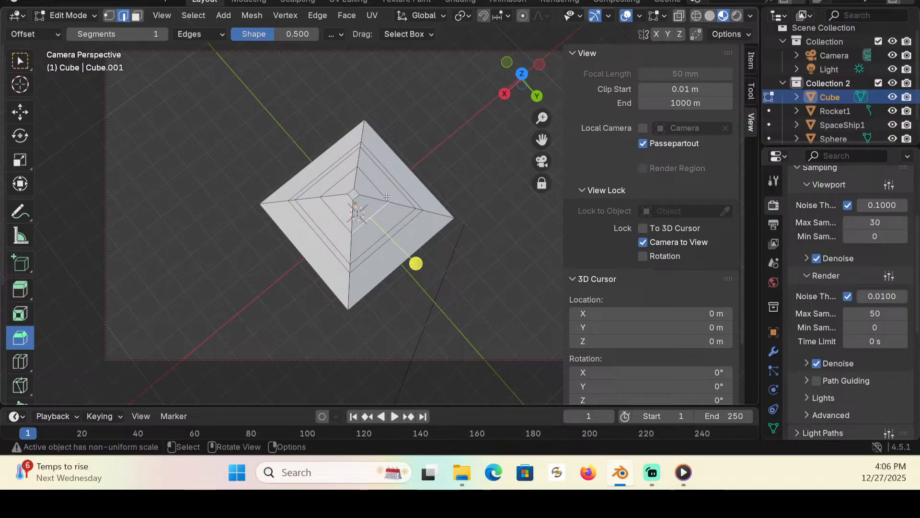
shift+click(376, 185)
shift+click(347, 177)
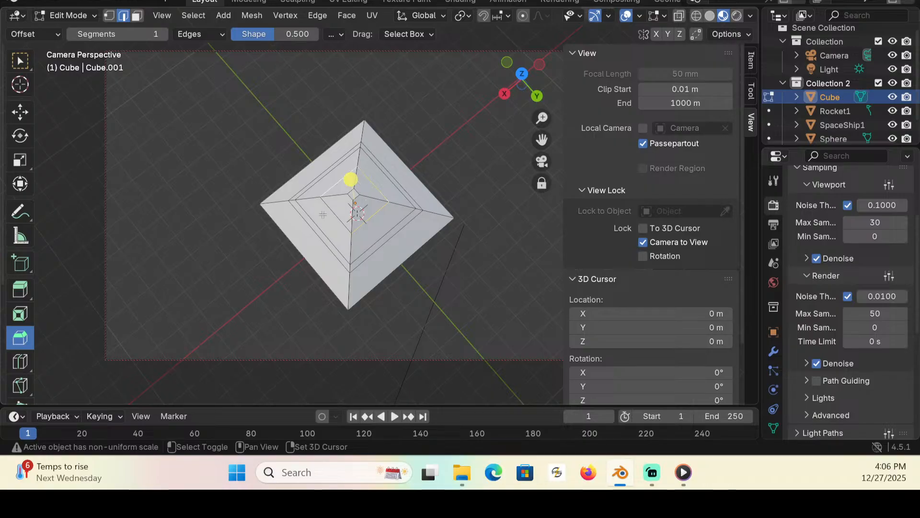
drag(352, 178, 351, 175)
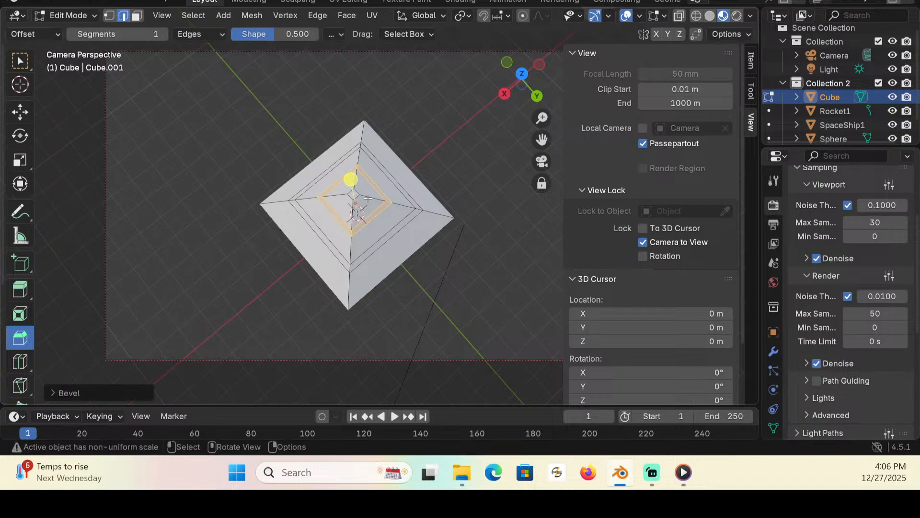
Step: Extrude the pyramid's upper beveled band inward along its normals by about -0.015 m
middle_drag(323, 228, 384, 264)
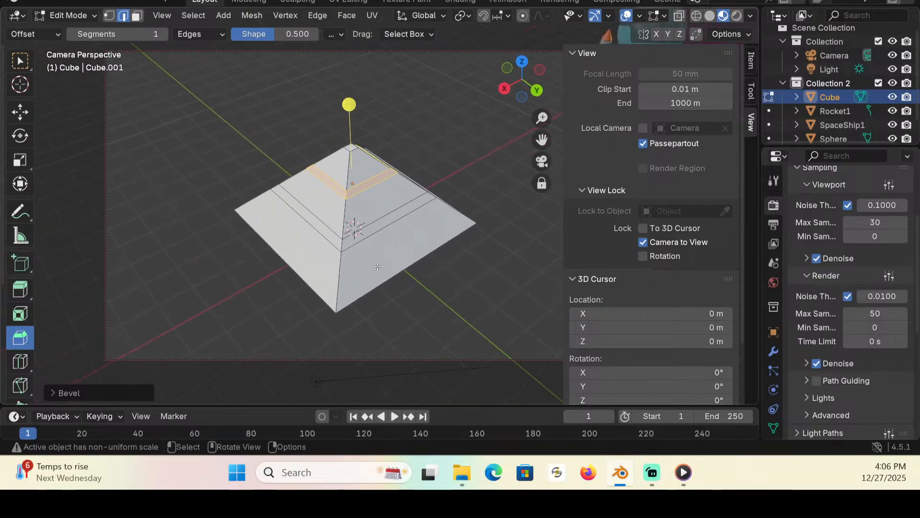
scroll(396, 210, up, 3)
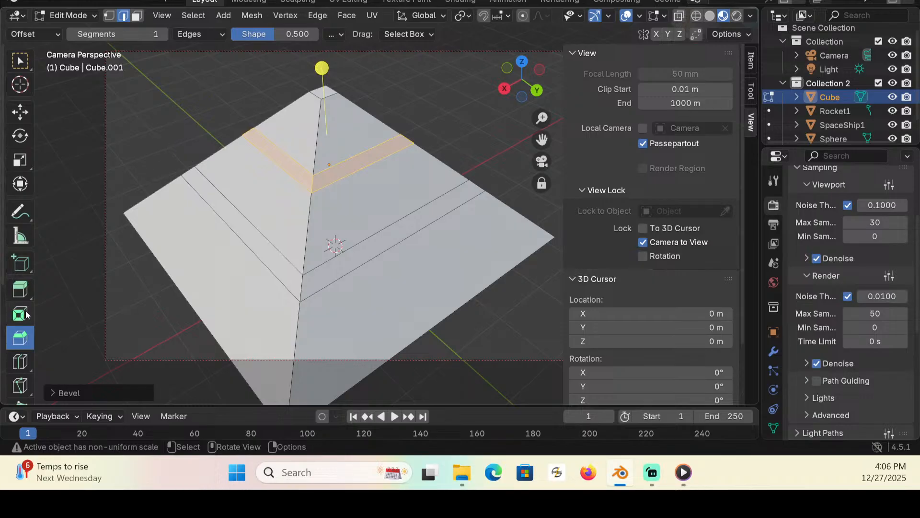
click(28, 291)
click(28, 292)
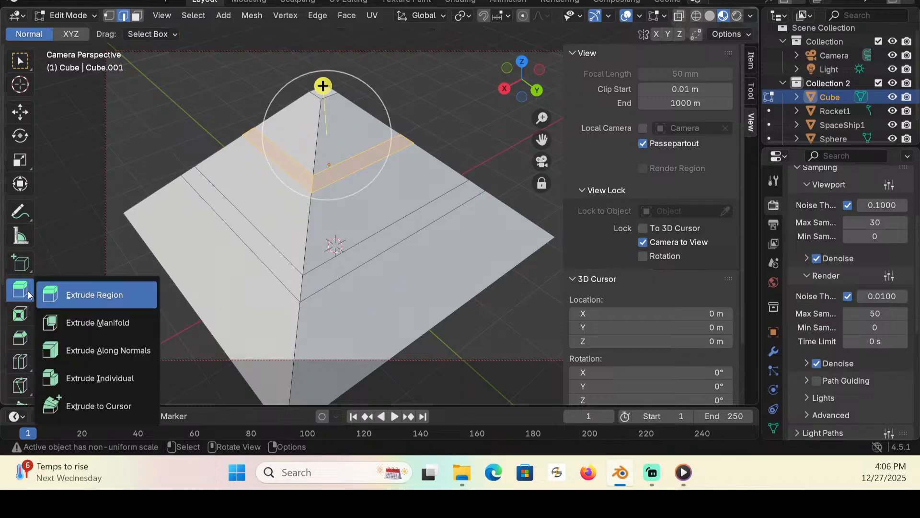
click(133, 353)
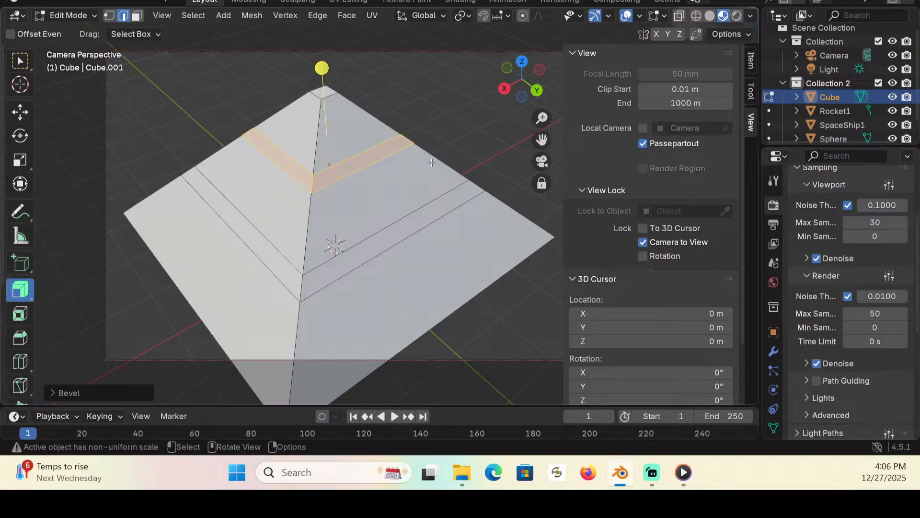
drag(321, 68, 328, 73)
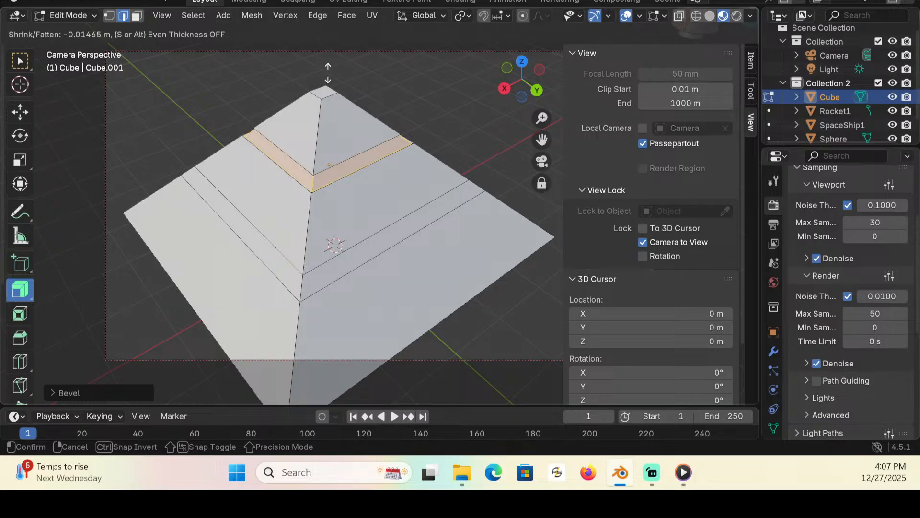
click(328, 73)
middle_drag(238, 133, 163, 138)
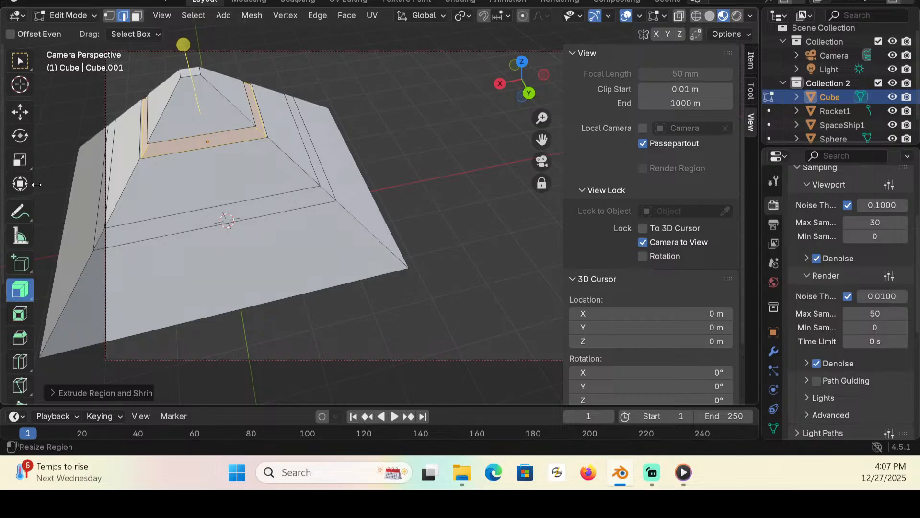
Step: Scale the inward-extruded faces of the pyramid's upper band down slightly to deepen the recess
click(20, 160)
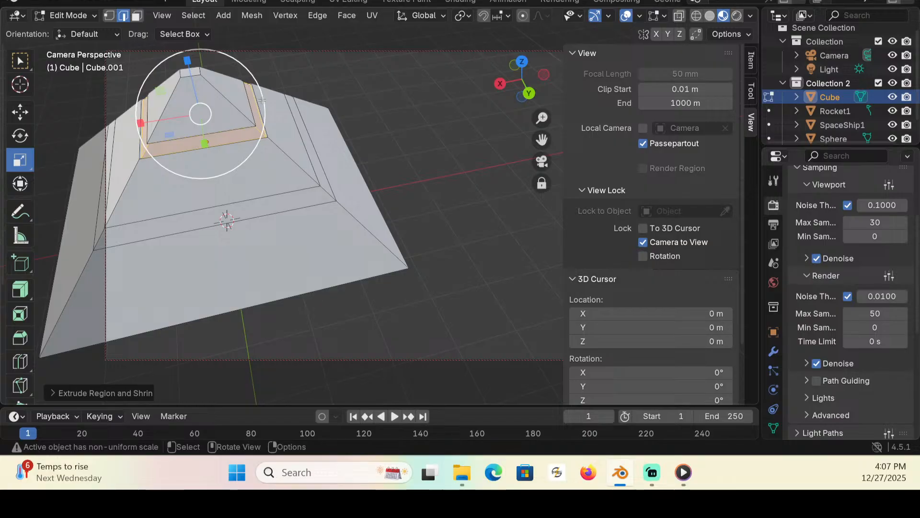
drag(262, 100, 241, 212)
mouse_move(241, 211)
shift+middle_down()
mouse_move(267, 308)
mouse_move(245, 203)
shift+middle_up()
middle_drag(244, 169, 280, 214)
scroll(266, 139, up, 2)
scroll(280, 219, up, 2)
mouse_move(280, 215)
middle_down()
mouse_move(281, 205)
mouse_move(283, 226)
middle_up()
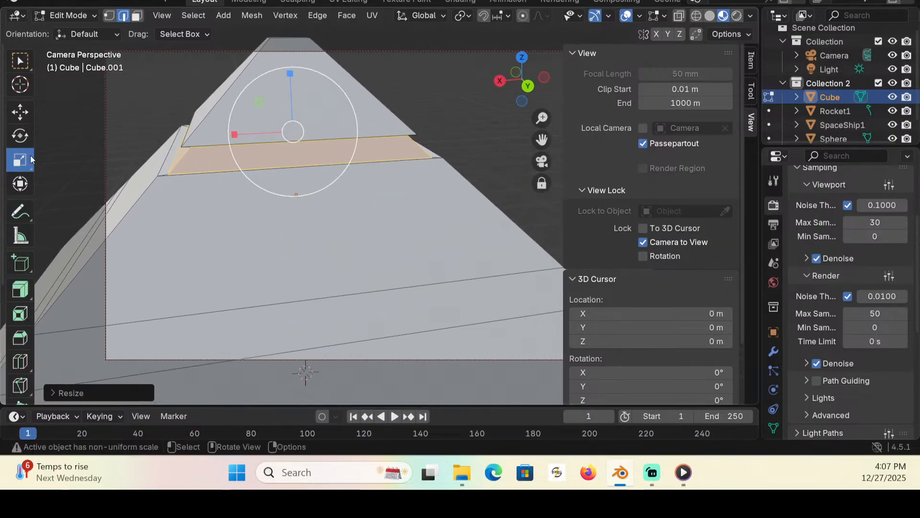
Step: Raise the recessed faces of the upper band slightly along the Z axis
click(21, 113)
drag(288, 68, 288, 66)
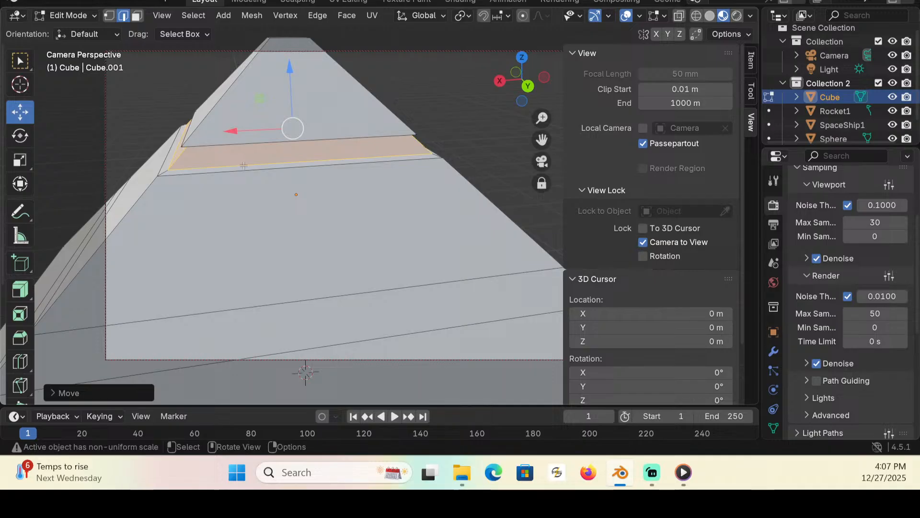
scroll(244, 166, down, 6)
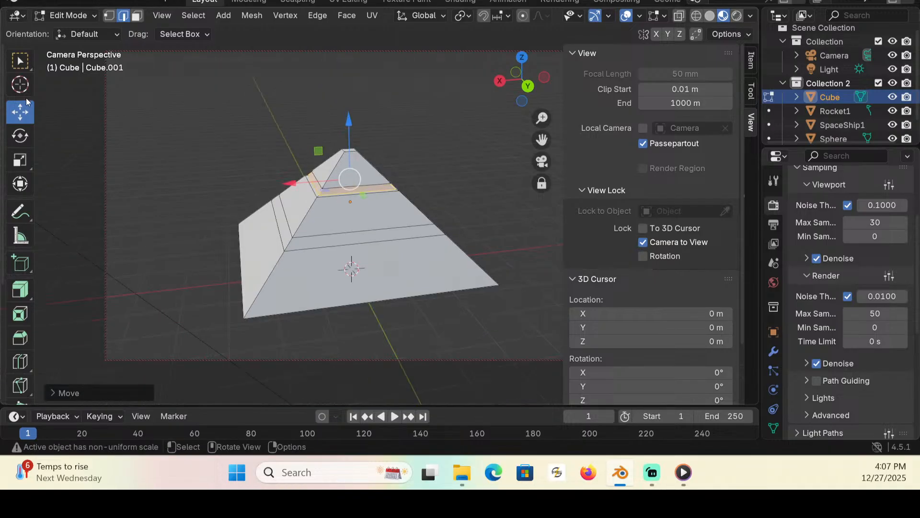
Step: Try to subdivide the faces of the lower band around the pyramid
click(19, 61)
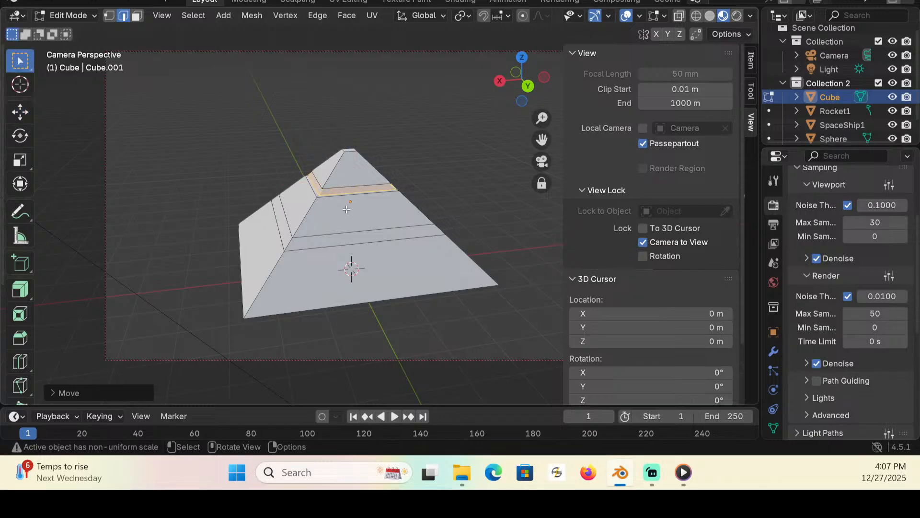
key(3)
alt+click(395, 234)
middle_drag(287, 218, 370, 257)
shift+click(279, 112)
scroll(375, 240, up, 2)
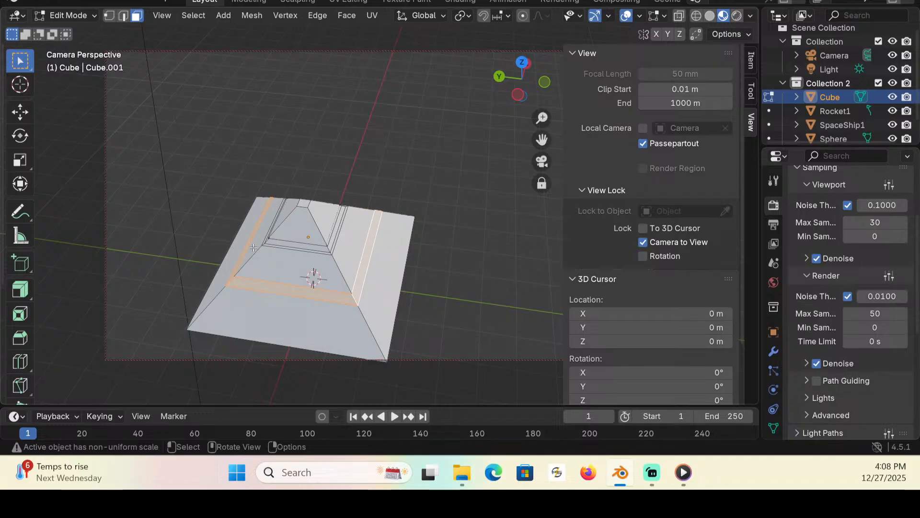
right_click(270, 283)
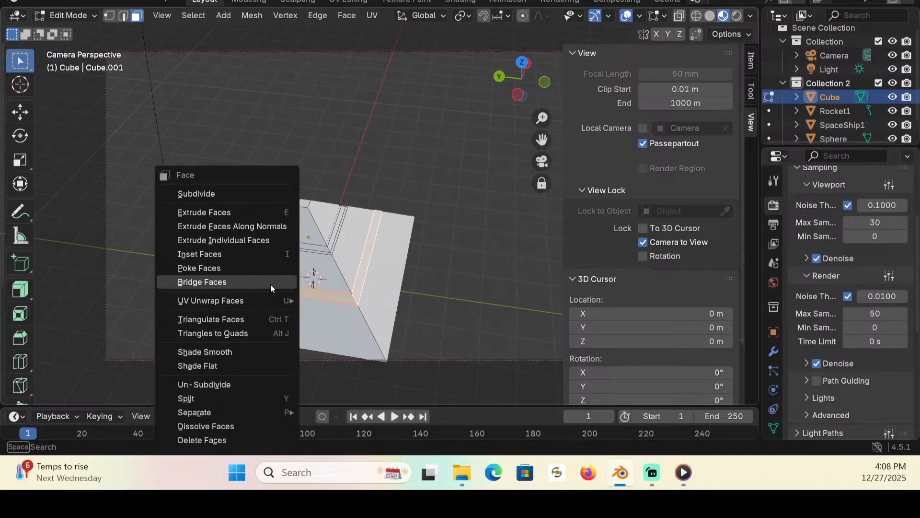
click(247, 192)
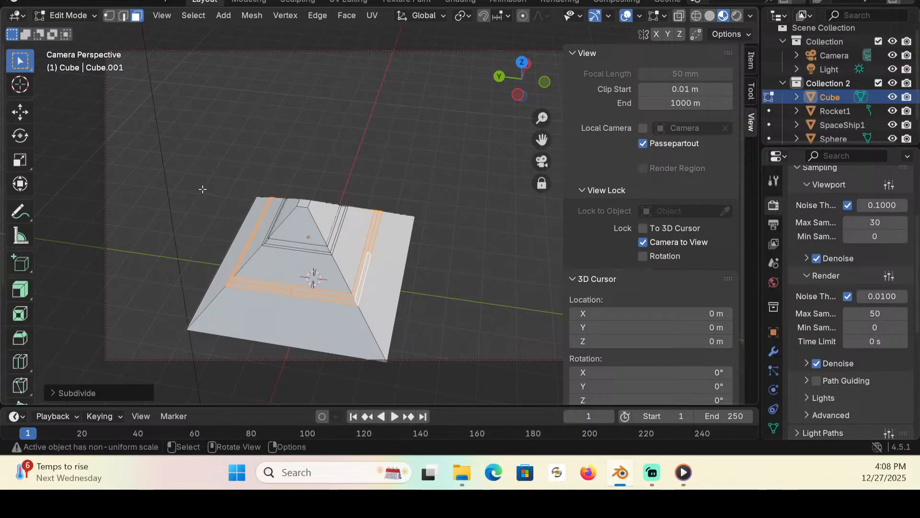
key(ctrl+z)
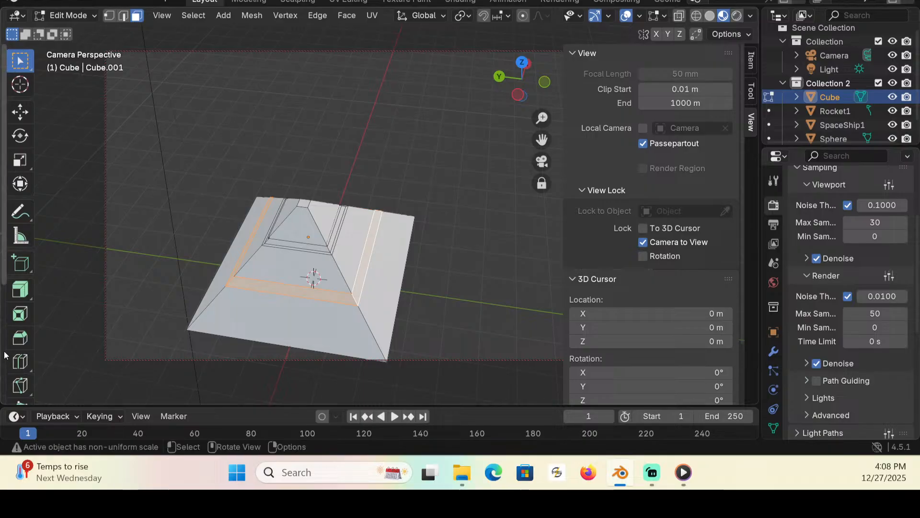
Step: Add two vertical loop cuts over the pyramid, splitting each of its four sides down the middle
click(20, 362)
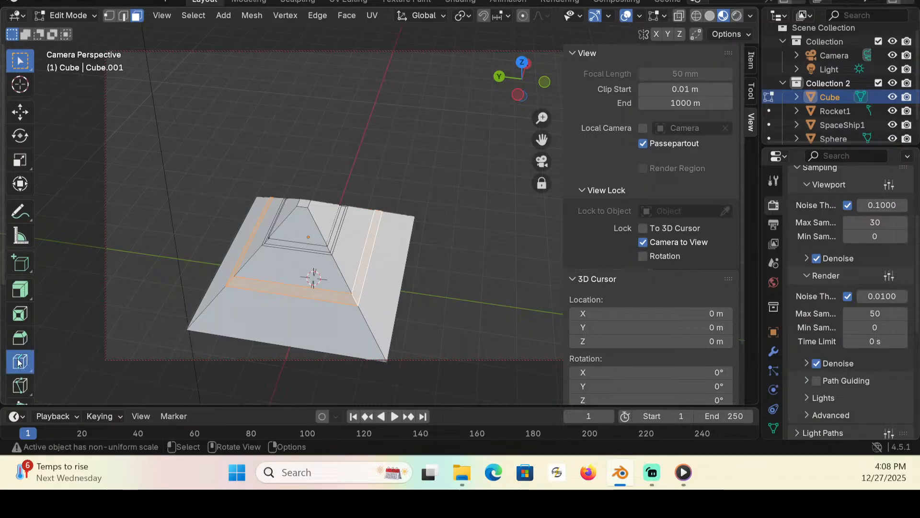
click(316, 300)
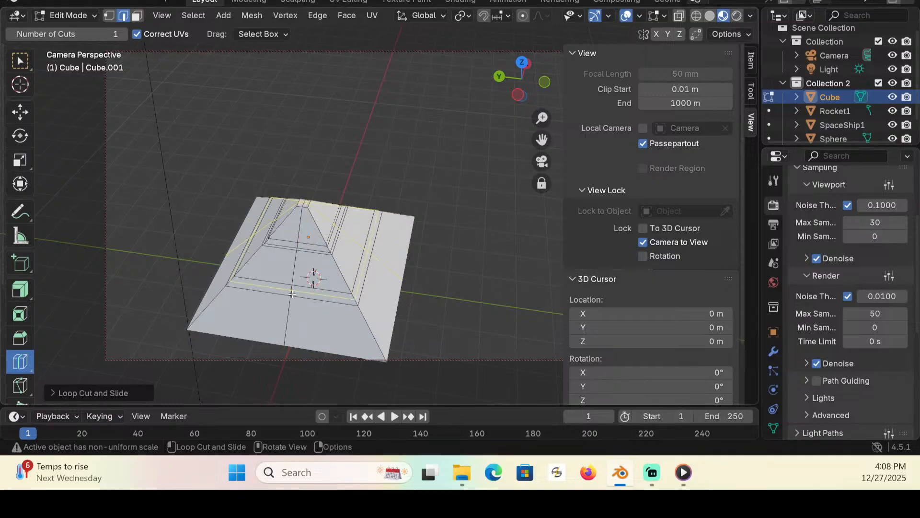
key(w)
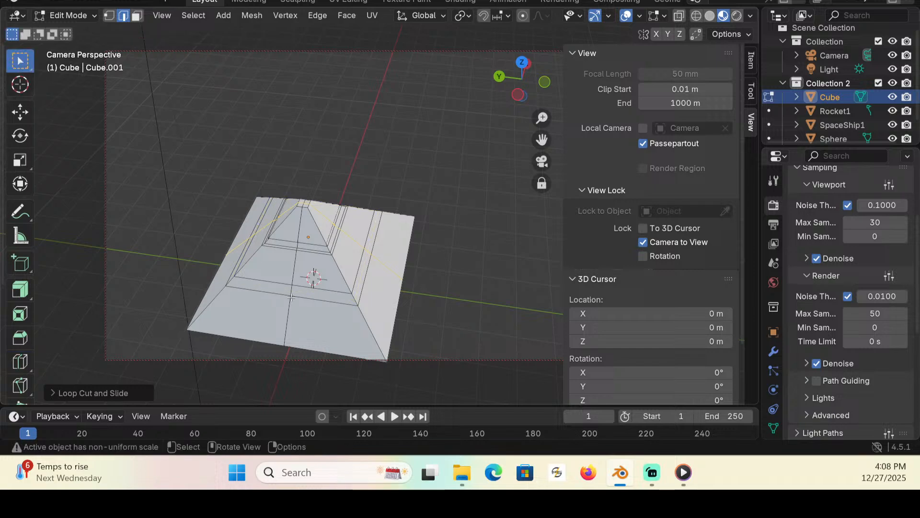
Step: Bevel the short vertical edges crossing the lower band on all four sides into wide hexagonal panels, using one segment
alt+click(290, 291)
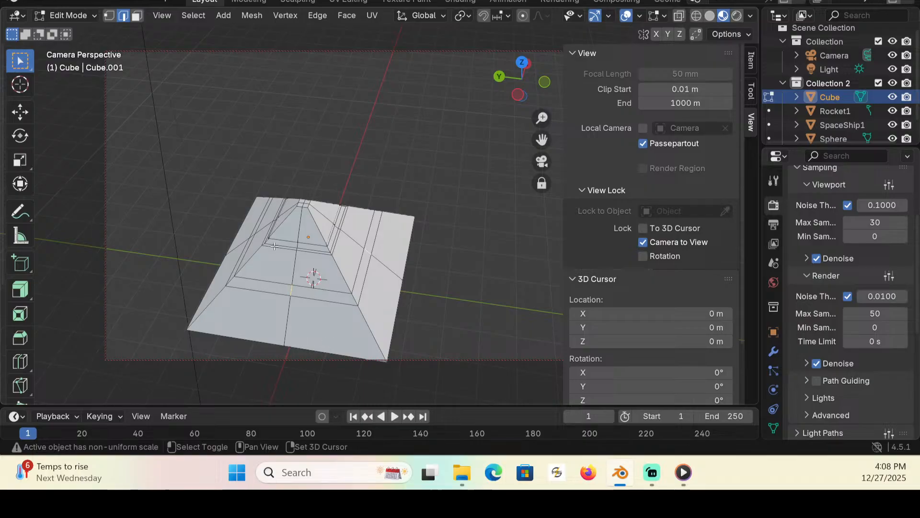
shift+click(254, 238)
middle_drag(242, 263, 322, 304)
click(386, 328)
middle_drag(445, 286, 391, 331)
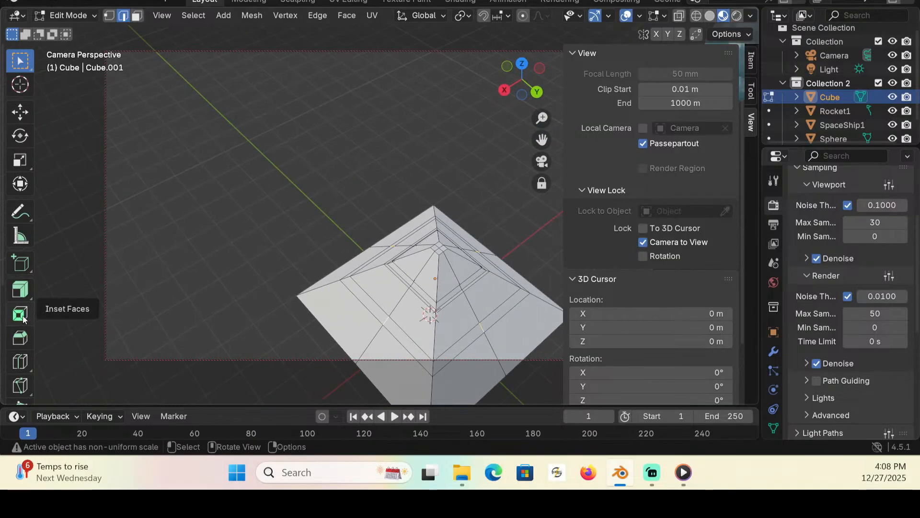
click(20, 338)
drag(442, 239, 458, 211)
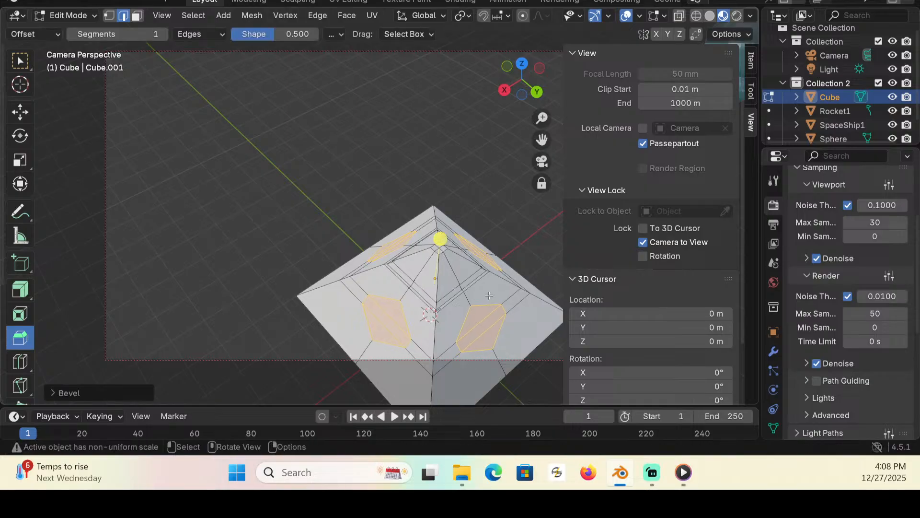
Step: Extrude the rectangular middle faces of the four hexagonal panels slightly inward along their normals
click(22, 63)
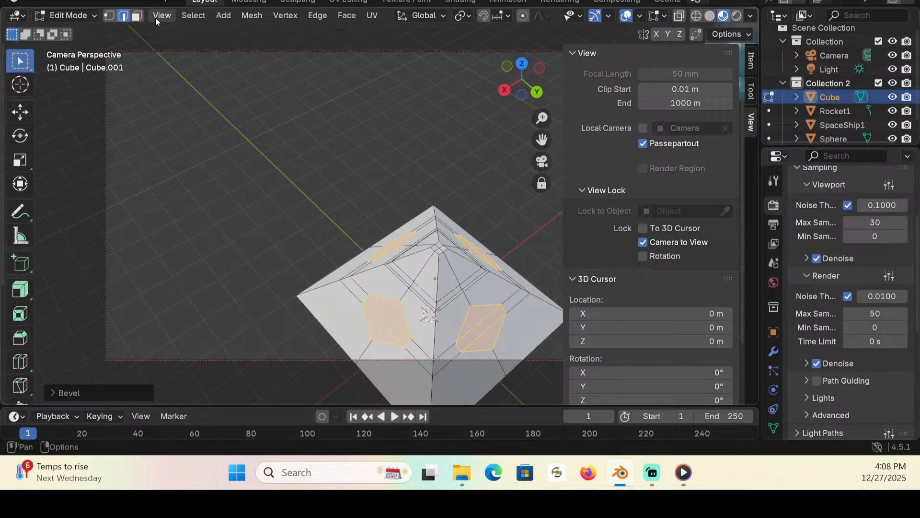
click(137, 17)
click(390, 318)
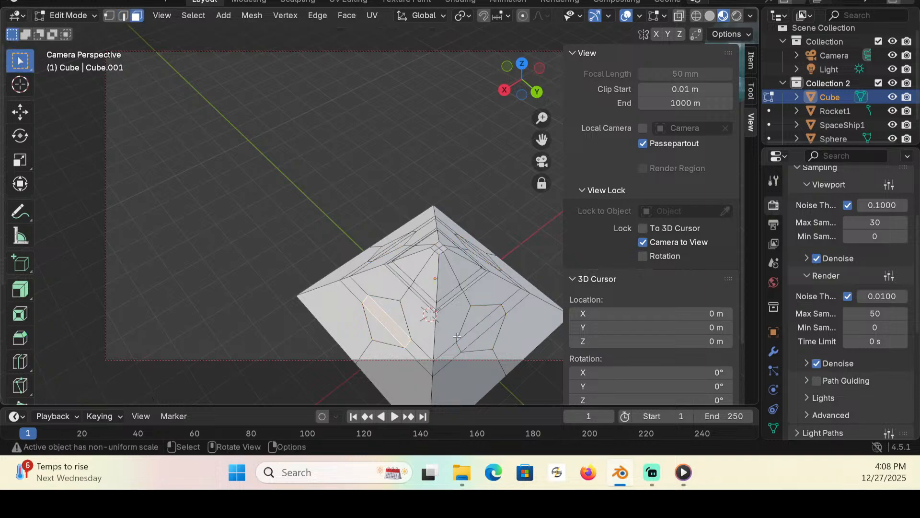
shift+click(495, 320)
middle_drag(491, 290, 369, 251)
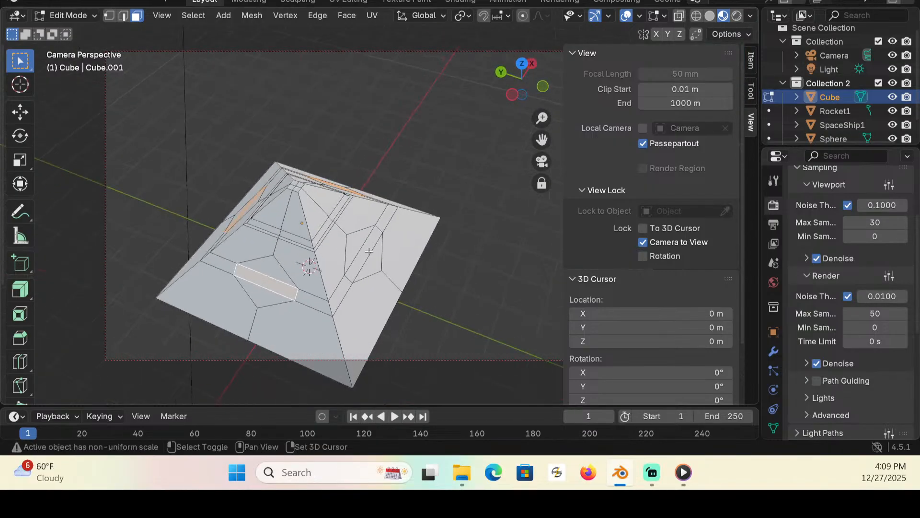
click(20, 289)
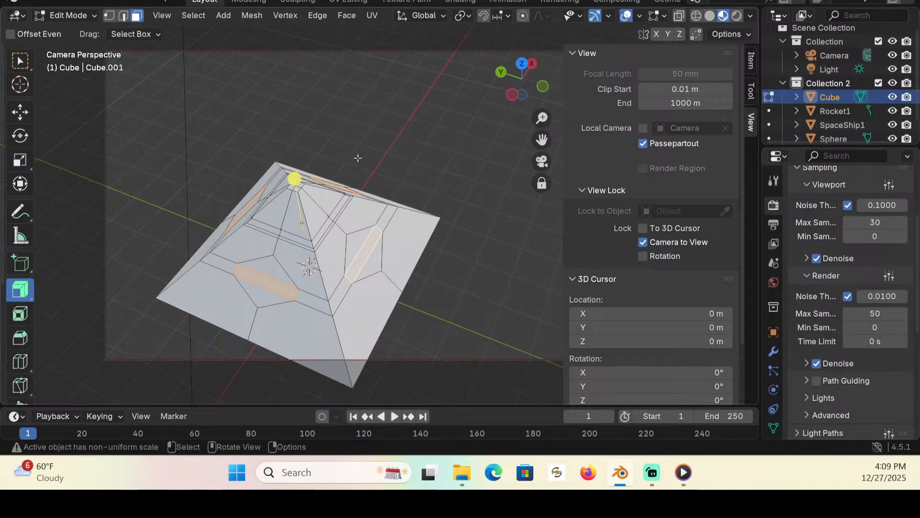
drag(294, 182, 296, 186)
middle_drag(297, 186, 250, 322)
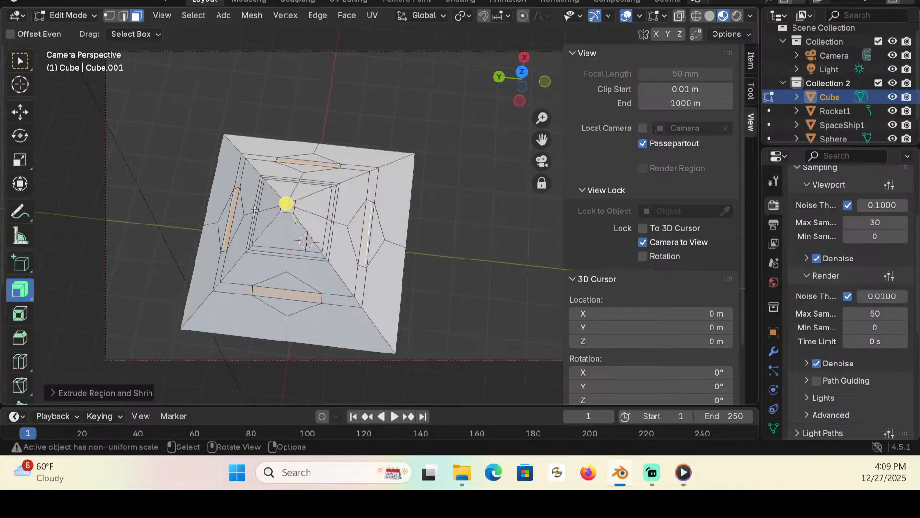
key(w)
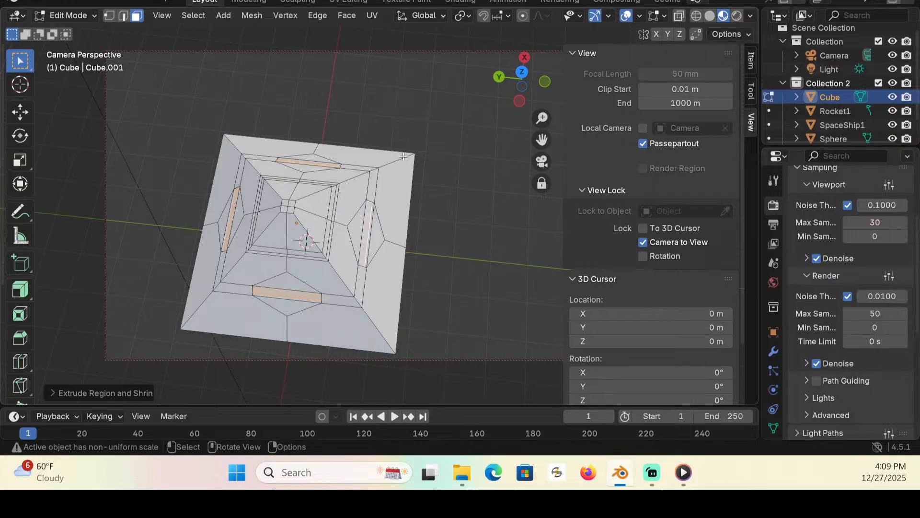
click(399, 188)
shift+click(233, 323)
shift+click(229, 168)
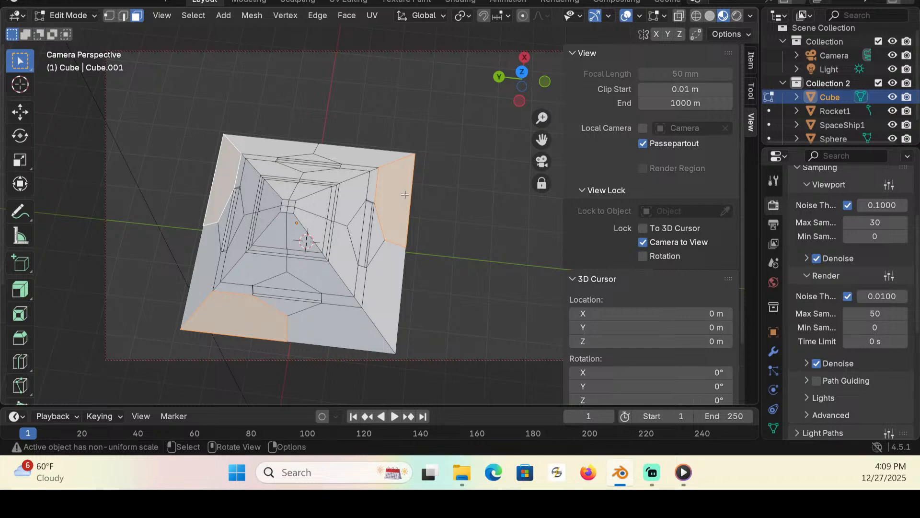
click(472, 239)
Step: Extrude alternating half-side faces below and above the lower band on all four sides outward along their normals by about 0.014 m
click(391, 282)
shift+click(251, 312)
shift+click(229, 168)
shift+click(362, 157)
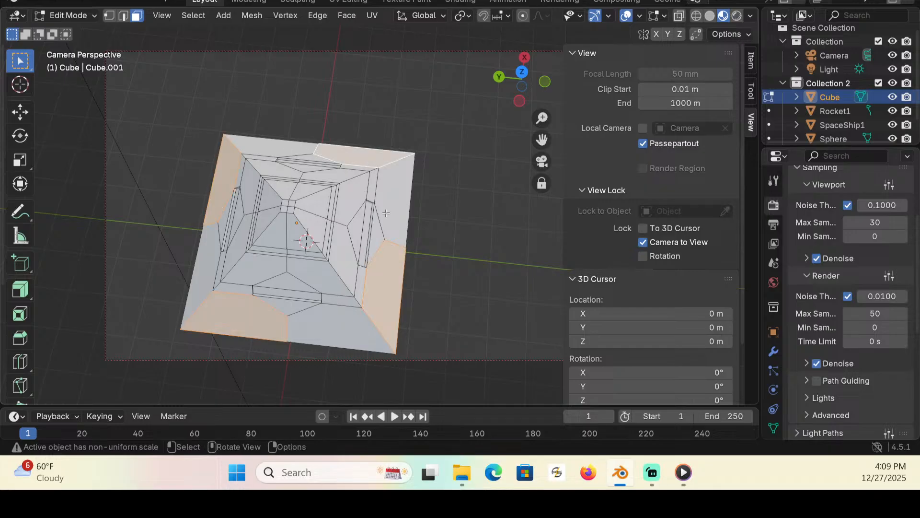
shift+click(350, 199)
shift+click(310, 269)
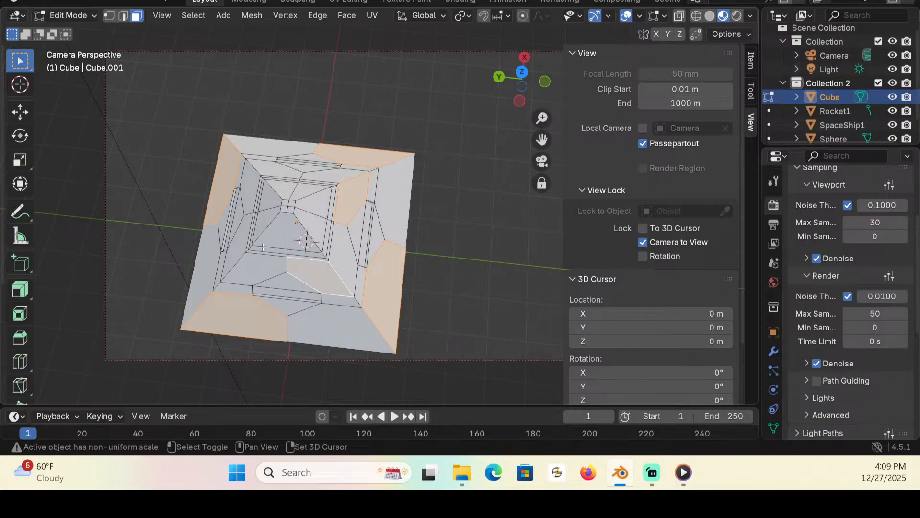
shift+click(241, 247)
shift+click(275, 168)
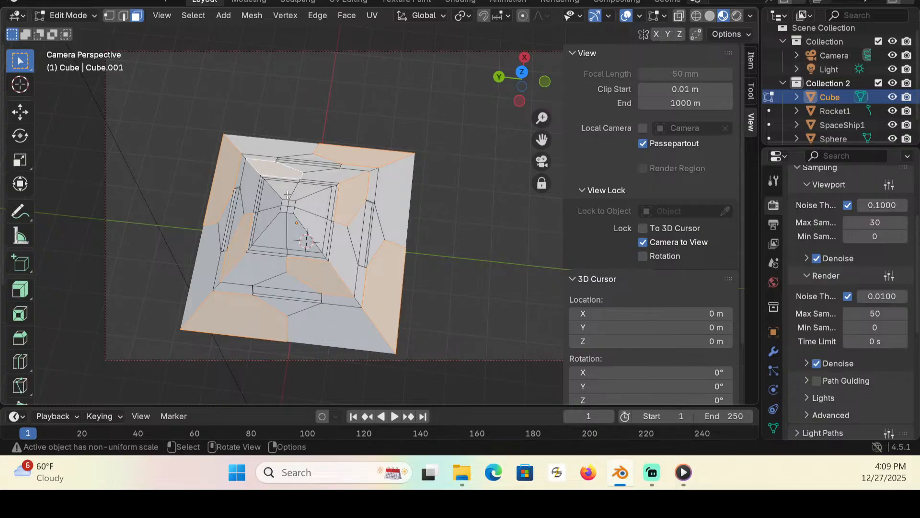
click(19, 289)
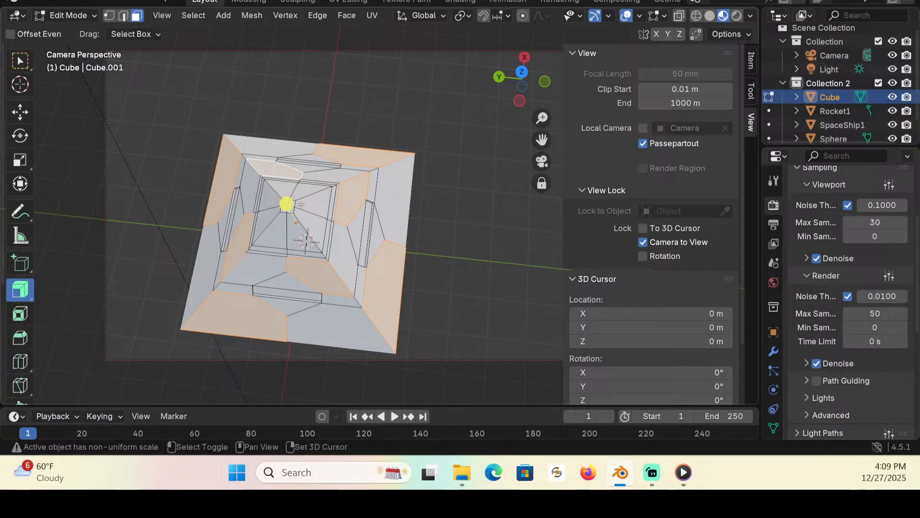
drag(288, 204, 287, 191)
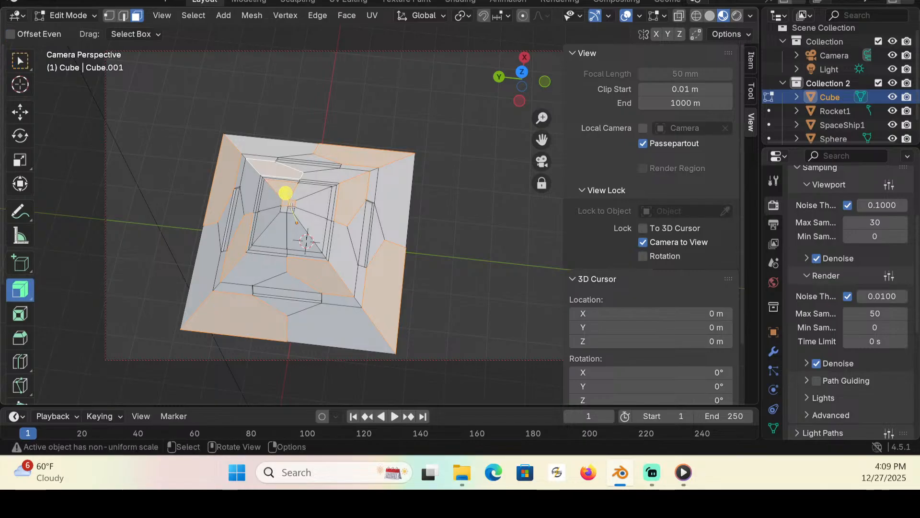
drag(288, 204, 293, 210)
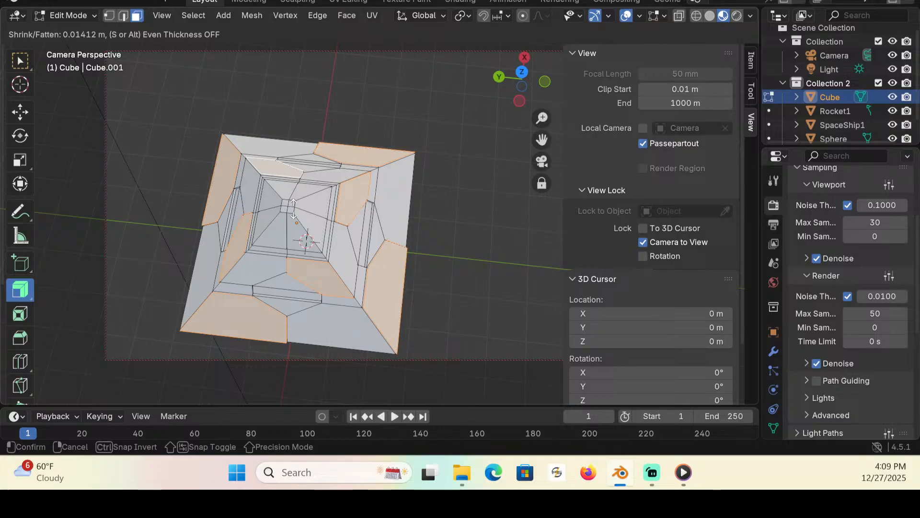
drag(294, 210, 287, 202)
key(w)
click(151, 88)
Step: Extrude the upper and lower faces of all four hexagonal panels slightly outward along their normals, leaving out their middle strips
middle_drag(173, 174, 45, 92)
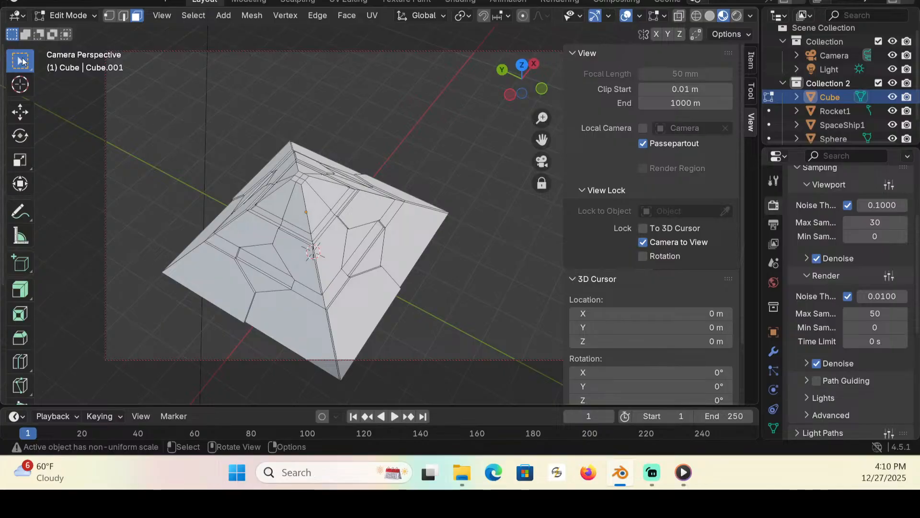
click(274, 245)
click(274, 254)
shift+click(271, 282)
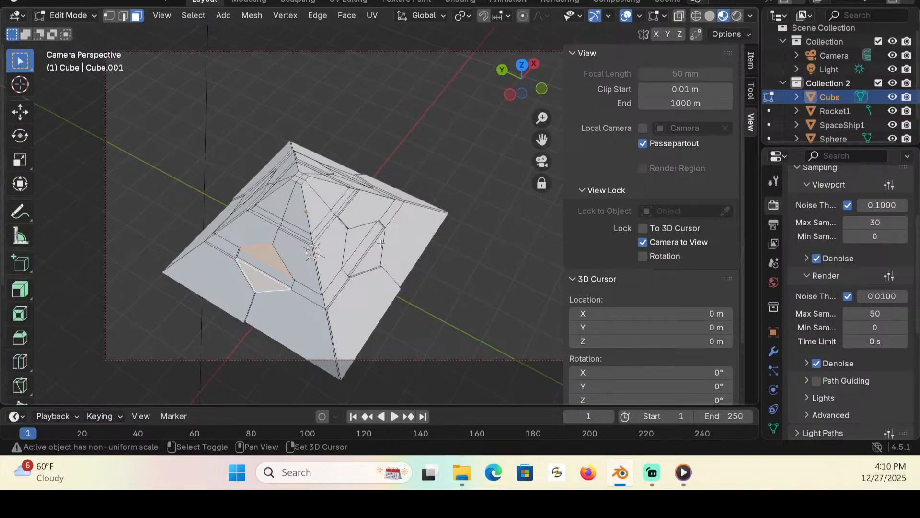
shift+click(363, 239)
shift+click(371, 255)
middle_drag(287, 263, 373, 249)
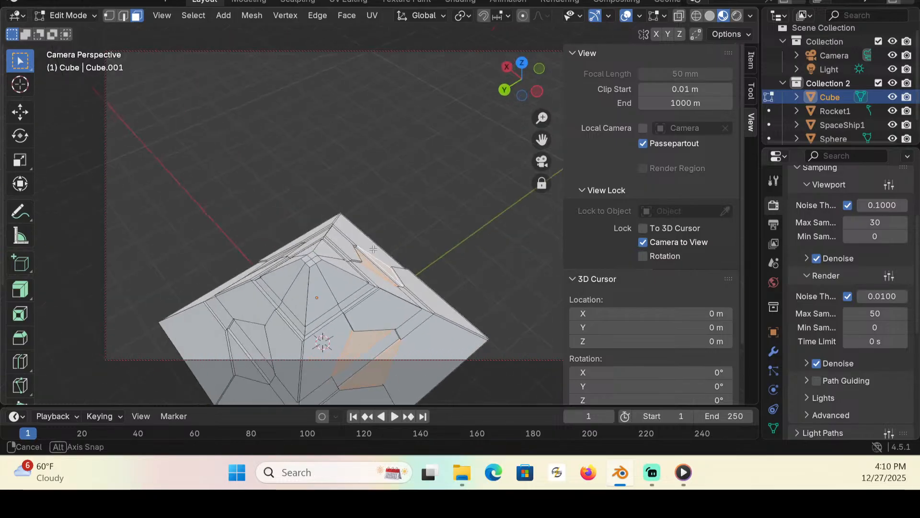
shift+click(258, 343)
shift+click(243, 358)
middle_drag(248, 321, 94, 238)
shift+click(361, 329)
shift+click(346, 352)
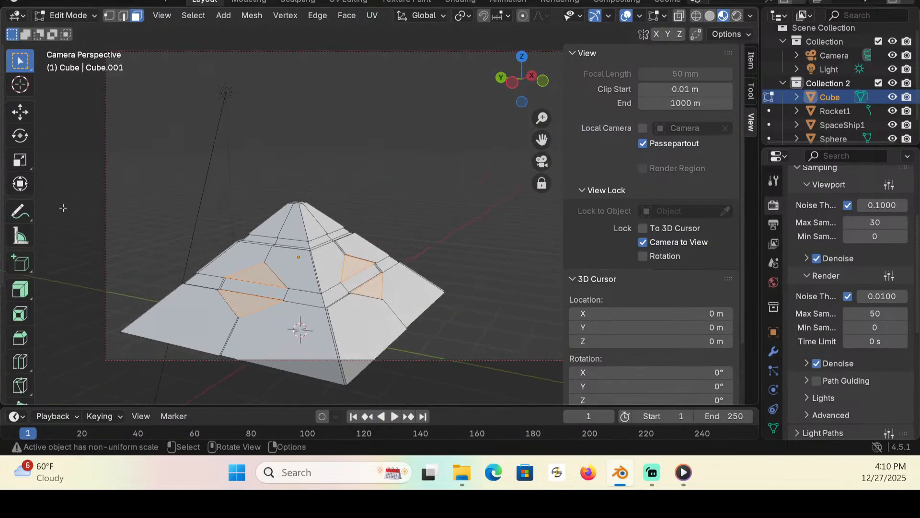
click(20, 289)
drag(299, 197, 302, 191)
Step: Inset four alternating half-side faces around the pyramid's tip, one per side above the upper band, by a small amount
middle_drag(302, 191, 190, 259)
scroll(237, 194, up, 4)
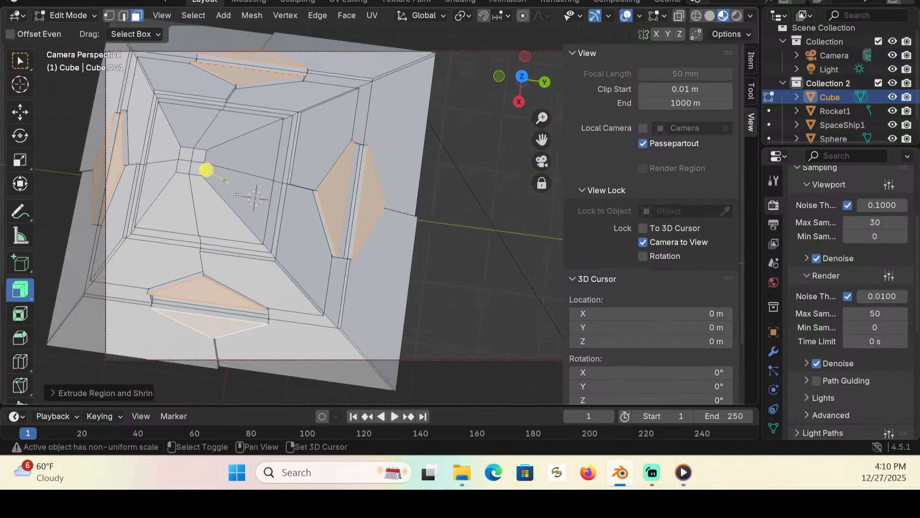
shift+drag(237, 193, 333, 252)
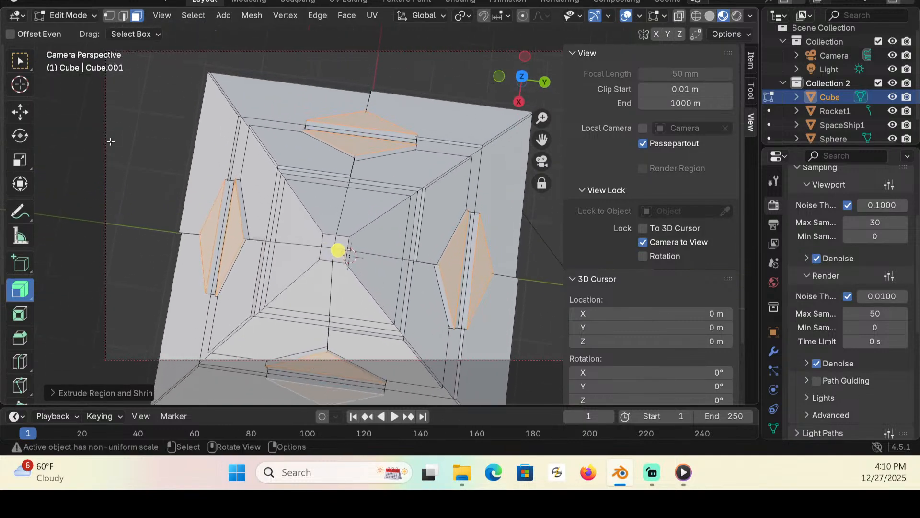
click(17, 61)
click(365, 211)
shift+click(309, 288)
shift+click(299, 222)
shift+click(388, 277)
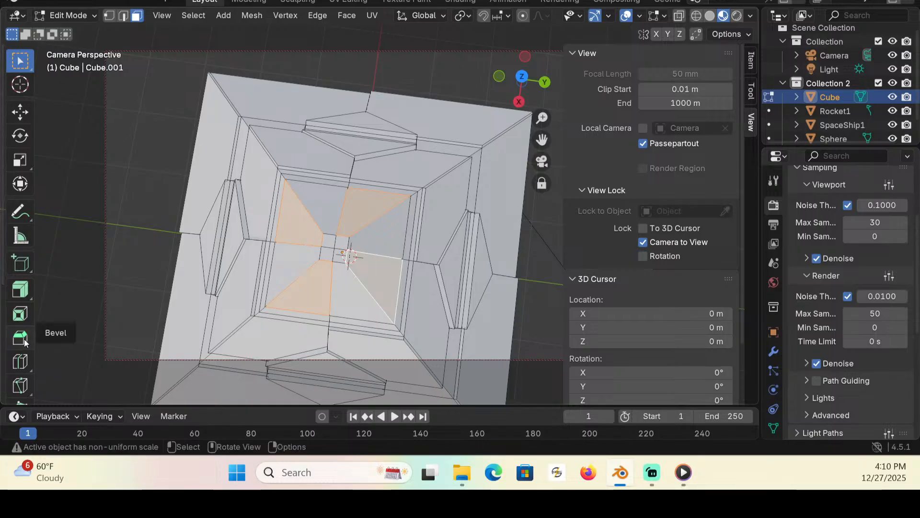
click(28, 315)
mouse_move(378, 211)
mouse_down()
mouse_move(422, 173)
mouse_move(357, 211)
mouse_move(367, 200)
mouse_up()
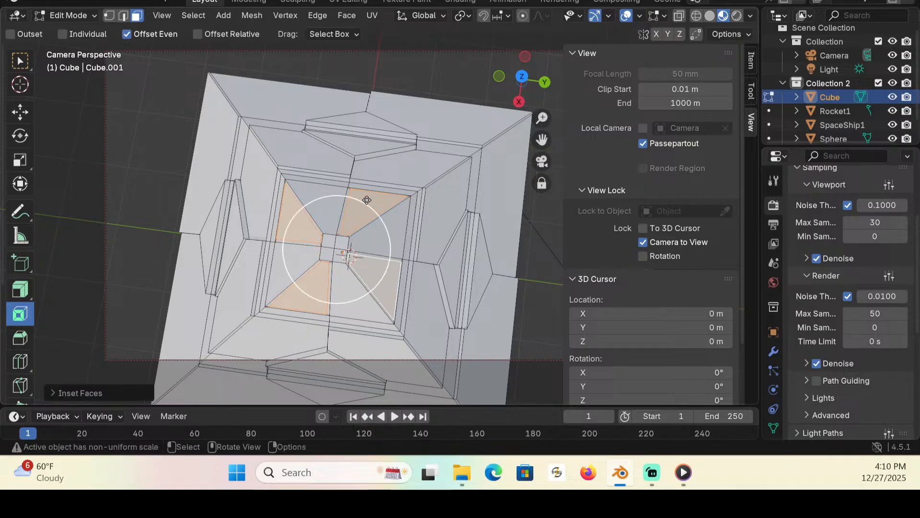
Step: Extrude the four inset faces around the tip slightly along their normals
click(20, 289)
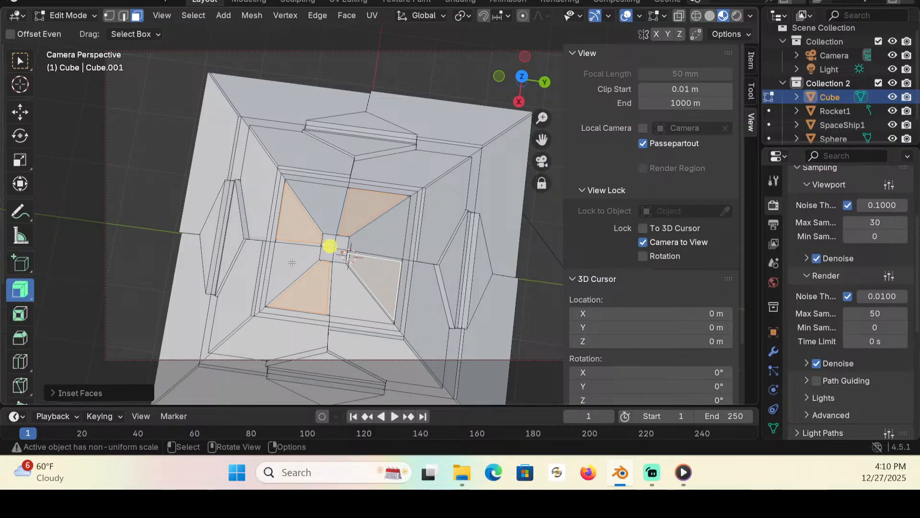
drag(334, 245, 334, 243)
middle_drag(310, 257, 296, 203)
middle_drag(369, 299, 110, 49)
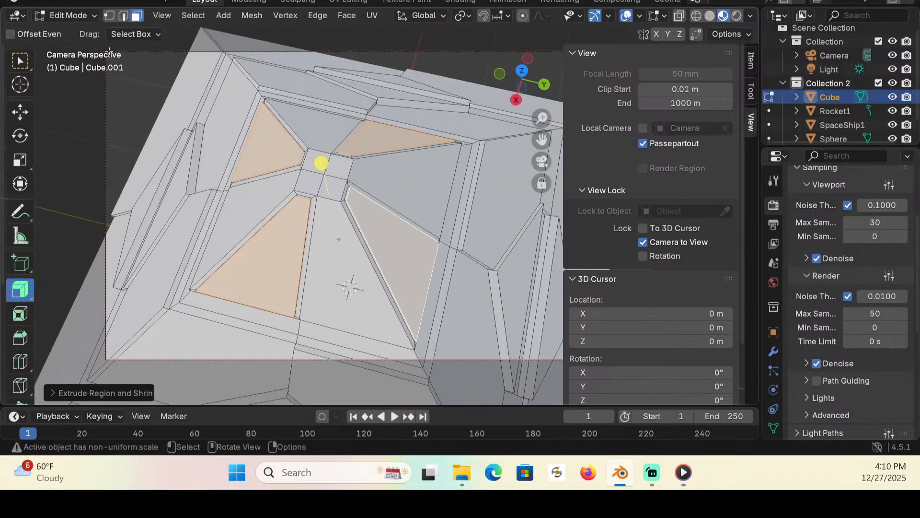
Step: Try to bevel and inset the centre vertex of the pyramid's small flat top
click(109, 16)
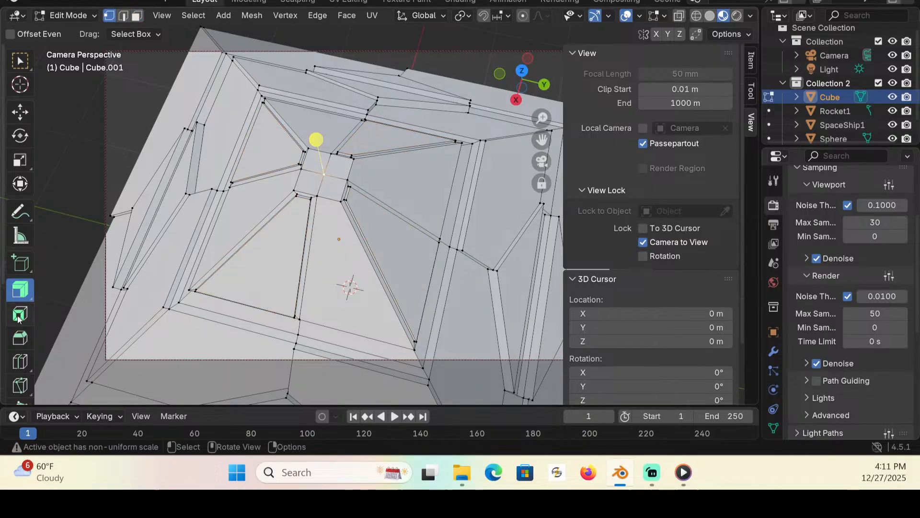
click(33, 332)
drag(316, 140, 318, 140)
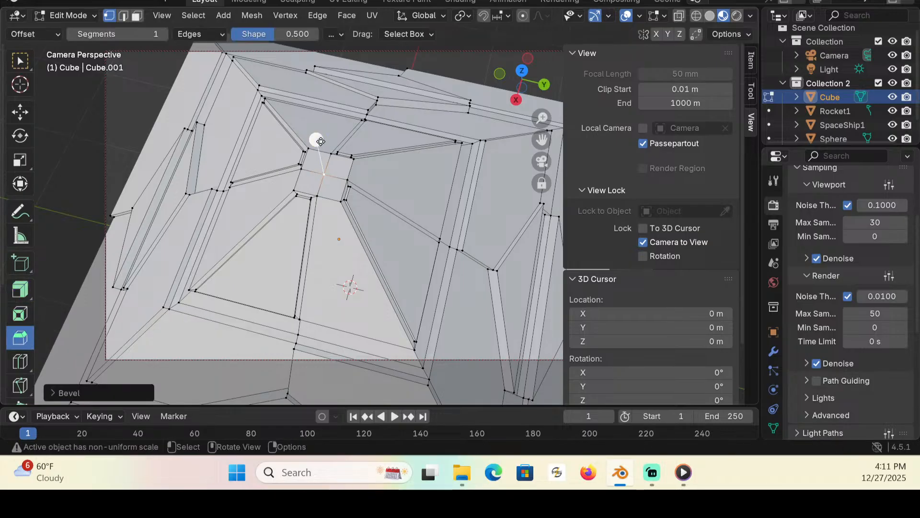
click(22, 317)
drag(365, 137, 392, 129)
click(330, 179)
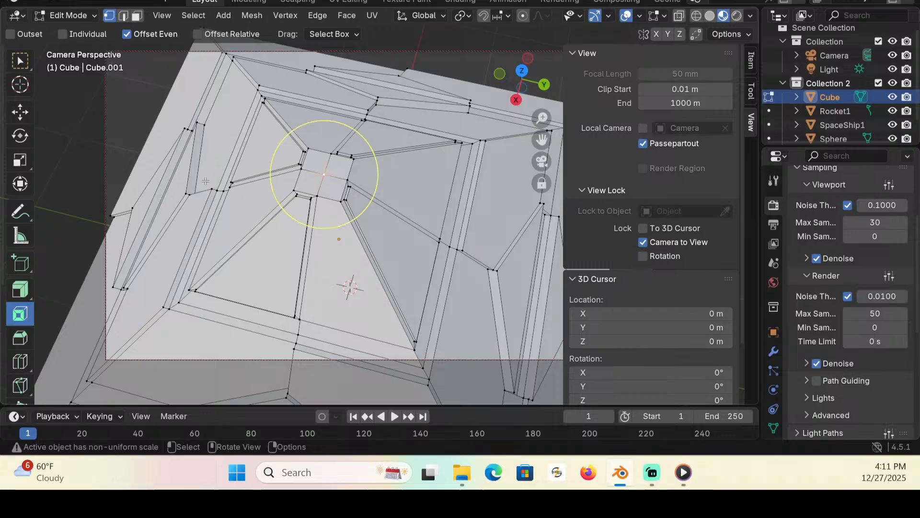
click(136, 15)
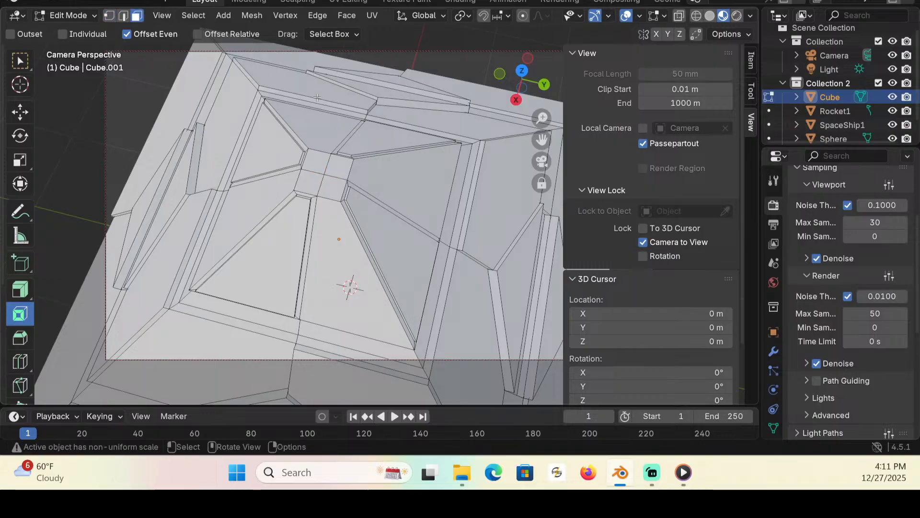
click(332, 170)
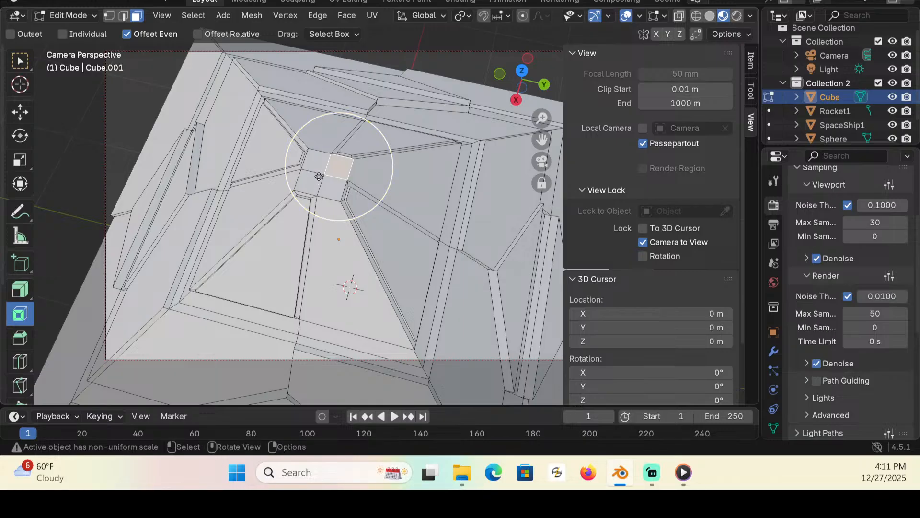
Step: Bevel the four edges meeting at the centre of the flat top into a narrow cross, using one segment
key(2)
click(315, 170)
shift+click(330, 176)
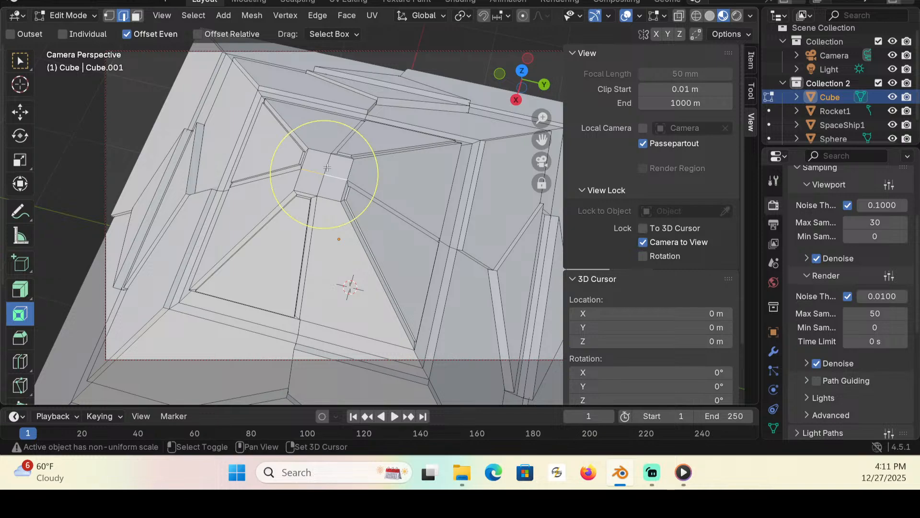
shift+click(323, 184)
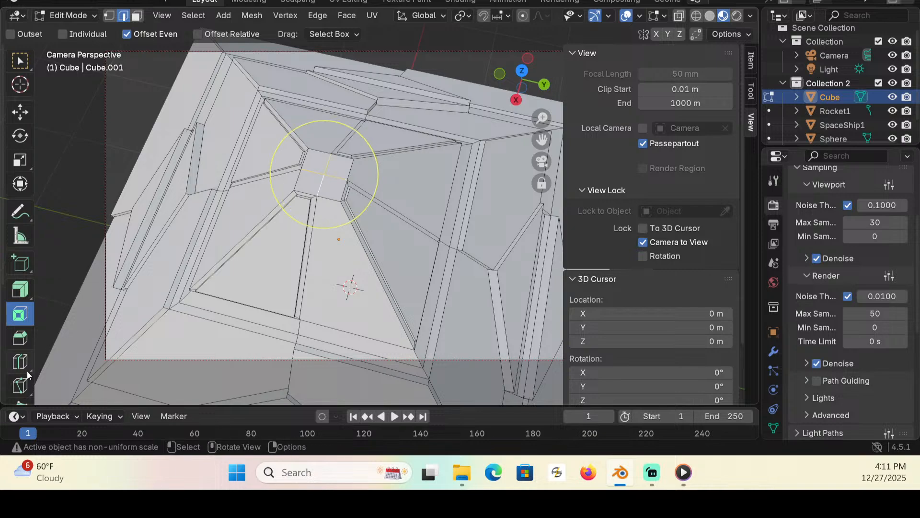
click(20, 339)
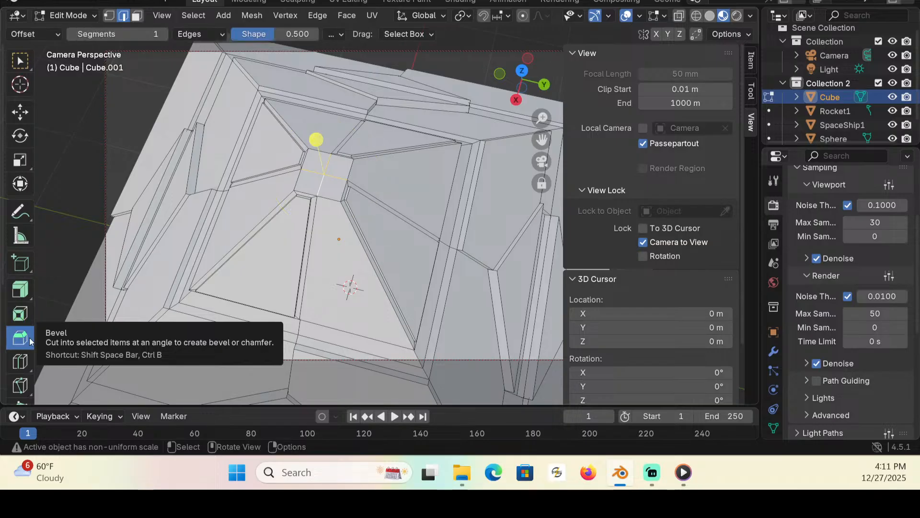
drag(314, 141, 313, 134)
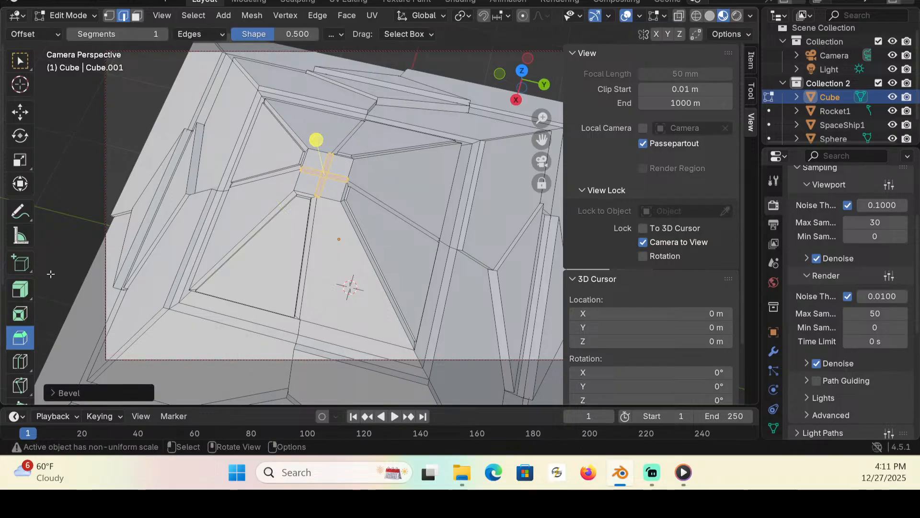
Step: Extrude the cross-shaped faces on the flat top slightly with Extrude Region
click(26, 292)
click(26, 292)
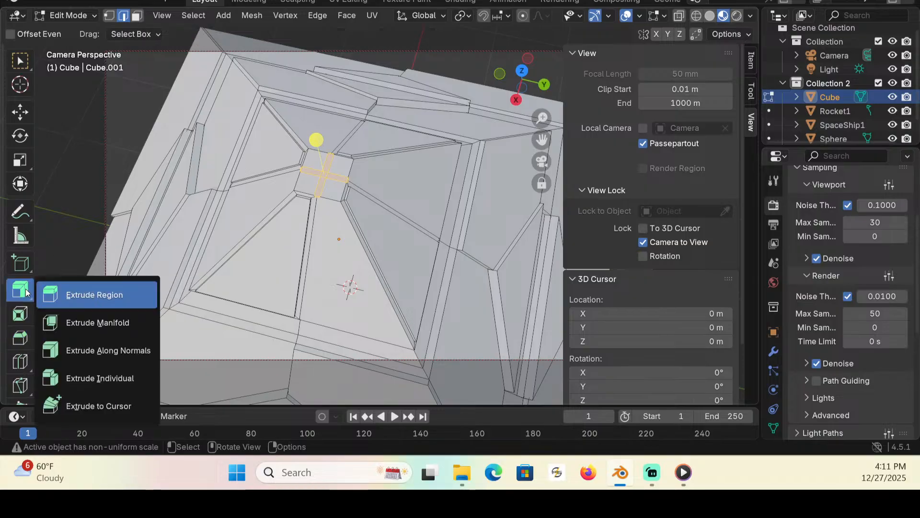
click(83, 308)
drag(319, 148, 317, 146)
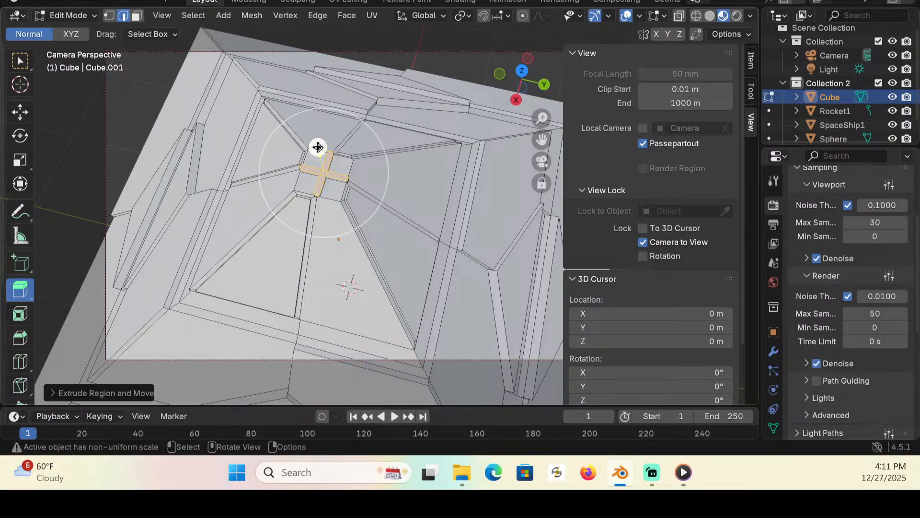
Step: Return the pyramid to Object Mode and save the RandomSpaceships file
scroll(224, 193, down, 5)
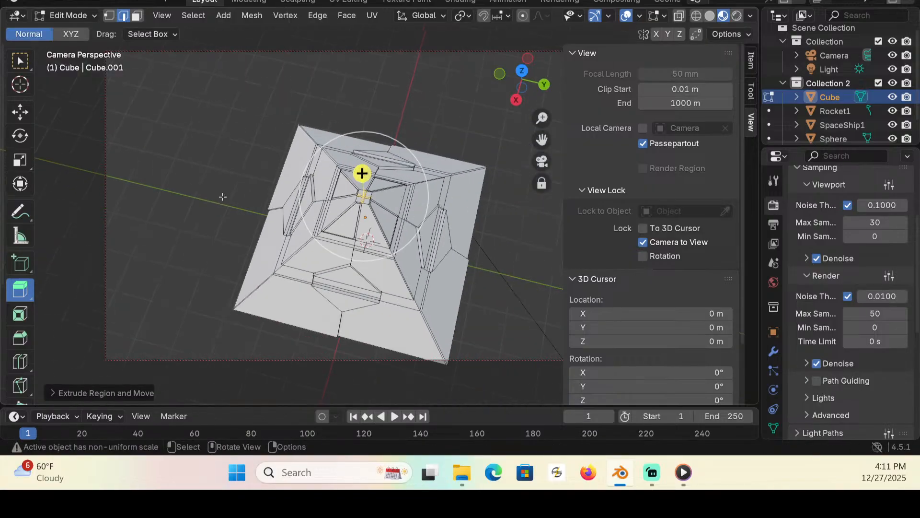
key(w)
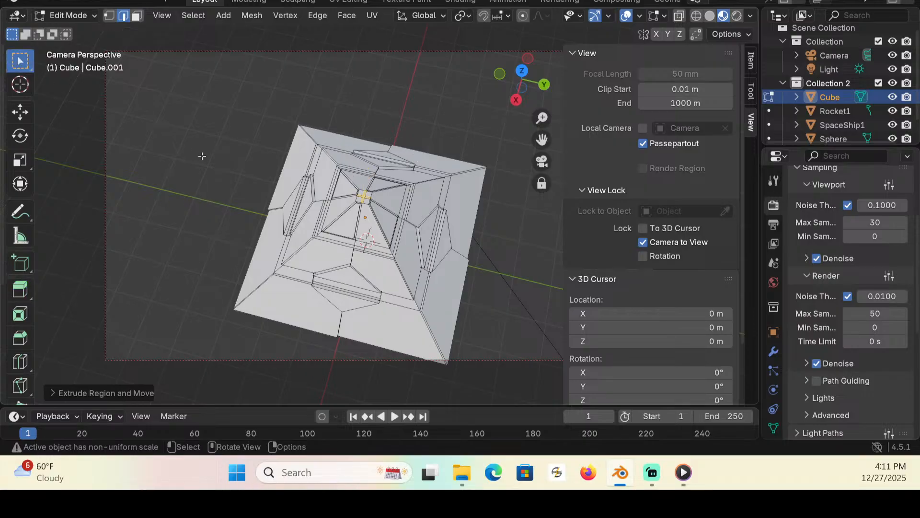
middle_drag(195, 153, 235, 157)
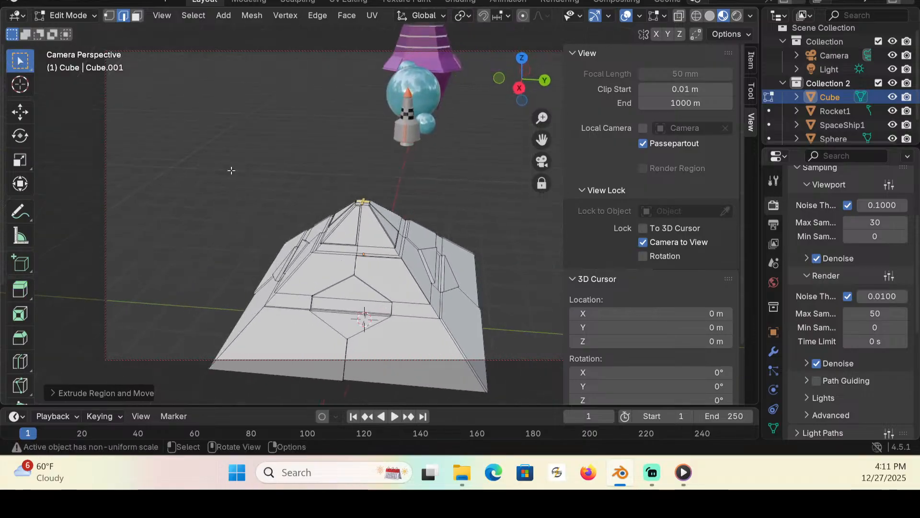
middle_drag(208, 220, 249, 127)
click(67, 15)
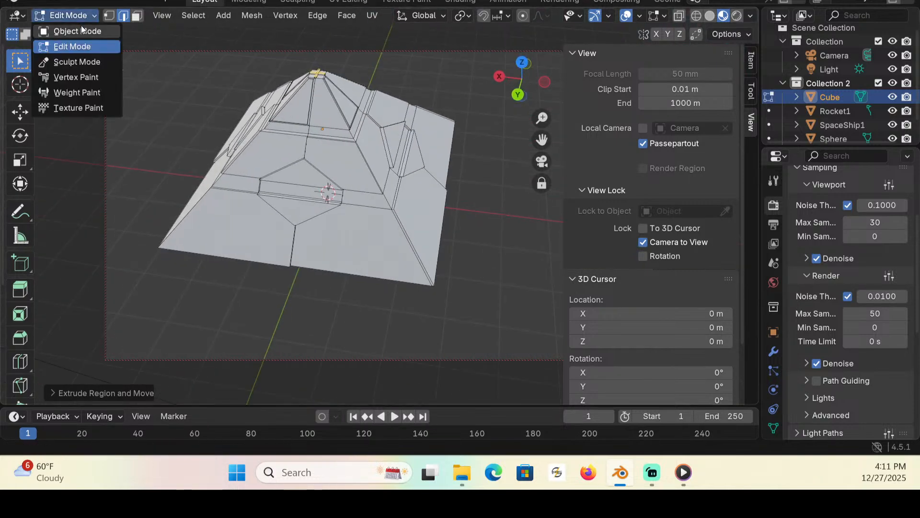
click(72, 28)
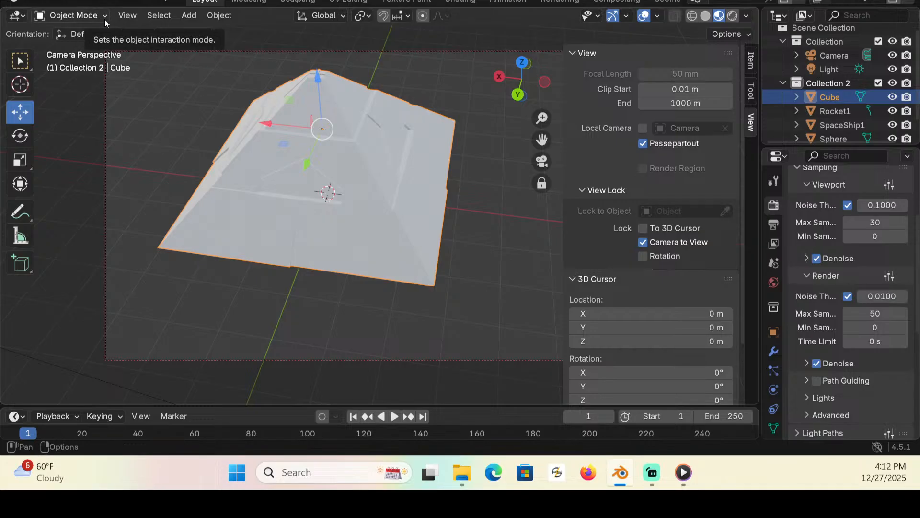
key(ctrl+s)
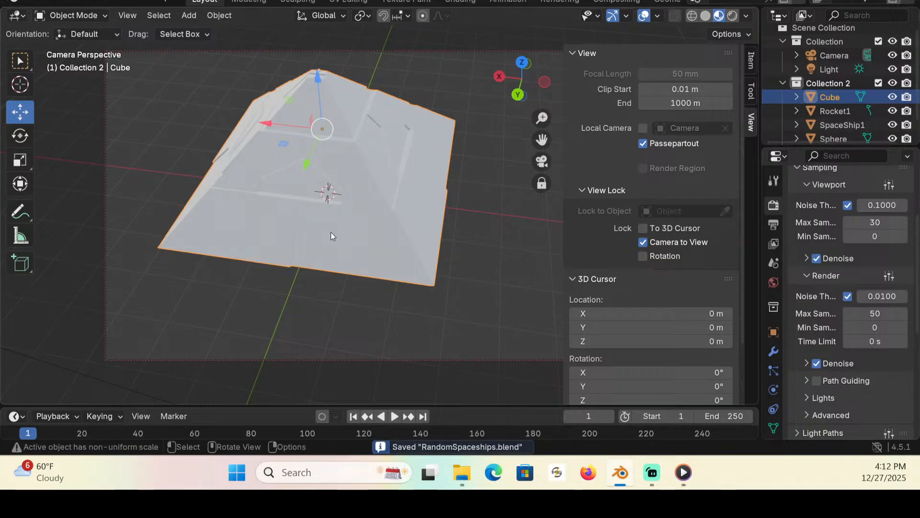
Step: Inset the four underside faces of the pyramid together in Edit Mode, leaving a narrow rim around the base
middle_drag(309, 258, 220, 115)
click(104, 15)
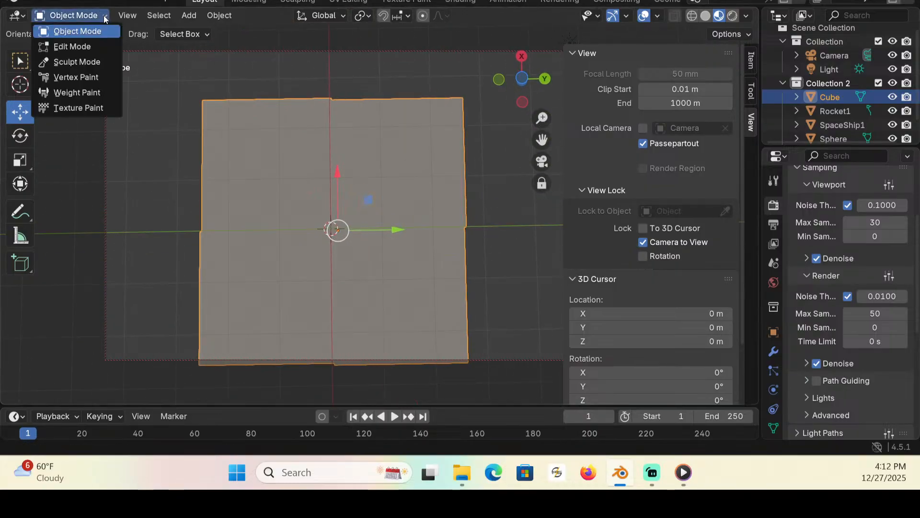
click(94, 45)
shift+middle_drag(372, 212, 369, 186)
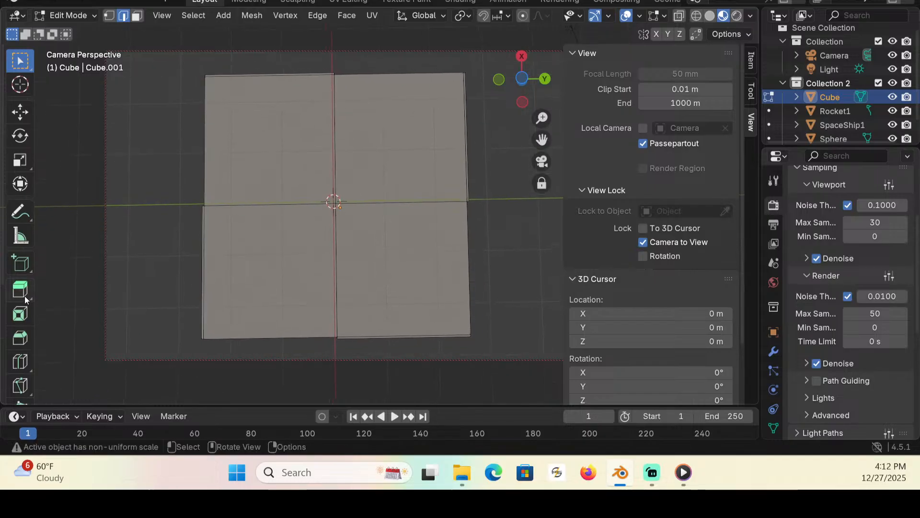
click(136, 16)
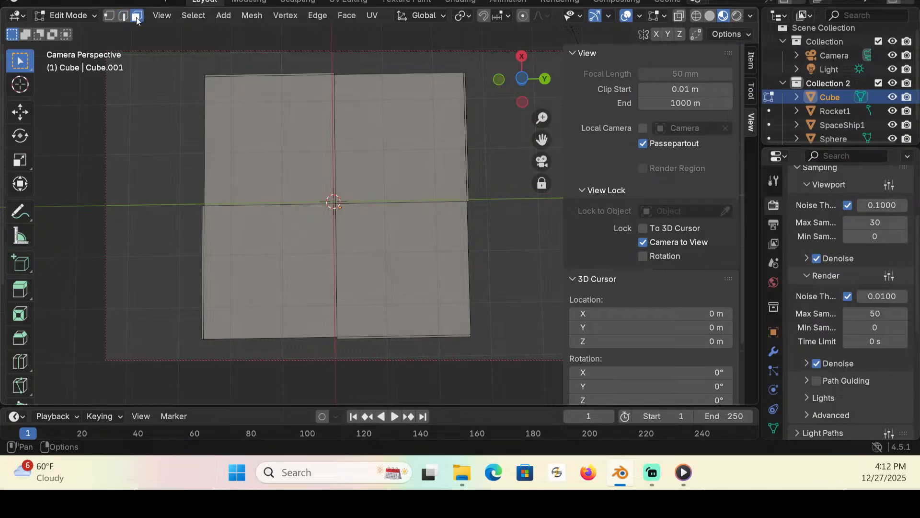
click(312, 130)
shift+click(368, 156)
shift+click(375, 264)
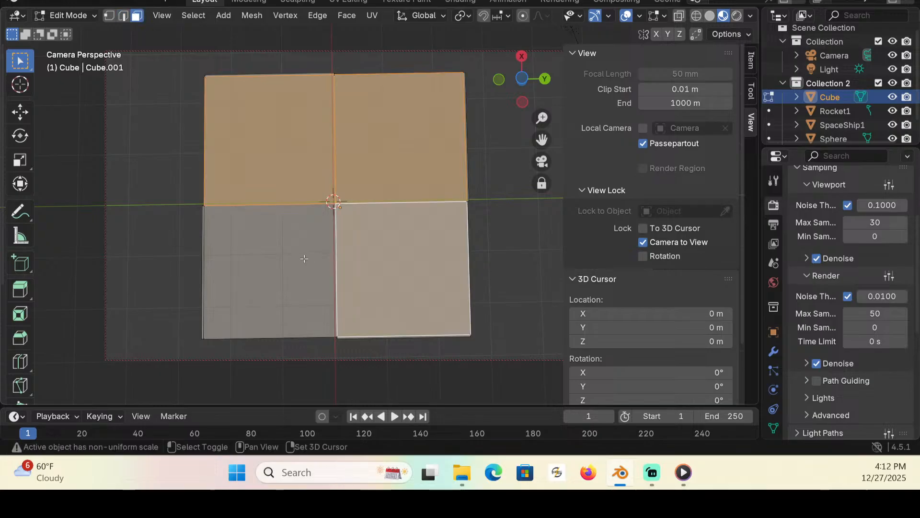
shift+click(308, 236)
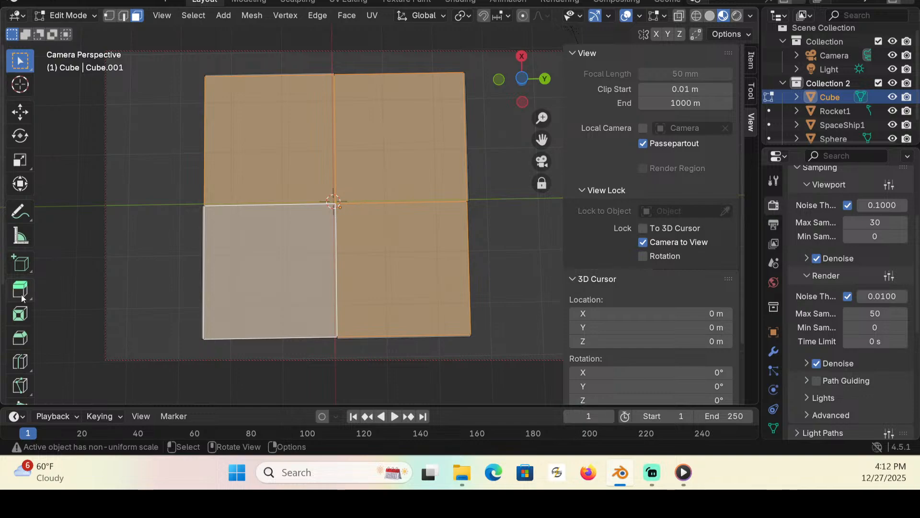
click(22, 321)
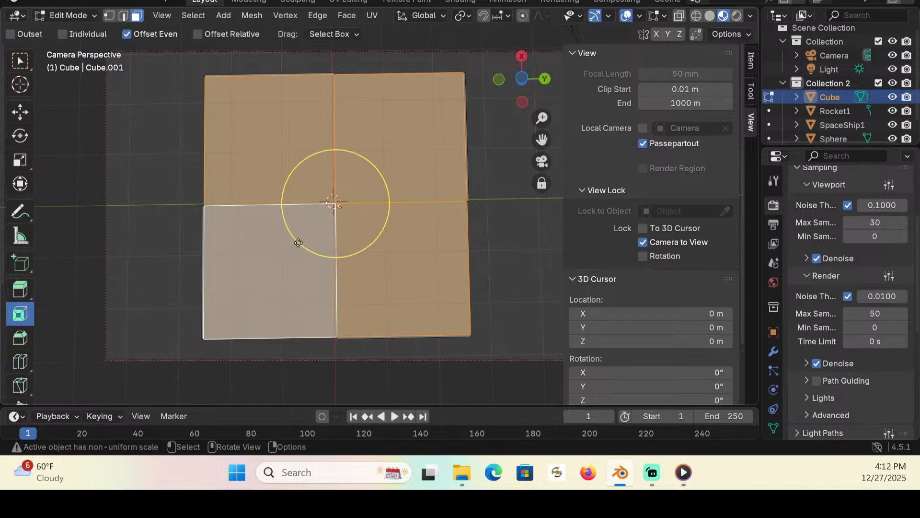
drag(381, 177, 369, 191)
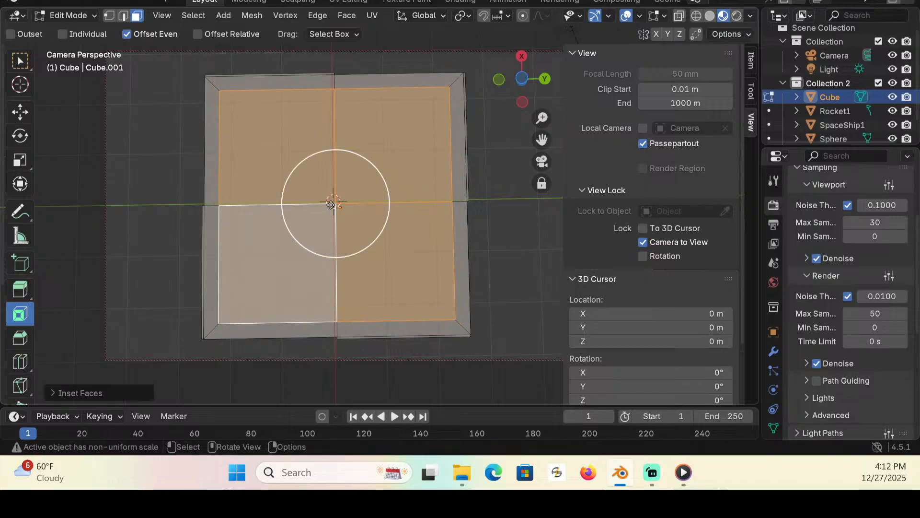
Step: Extrude the inset underside faces slightly up into the hull and inset them again by a small amount
middle_drag(299, 223, 295, 302)
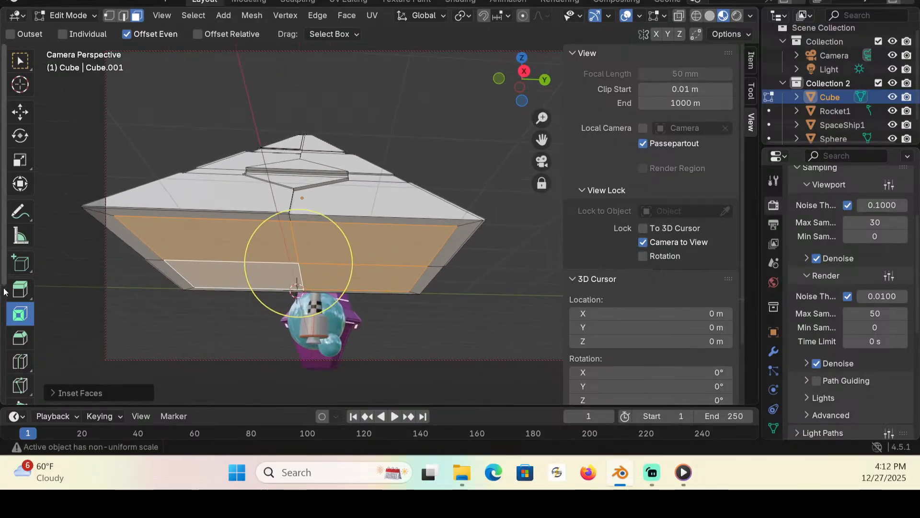
click(21, 289)
drag(295, 317, 294, 311)
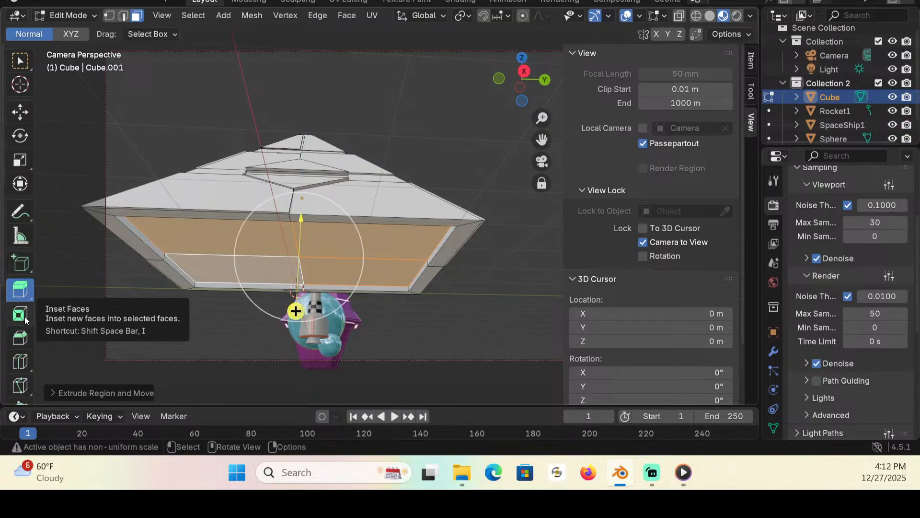
click(26, 320)
drag(341, 288, 333, 285)
Step: Extrude the central underside faces slightly back downward and inset them again with a wider border
click(22, 289)
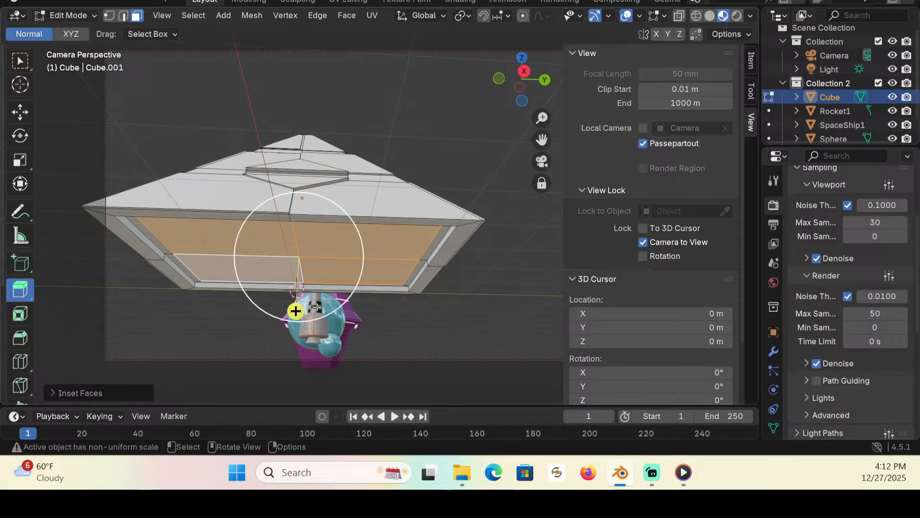
mouse_move(295, 312)
mouse_down()
mouse_move(296, 323)
mouse_move(297, 314)
mouse_up()
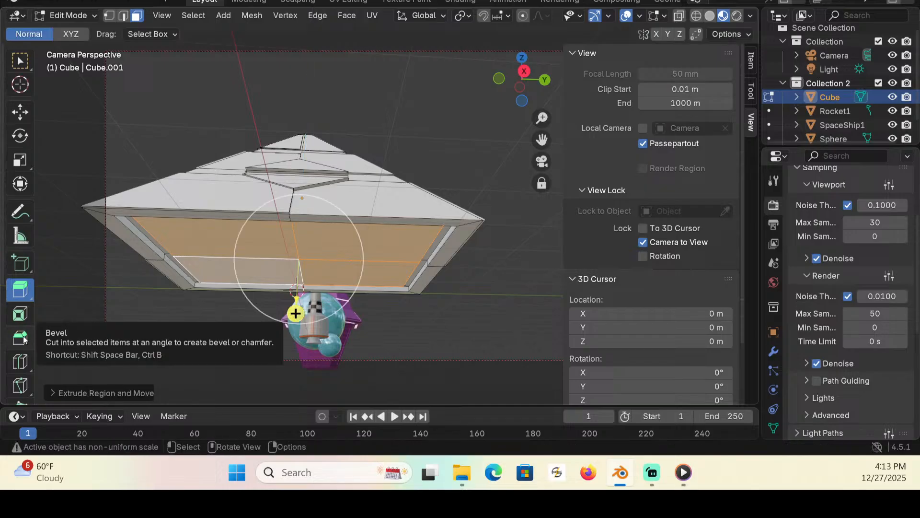
click(21, 314)
drag(351, 240, 309, 258)
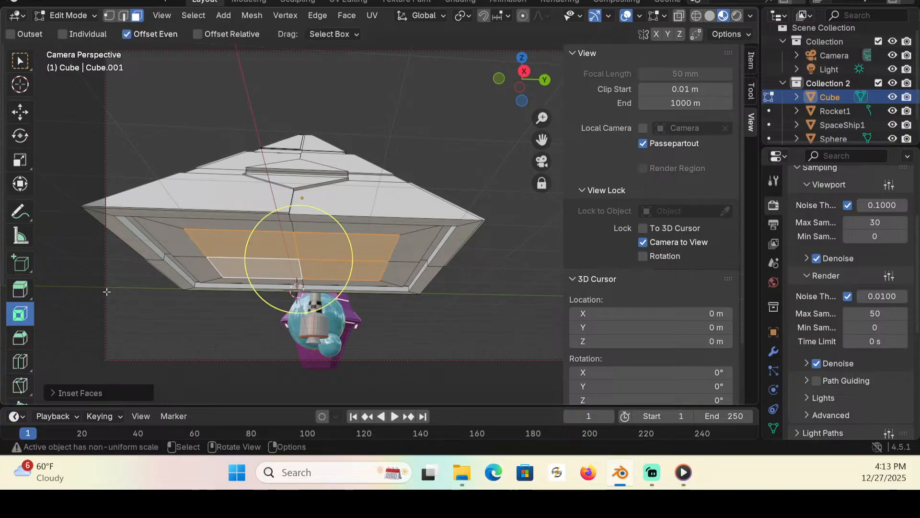
Step: Move the central underside faces slightly down and inset them again with a wide border
click(20, 112)
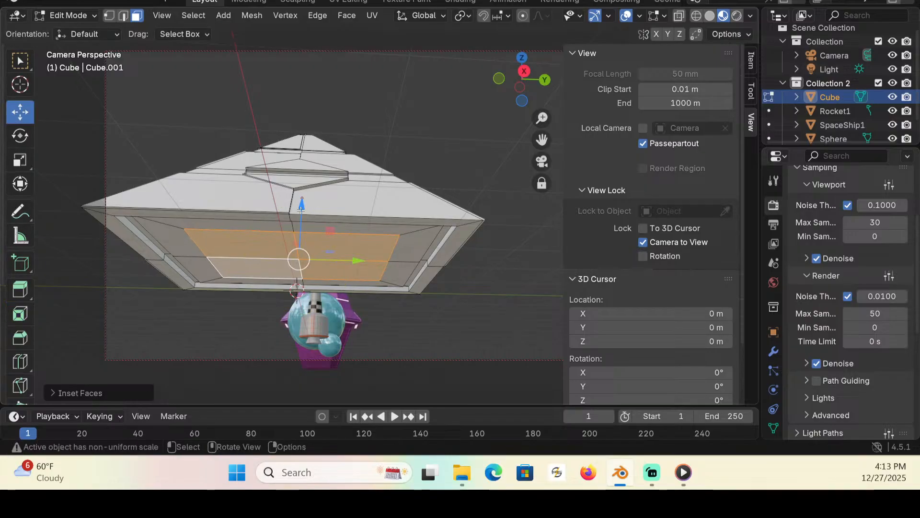
drag(302, 205, 303, 219)
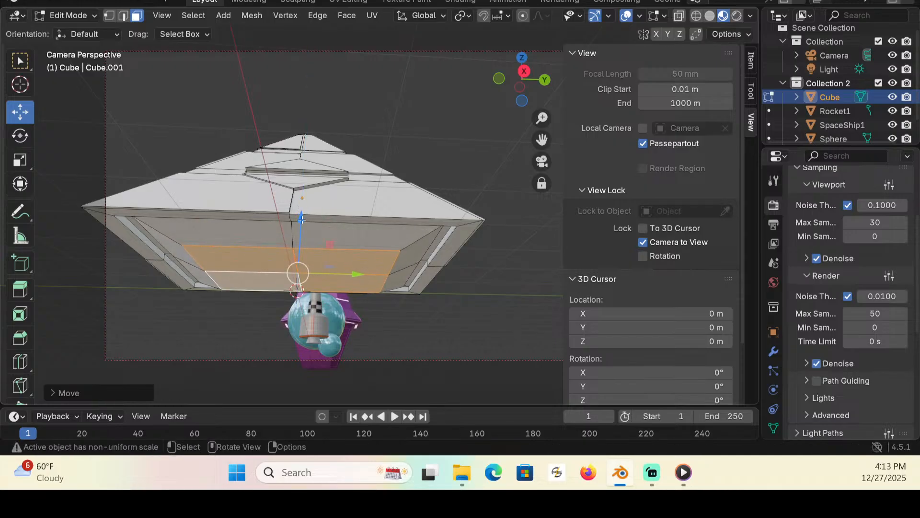
middle_drag(239, 266, 211, 193)
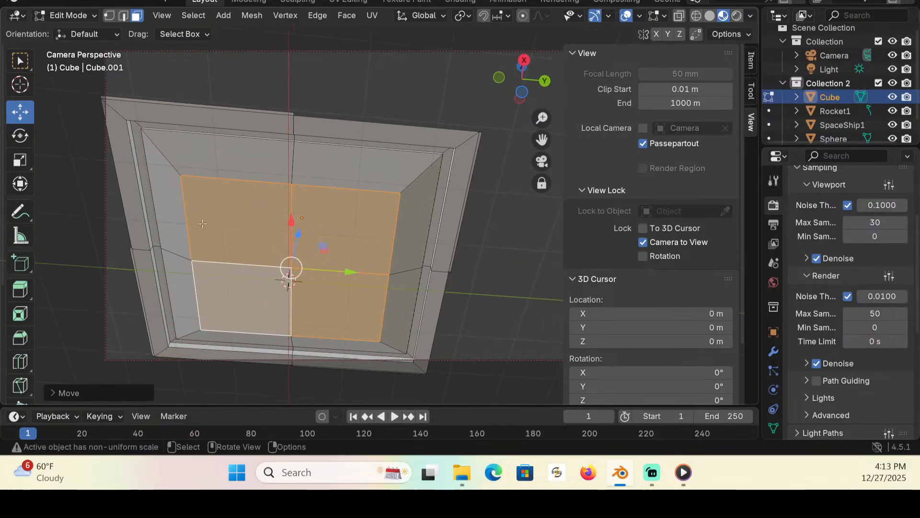
click(19, 314)
drag(335, 236, 310, 252)
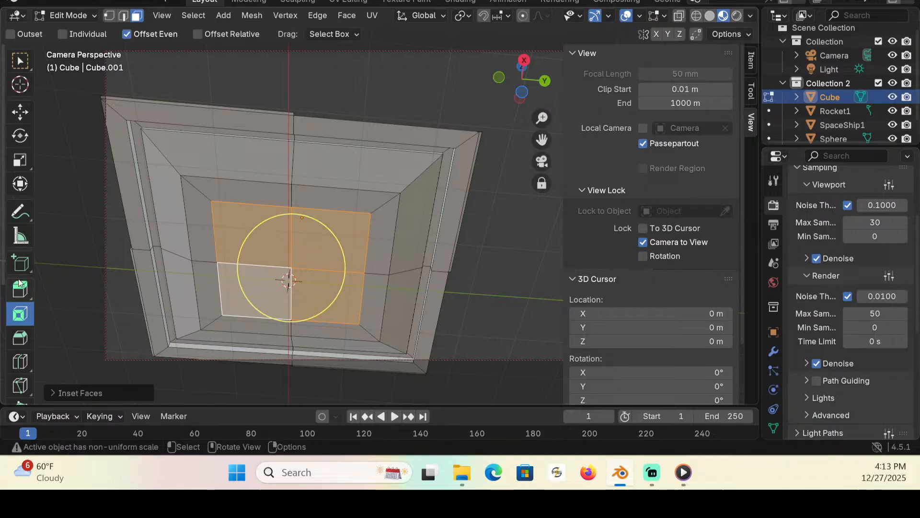
Step: Extrude the central underside faces a short distance and inset them again with a narrower border
click(19, 286)
drag(282, 308, 284, 298)
click(24, 316)
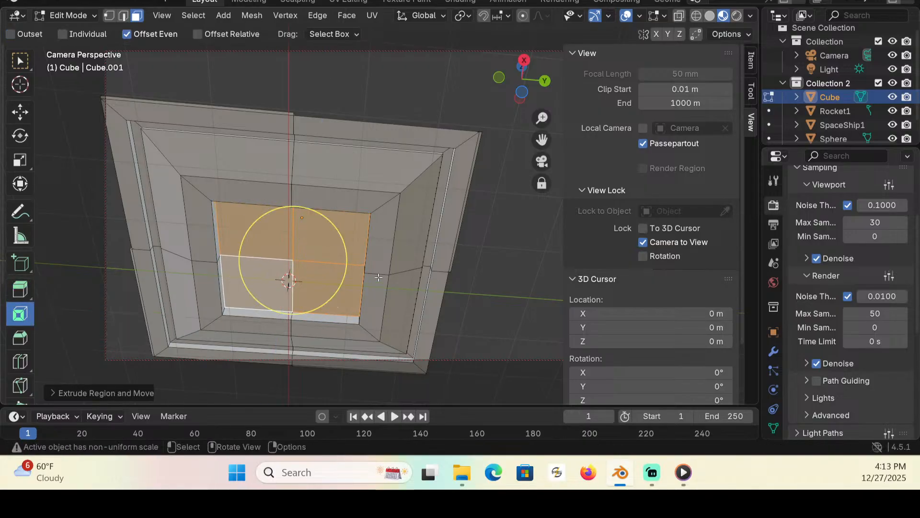
drag(341, 238, 321, 246)
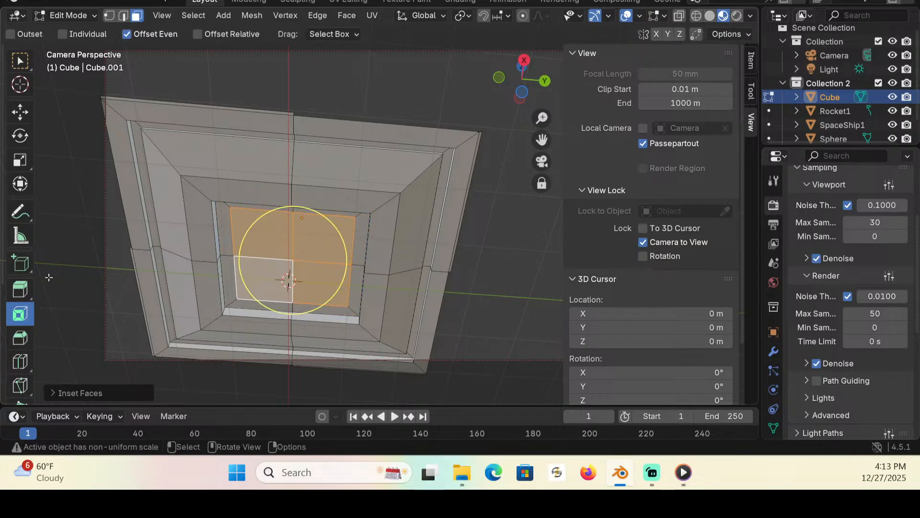
Step: Extrude the innermost underside faces far downward to form a rectangular block beneath the hull
click(20, 289)
drag(285, 298, 281, 341)
middle_drag(245, 350, 285, 300)
Step: Select the side faces all around the block beneath the hull and subdivide them
click(20, 61)
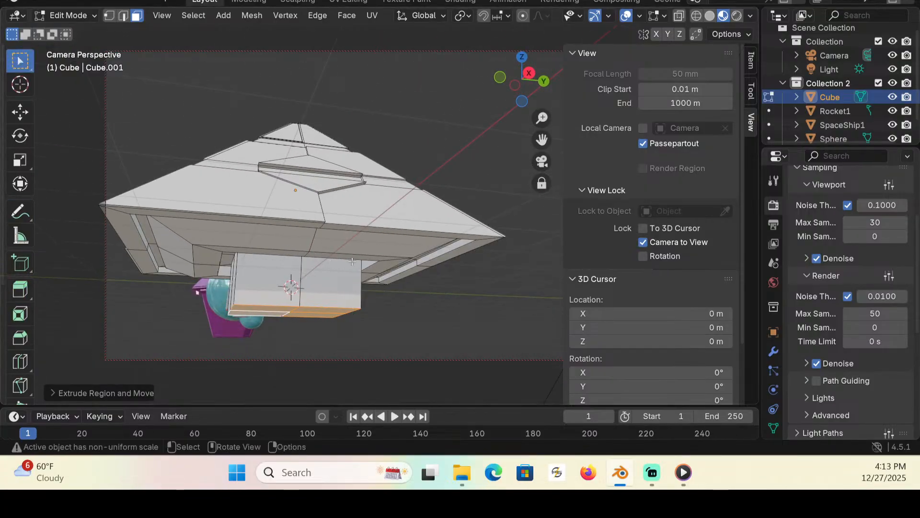
click(269, 271)
shift+click(332, 288)
middle_drag(332, 287, 414, 293)
shift+click(312, 286)
shift+click(255, 287)
middle_drag(252, 291, 281, 304)
shift+click(422, 290)
shift+click(451, 288)
right_click(402, 288)
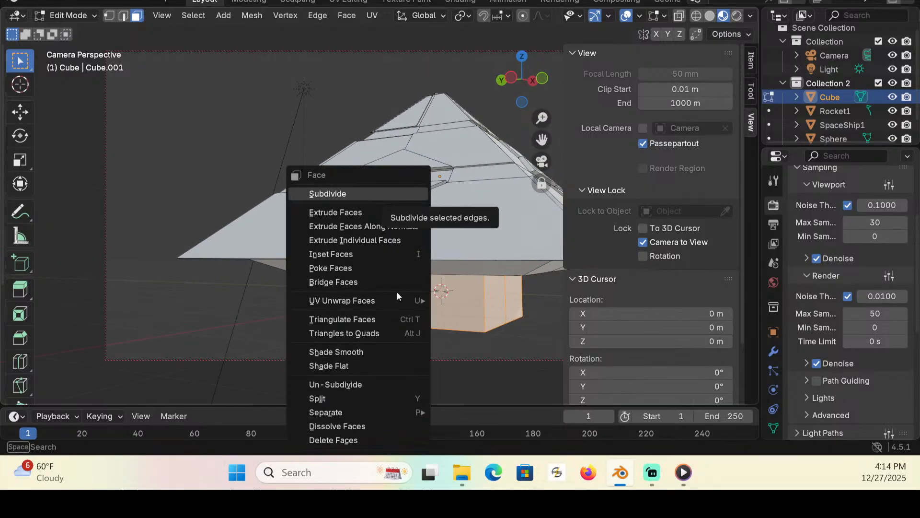
click(351, 194)
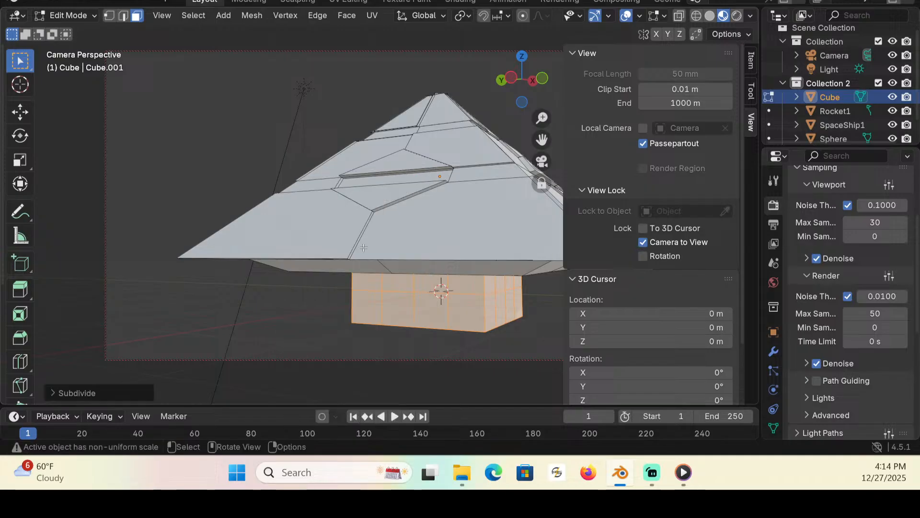
Step: Set the subdivision of the block's side faces to 2 cuts
click(52, 392)
click(130, 328)
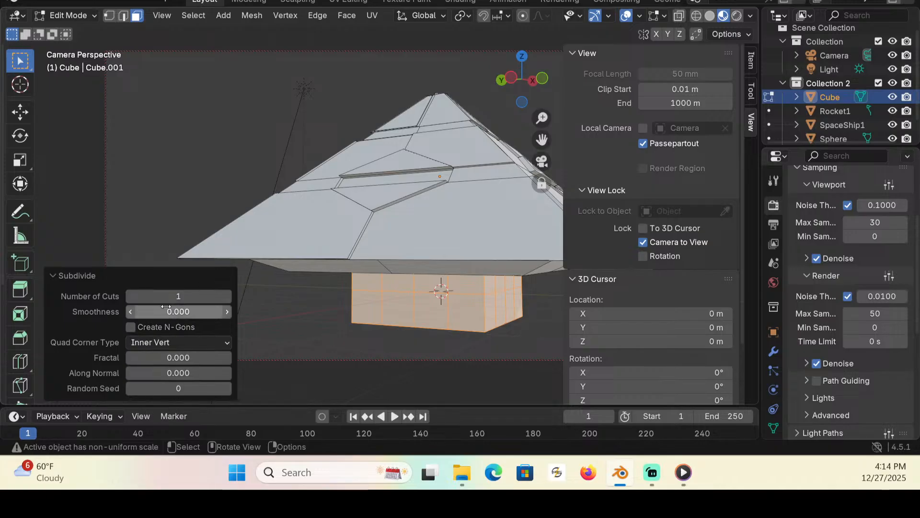
drag(187, 295, 187, 295)
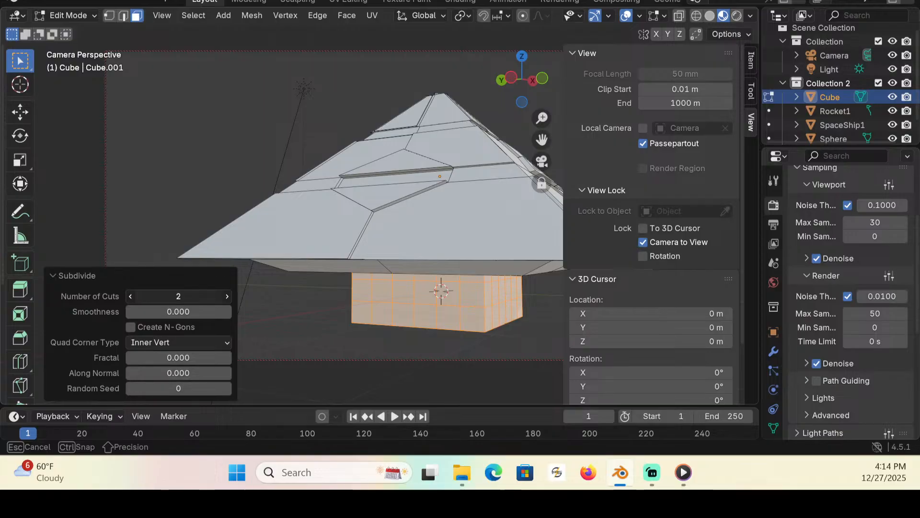
drag(187, 296, 187, 296)
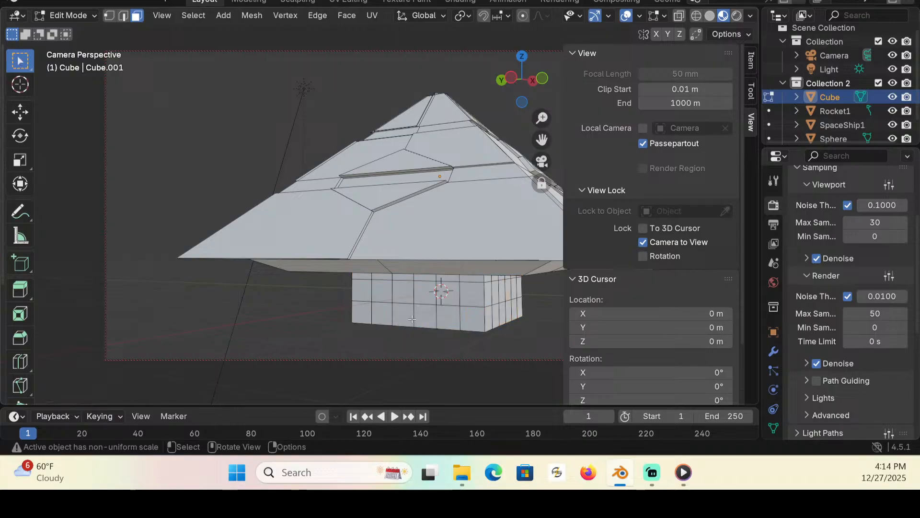
Step: Select a scattered pattern of small faces on two adjacent sides of the subdivided block
ctrl+click(369, 293)
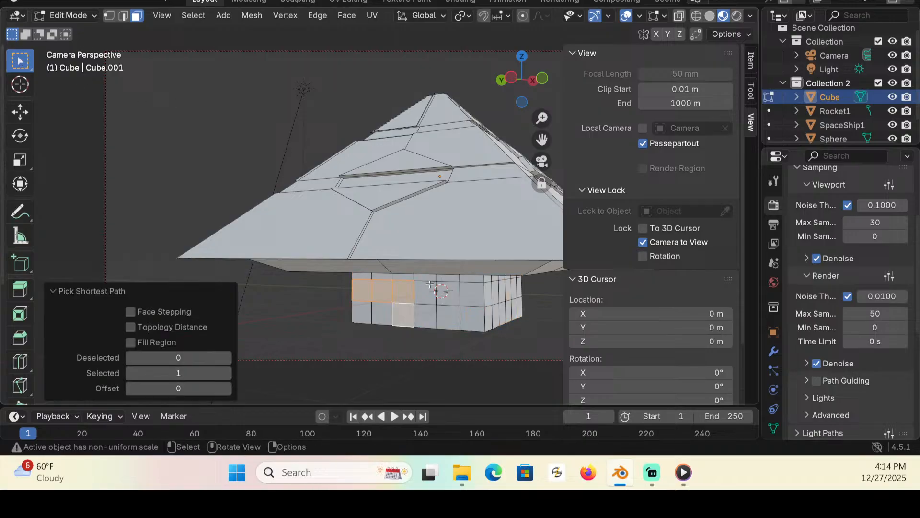
key(ctrl+z)
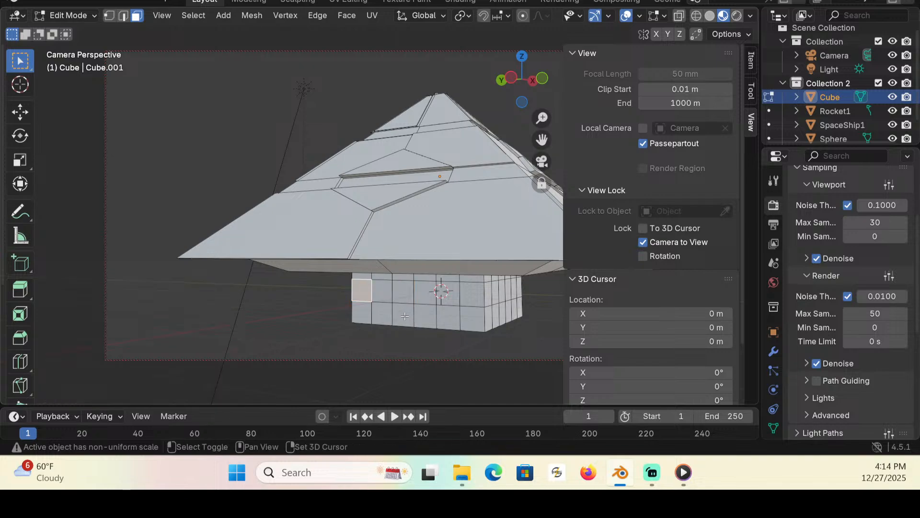
shift+click(469, 290)
middle_drag(470, 290, 444, 240)
shift+click(443, 240)
shift+click(502, 286)
shift+click(509, 265)
shift+click(501, 242)
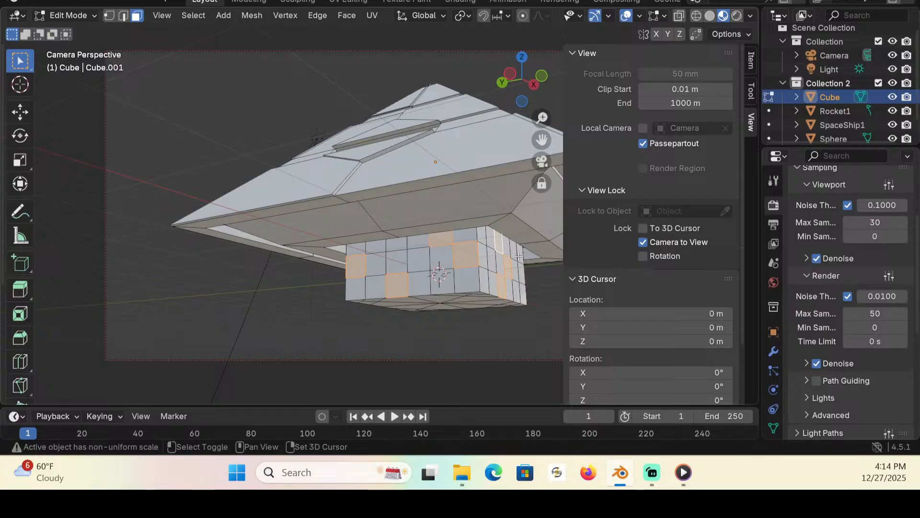
shift+click(519, 255)
shift+click(484, 236)
shift+click(521, 294)
Step: Add scattered small faces on the block's remaining sides to the selection
middle_drag(521, 295, 439, 283)
shift+click(440, 283)
shift+click(416, 301)
shift+click(391, 305)
middle_drag(392, 306, 291, 300)
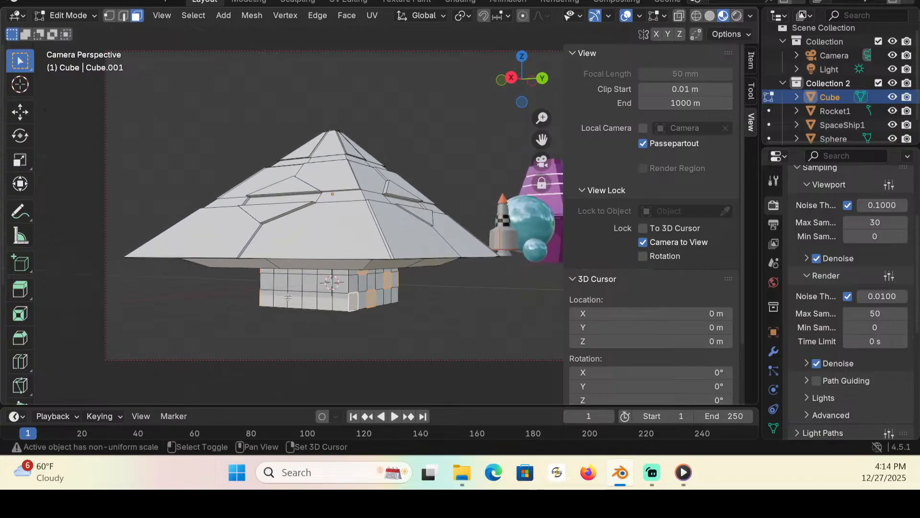
shift+click(280, 292)
shift+click(295, 282)
shift+click(325, 300)
shift+click(322, 274)
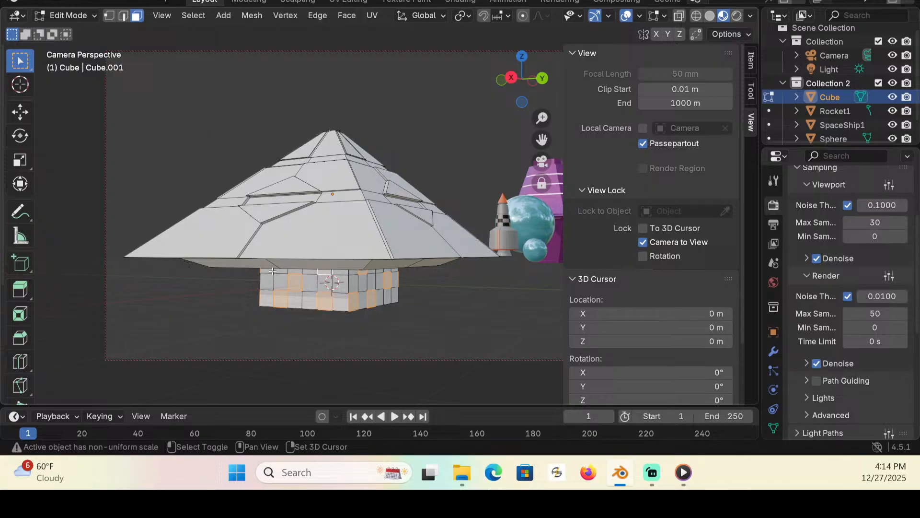
shift+click(279, 272)
middle_drag(279, 272, 317, 313)
Step: Extrude the scattered block faces outward along their normals by 0.0135 m, then clear the selection
click(20, 289)
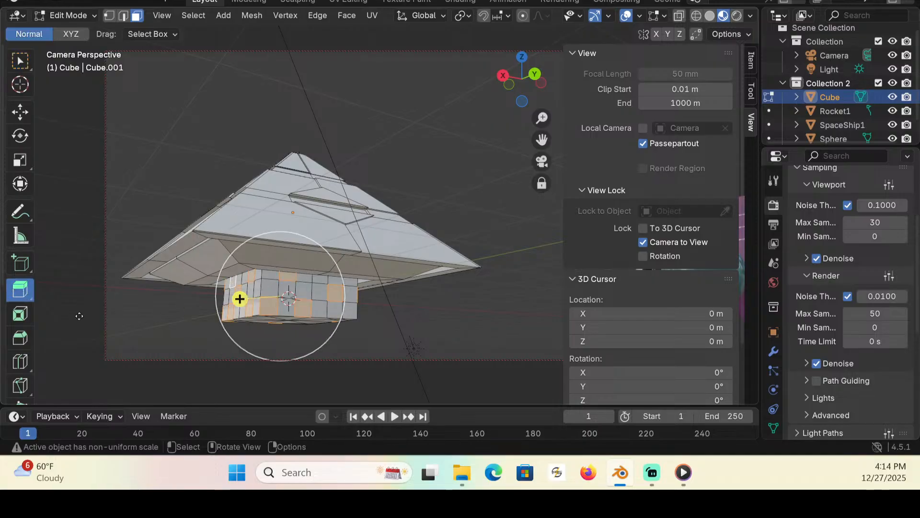
click(27, 294)
click(123, 352)
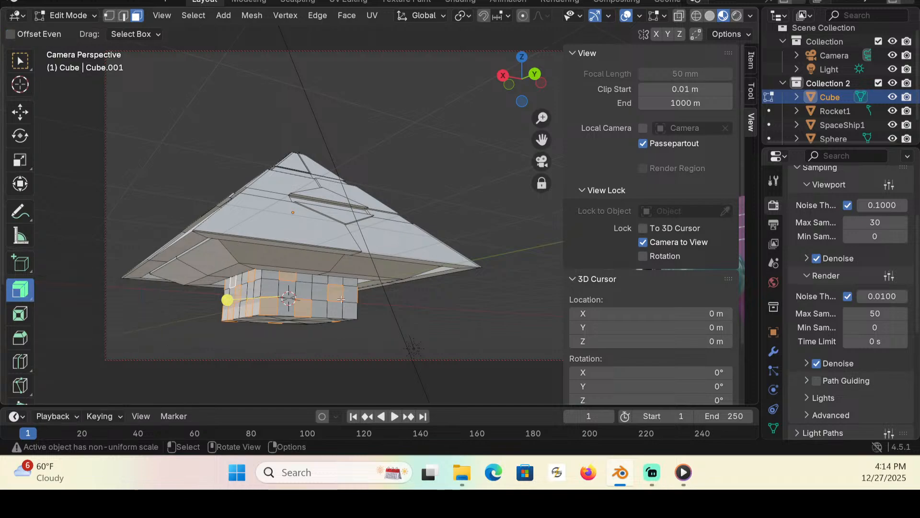
mouse_move(230, 303)
mouse_down()
mouse_move(244, 295)
mouse_move(240, 312)
mouse_up()
click(20, 61)
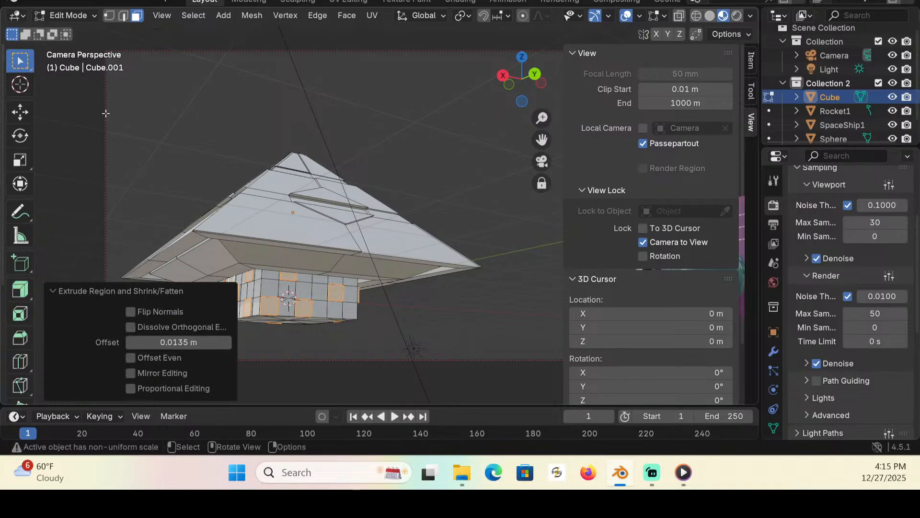
click(175, 117)
Step: Return the pyramid ship to Object Mode and give it a new material named Hull
middle_drag(174, 116, 87, 160)
middle_drag(314, 206, 318, 276)
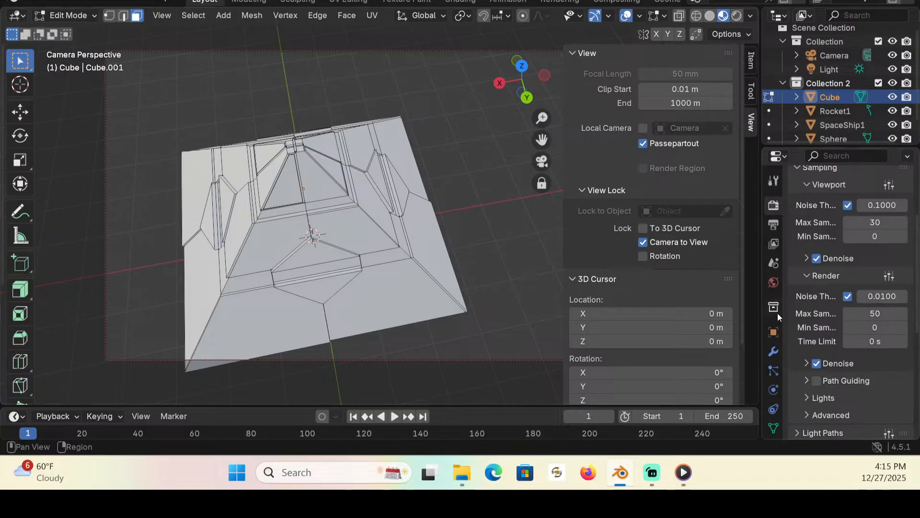
click(70, 15)
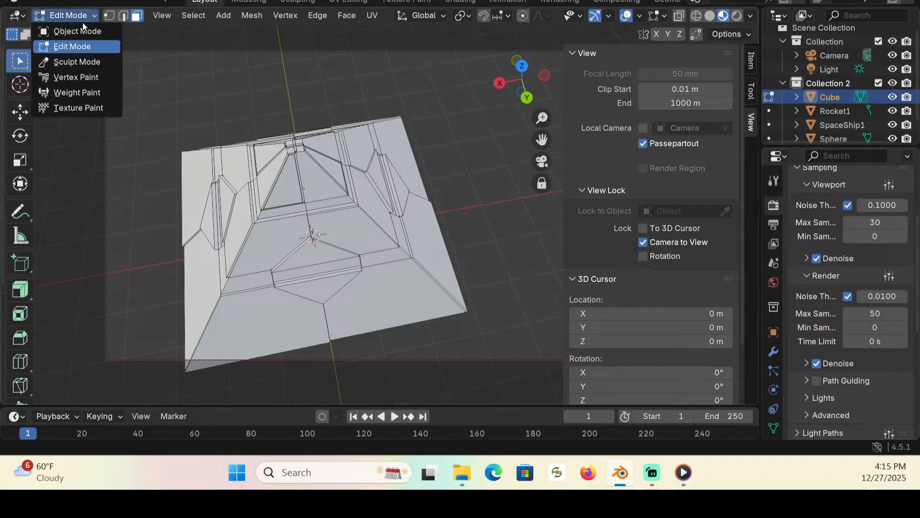
click(72, 28)
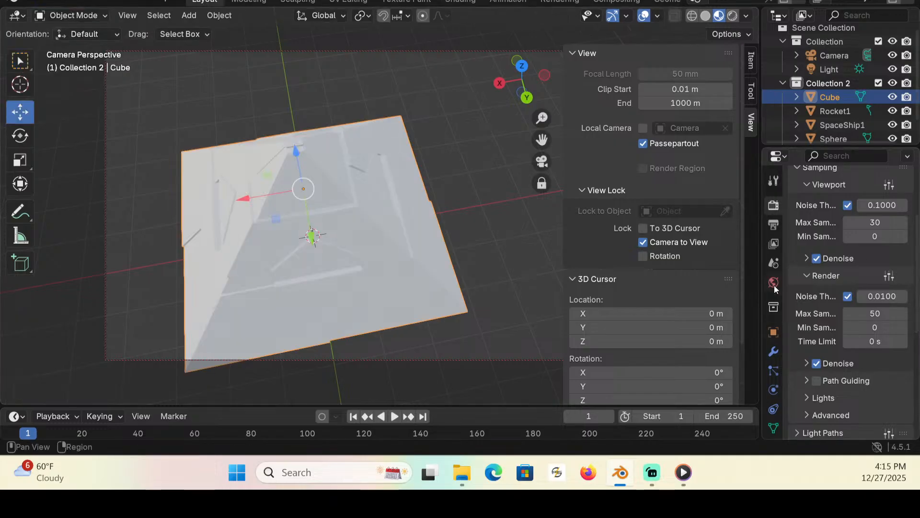
scroll(775, 312, down, 2)
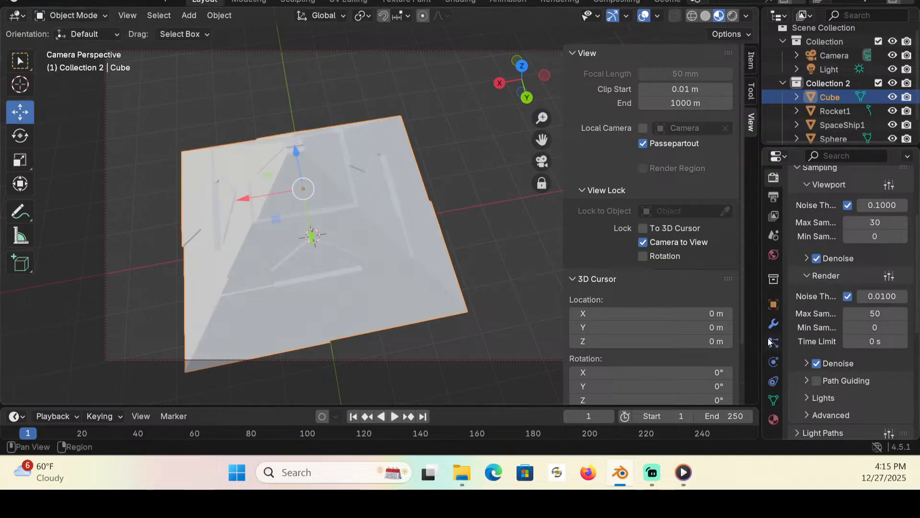
click(774, 420)
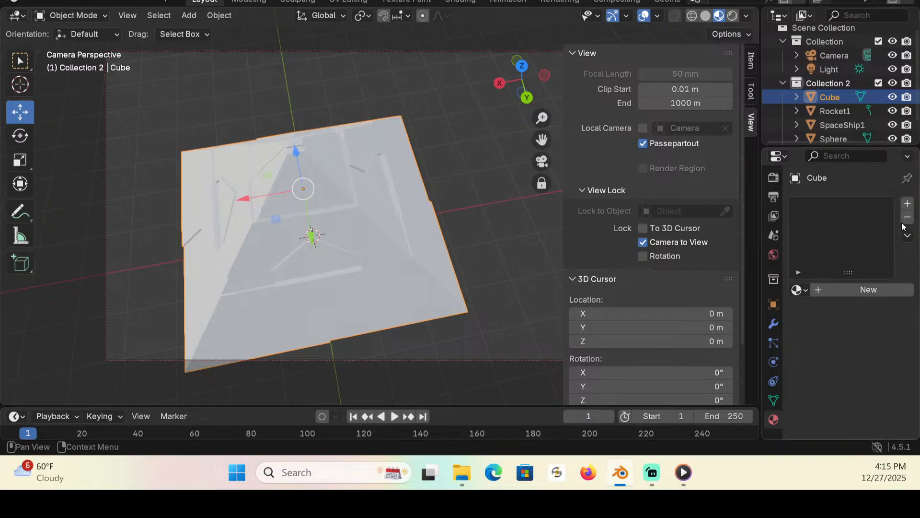
click(868, 291)
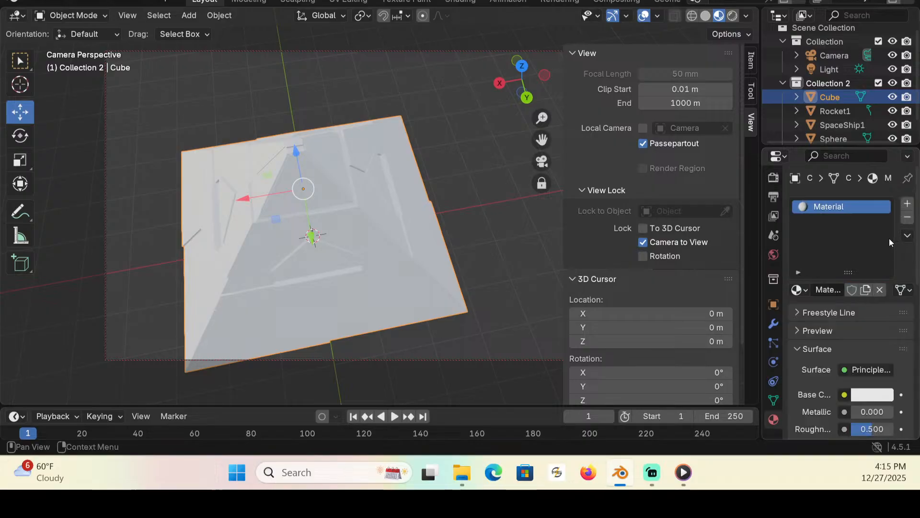
double_click(844, 206)
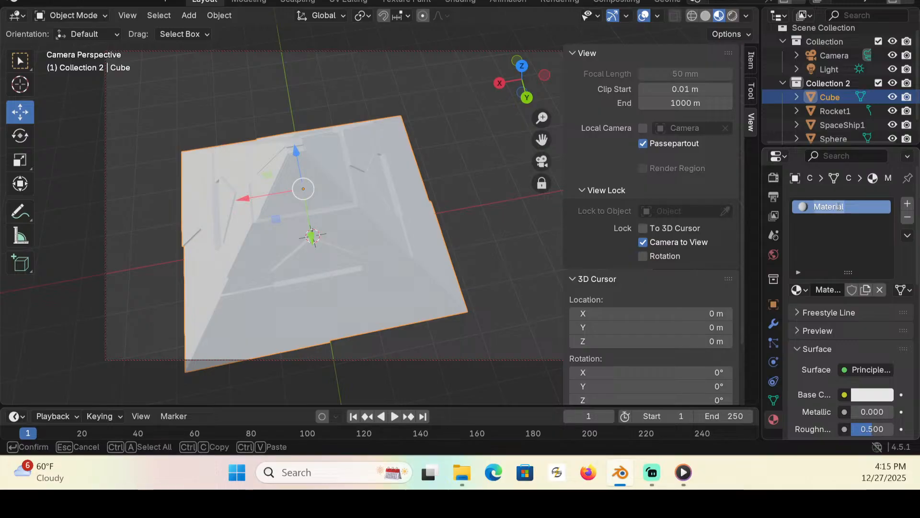
text(Hull)
key(Return)
Step: Set the Hull material's base color to the dark bluish grey #615F72FF
click(888, 395)
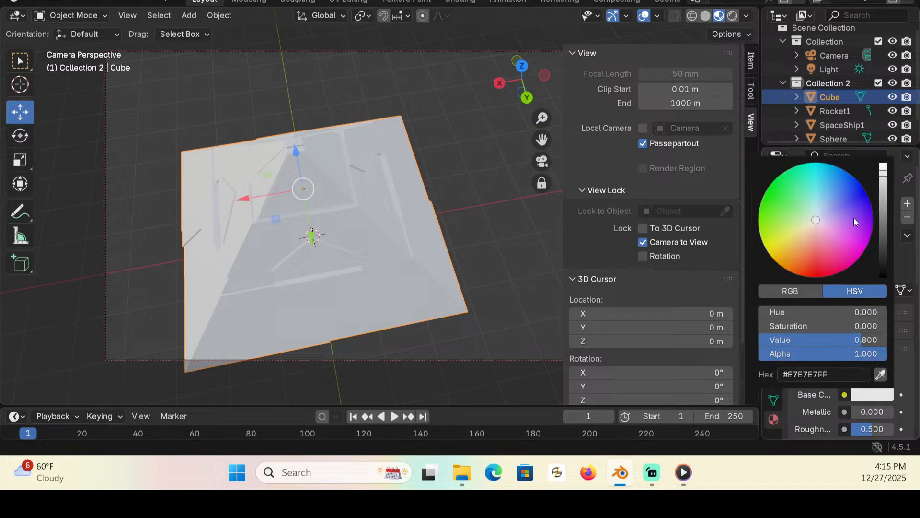
drag(884, 205, 884, 225)
drag(820, 220, 824, 216)
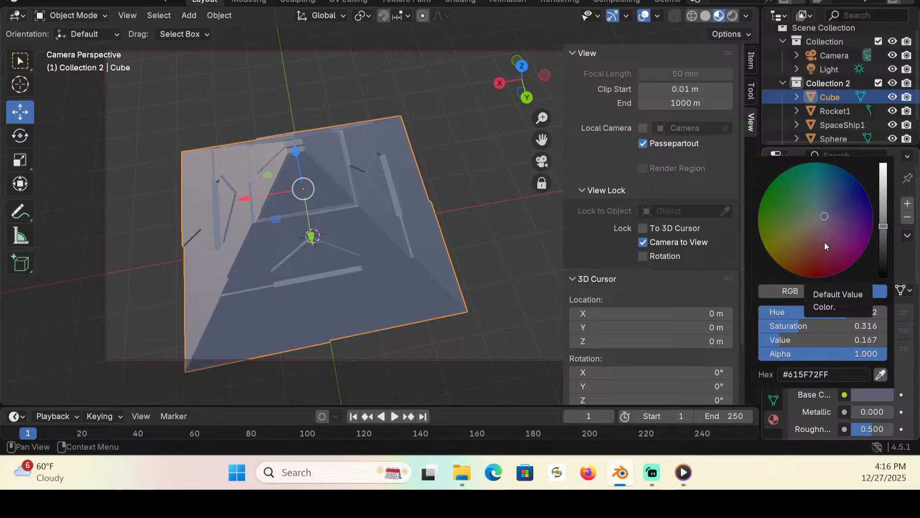
click(835, 374)
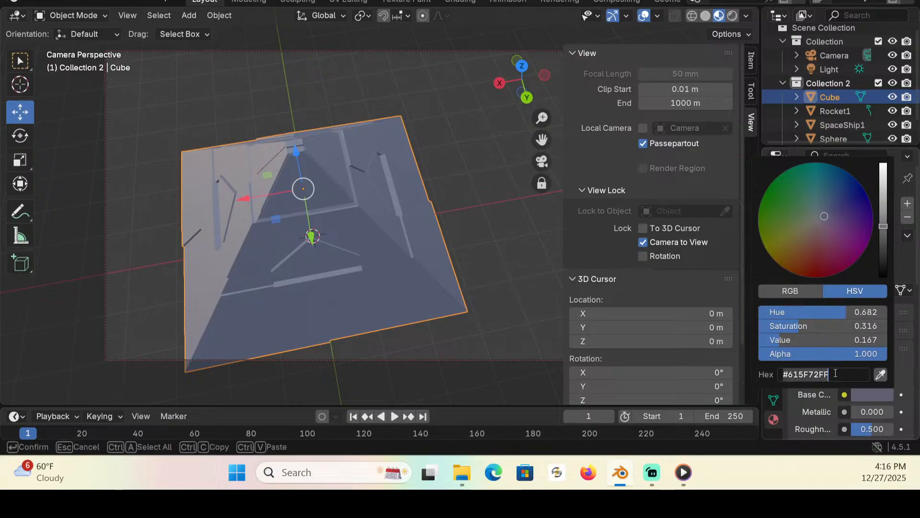
key(Home)
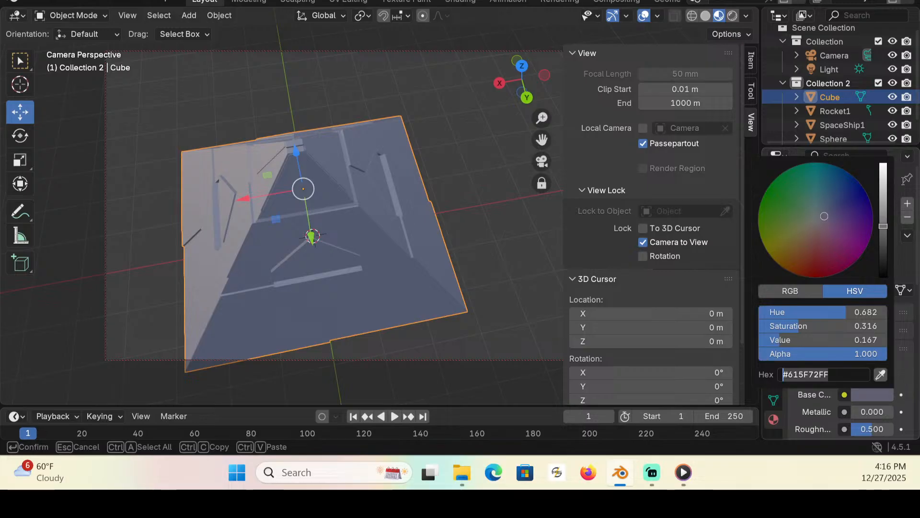
click(907, 265)
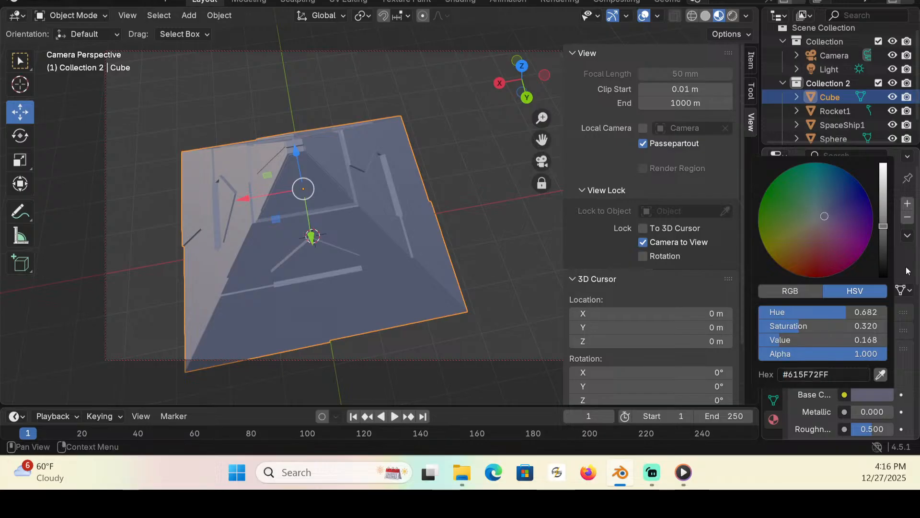
Step: In Edit Mode, select the upper band faces and the long bar face on two adjacent sides of the pyramid ship
click(90, 14)
click(92, 44)
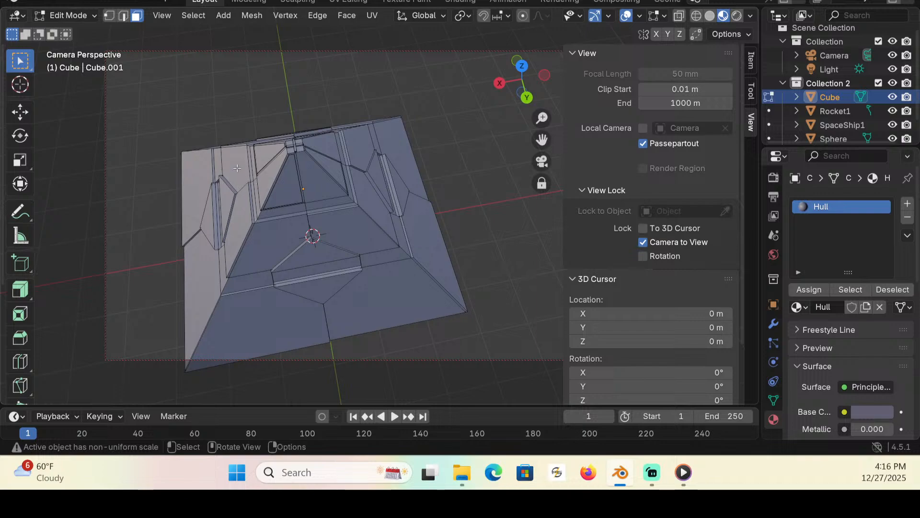
click(287, 213)
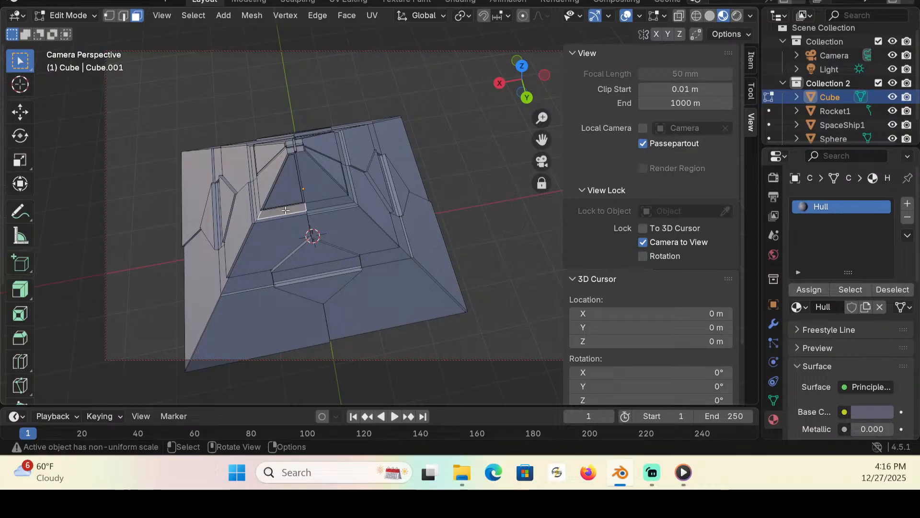
shift+click(332, 204)
shift+click(321, 262)
middle_drag(225, 203, 385, 182)
shift+click(311, 292)
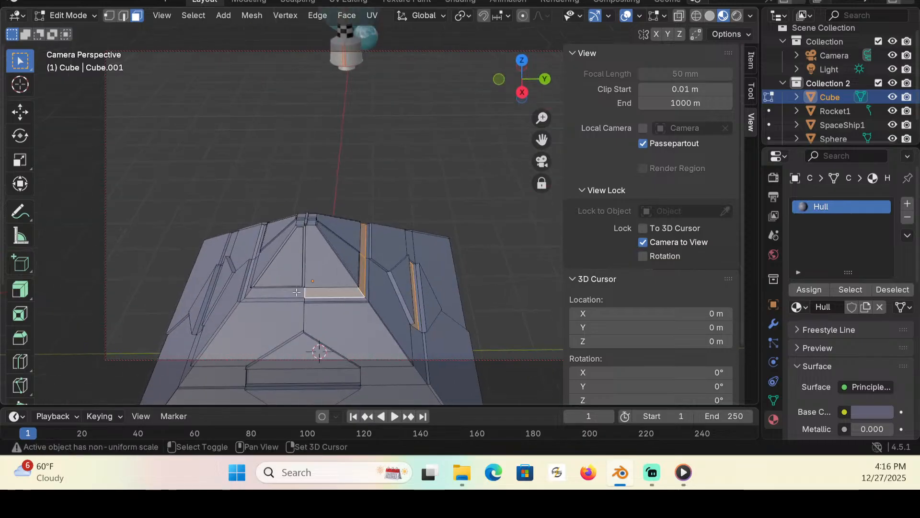
shift+click(295, 292)
shift+click(314, 377)
Step: Add the upper band faces and bar faces on the pyramid's two remaining sides to the selection
middle_drag(314, 378, 384, 297)
shift+click(388, 354)
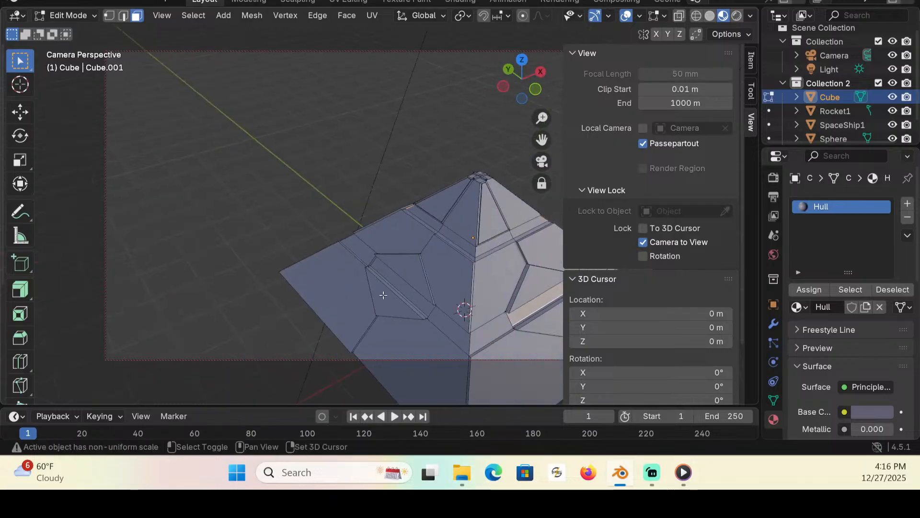
shift+click(400, 288)
shift+click(457, 238)
shift+click(427, 220)
shift+click(499, 241)
shift+click(538, 223)
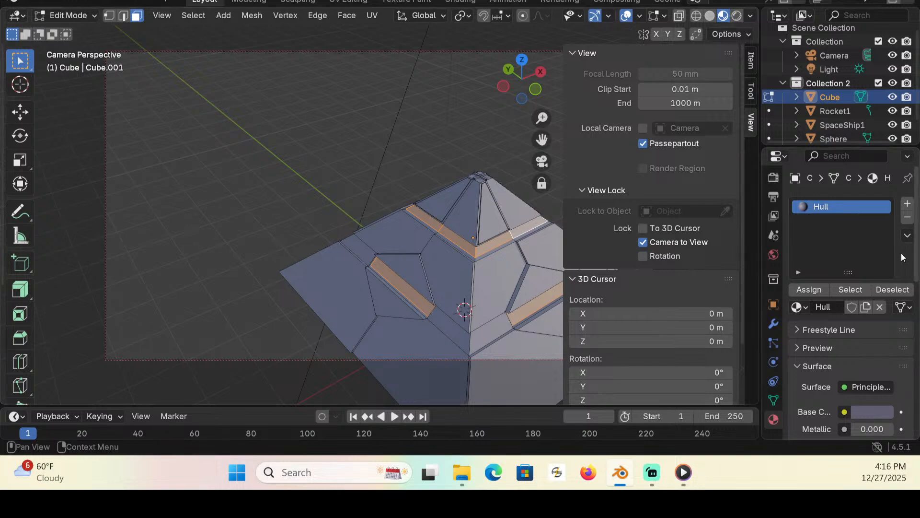
middle_drag(394, 286, 195, 282)
shift+middle_drag(321, 253, 370, 192)
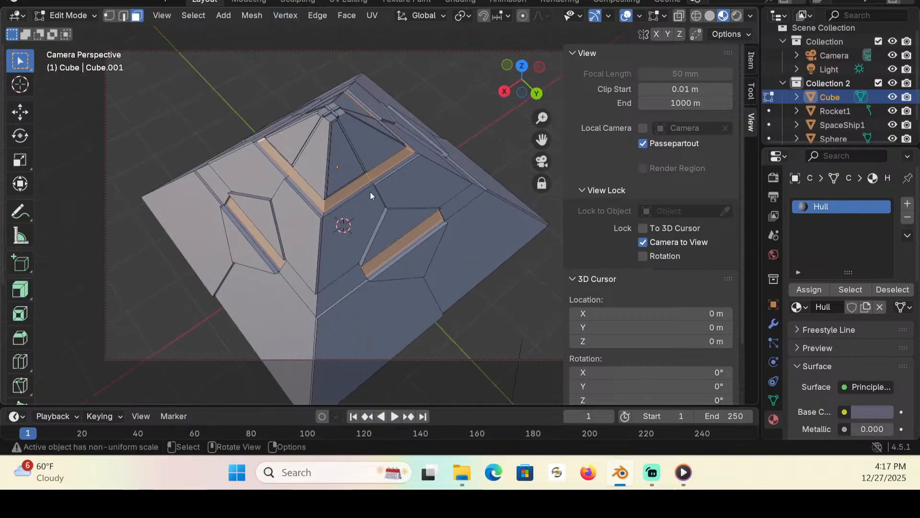
Step: Add a second material slot with a new material and assign it to the selected band and bar faces
click(907, 204)
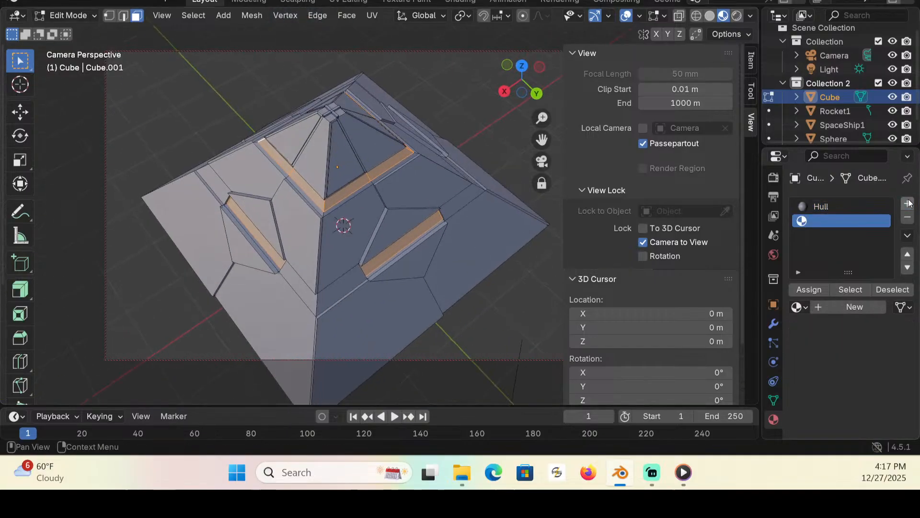
click(870, 304)
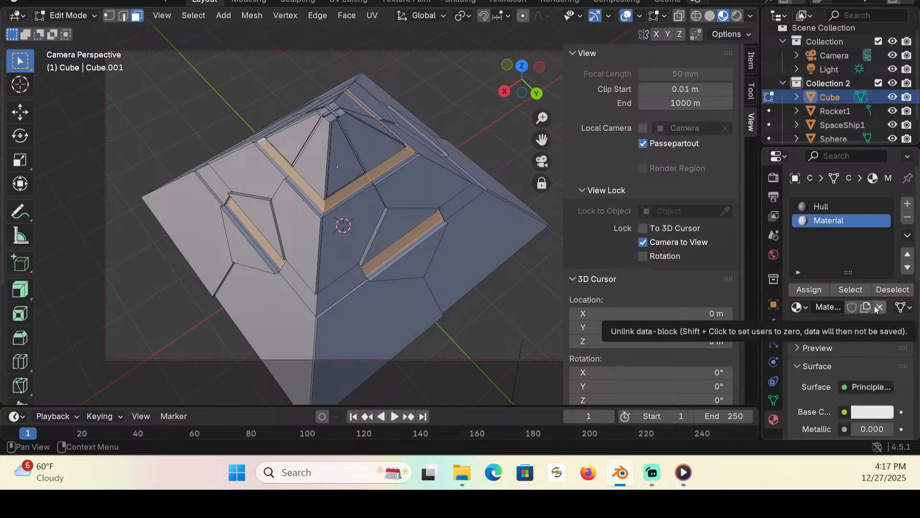
key(i)
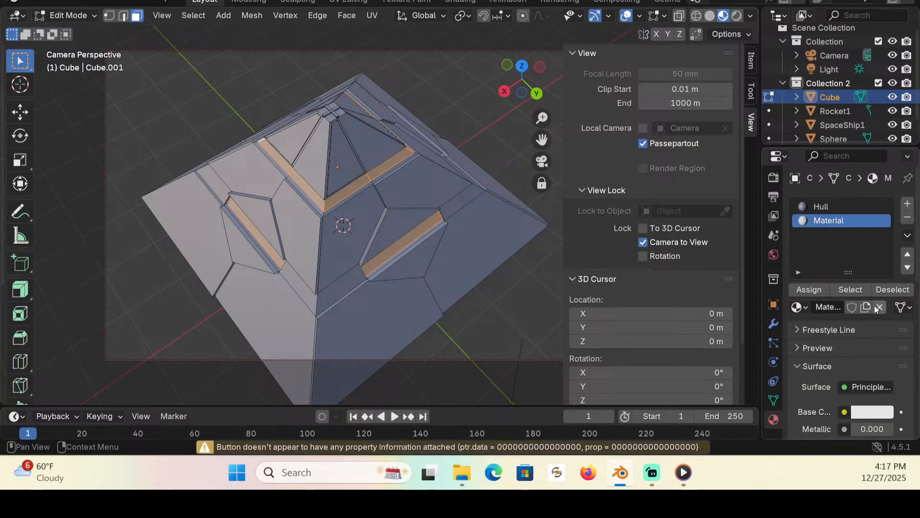
click(866, 307)
click(809, 289)
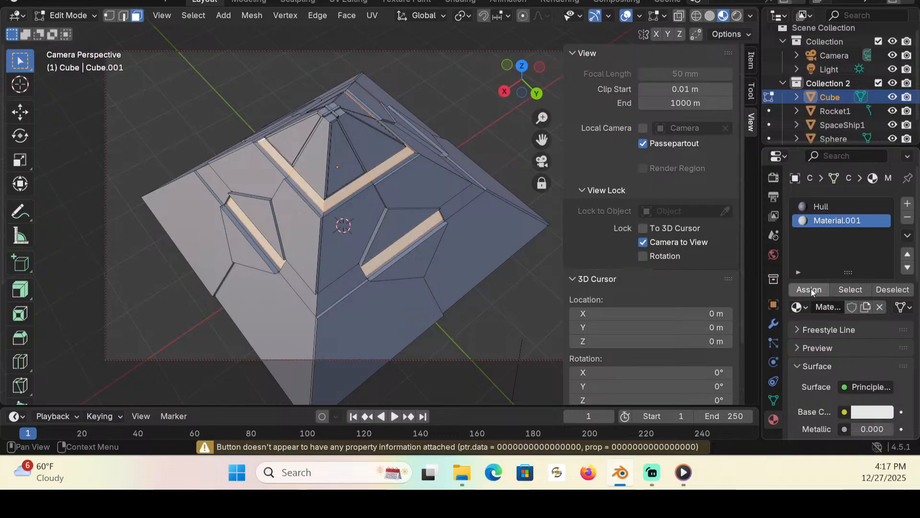
Step: Set the band material's base color to the light green #B1E7A4FF
click(872, 413)
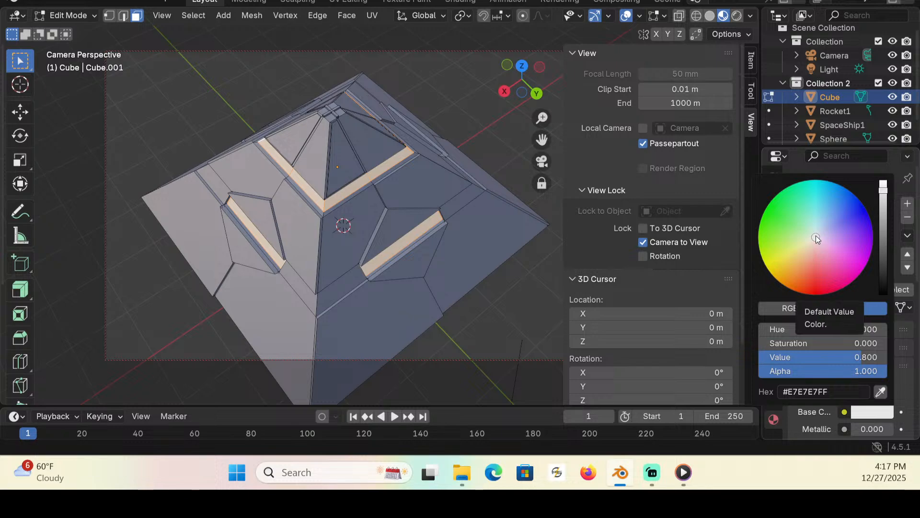
mouse_move(817, 239)
mouse_down()
mouse_move(821, 221)
mouse_move(800, 232)
mouse_up()
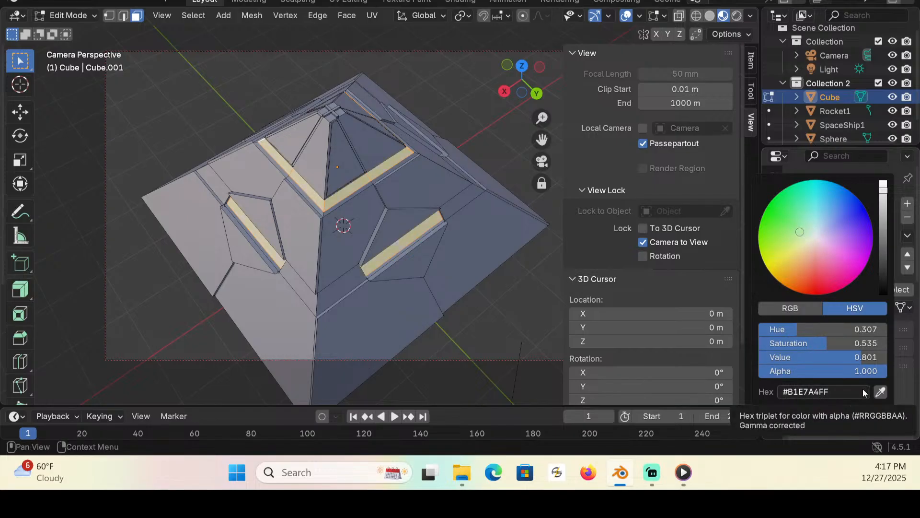
click(837, 391)
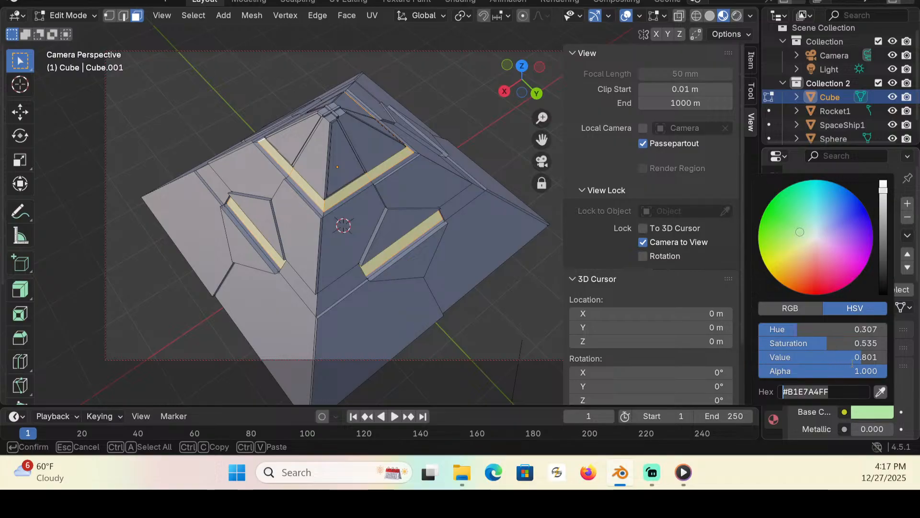
key(Return)
Step: Make the band material glow with emission color #A2FF9DFF and emission strength 5
scroll(843, 369, down, 4)
scroll(856, 367, down, 8)
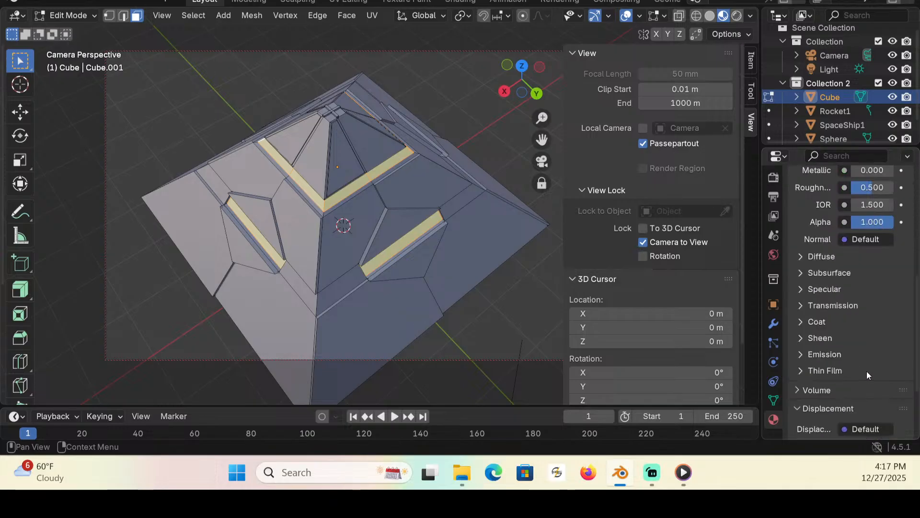
click(829, 354)
click(871, 374)
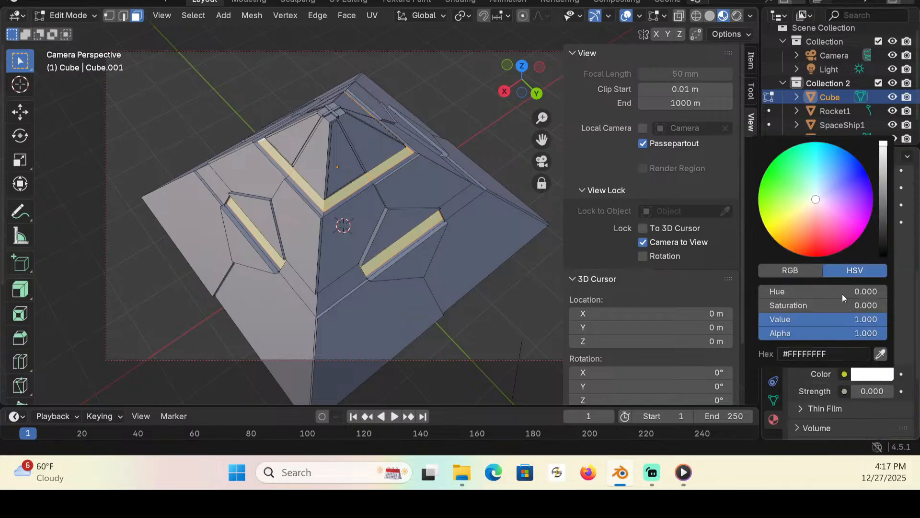
click(796, 189)
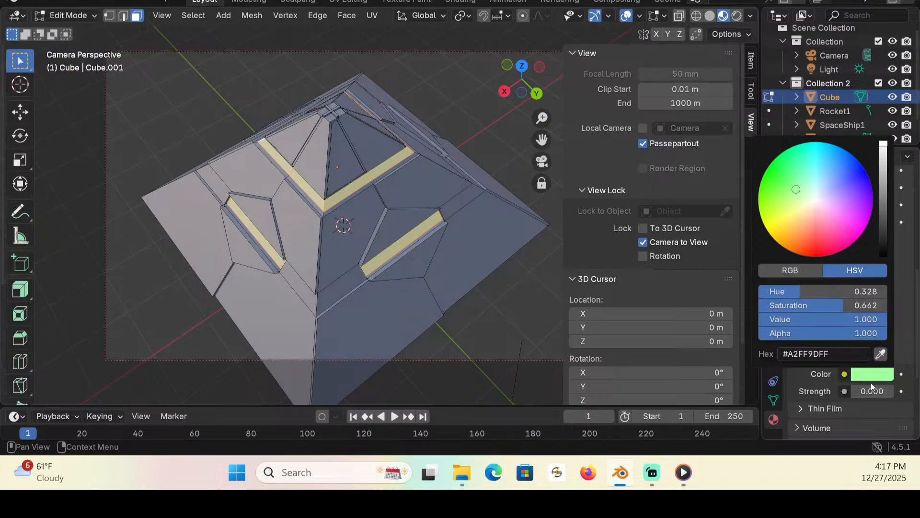
mouse_move(873, 393)
mouse_down()
mouse_move(906, 392)
mouse_move(873, 391)
mouse_up()
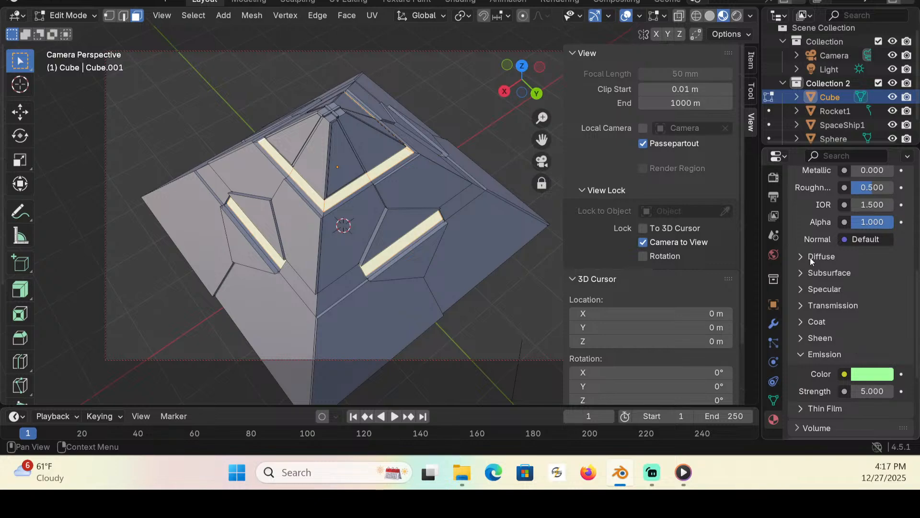
Step: Return to Object Mode, raise the pyramid ship along Z well above the grid's origin and save the file
key(ctrl+s)
click(81, 16)
click(77, 31)
middle_drag(262, 188, 303, 165)
scroll(441, 218, down, 3)
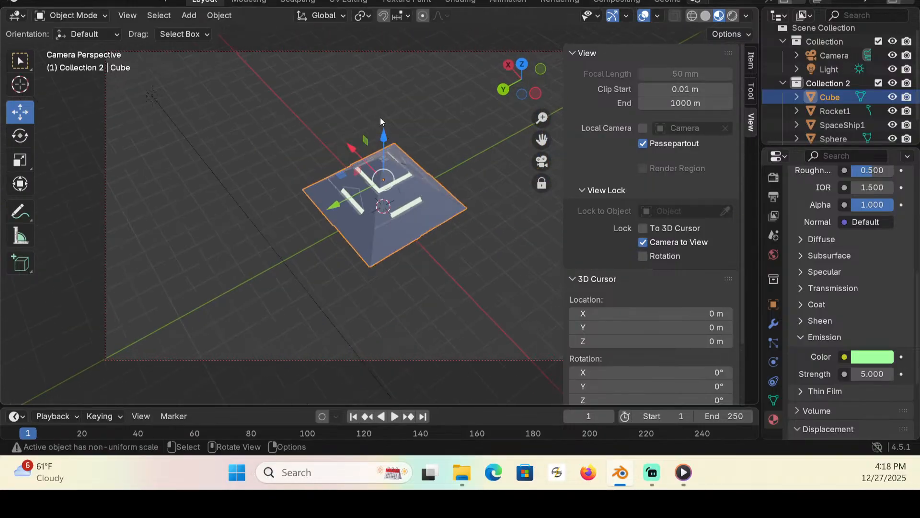
drag(382, 143, 383, 89)
middle_drag(436, 284, 415, 252)
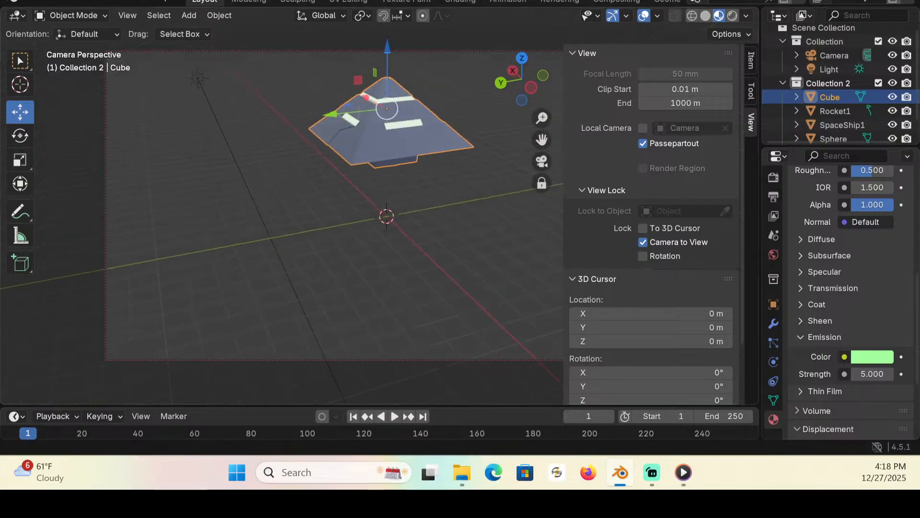
key(ctrl+s)
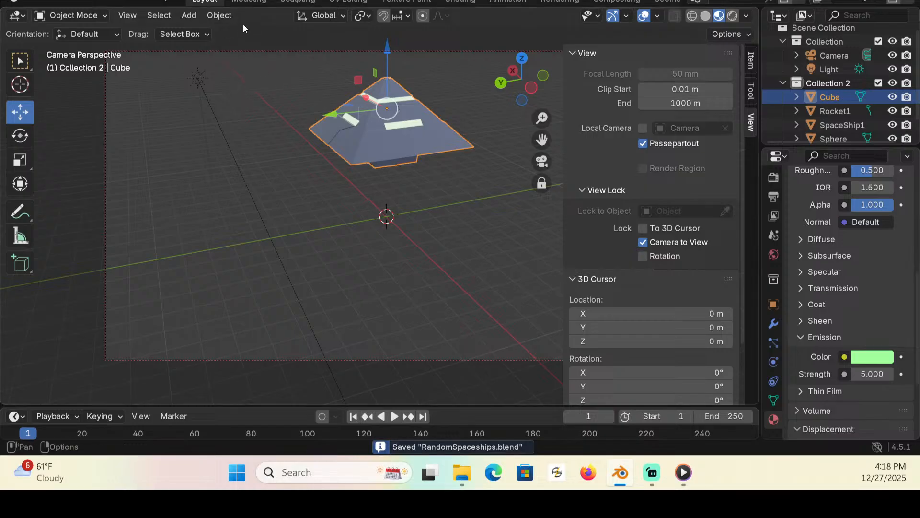
Step: Add a 2 m cube at the origin and stretch it along Y into a long block beneath the pyramid ship
click(188, 15)
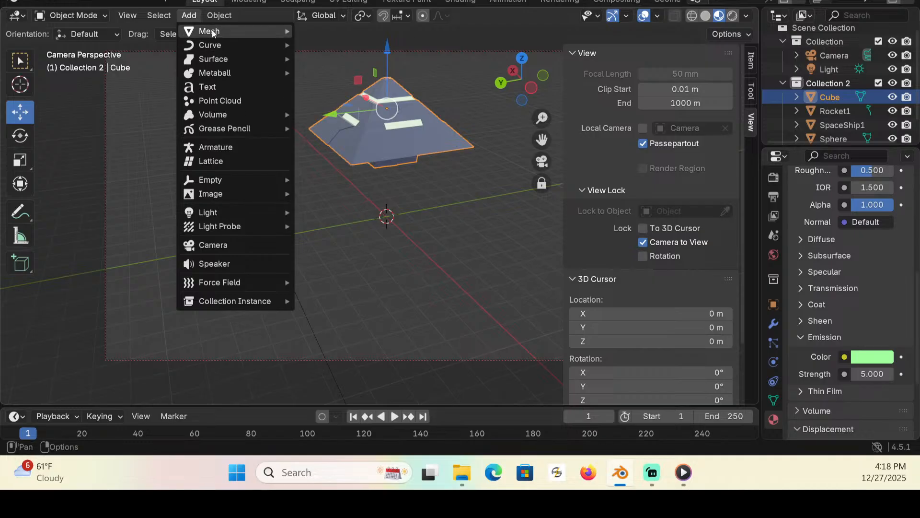
mouse_move(247, 31)
click(335, 44)
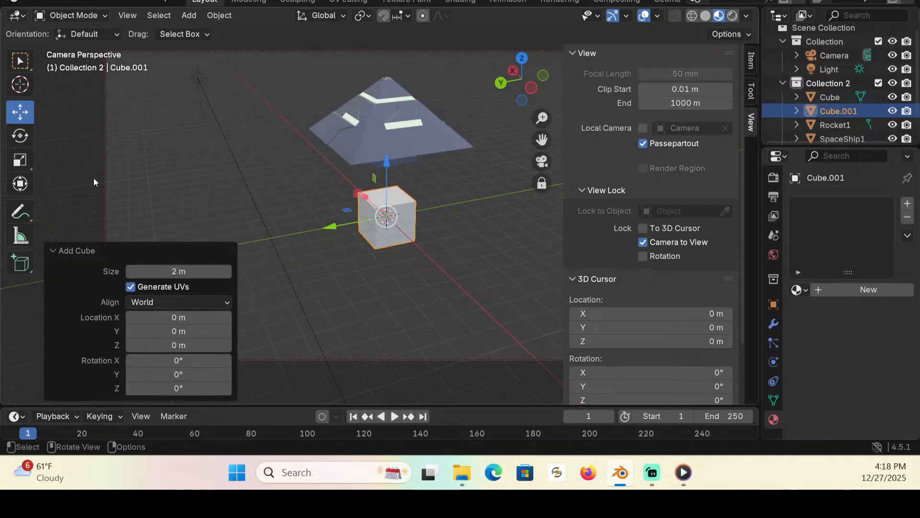
click(19, 159)
drag(332, 226, 177, 263)
middle_drag(177, 263, 215, 149)
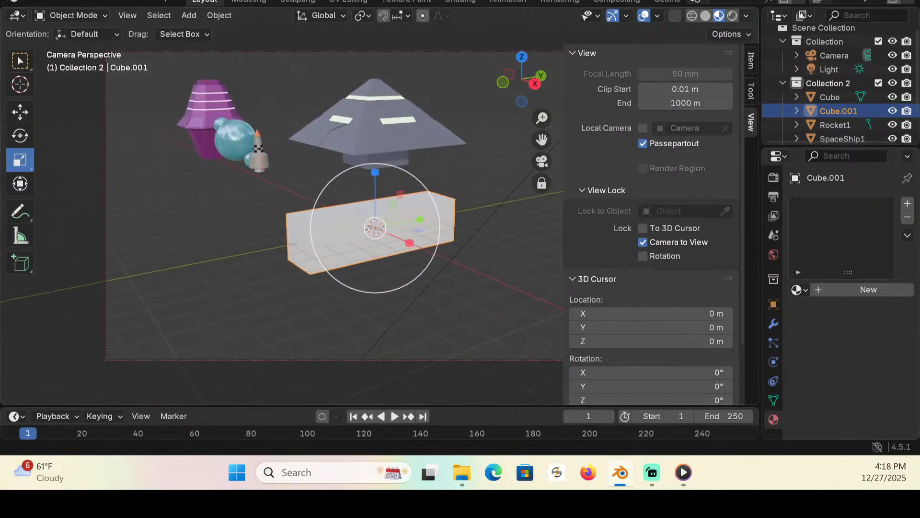
Step: Lower the pyramid ship along Z until its underside block meets the long block
click(378, 123)
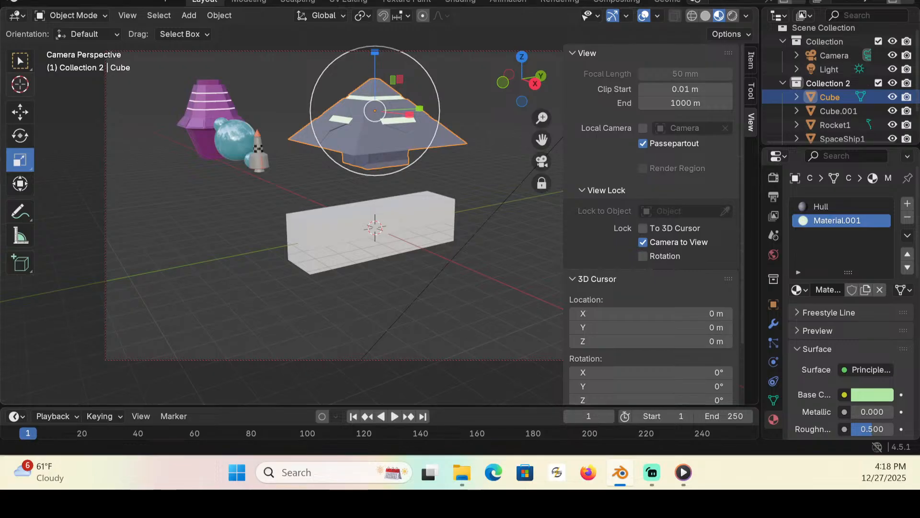
click(20, 111)
drag(376, 56, 376, 99)
middle_drag(376, 100, 429, 296)
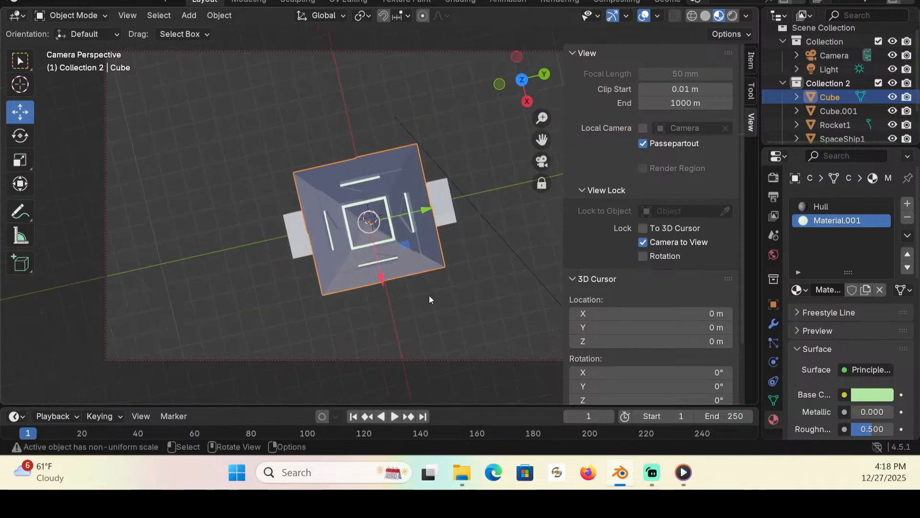
Step: Lengthen the long block along Y by a scale factor of 1.189
click(435, 195)
click(20, 161)
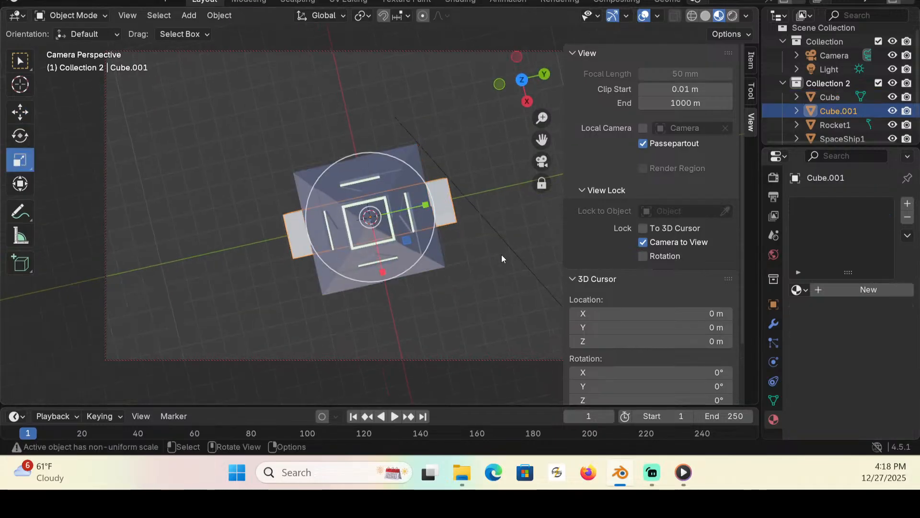
drag(424, 203, 441, 200)
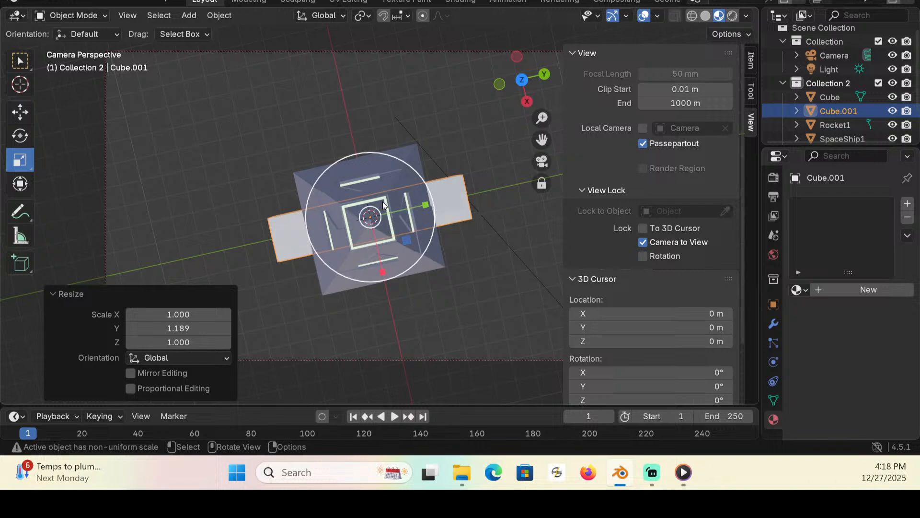
Step: In Edit Mode, add one centered loop cut across the long block and bevel it into a middle section
click(72, 15)
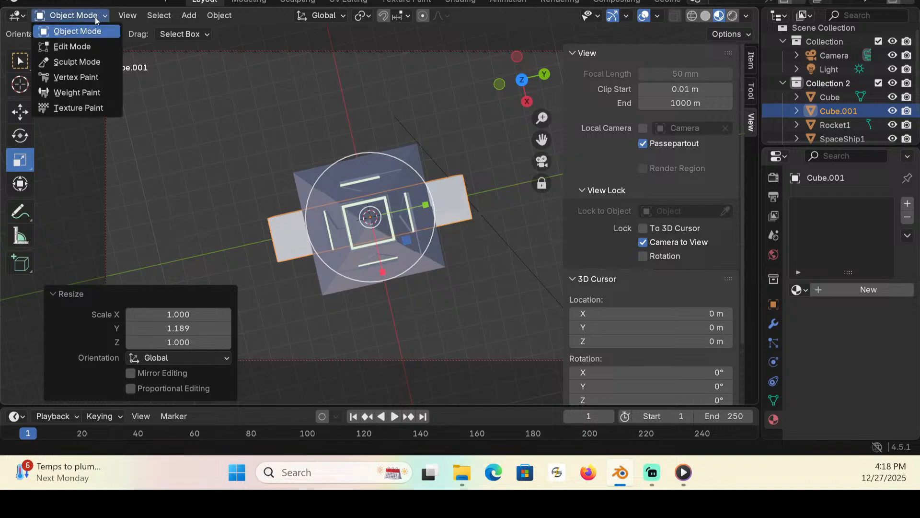
click(72, 44)
middle_drag(267, 239, 281, 111)
click(21, 361)
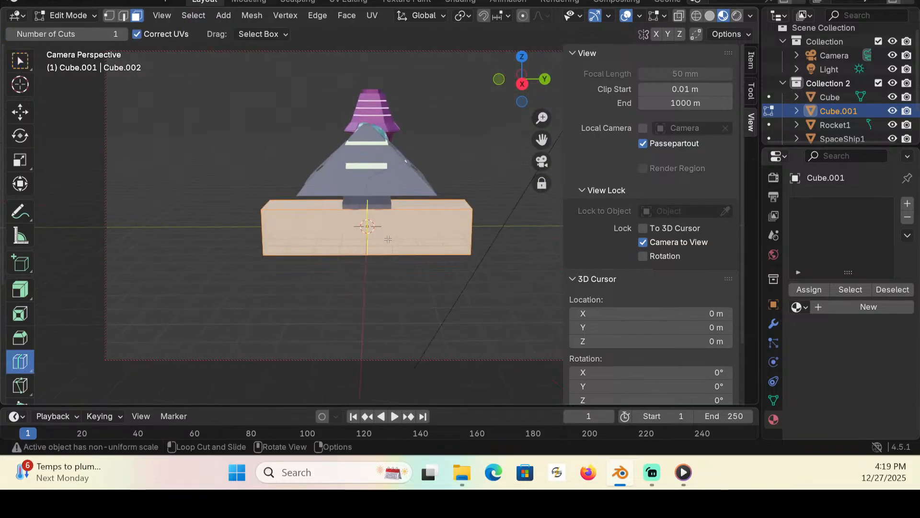
click(389, 238)
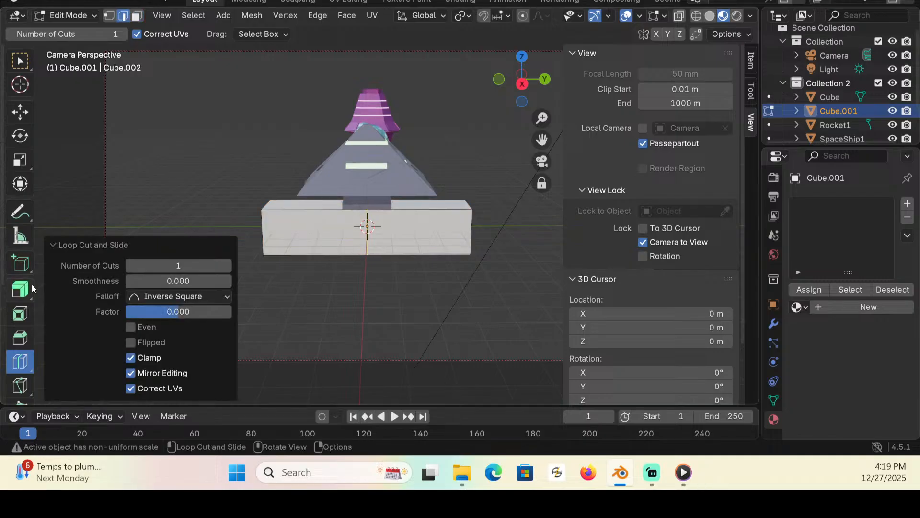
click(20, 338)
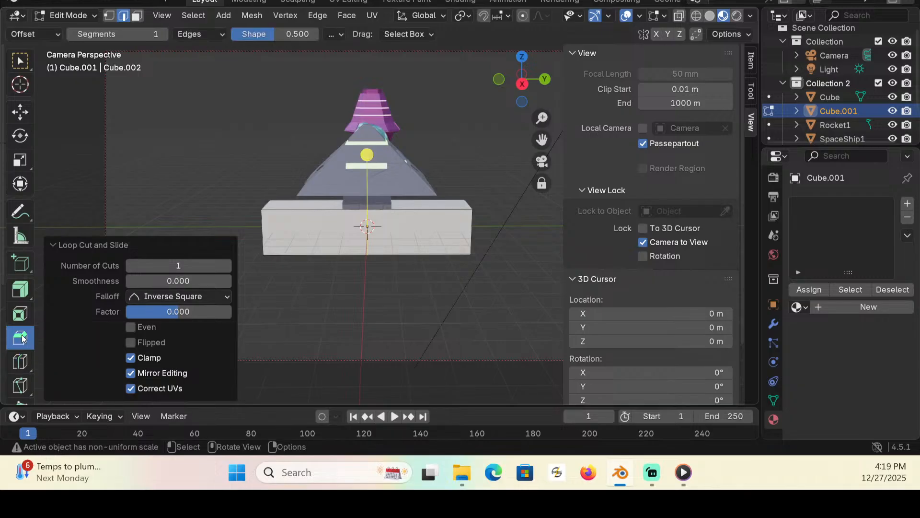
drag(369, 154, 384, 134)
Step: Scale the block's middle section along X by 1.648 so it bulges outward
click(20, 158)
middle_drag(335, 287, 422, 259)
drag(436, 248, 468, 269)
middle_drag(467, 269, 273, 267)
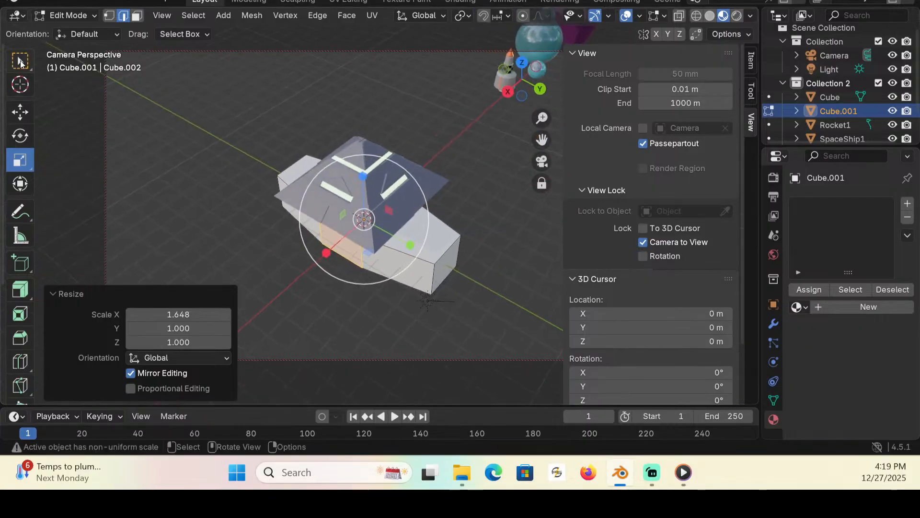
Step: Select the long block's two exposed top faces, one on each end beyond the pyramid
click(20, 61)
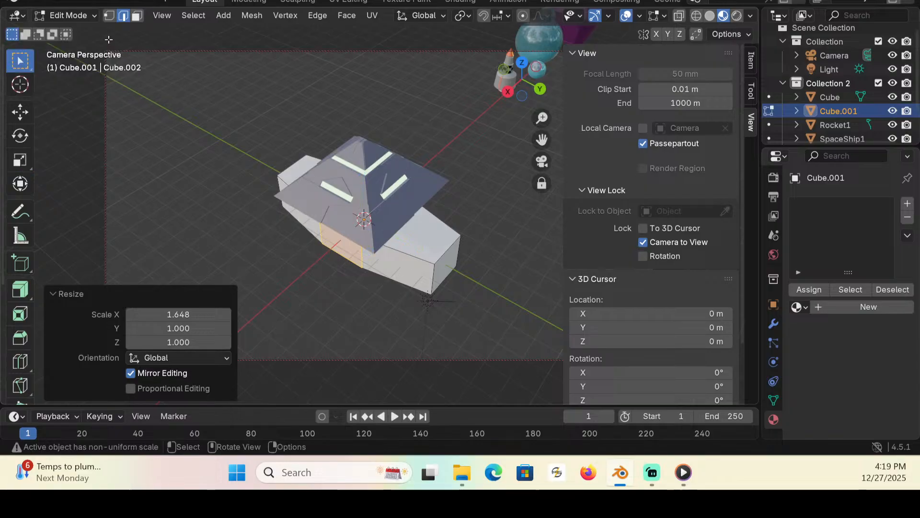
key(3)
click(415, 224)
middle_drag(276, 266, 334, 266)
shift+click(458, 226)
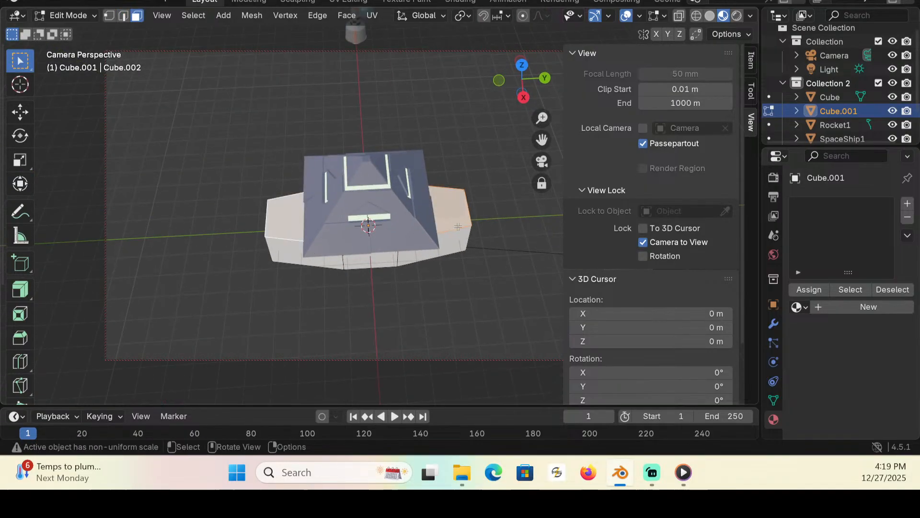
middle_drag(439, 237, 390, 195)
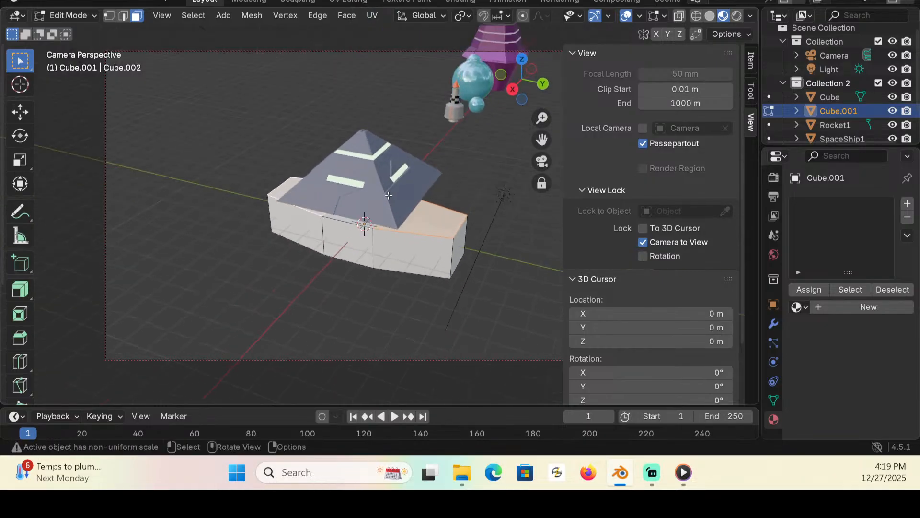
Step: Return to Object Mode and select the pyramid ship's Hull material
click(94, 17)
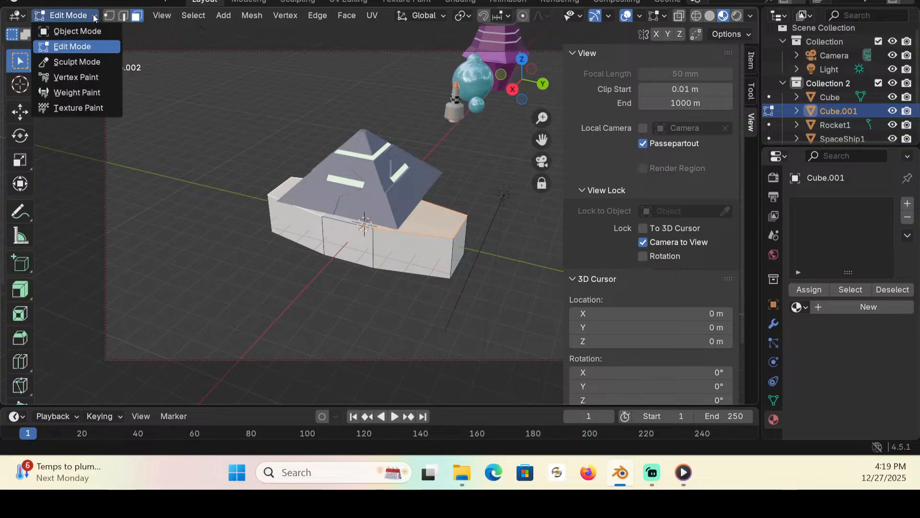
click(77, 31)
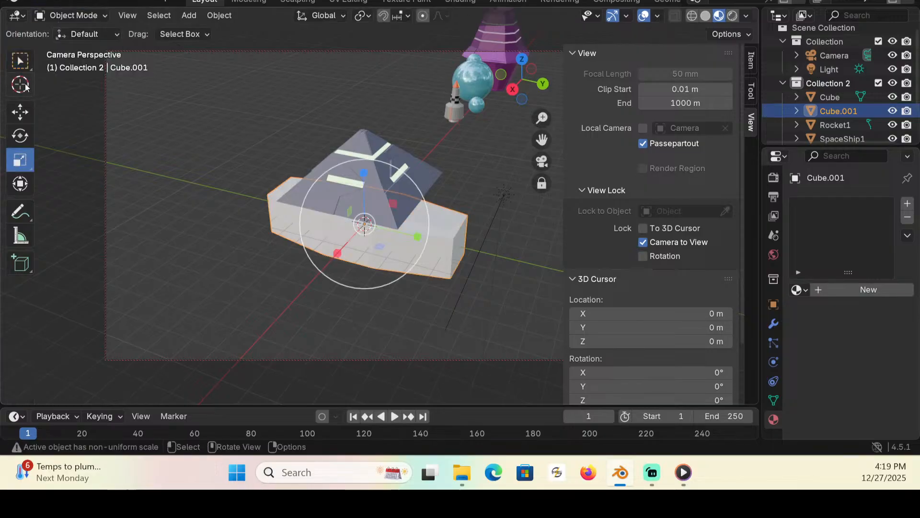
click(19, 59)
click(425, 168)
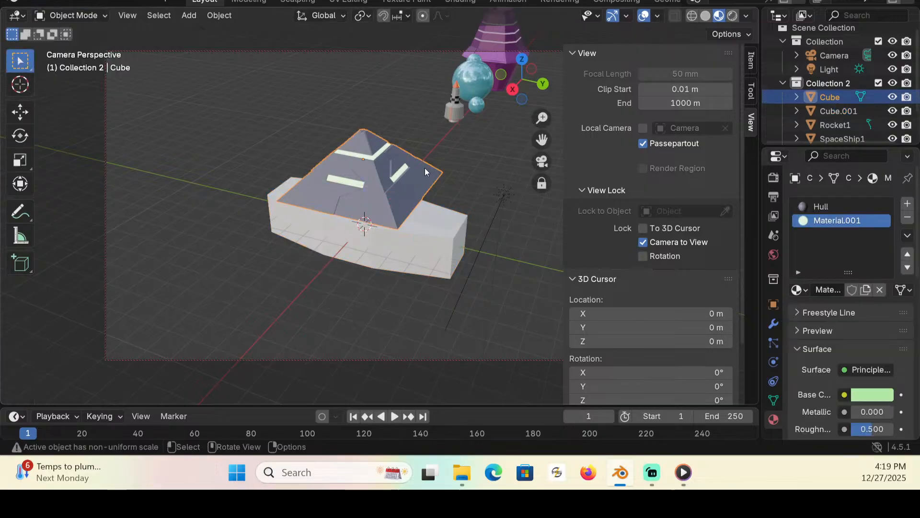
click(841, 207)
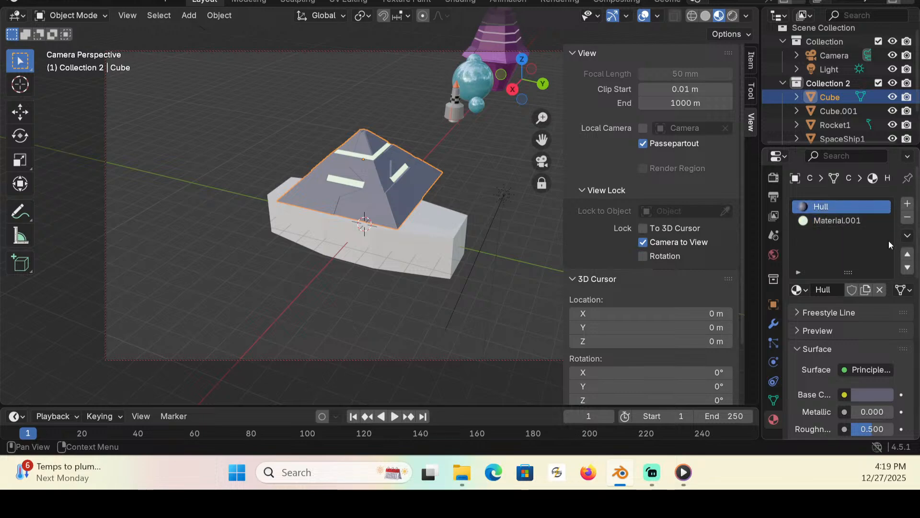
right_click(843, 206)
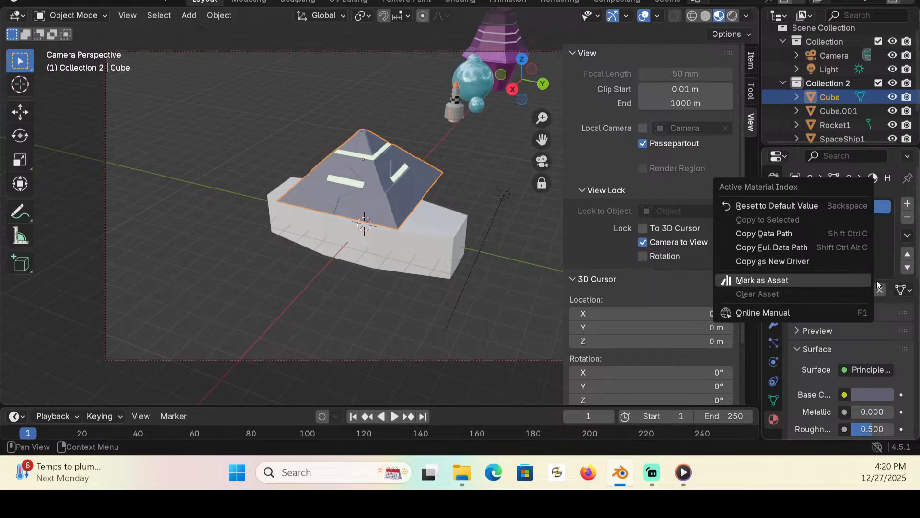
click(887, 238)
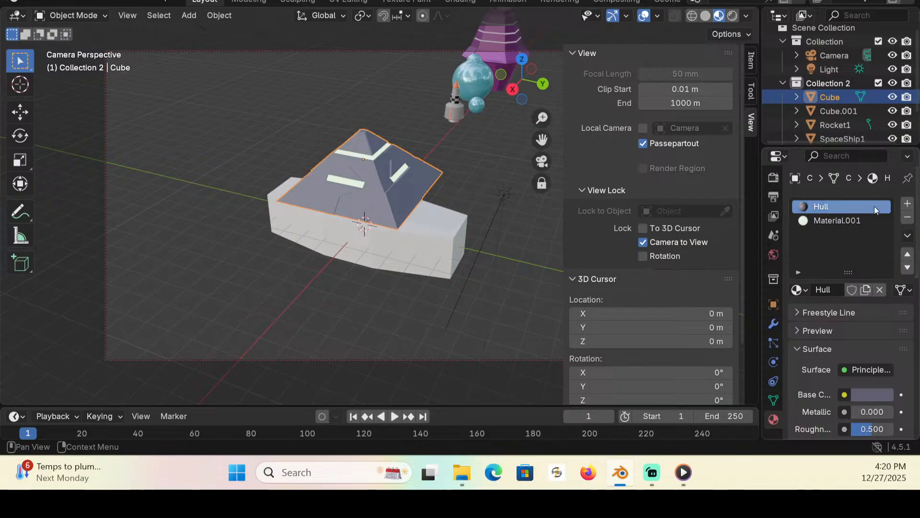
right_click(833, 206)
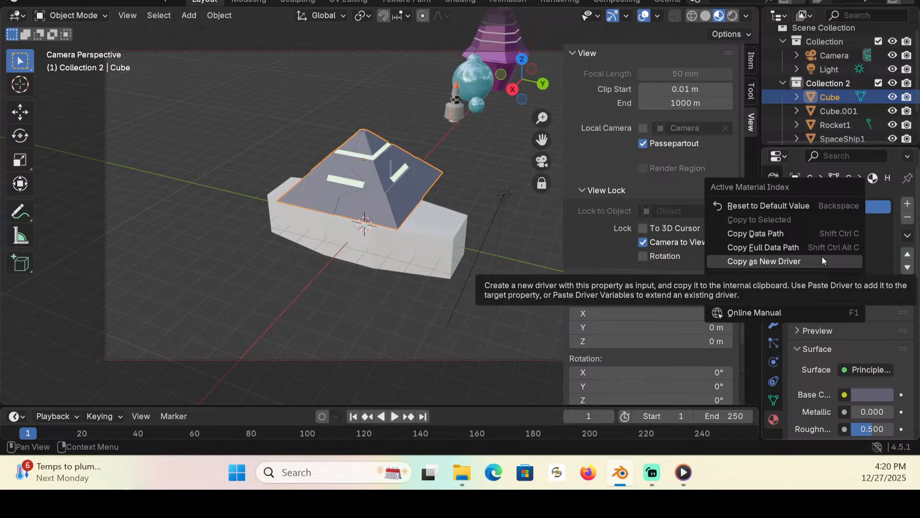
click(890, 262)
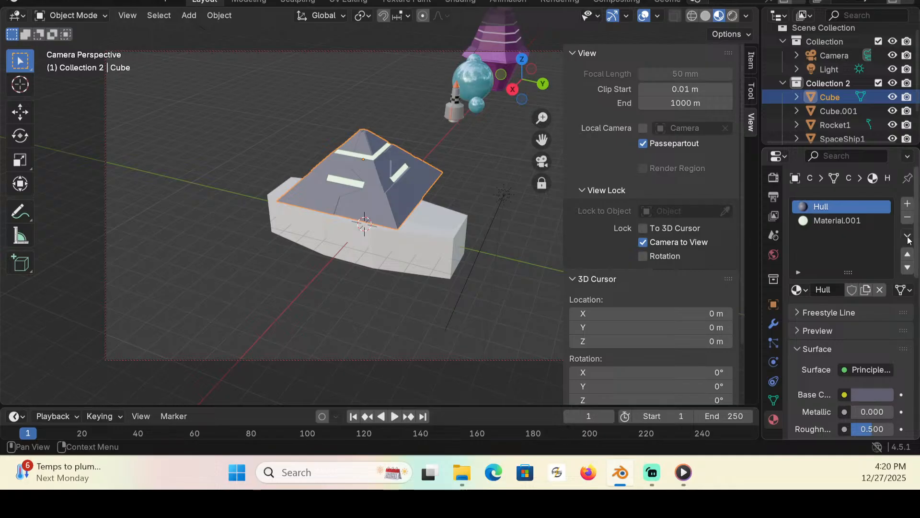
Step: Copy the Hull material's settings into a new material on the long block and save the file
click(907, 237)
click(831, 253)
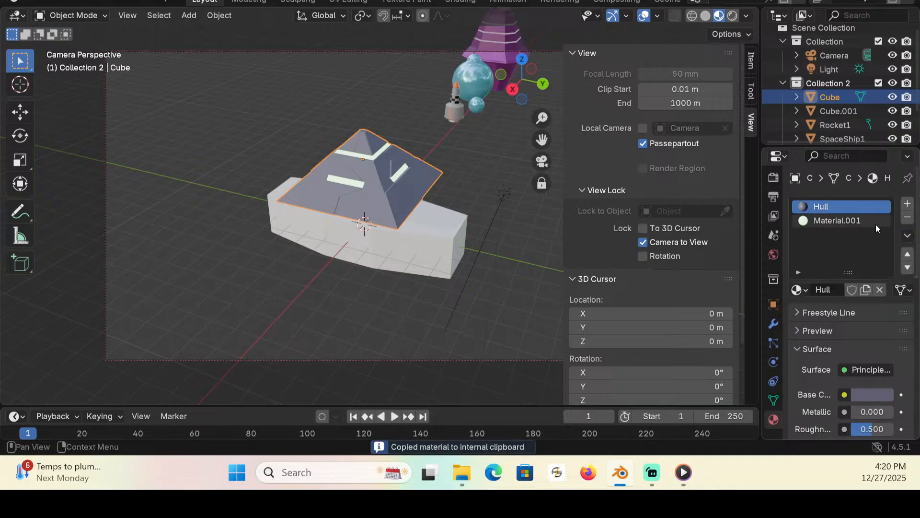
click(434, 255)
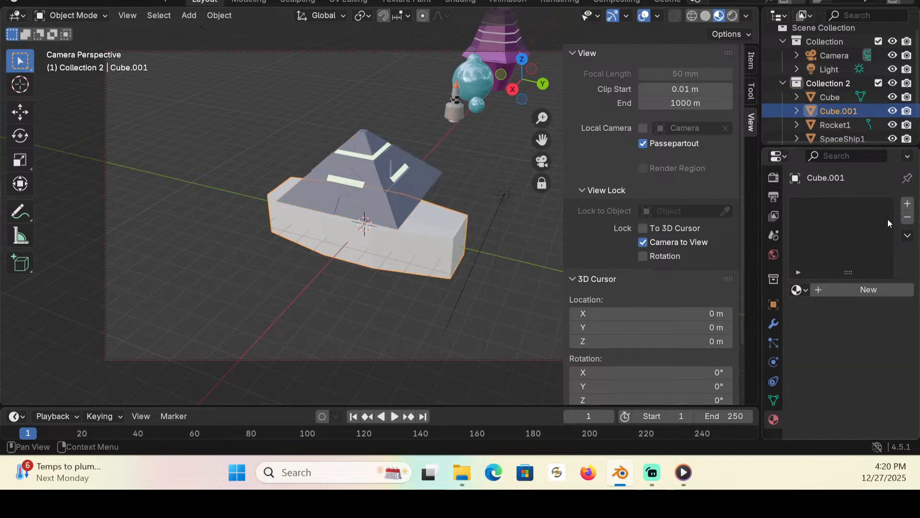
click(864, 291)
click(908, 235)
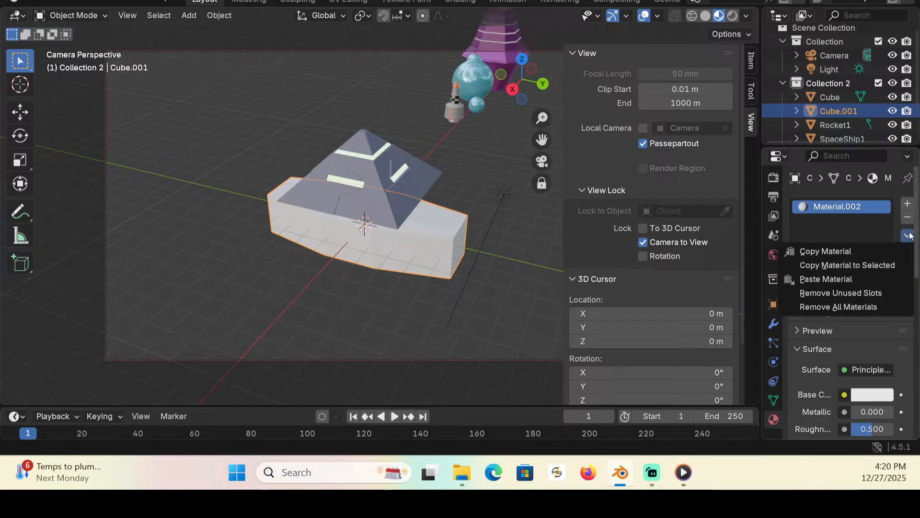
click(855, 278)
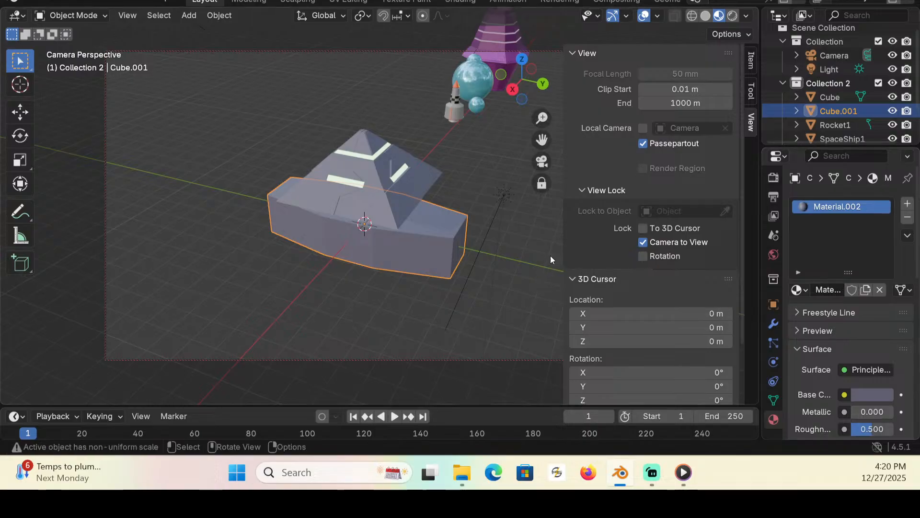
key(ctrl+s)
Step: In Edit Mode, inset the block's two selected top end faces with a thickness of 0.114 m
click(91, 15)
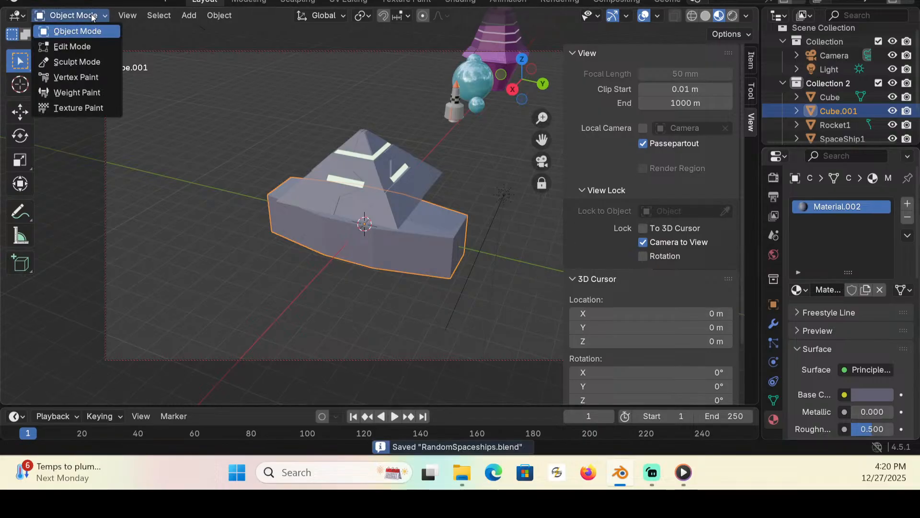
click(90, 46)
middle_drag(286, 217, 300, 292)
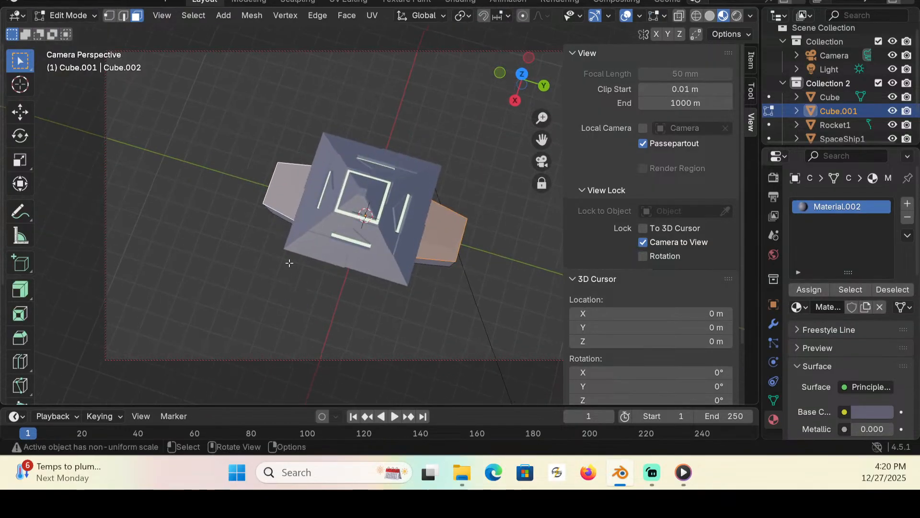
click(20, 314)
drag(409, 180, 402, 185)
middle_drag(403, 186, 475, 239)
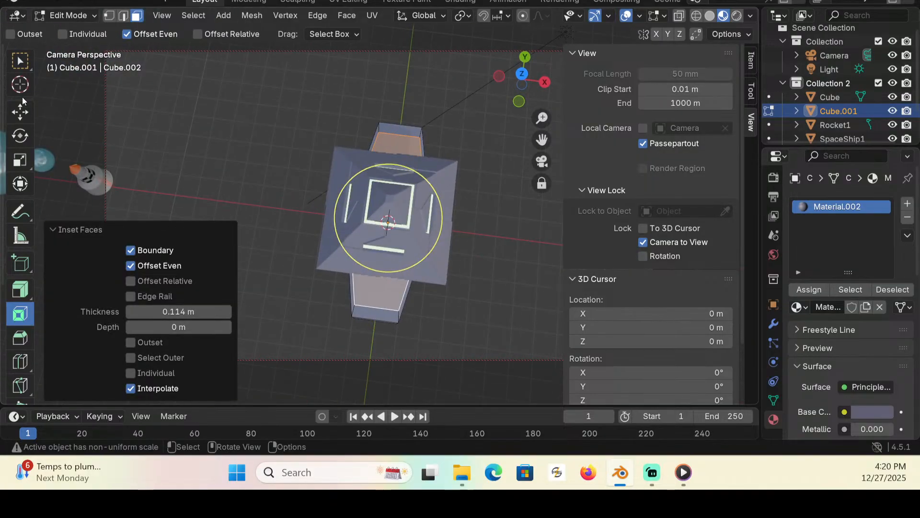
Step: Narrow the two inset faces along X by a scale factor of 0.839
click(21, 158)
drag(440, 224, 422, 223)
middle_drag(422, 222, 362, 122)
middle_drag(360, 134, 361, 145)
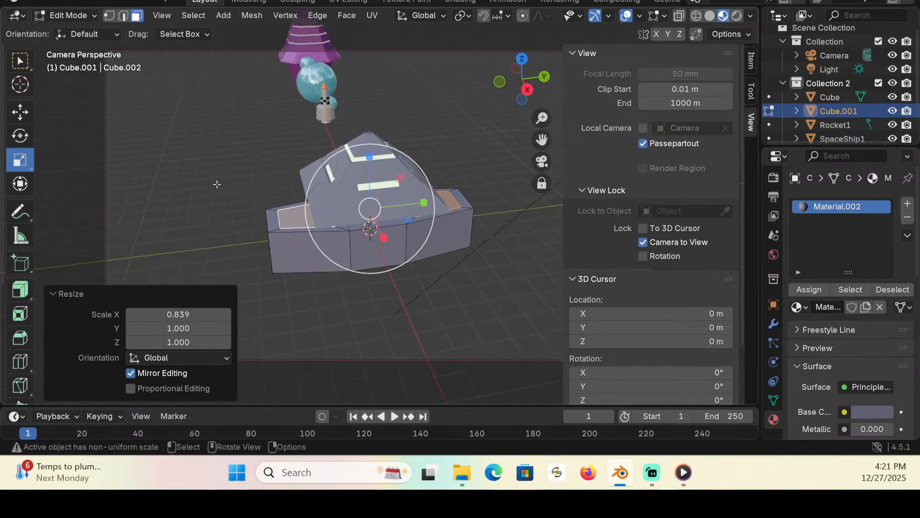
Step: Extrude the two inset faces about 0.288 m down into the block as recesses
click(21, 291)
click(79, 296)
drag(370, 158, 371, 171)
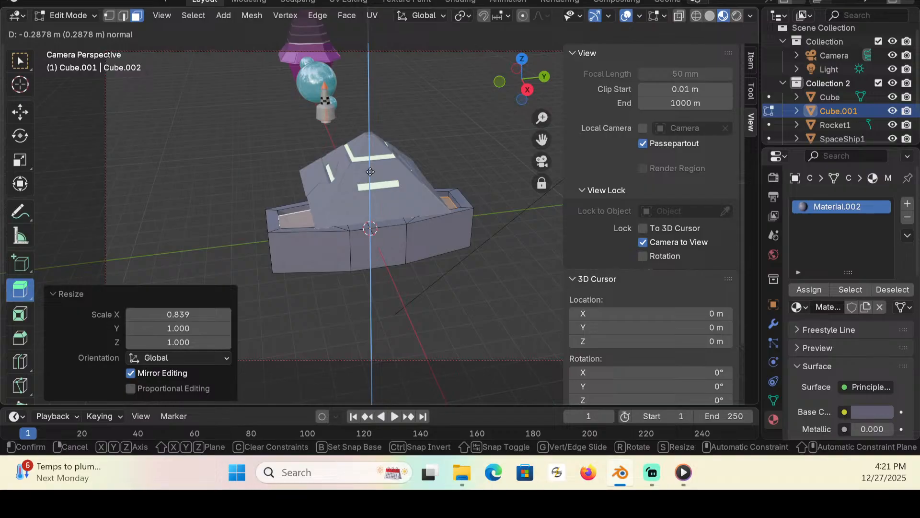
drag(371, 171, 370, 172)
Step: Bevel the edges of the two recess floors with a width of 0.0626 m
middle_drag(314, 211, 314, 312)
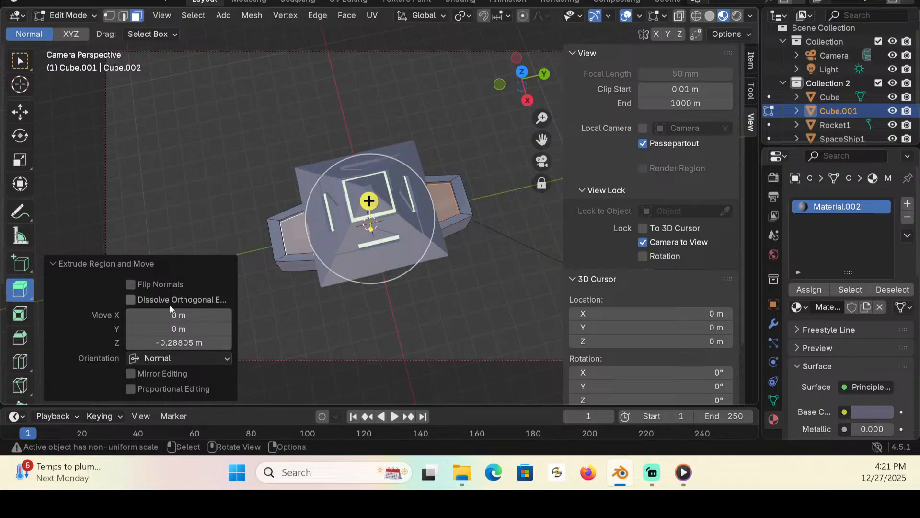
click(21, 338)
drag(367, 196, 368, 189)
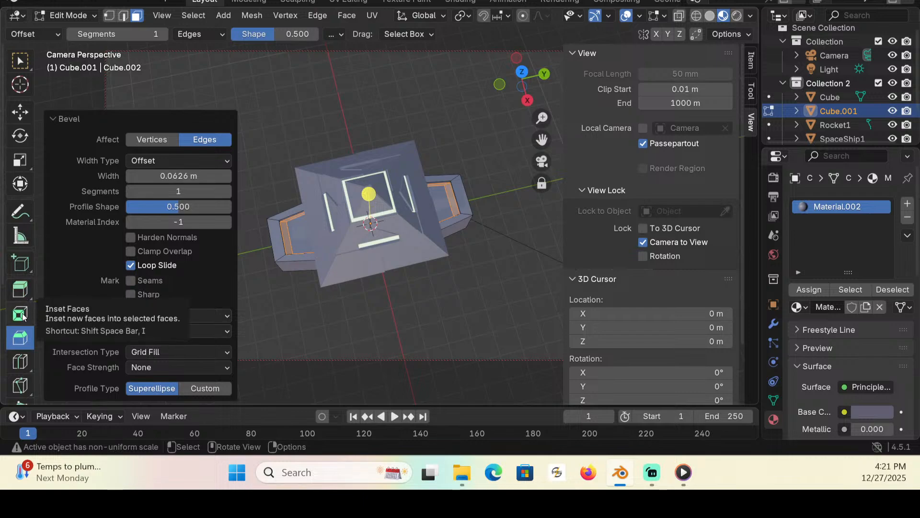
Step: Inset the selected bevel faces around the recess floors and extrude them about 0.071 m upward
click(20, 314)
drag(405, 181, 368, 198)
click(22, 289)
middle_drag(368, 231, 384, 214)
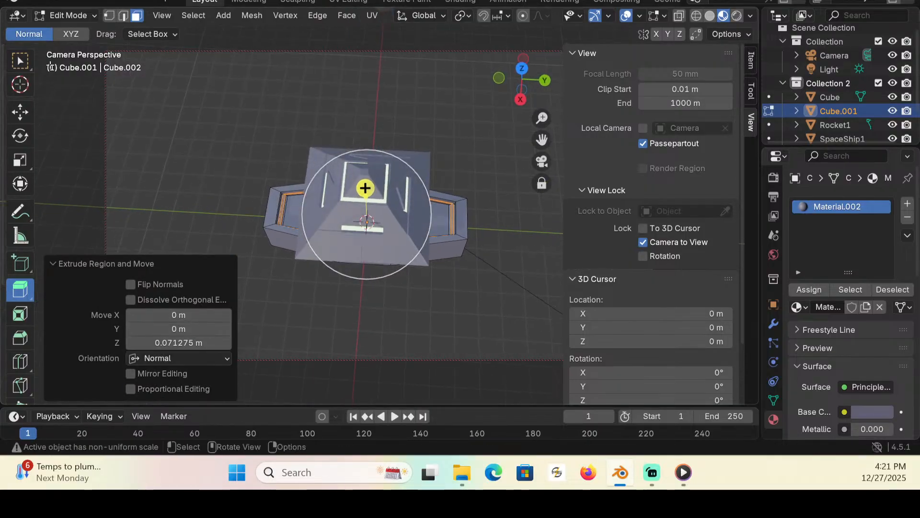
Step: Inset the floor faces of both recesses and extrude them about 0.44 m downward
click(20, 61)
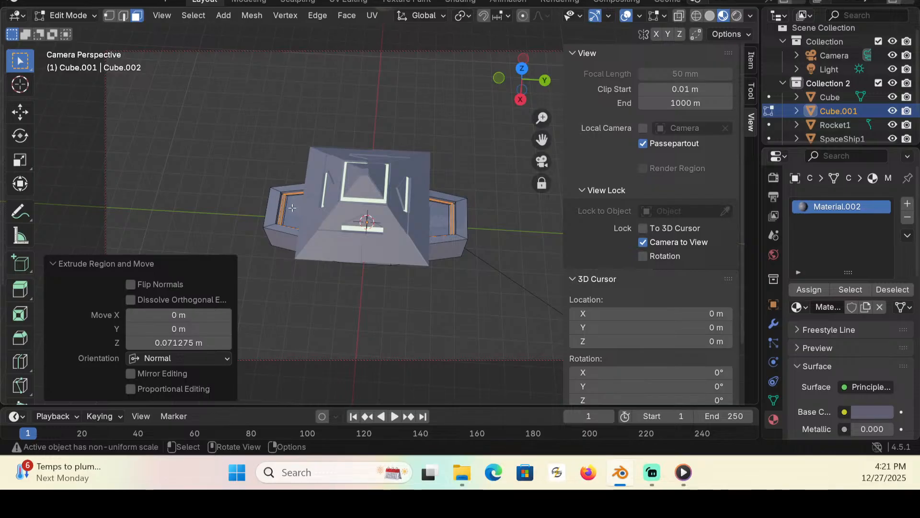
click(292, 208)
shift+click(444, 224)
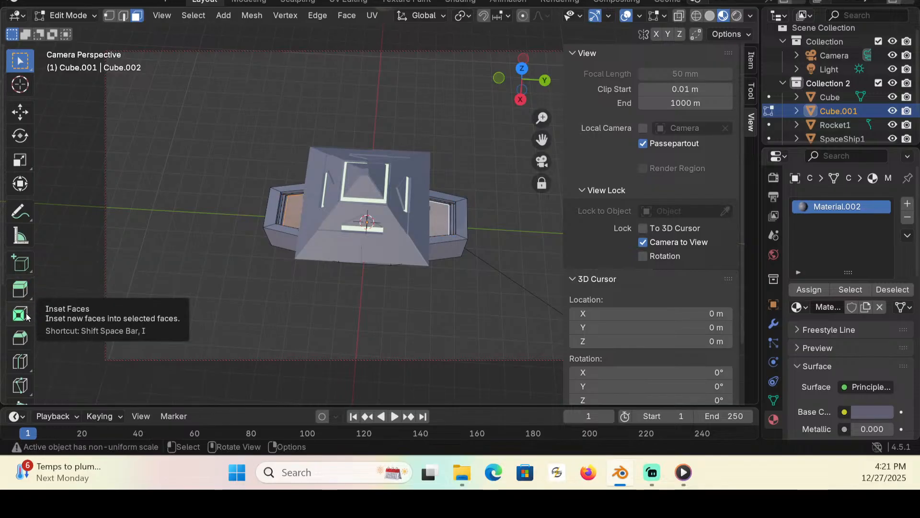
click(20, 315)
drag(404, 187, 366, 194)
click(19, 290)
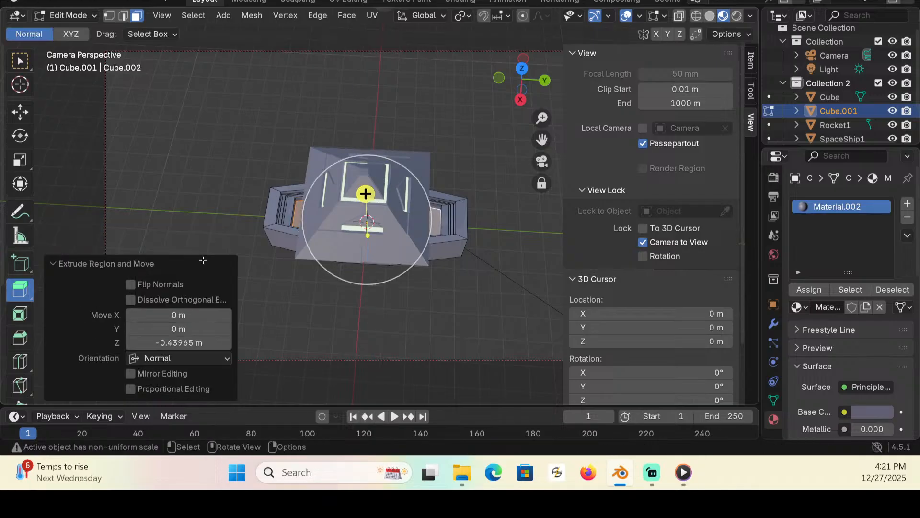
Step: Inset the deepened recess floors again and extrude them about 0.208 m upward
click(24, 320)
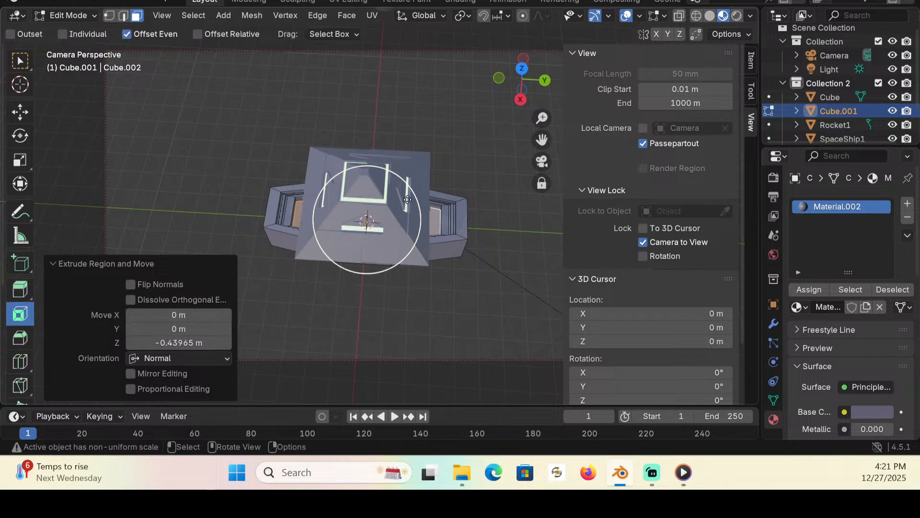
drag(408, 195, 357, 194)
click(18, 290)
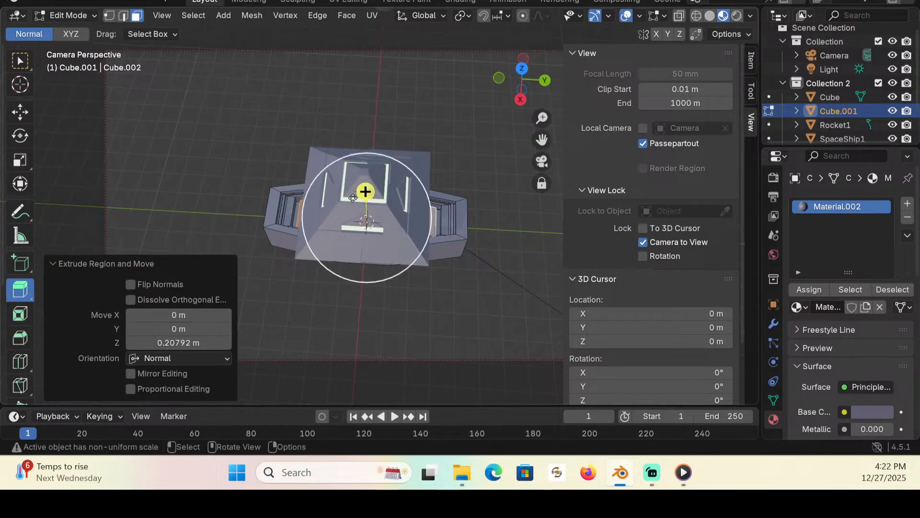
Step: Add one horizontal loop cut around the block's sides, slid toward the upper edge with a factor of 0.471
middle_drag(223, 298, 58, 121)
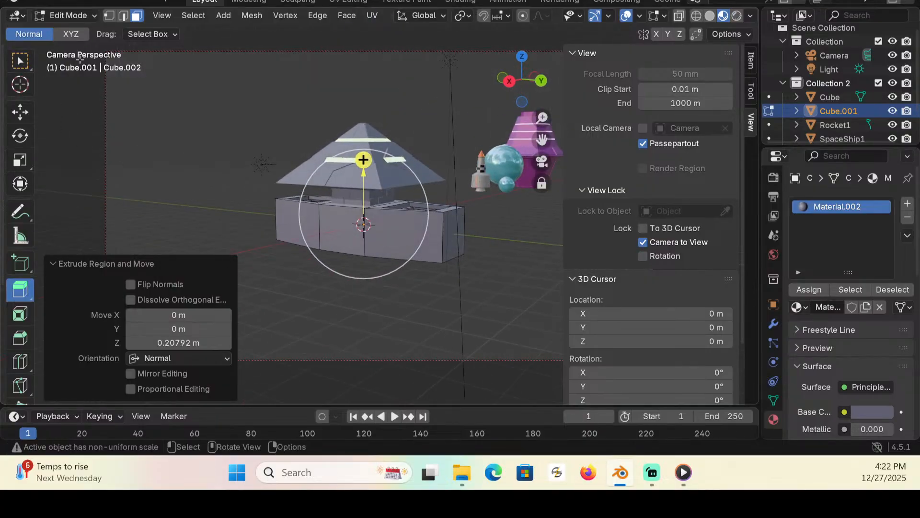
click(20, 360)
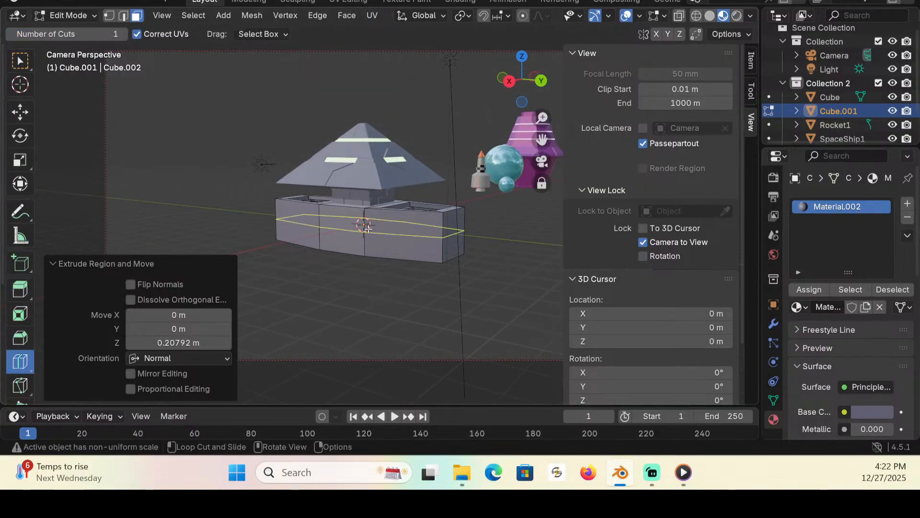
drag(363, 225, 365, 225)
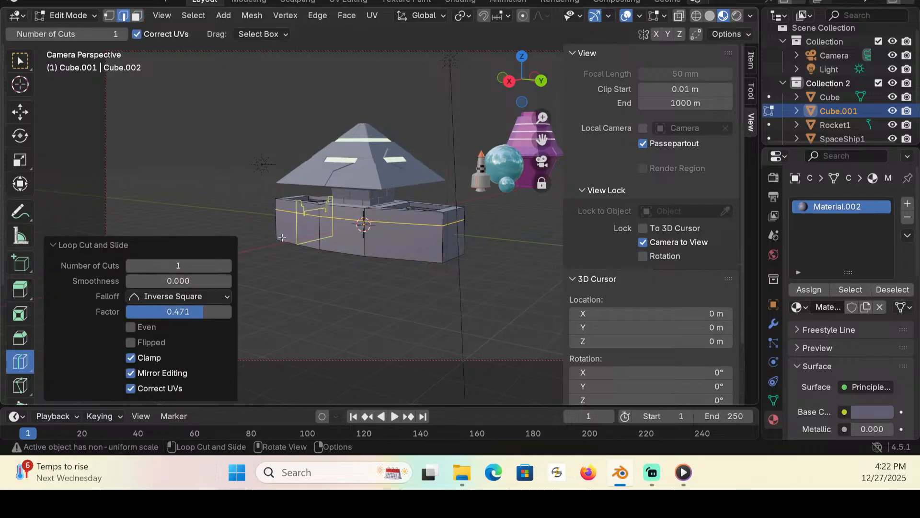
Step: Select the narrow upper band of faces around the block's sides and extrude it outward along normals by 0.0678 m
click(136, 18)
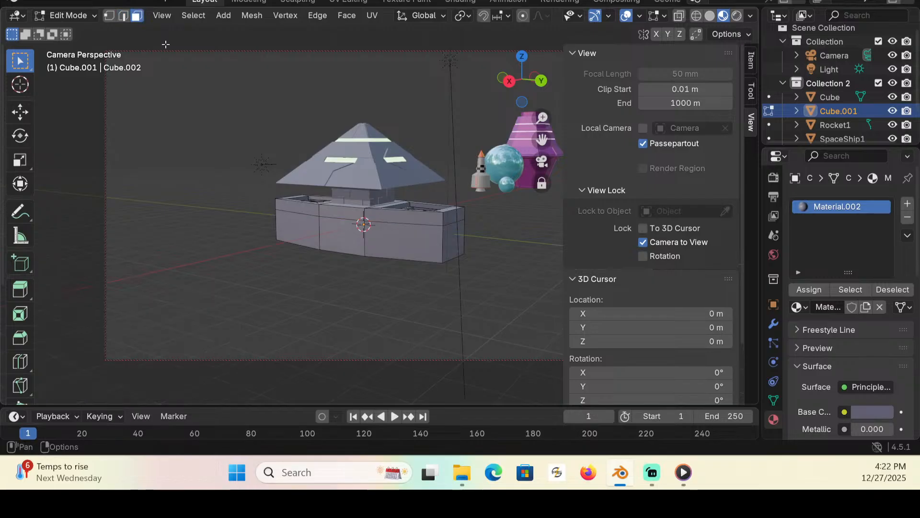
click(298, 208)
shift+click(335, 212)
shift+click(405, 218)
shift+click(452, 220)
middle_drag(452, 221, 375, 221)
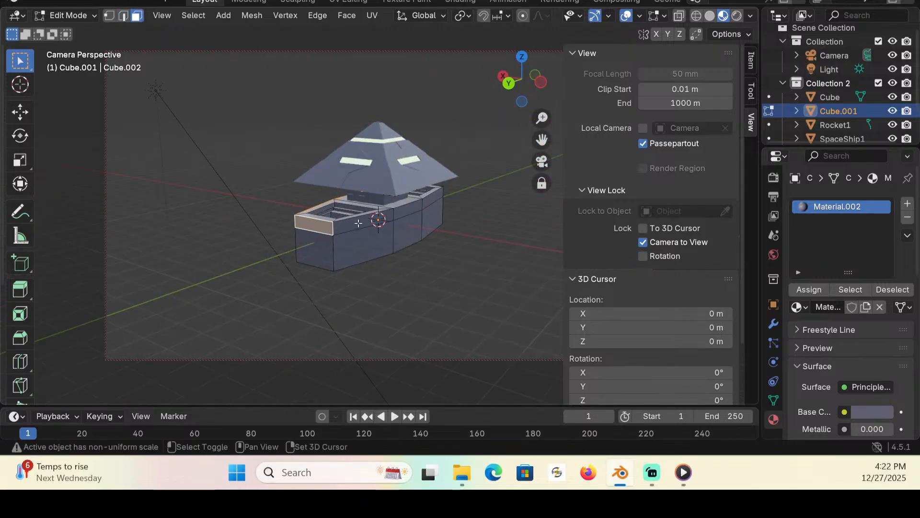
shift+click(358, 223)
shift+click(410, 217)
shift+click(428, 205)
middle_drag(448, 201, 225, 211)
click(31, 295)
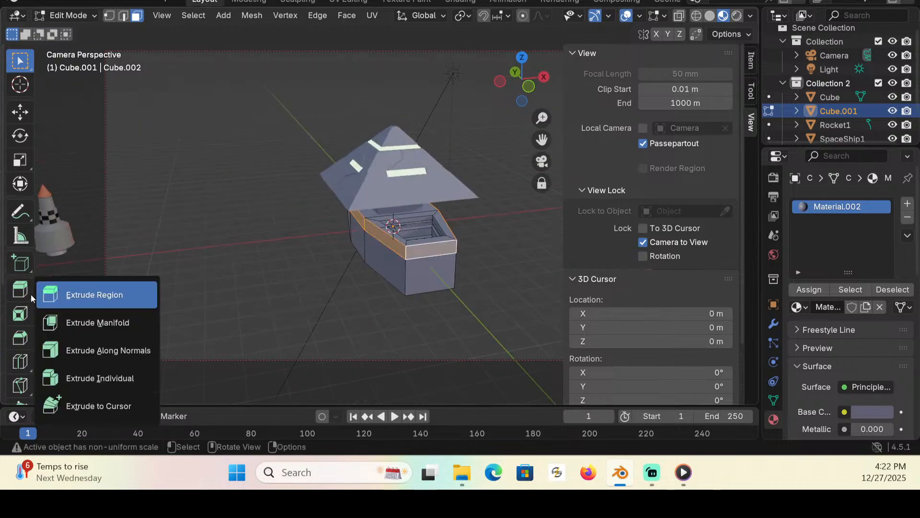
click(128, 350)
drag(396, 150, 397, 130)
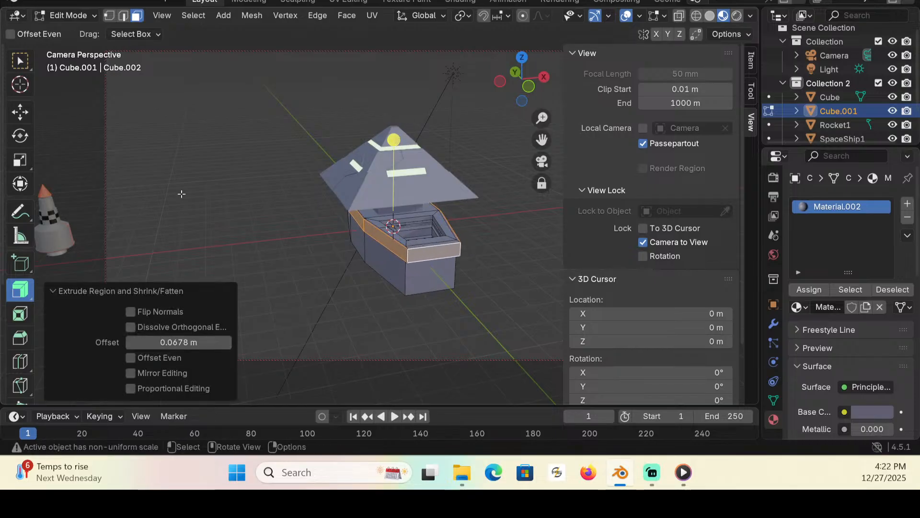
Step: Scale the extruded upper rim band along X by 1.029
click(18, 163)
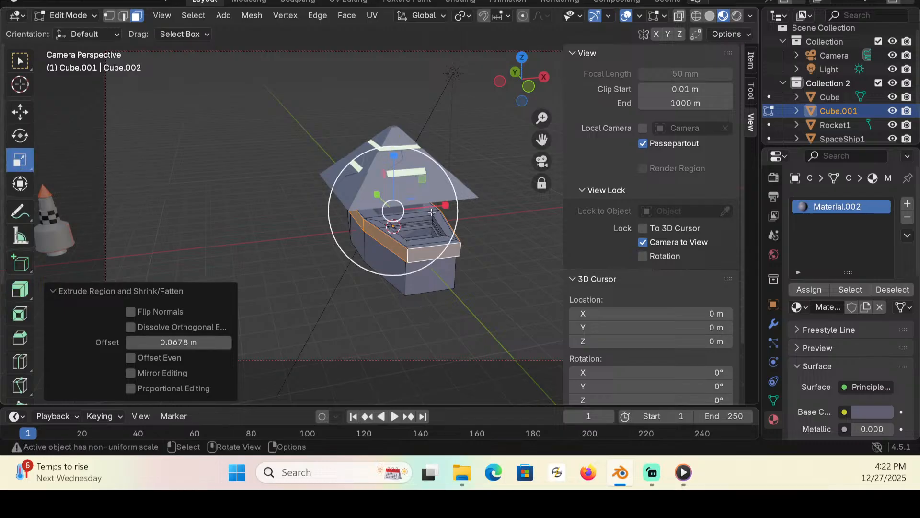
drag(445, 205, 449, 205)
middle_drag(341, 290, 149, 234)
Step: Select the middle side face on both long sides of the block and inset them by 0.05775 m
click(25, 64)
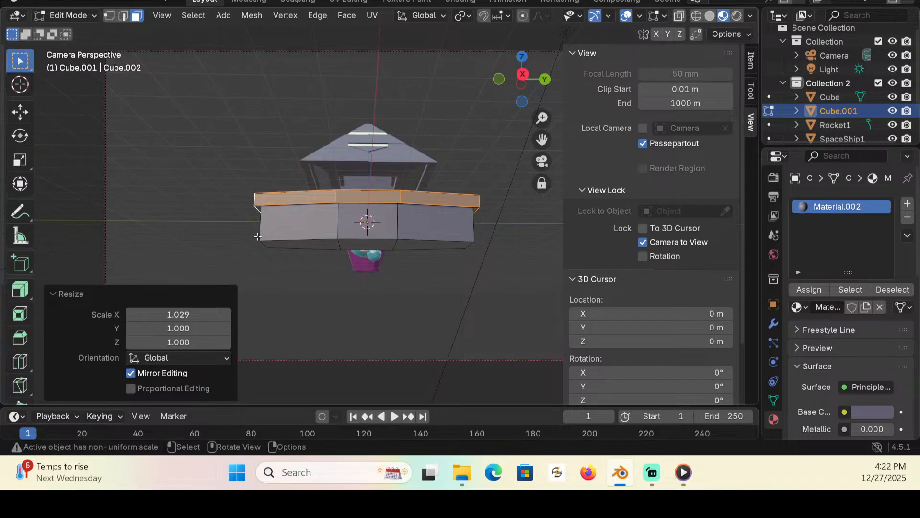
click(298, 225)
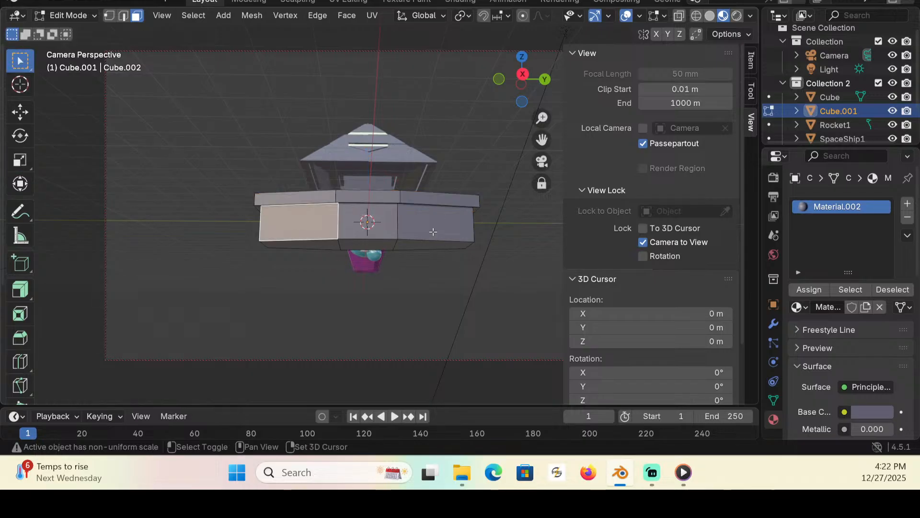
shift+click(434, 227)
click(390, 225)
middle_drag(392, 243, 457, 244)
shift+click(404, 233)
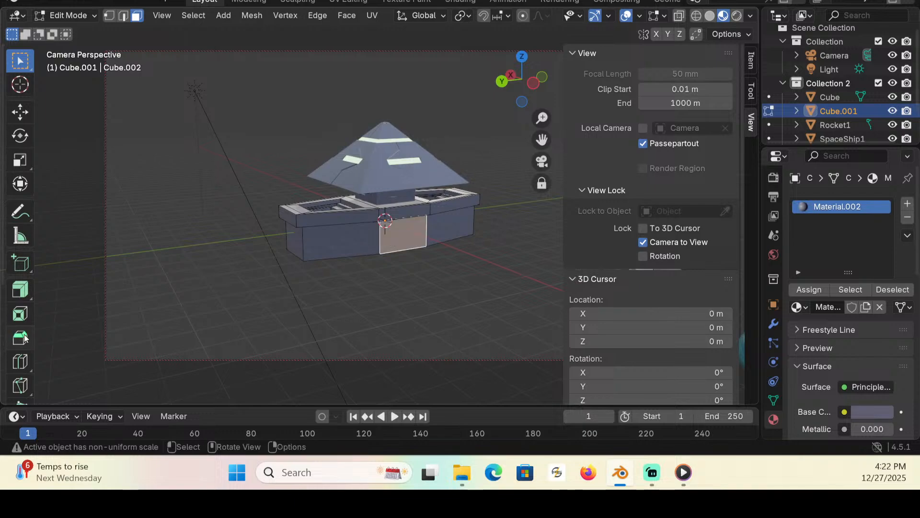
click(34, 317)
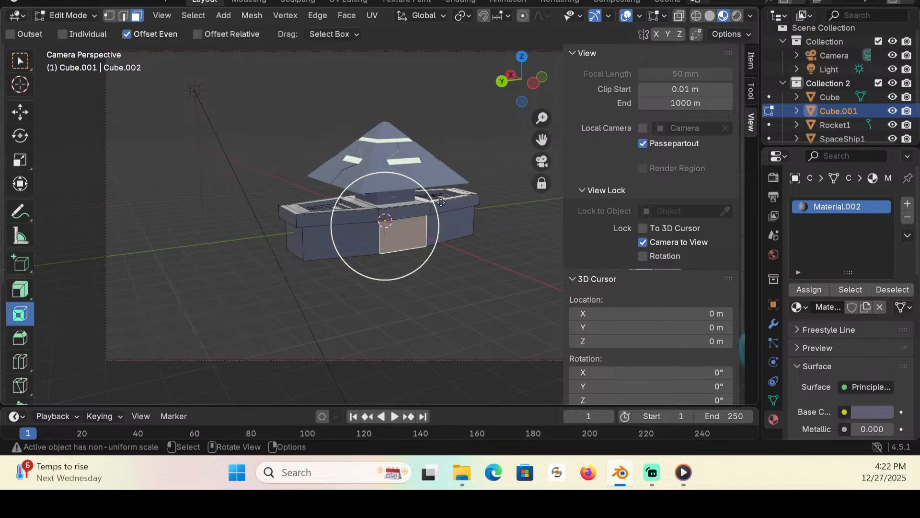
drag(433, 202, 416, 210)
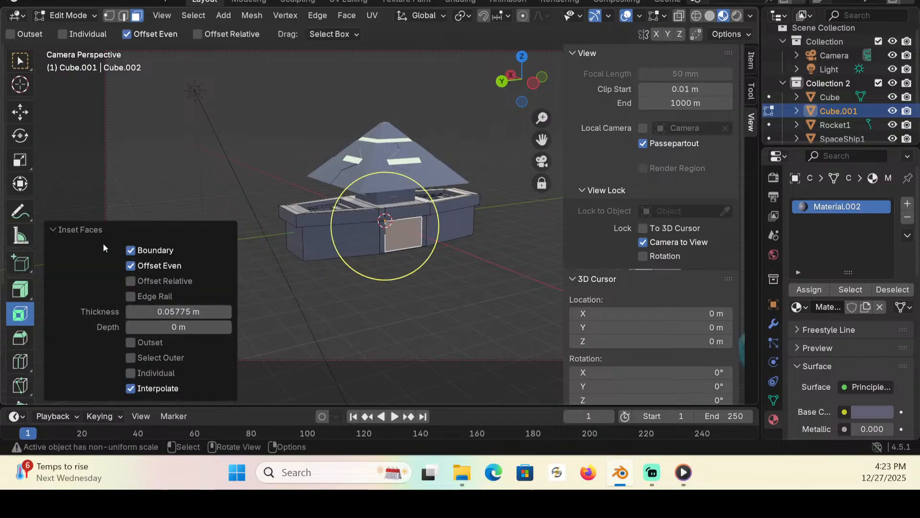
Step: Scale the inset middle side panels along Z and extrude them 0.12 m inward
click(20, 160)
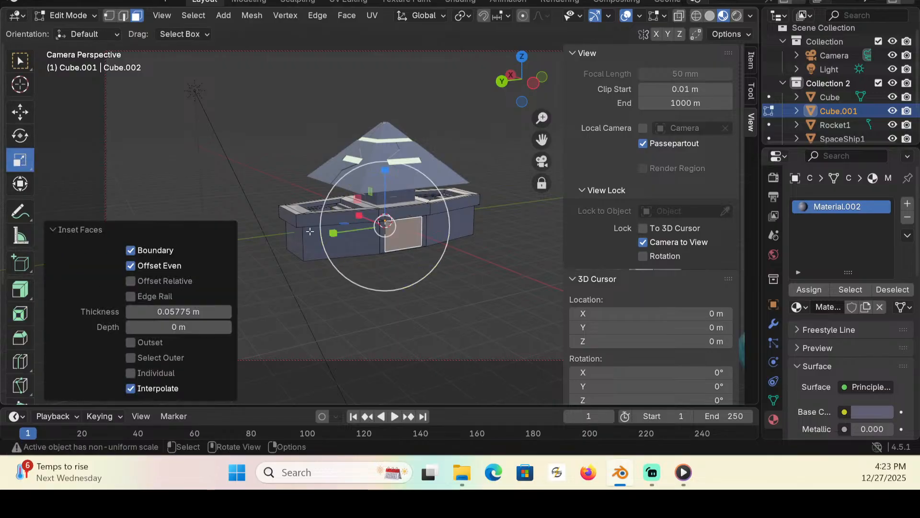
mouse_move(388, 172)
mouse_down()
mouse_move(390, 181)
mouse_move(385, 152)
mouse_move(382, 177)
mouse_up()
click(28, 290)
middle_drag(270, 290, 137, 324)
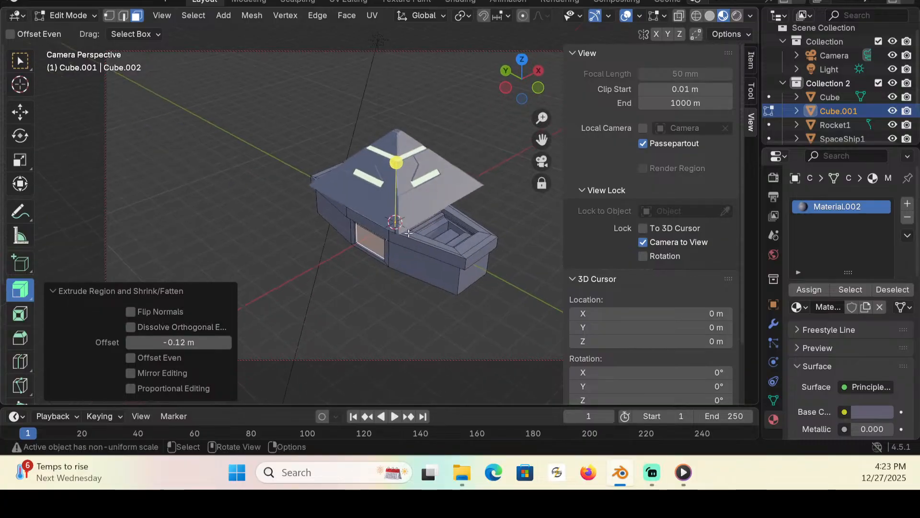
Step: Select the four slanted side faces flanking the middle panels and inset them by 0.06679 m
click(19, 62)
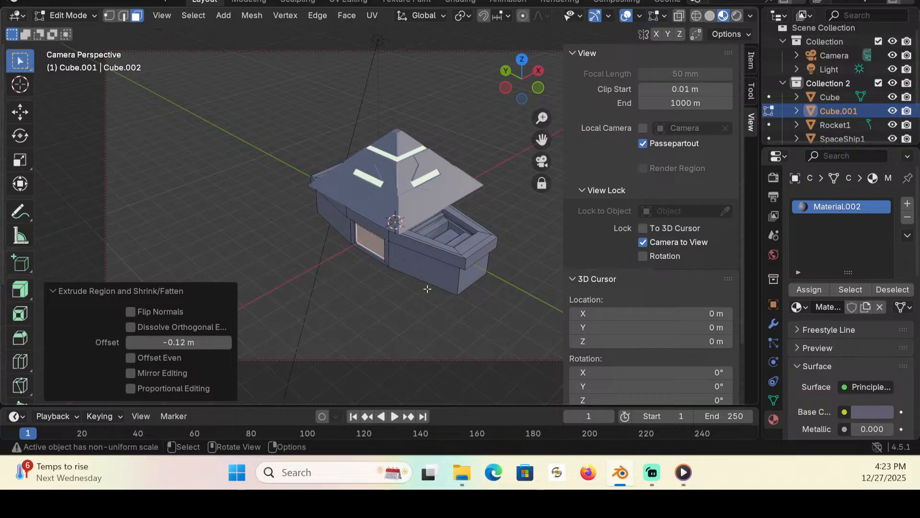
click(427, 269)
middle_drag(463, 299, 384, 277)
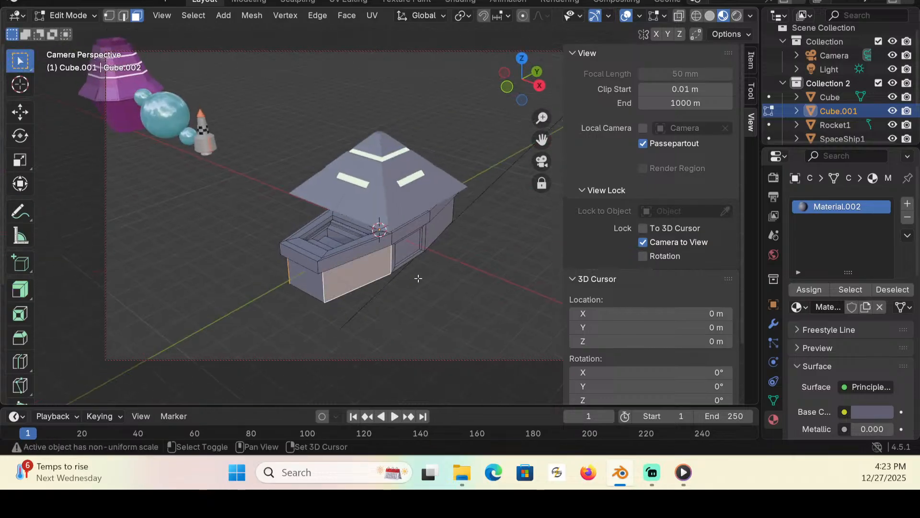
click(451, 215)
middle_drag(462, 238, 366, 256)
shift+click(365, 256)
middle_drag(230, 307, 144, 364)
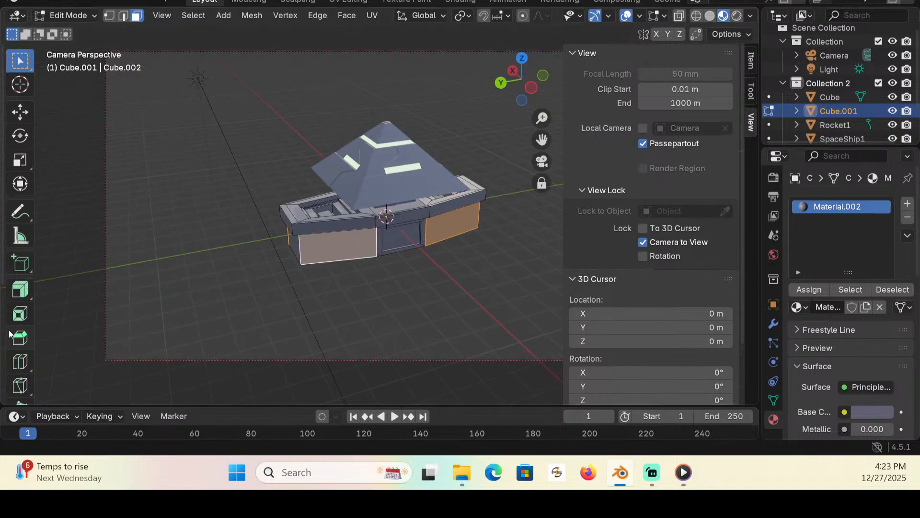
click(20, 317)
drag(427, 192, 425, 198)
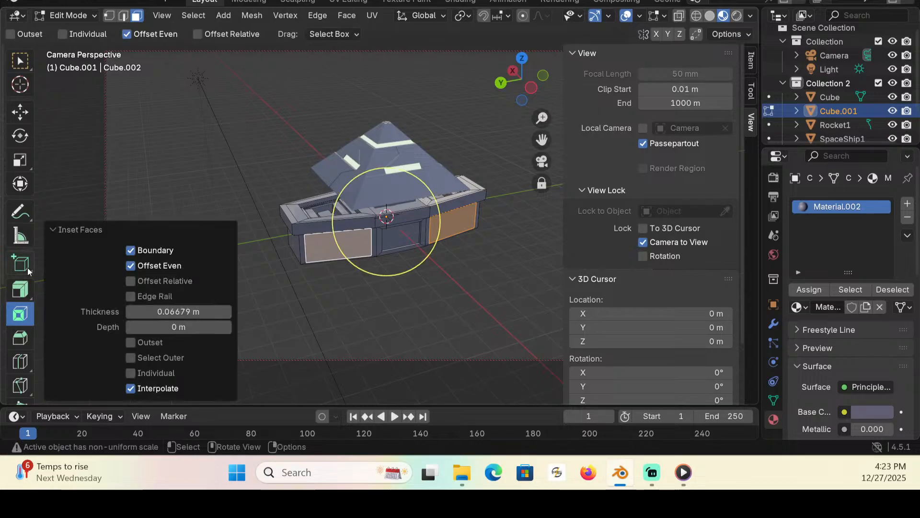
Step: Scale the four inset slanted panels along Z by 0.867 and extrude them 0.0314 m inward
click(19, 161)
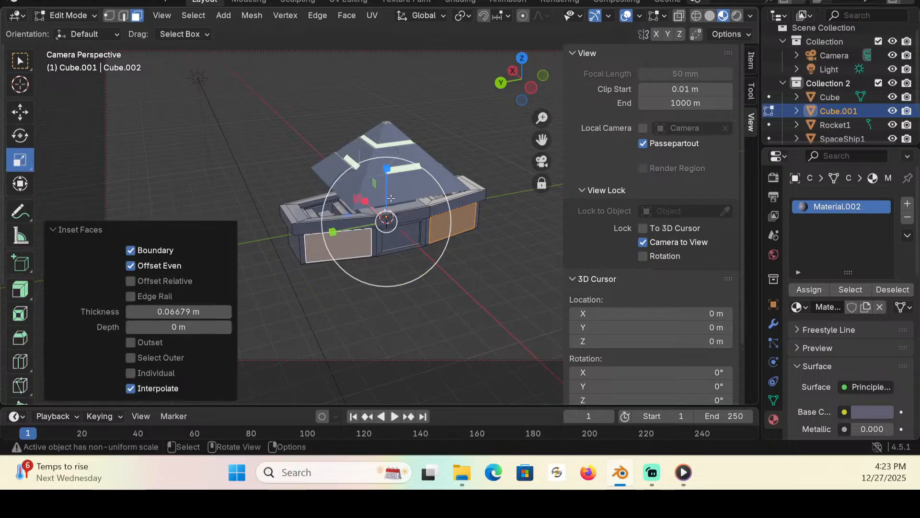
mouse_move(386, 170)
mouse_down()
mouse_move(385, 178)
mouse_move(387, 148)
mouse_move(385, 156)
mouse_up()
click(19, 289)
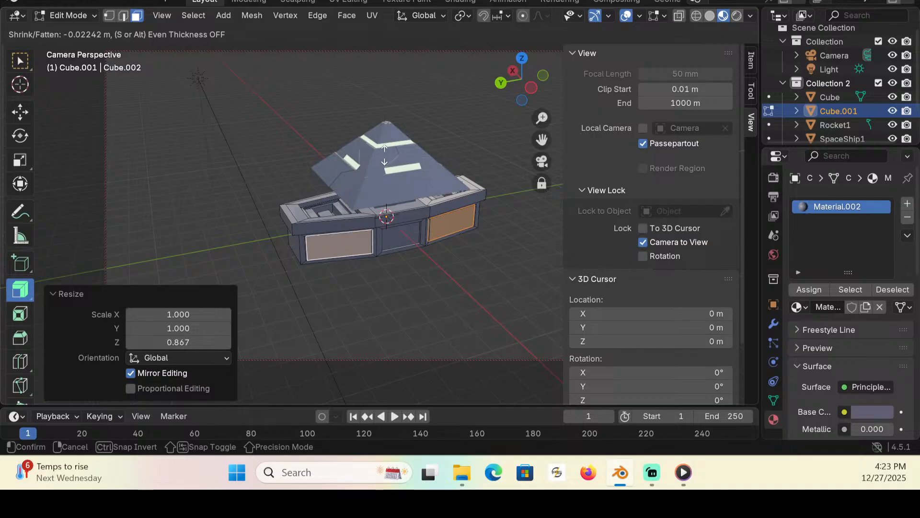
drag(385, 156, 385, 156)
middle_drag(385, 157, 401, 200)
Step: Select the two end faces of the block below the rim
click(28, 64)
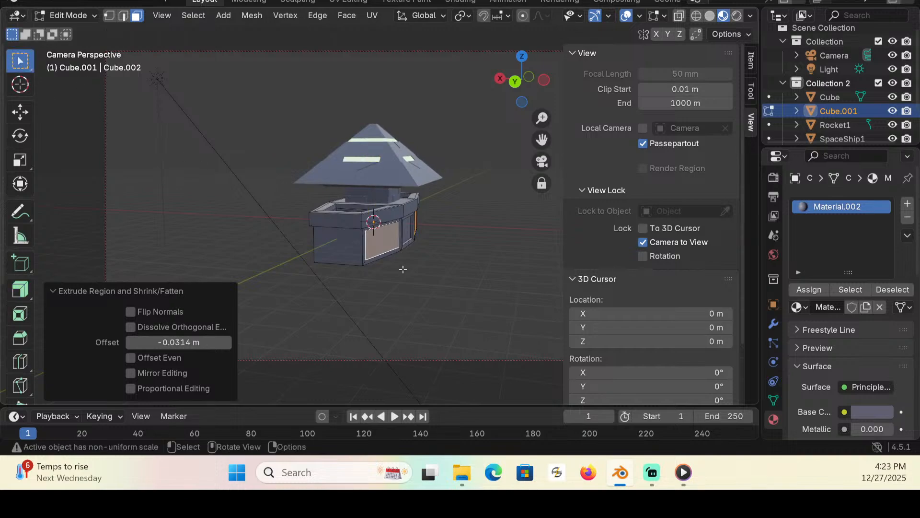
click(338, 248)
middle_drag(495, 271, 219, 267)
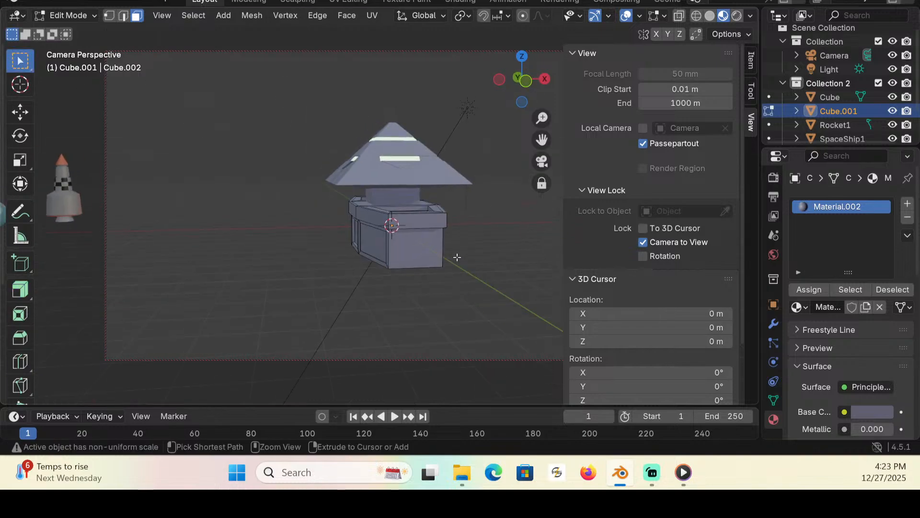
ctrl+click(432, 250)
middle_drag(382, 287, 433, 294)
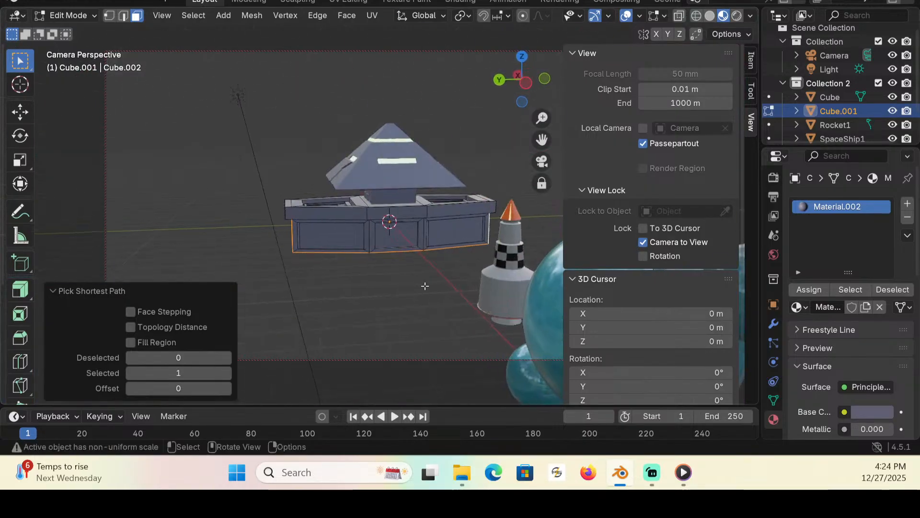
middle_drag(313, 280, 307, 268)
click(311, 235)
middle_drag(500, 260, 517, 249)
shift+click(474, 261)
middle_drag(502, 286, 401, 253)
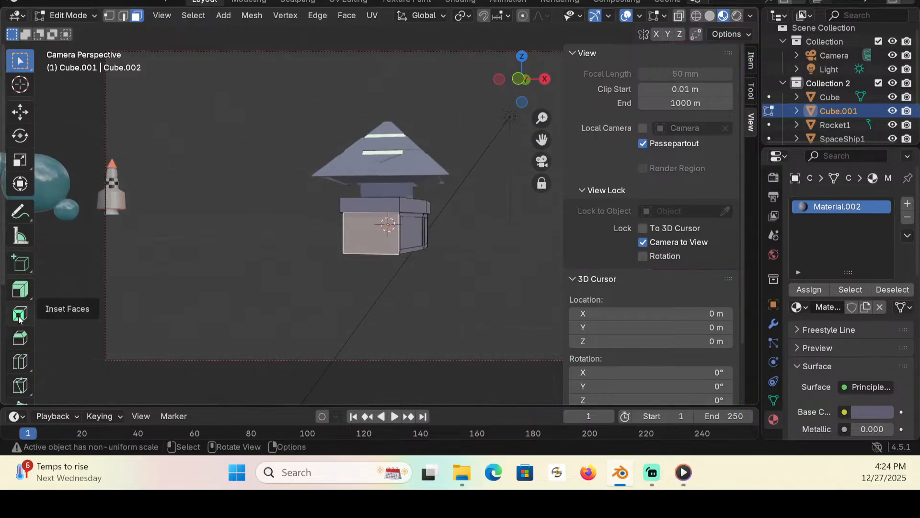
click(18, 337)
drag(391, 160, 400, 151)
key(ctrl+z)
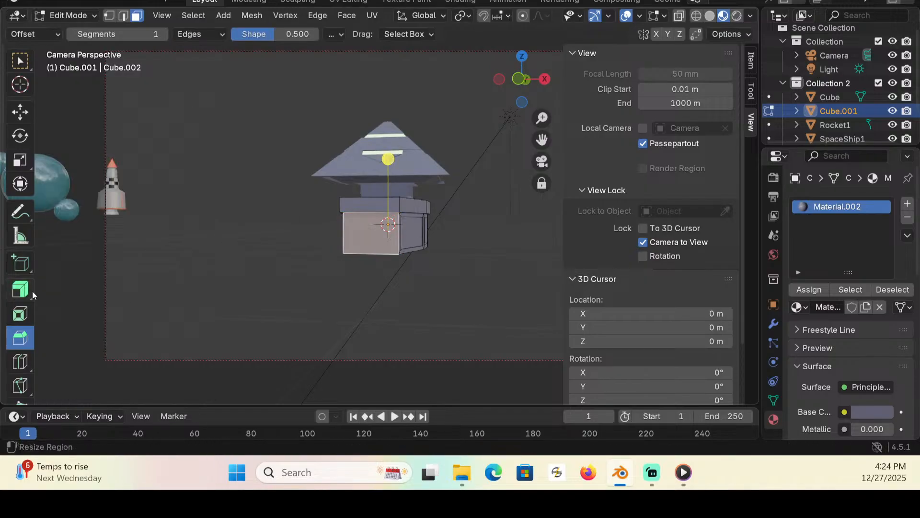
Step: Inset both end faces by 0.1236 m and extrude them outward by 0.0836 m
click(20, 314)
drag(428, 193, 422, 203)
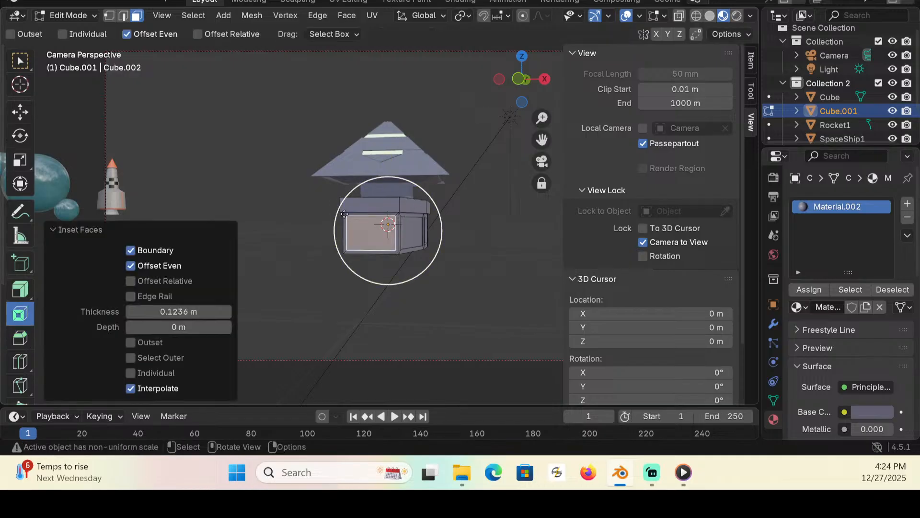
click(22, 297)
drag(388, 151, 387, 154)
middle_drag(356, 188, 172, 234)
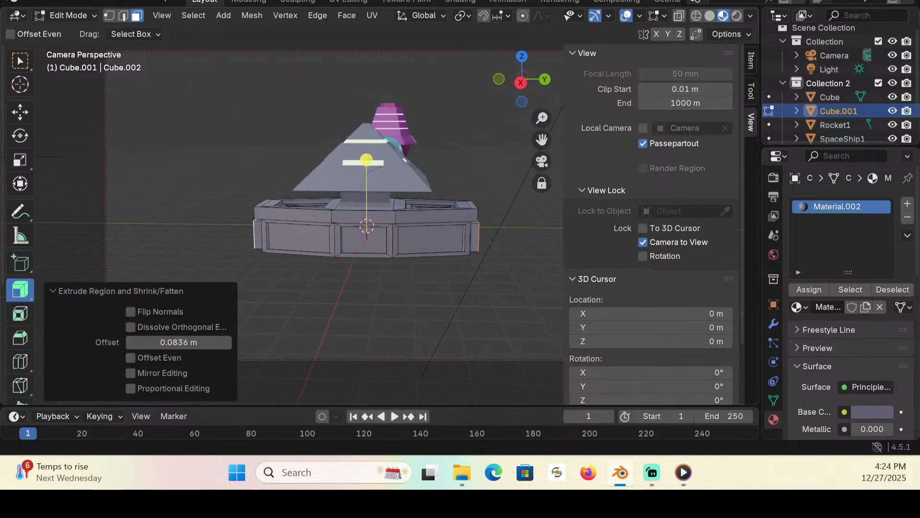
Step: Scale the two extruded end panels along Y by 0.962
click(20, 160)
drag(422, 234, 416, 234)
middle_drag(318, 275, 314, 101)
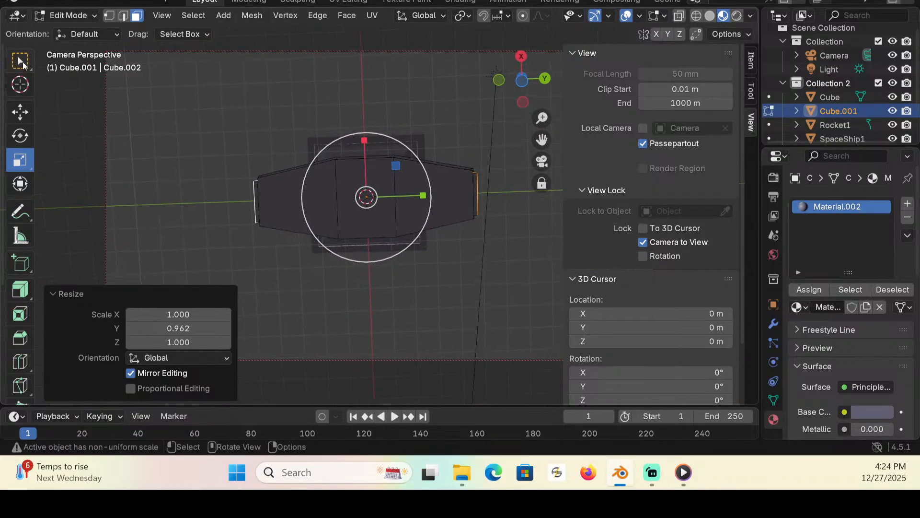
Step: Select the three faces on the underside of the block
click(24, 62)
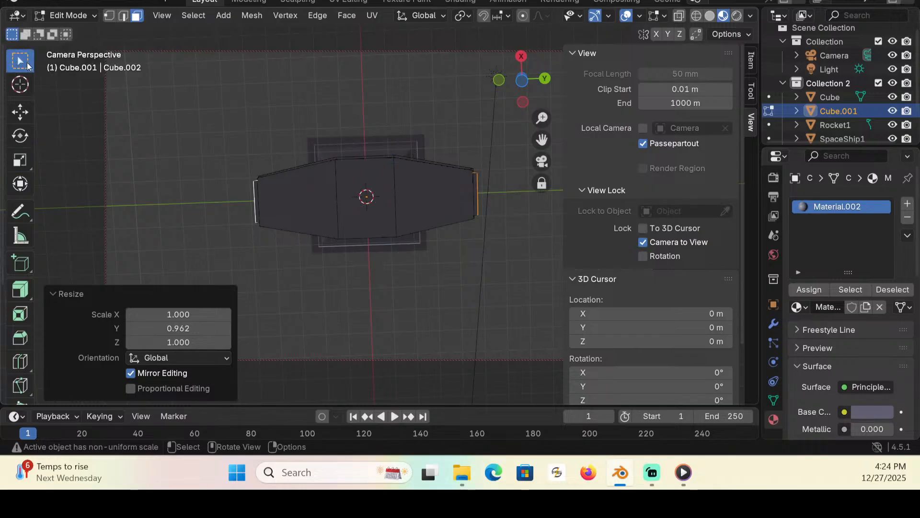
click(318, 198)
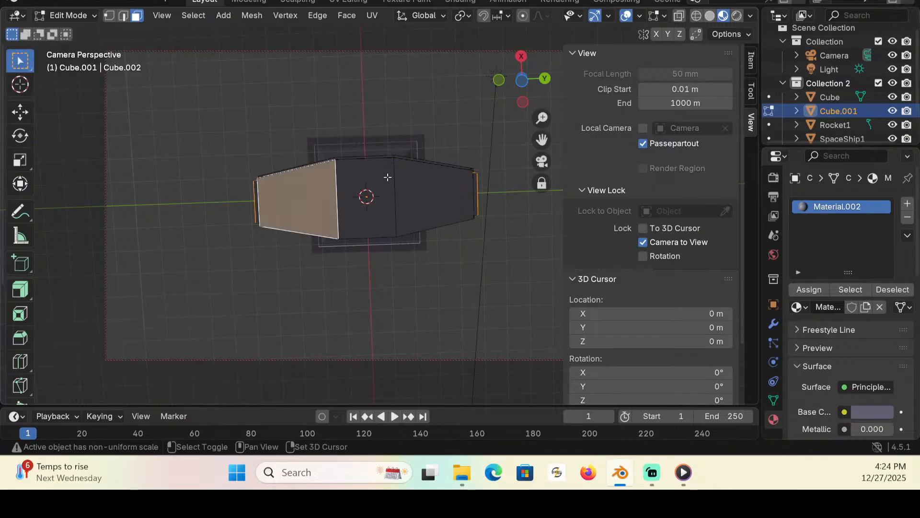
shift+click(366, 192)
shift+click(441, 187)
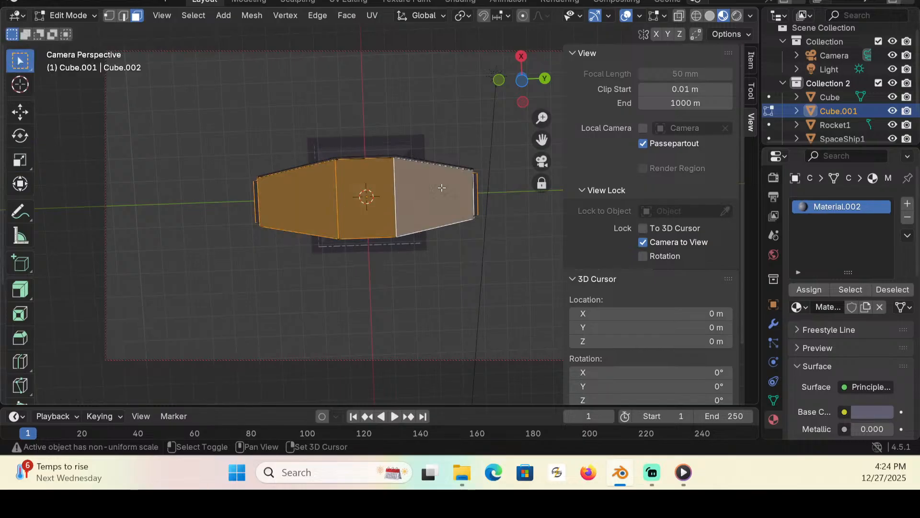
Step: Inset the selected underside faces of the elongated base by about 0.11 m and scale them to 0.92 along X
click(20, 314)
drag(408, 163, 256, 198)
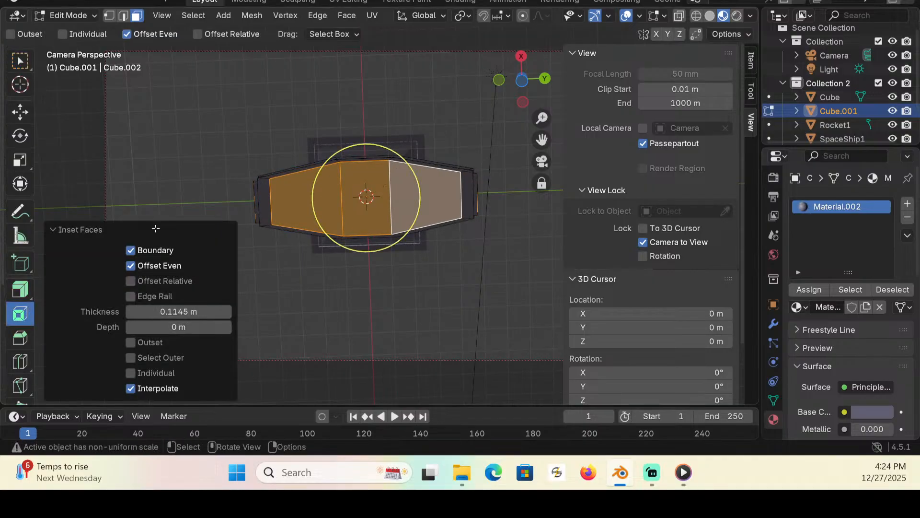
click(20, 160)
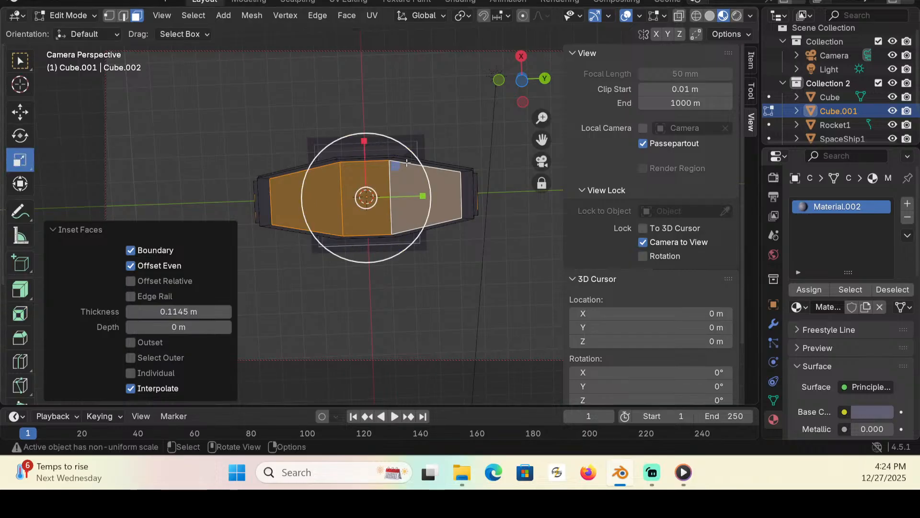
drag(363, 141, 363, 163)
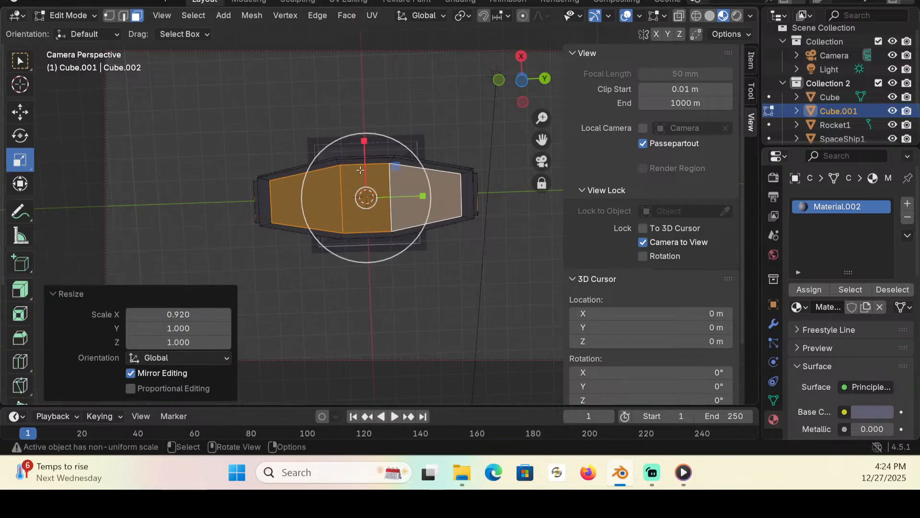
Step: Select only the three inset bottom faces of the base and extrude them about 0.85 m inward along their normals
middle_drag(349, 199, 282, 291)
click(23, 62)
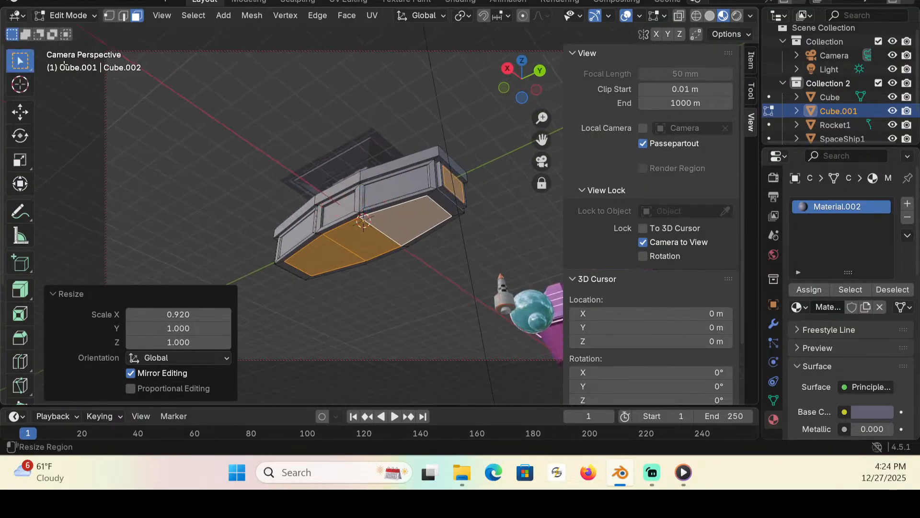
click(472, 250)
middle_drag(335, 253, 152, 263)
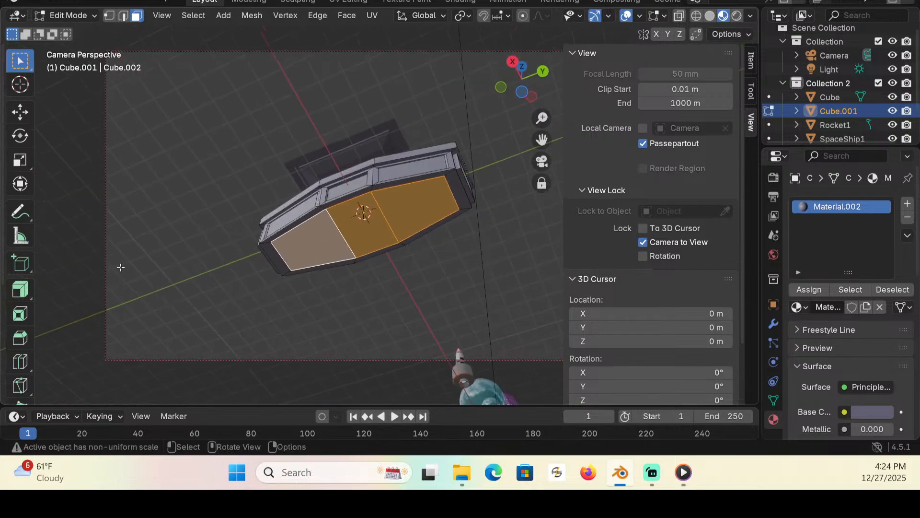
click(19, 290)
click(108, 350)
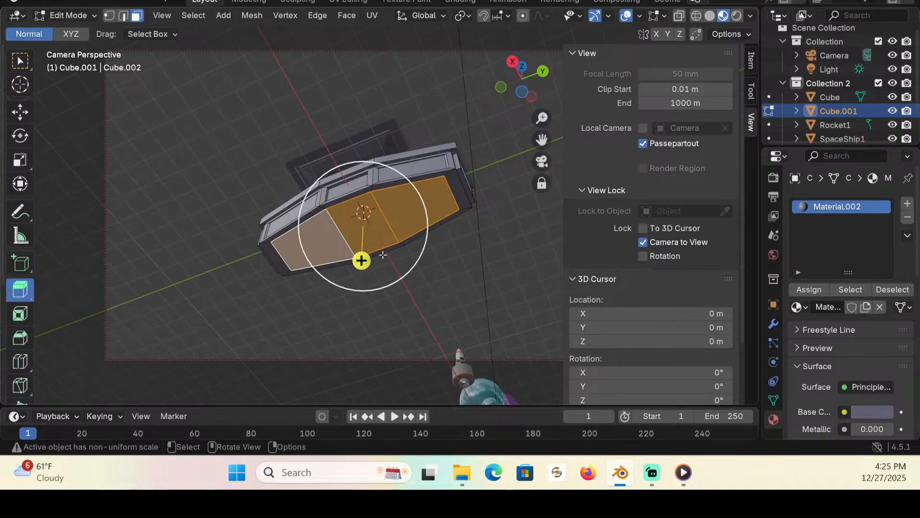
drag(362, 260, 355, 254)
middle_drag(305, 284, 365, 358)
middle_drag(376, 318, 371, 60)
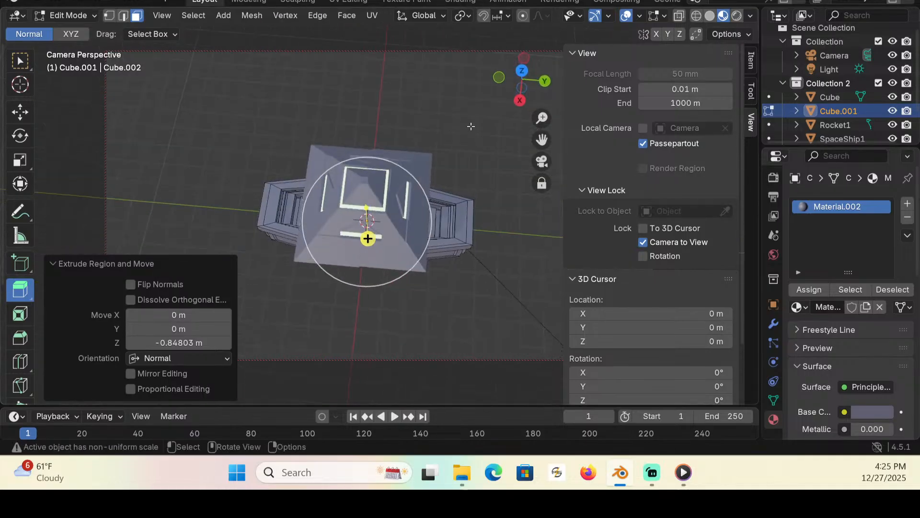
Step: Return to Object Mode and rotate the pyramid-shaped top 45° around the Z axis
click(92, 16)
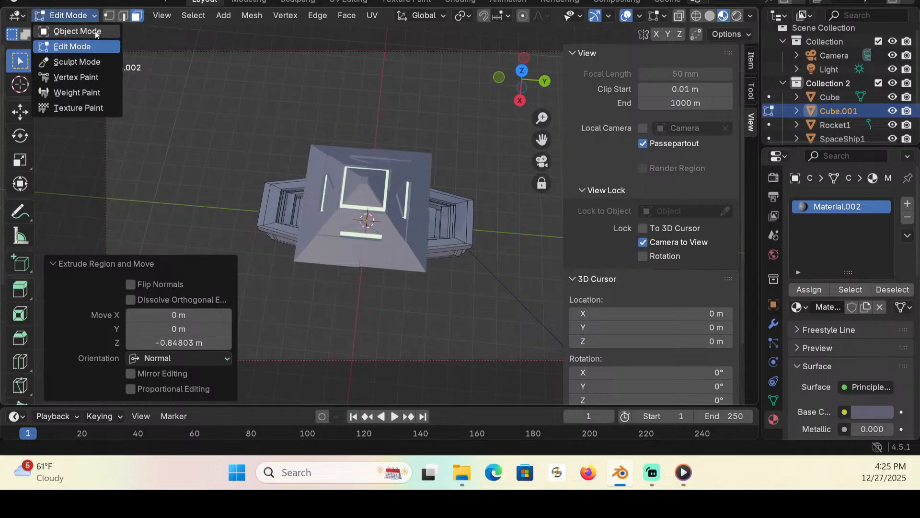
click(96, 30)
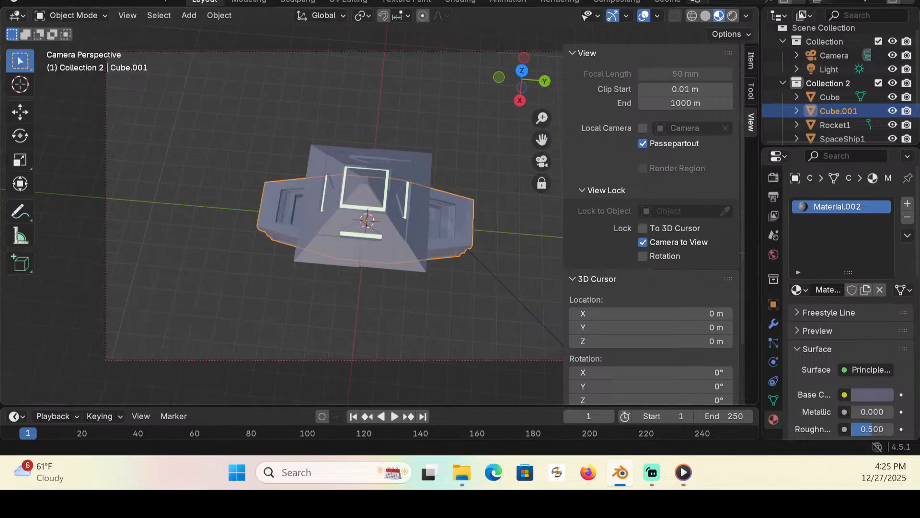
click(20, 136)
middle_drag(447, 210, 466, 246)
click(25, 62)
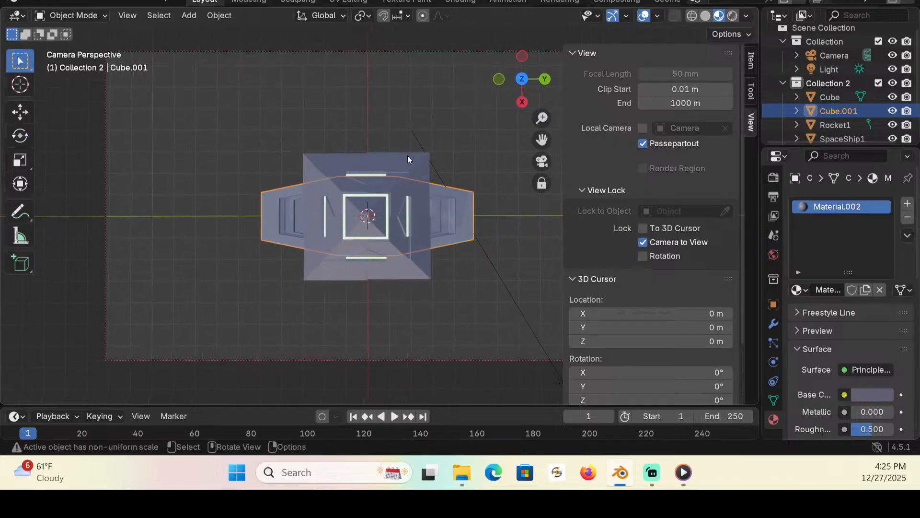
click(412, 157)
click(20, 136)
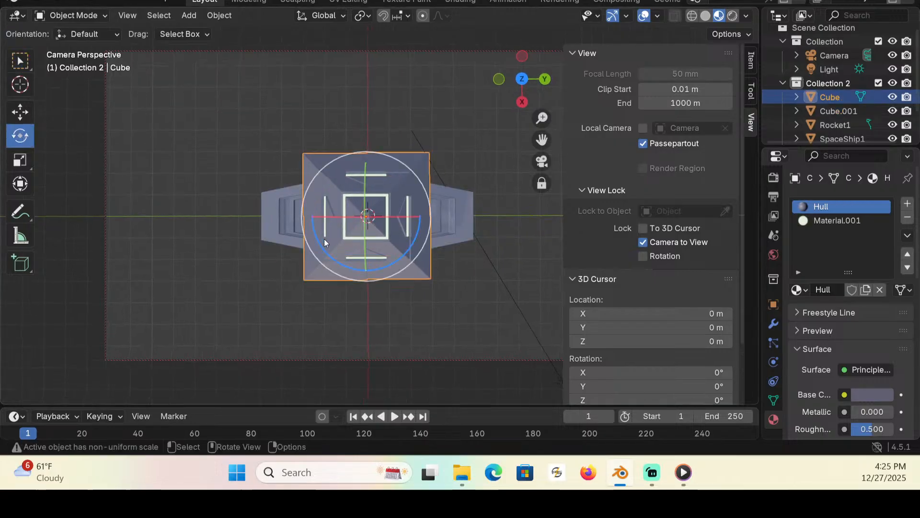
drag(321, 245, 331, 257)
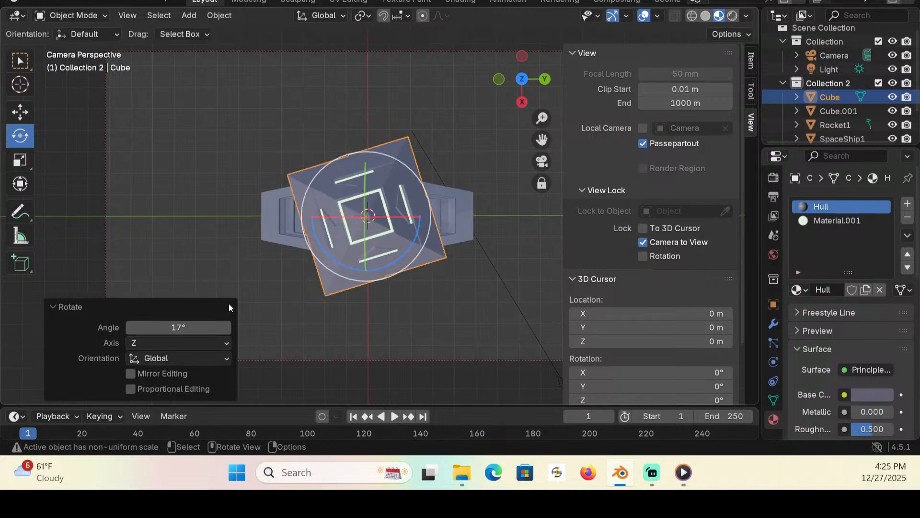
click(178, 327)
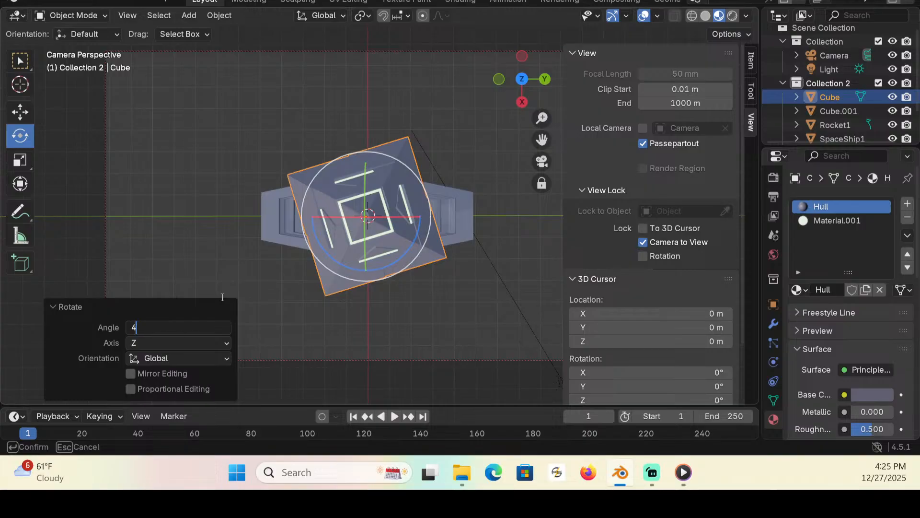
text(45)
key(Return)
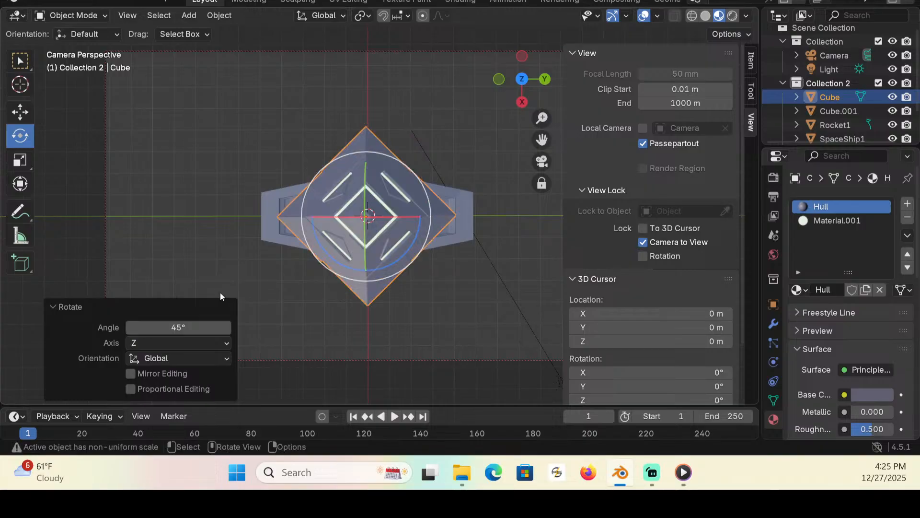
click(17, 62)
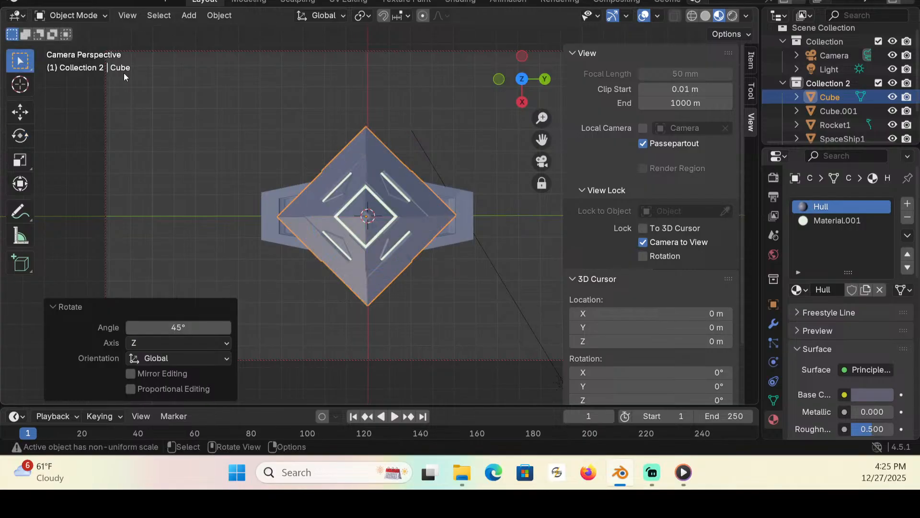
click(220, 214)
Step: Copy the light green Material.001 from the pyramid-shaped top
middle_drag(220, 213, 406, 221)
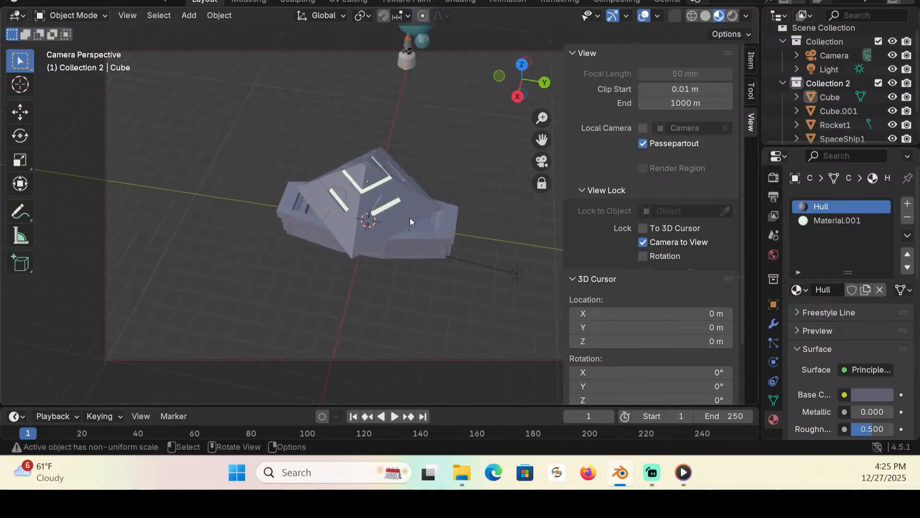
click(389, 199)
click(858, 220)
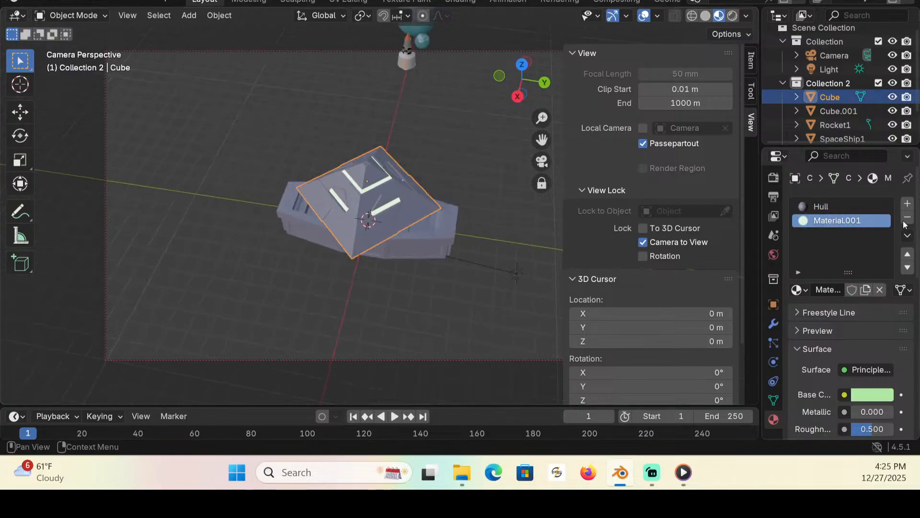
click(906, 235)
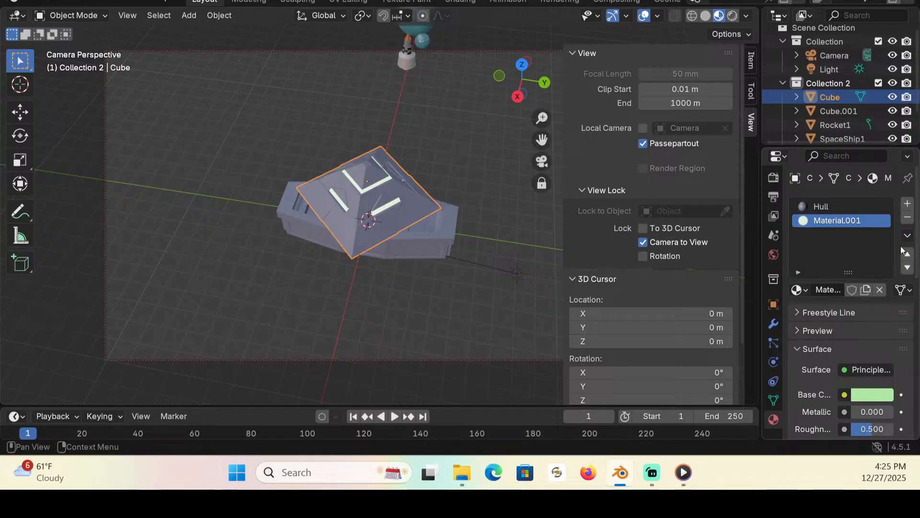
click(907, 235)
click(850, 247)
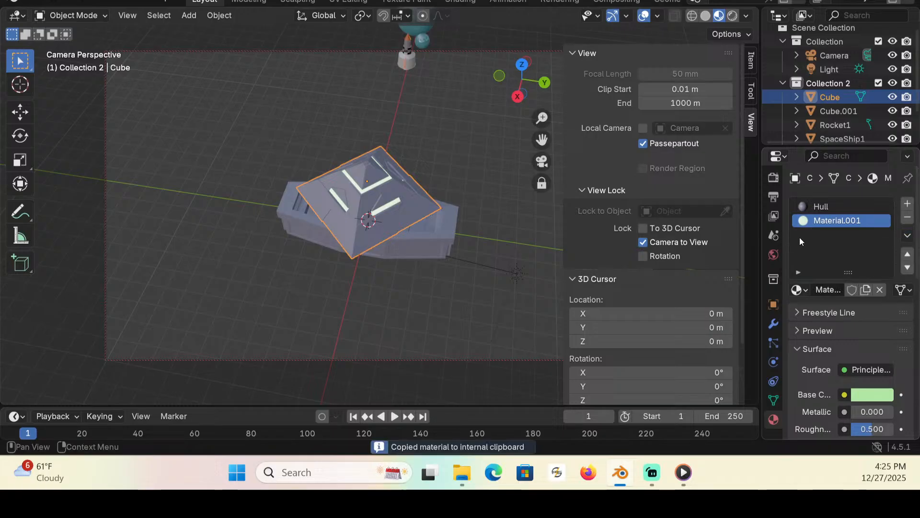
Step: Add a second material slot with a new material to the elongated base and paste the copied green material into it
click(407, 245)
middle_drag(525, 276, 585, 185)
click(908, 204)
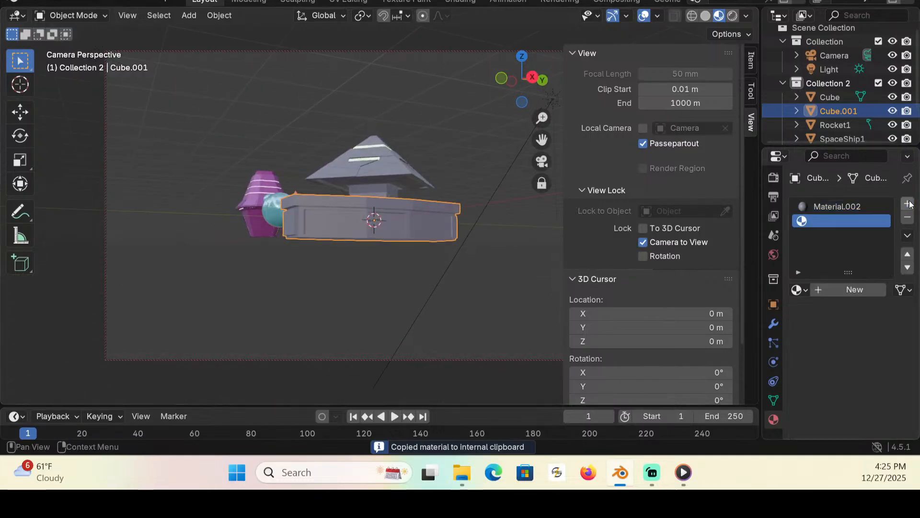
click(850, 291)
click(907, 237)
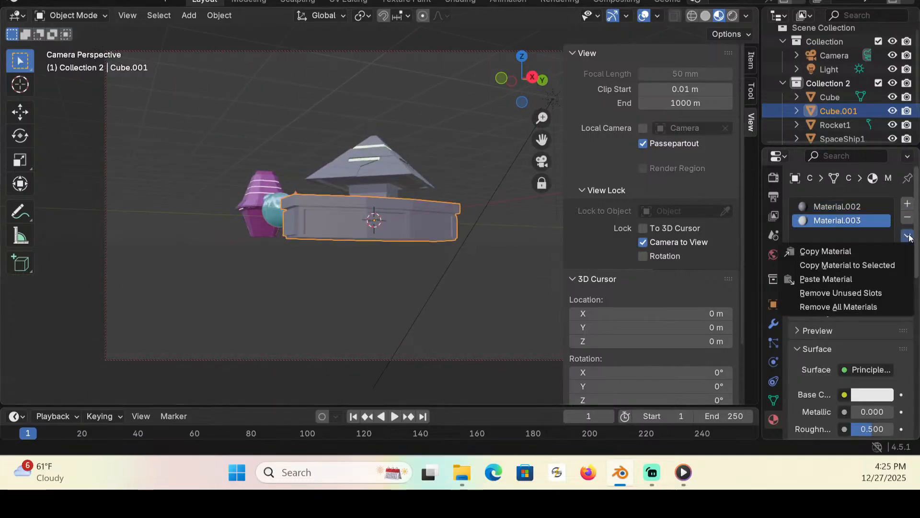
click(858, 282)
Step: Assign the pasted green Material.003 to the three recessed bottom faces of the base in Edit Mode
middle_drag(460, 254, 353, 205)
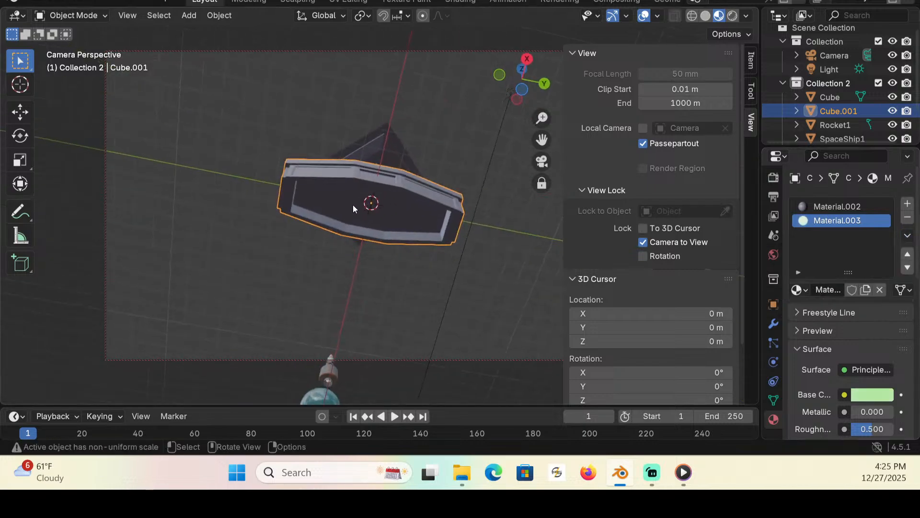
click(71, 16)
click(52, 46)
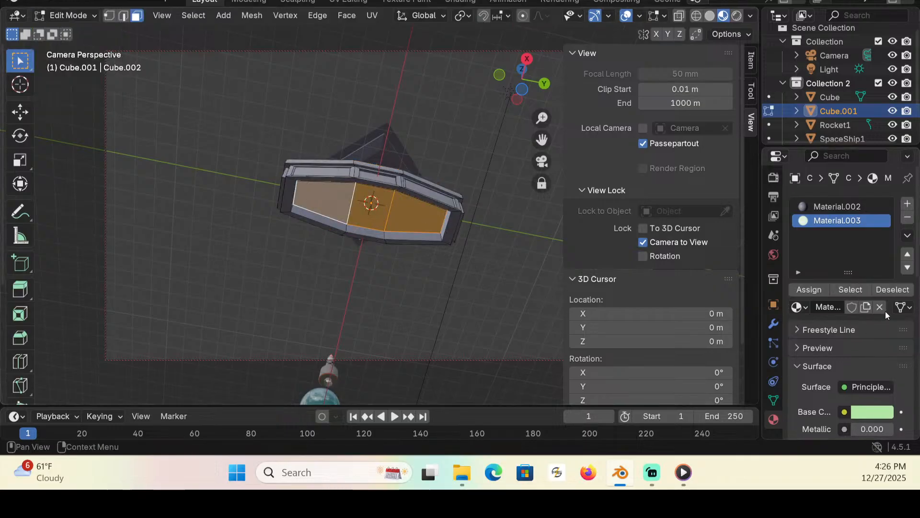
click(817, 289)
Step: Return to Object Mode and rotate the elongated base around Z to run parallel to the pyramid's base edges
middle_drag(318, 285, 288, 20)
middle_drag(449, 253, 446, 366)
click(92, 20)
click(79, 29)
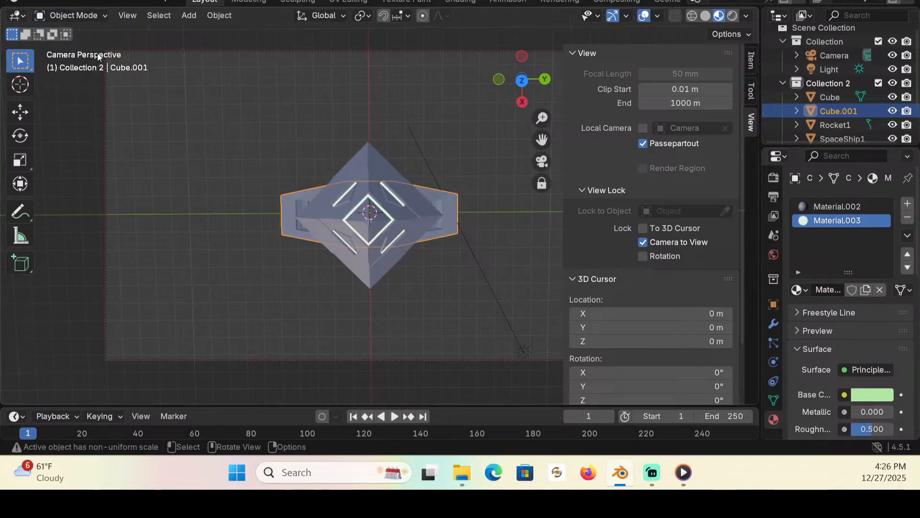
click(20, 136)
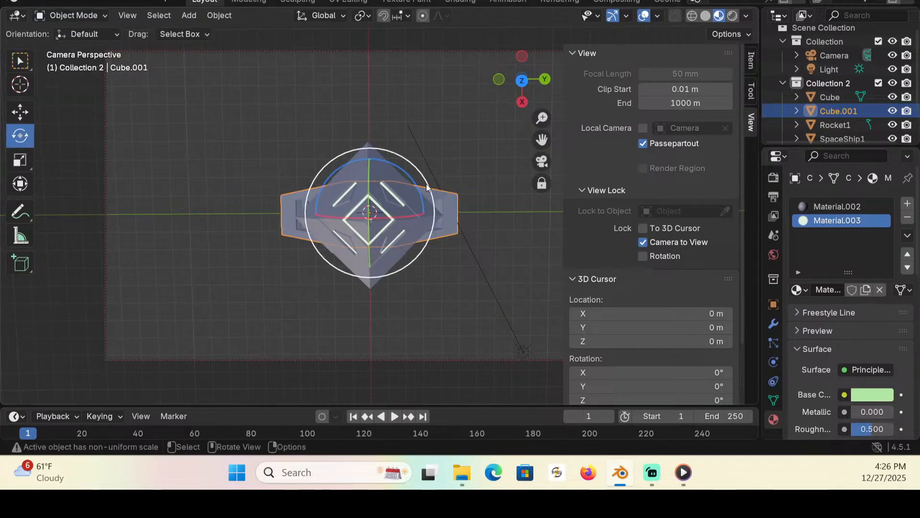
drag(410, 174, 352, 289)
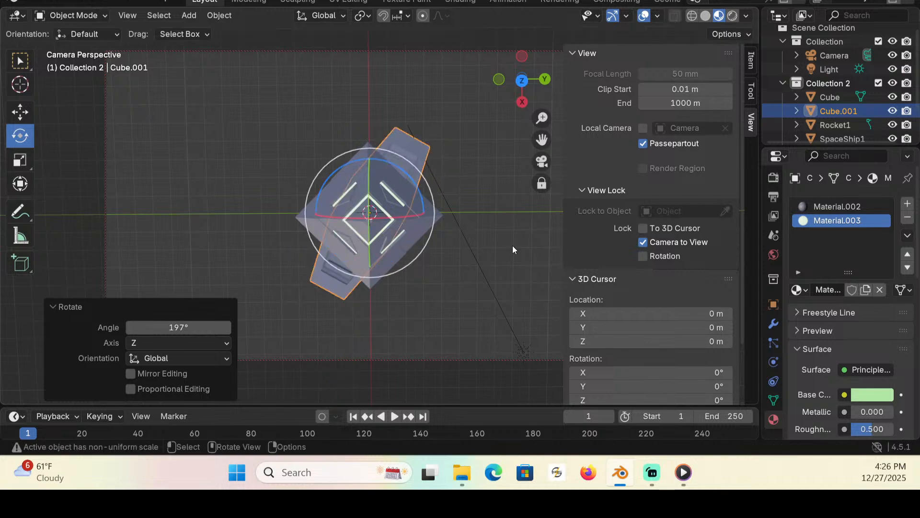
middle_drag(418, 257, 455, 159)
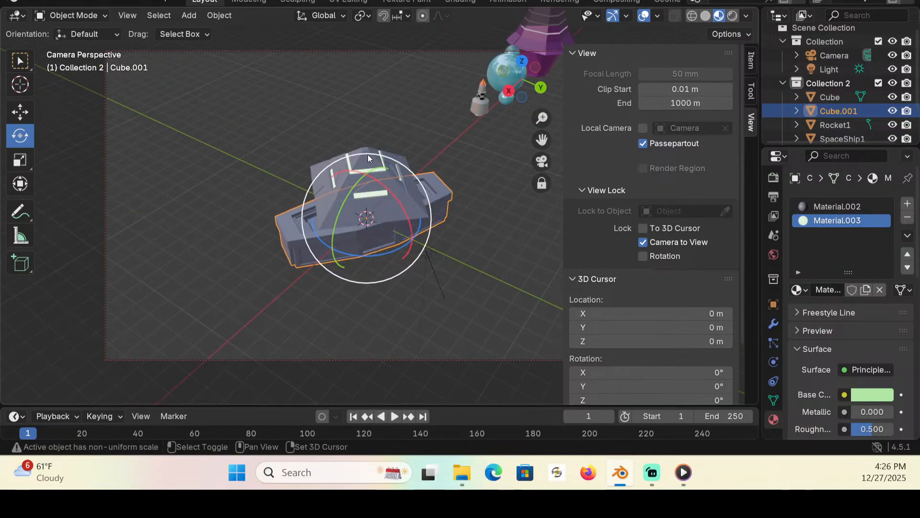
Step: Parent the elongated base (Cube.001) to the pyramid-shaped top (Cube) using the Object parent type
click(100, 16)
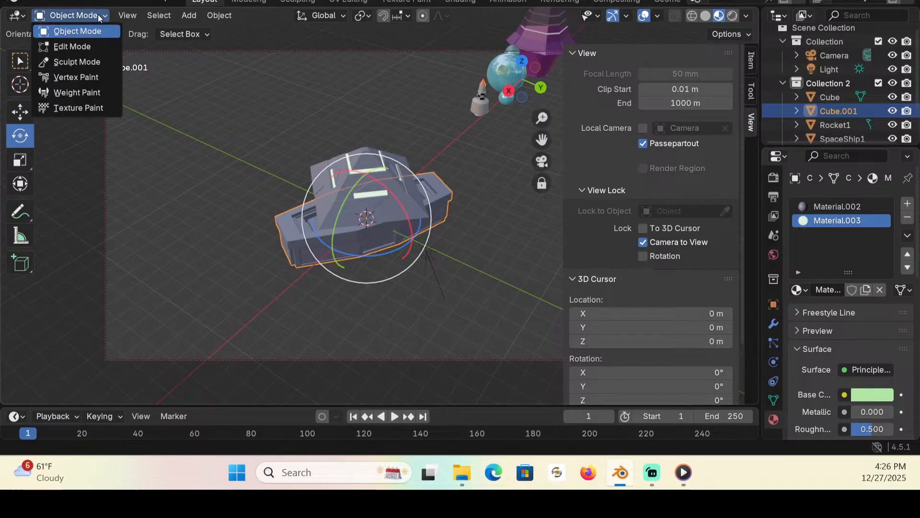
click(93, 31)
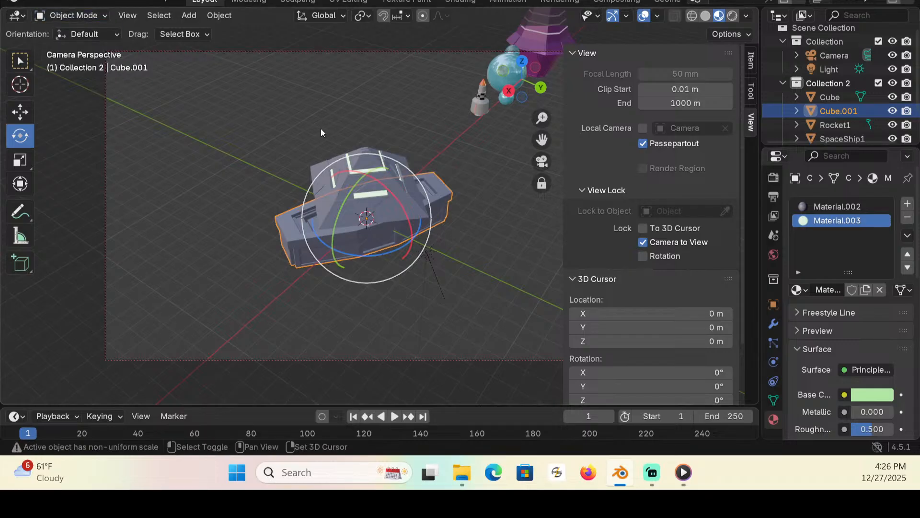
click(19, 61)
shift+click(365, 154)
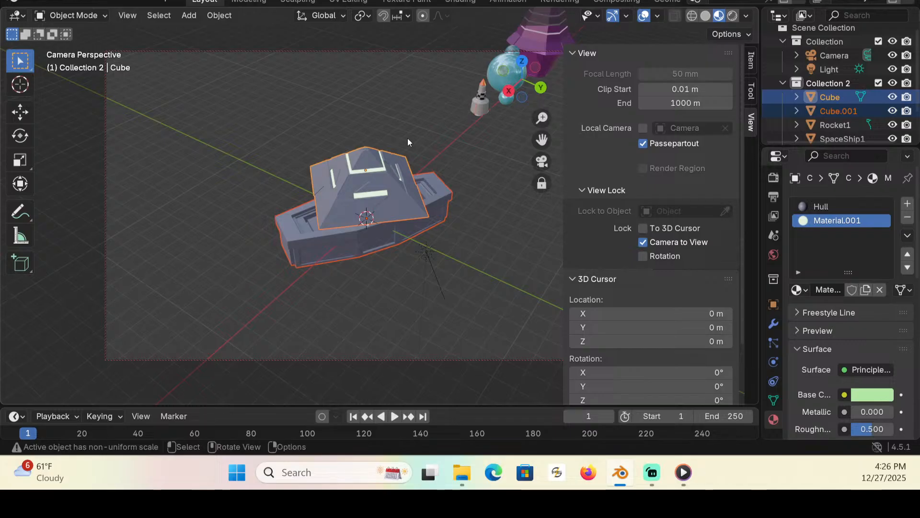
click(216, 15)
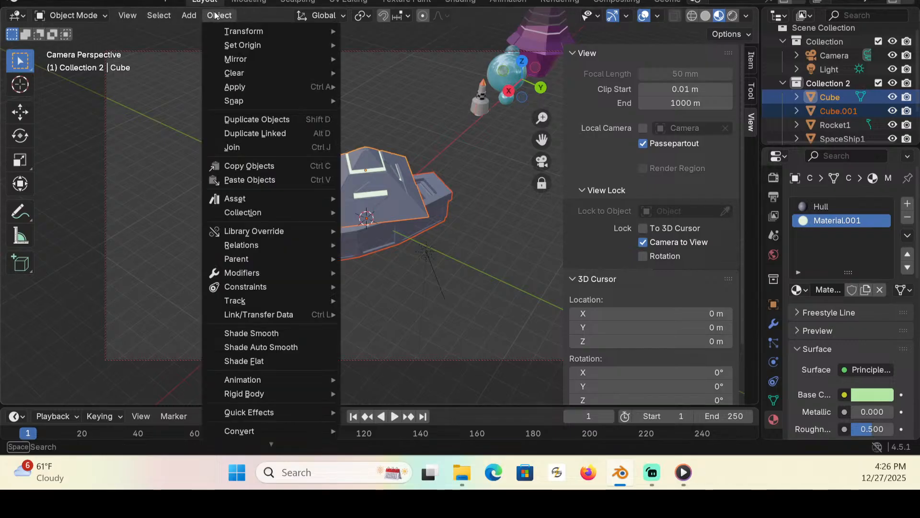
mouse_move(264, 258)
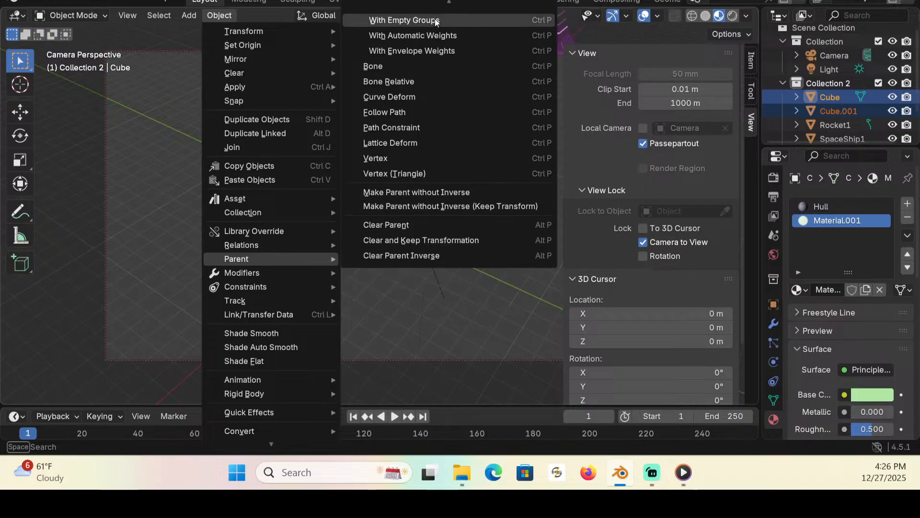
click(408, 8)
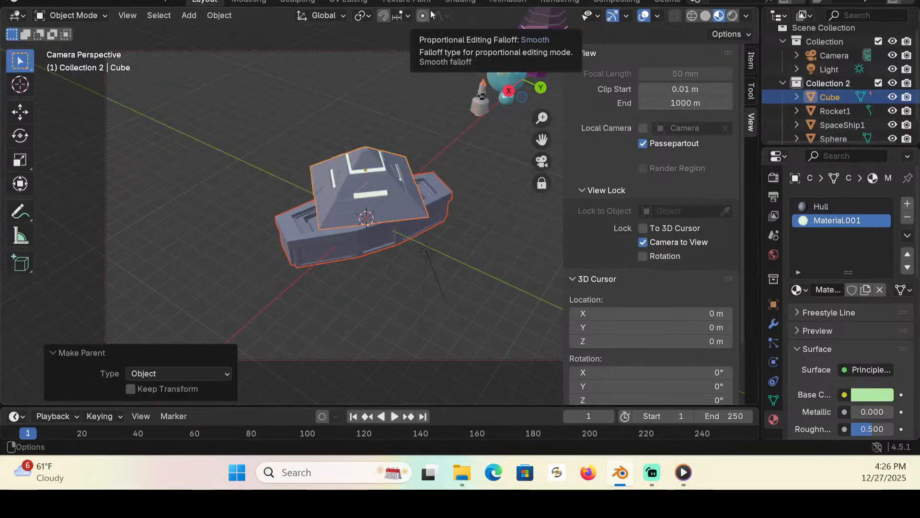
Step: Test the parenting by moving the pyramid-shaped top down along Z, finishing with a move of about -0.54 m
click(19, 111)
mouse_move(372, 158)
mouse_down()
mouse_move(370, 112)
mouse_move(373, 199)
mouse_move(378, 174)
mouse_up()
click(436, 222)
key(ctrl+z)
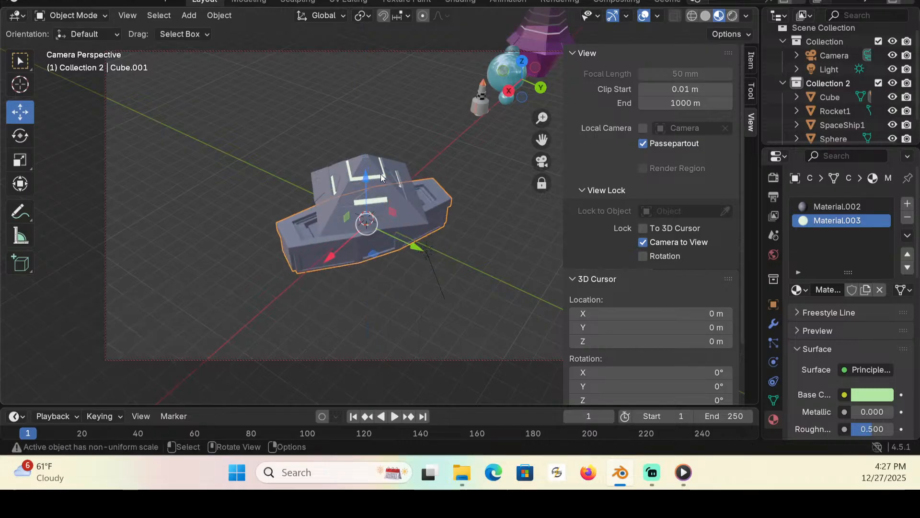
click(382, 171)
mouse_move(367, 131)
mouse_down()
mouse_move(365, 47)
mouse_move(361, 146)
mouse_move(360, 136)
mouse_up()
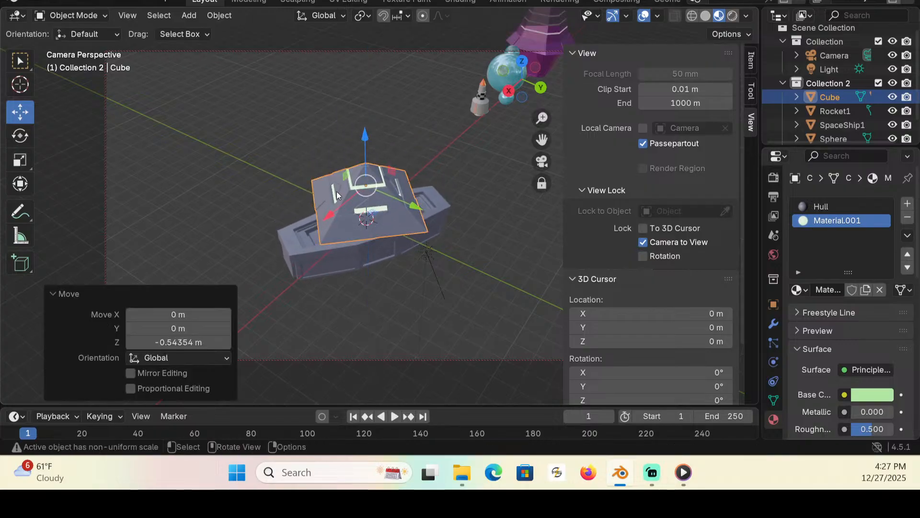
Step: Move the pyramid-topped spaceship away from the world origin to stand beside the other ships, and save the file
drag(329, 217, 438, 195)
middle_drag(438, 194, 156, 213)
drag(136, 149, 525, 111)
shift+middle_drag(427, 261, 273, 326)
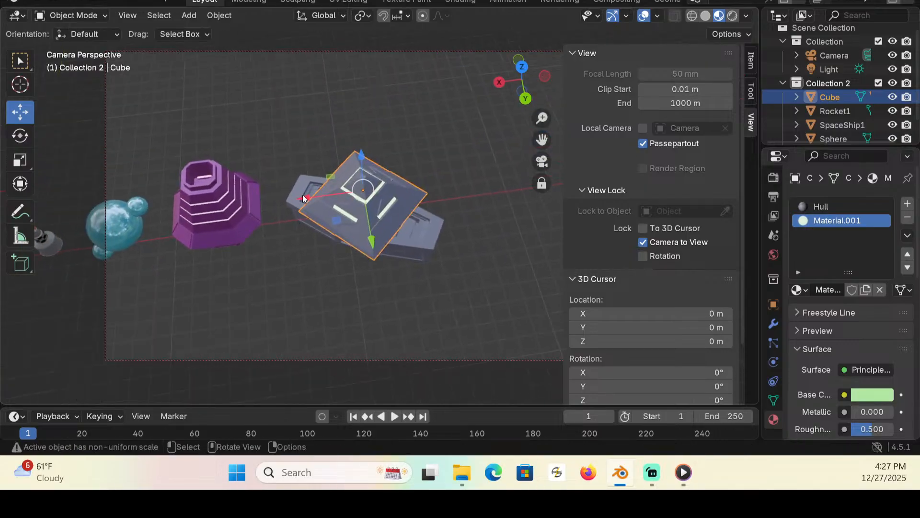
drag(303, 195, 307, 223)
middle_drag(306, 223, 397, 148)
drag(357, 152, 358, 118)
mouse_move(272, 260)
middle_down()
mouse_move(250, 337)
mouse_move(251, 266)
mouse_move(345, 277)
mouse_move(527, 271)
middle_up()
mouse_move(316, 272)
shift+middle_down()
mouse_move(404, 248)
mouse_move(392, 253)
shift+middle_up()
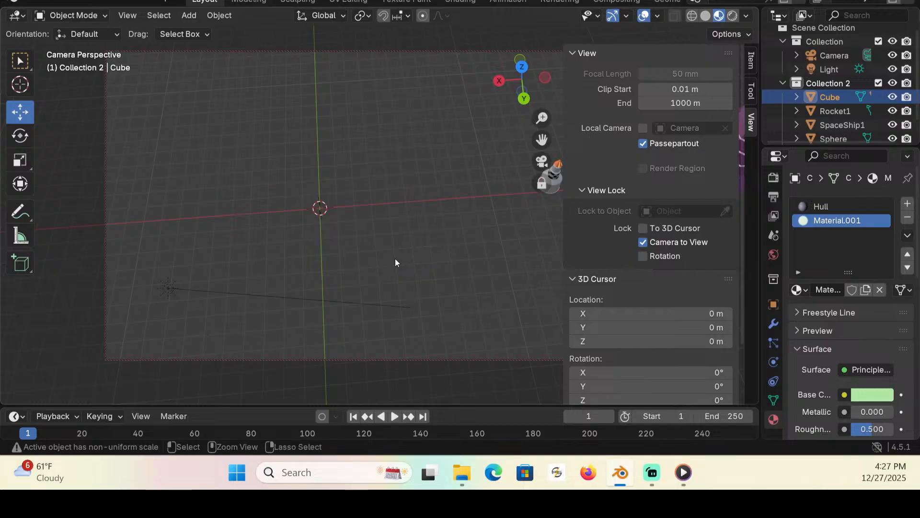
key(ctrl+s)
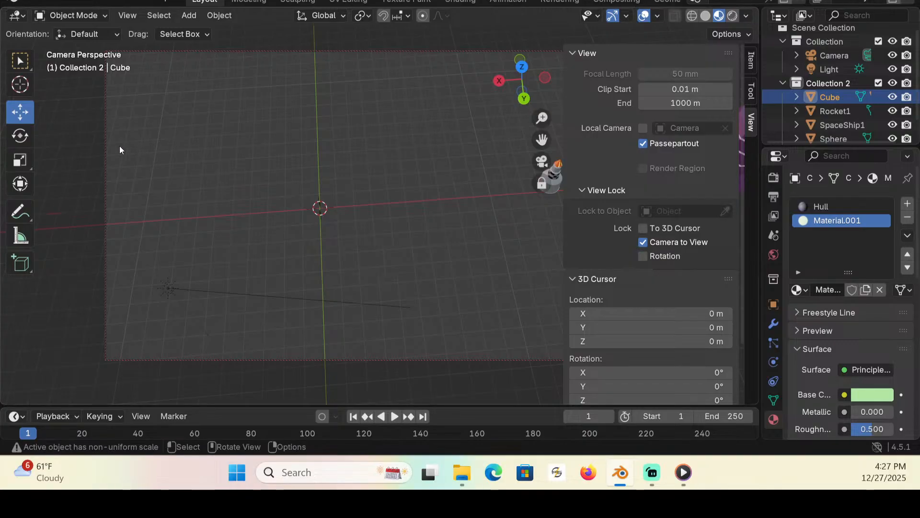
key(ctrl+s)
Step: Add a UV sphere at the world origin and scale it uniformly by about 2.4
click(189, 16)
mouse_move(222, 31)
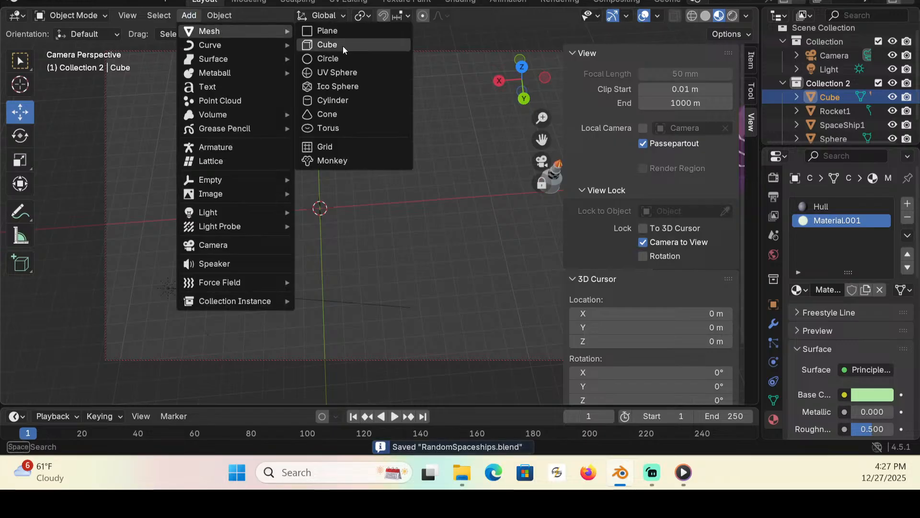
click(348, 76)
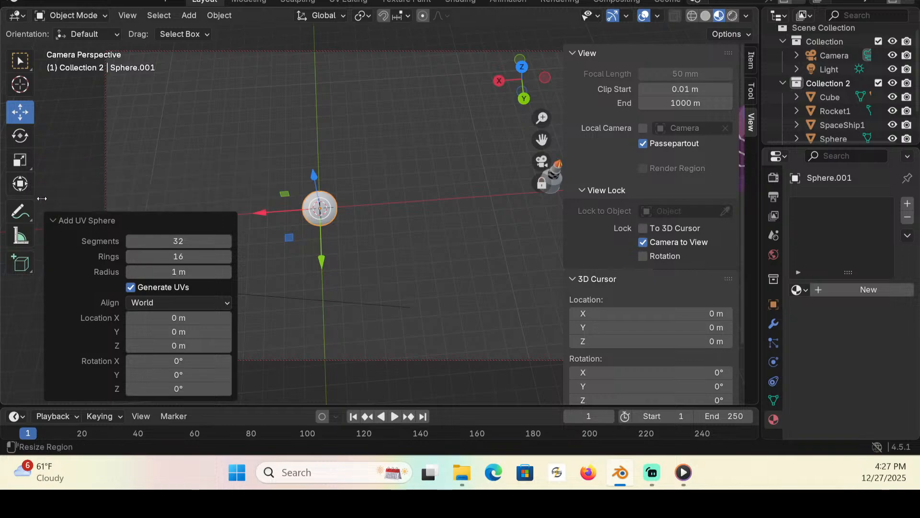
click(20, 160)
drag(370, 163, 446, 102)
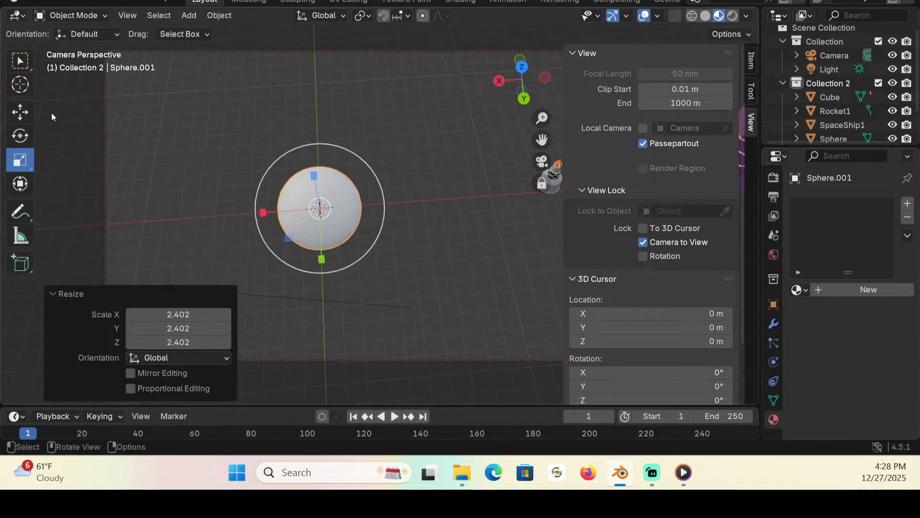
Step: Raise the sphere about 2.83 m along Z so it sits above the grid
click(20, 112)
middle_drag(268, 220, 263, 143)
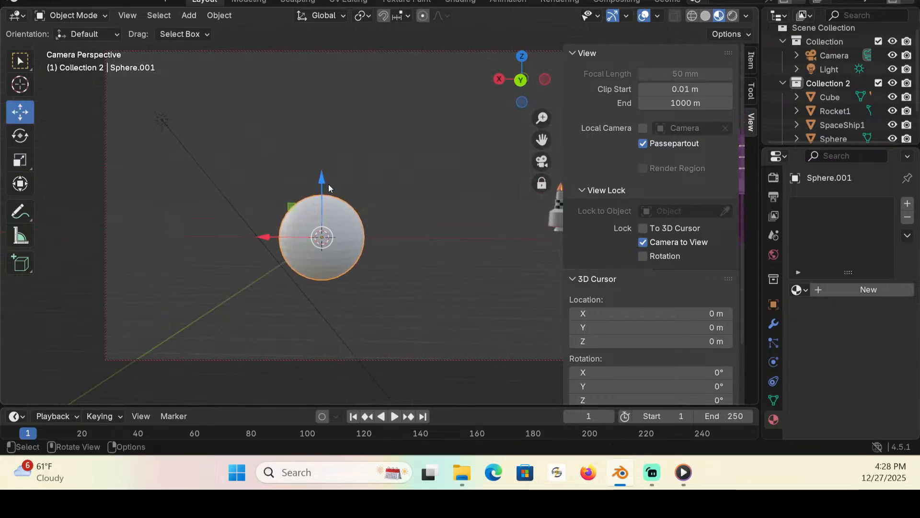
drag(323, 182, 323, 130)
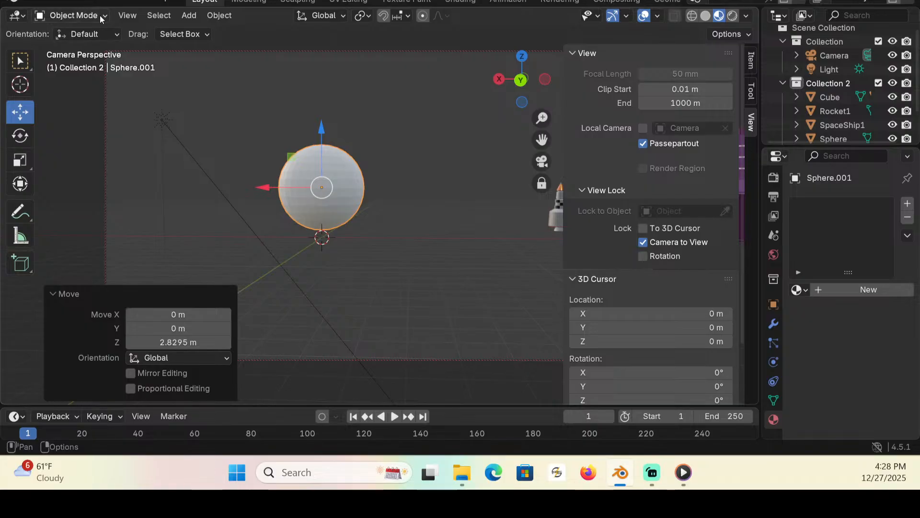
Step: Put the sphere into Edit Mode and show it in wireframe shading from a level side view
click(72, 15)
click(85, 45)
scroll(245, 164, up, 2)
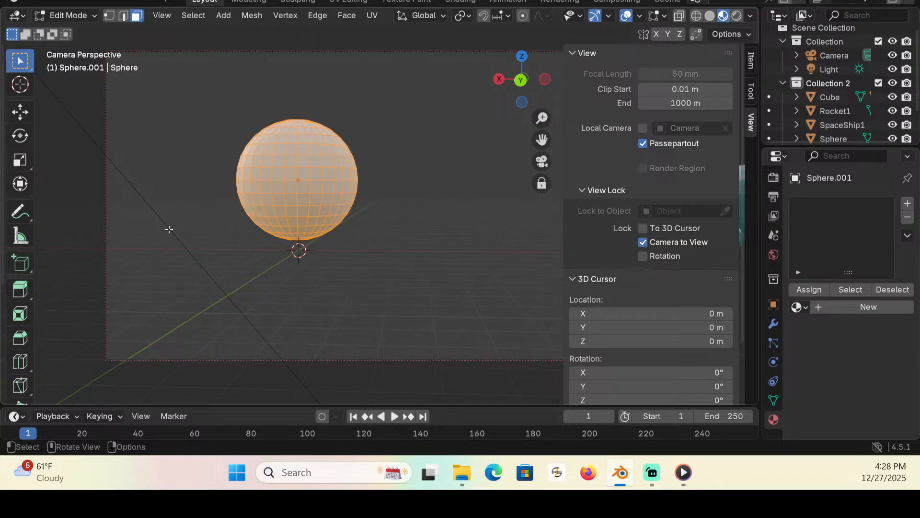
middle_drag(169, 229, 286, 213)
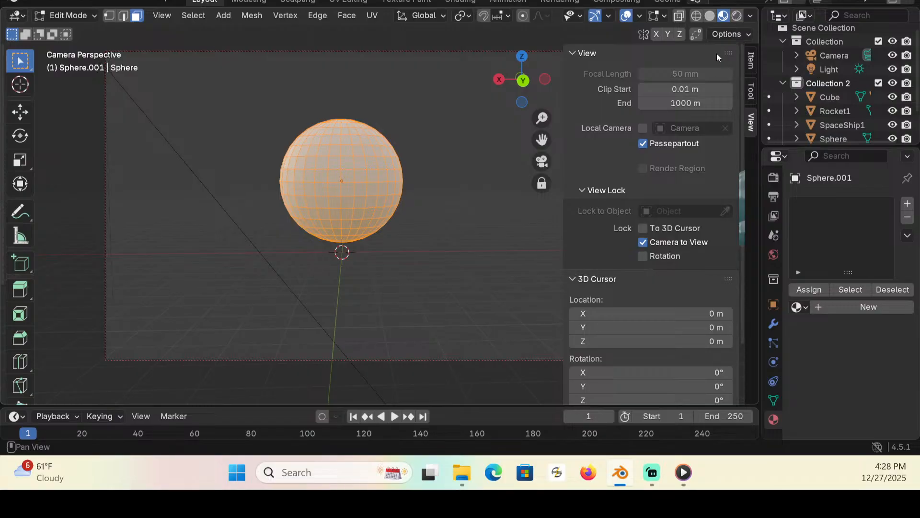
click(697, 17)
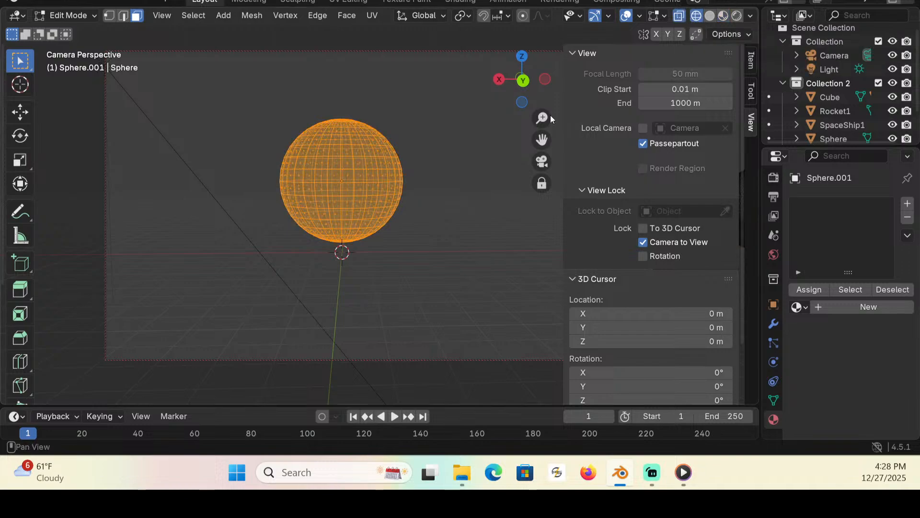
mouse_move(280, 226)
middle_down()
mouse_move(292, 220)
mouse_move(282, 218)
middle_up()
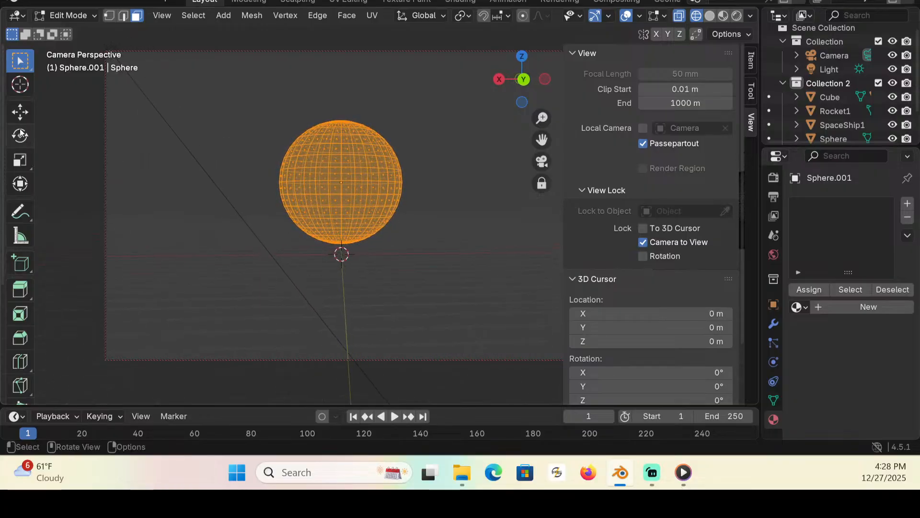
Step: Try deleting the lower half of the sphere with different delete options, undoing each attempt
click(246, 260)
drag(219, 268, 450, 199)
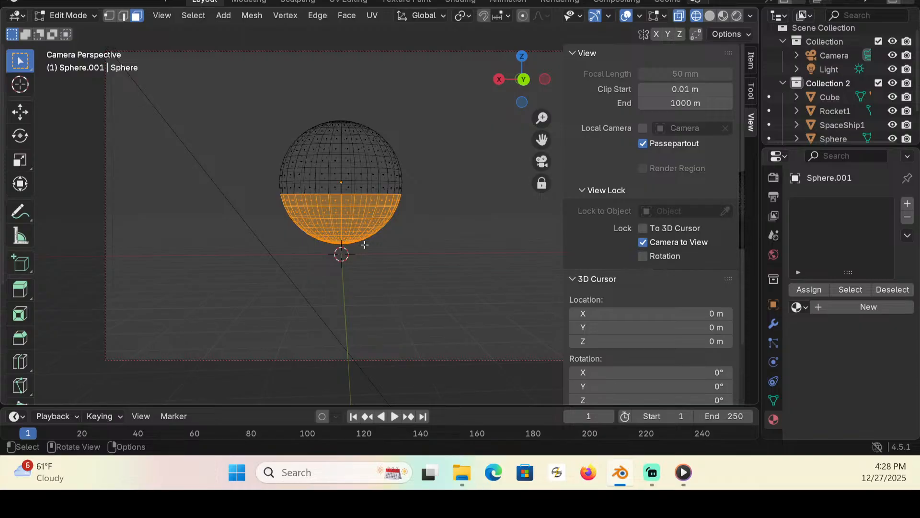
key(x)
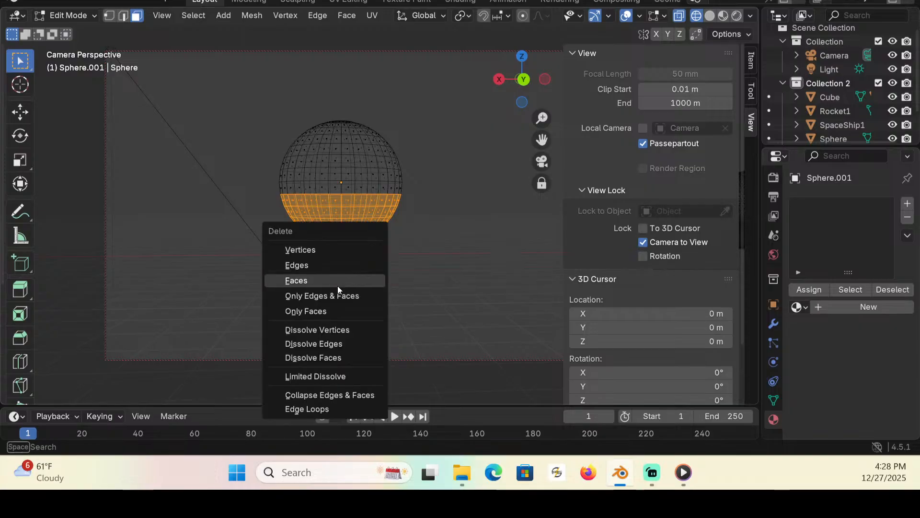
click(343, 299)
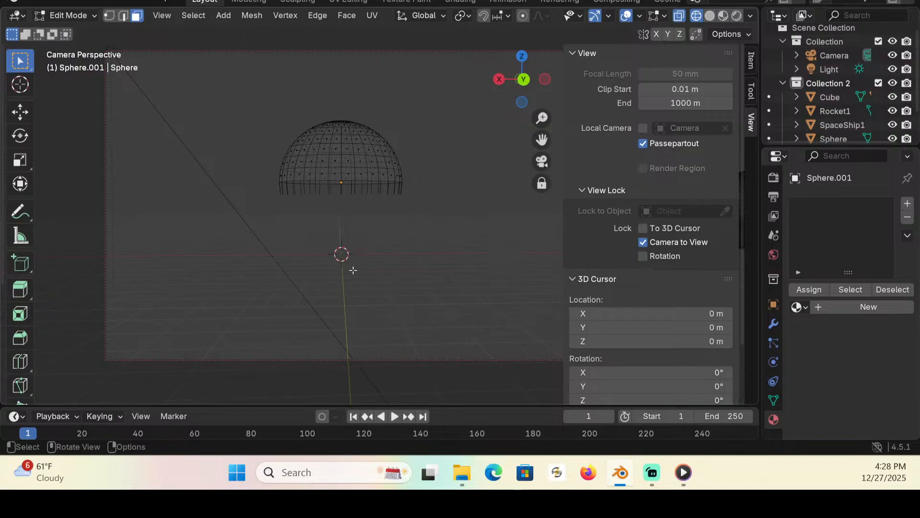
key(ctrl+z)
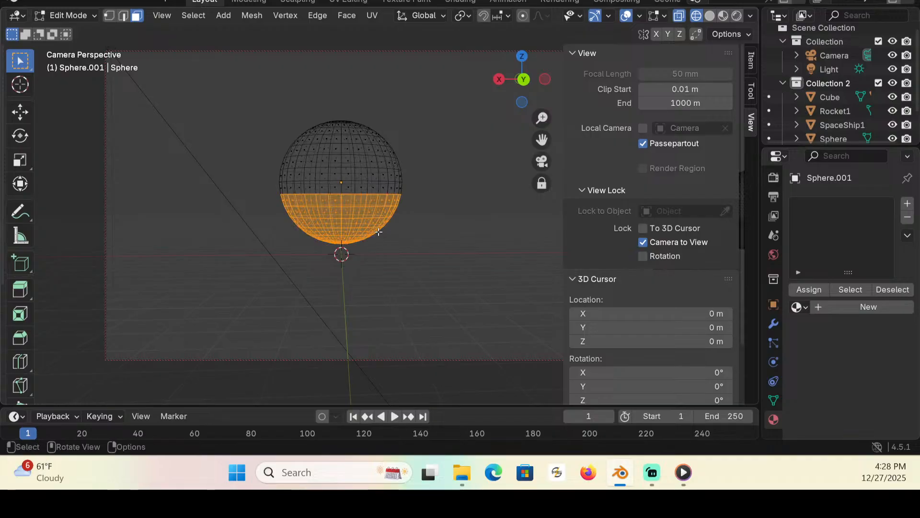
key(x)
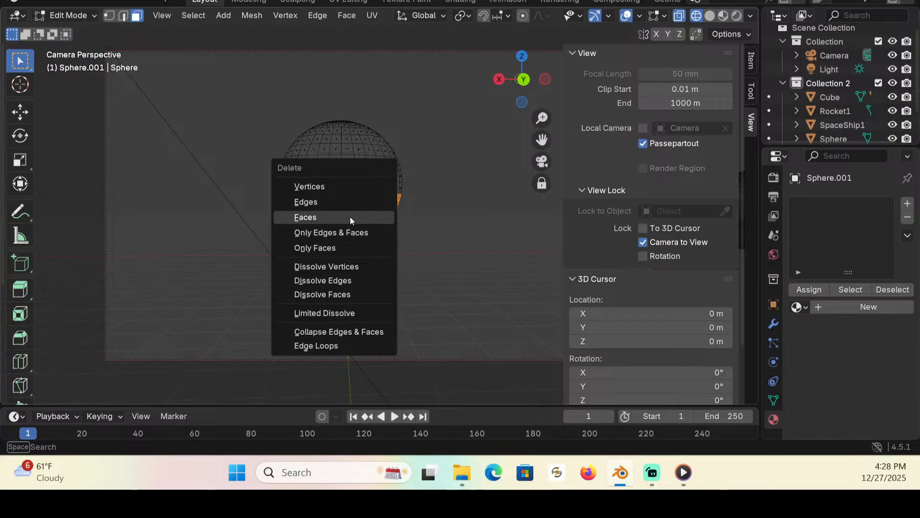
click(355, 231)
middle_drag(367, 241, 341, 244)
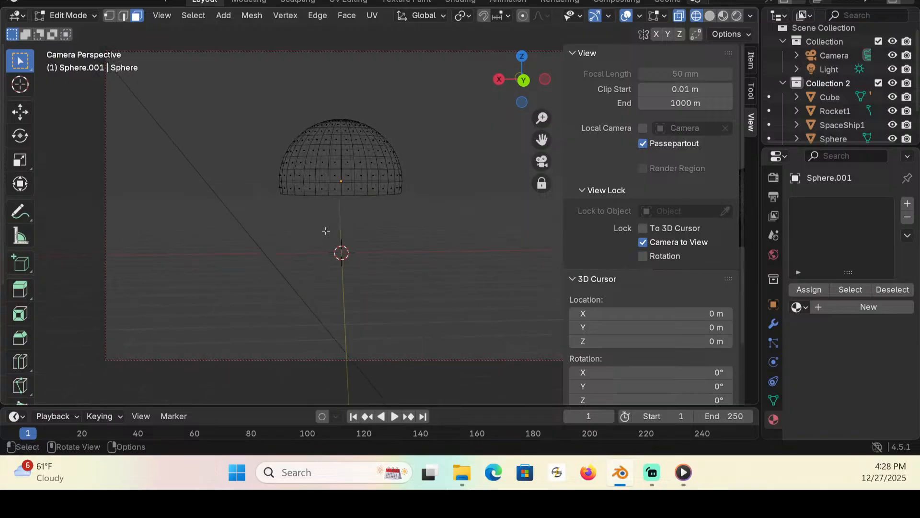
key(alt+h)
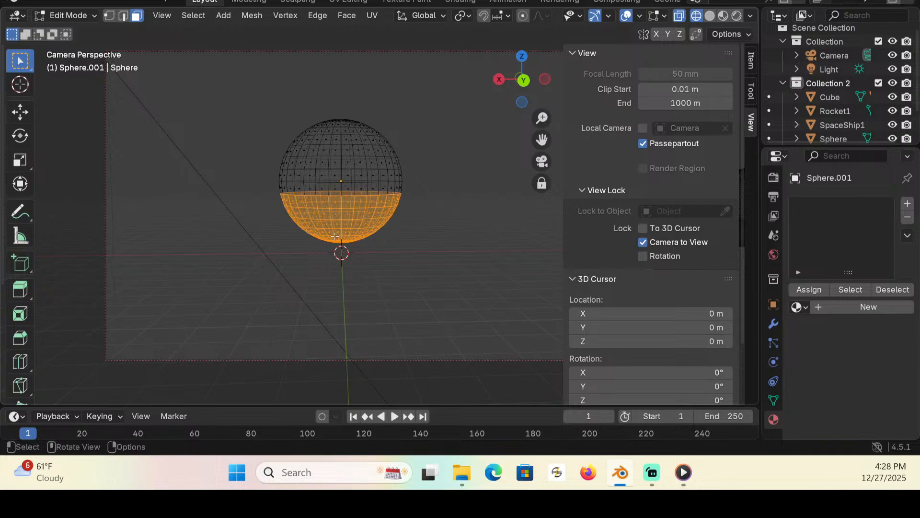
Step: Select roughly the lower third of the sphere and delete its faces to leave an open-bottomed dome
click(276, 253)
middle_drag(303, 268, 301, 263)
drag(261, 277, 444, 211)
middle_drag(286, 259, 577, 261)
drag(318, 288, 519, 208)
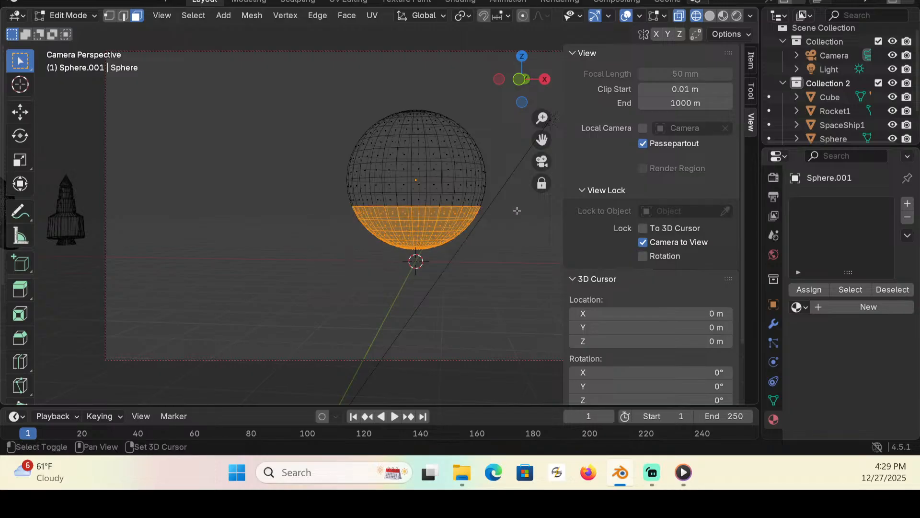
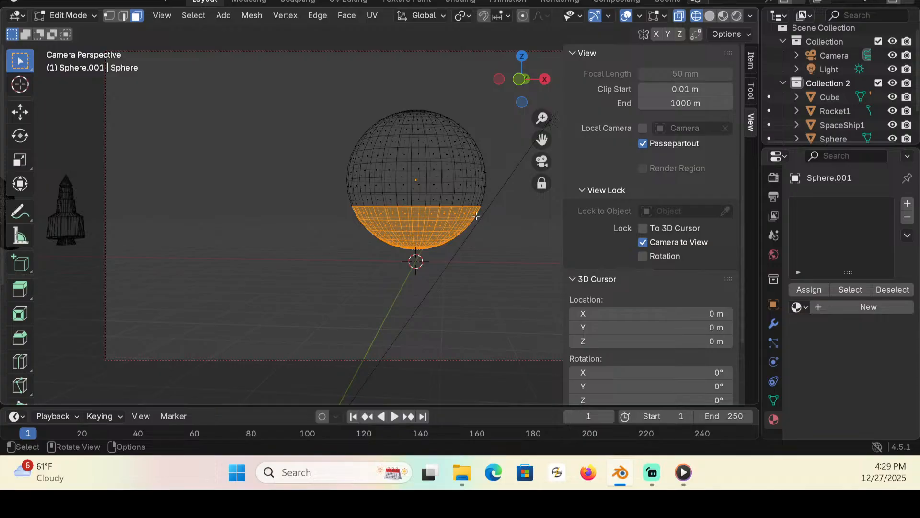
key(x)
click(452, 215)
middle_drag(456, 238, 368, 214)
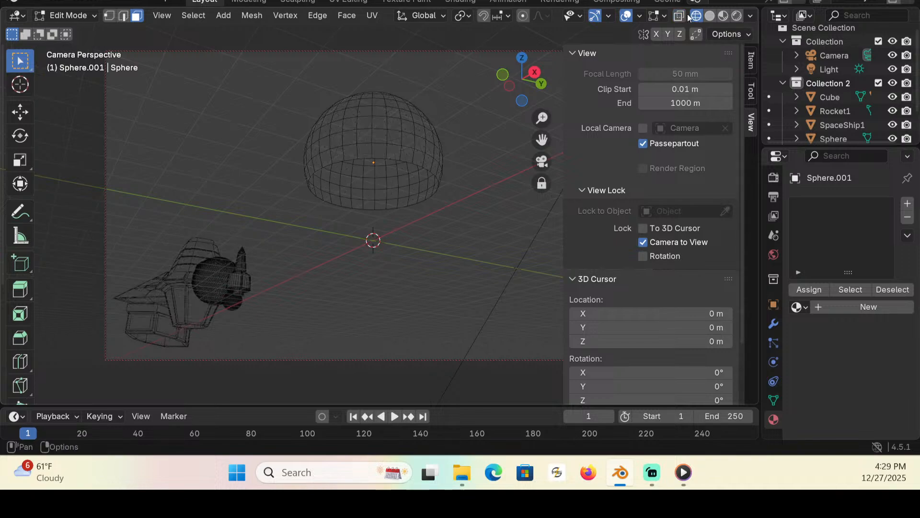
Step: Return to Material Preview shading and select the edge loop around the dome's open bottom
click(710, 16)
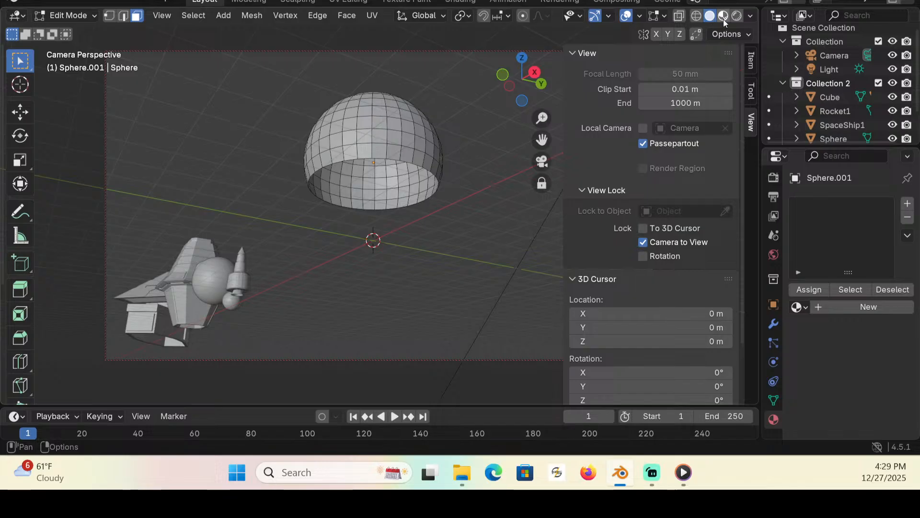
click(725, 16)
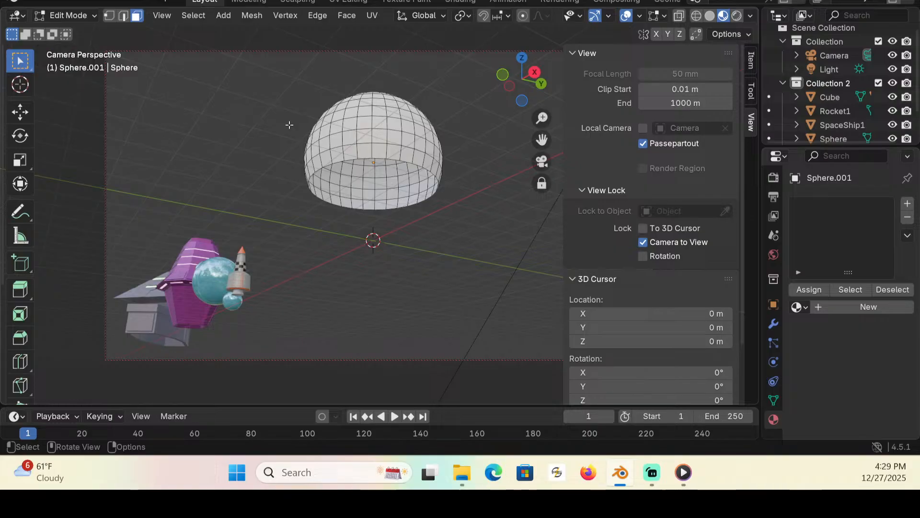
alt+click(394, 159)
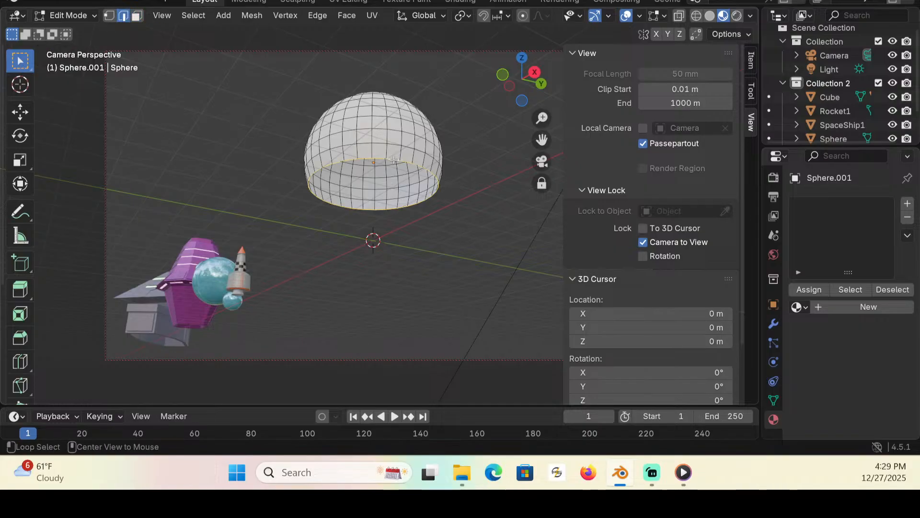
Step: Try to bevel and inset the dome's open bottom edge loop, and undo the attempts
click(21, 339)
drag(373, 255, 347, 224)
click(20, 314)
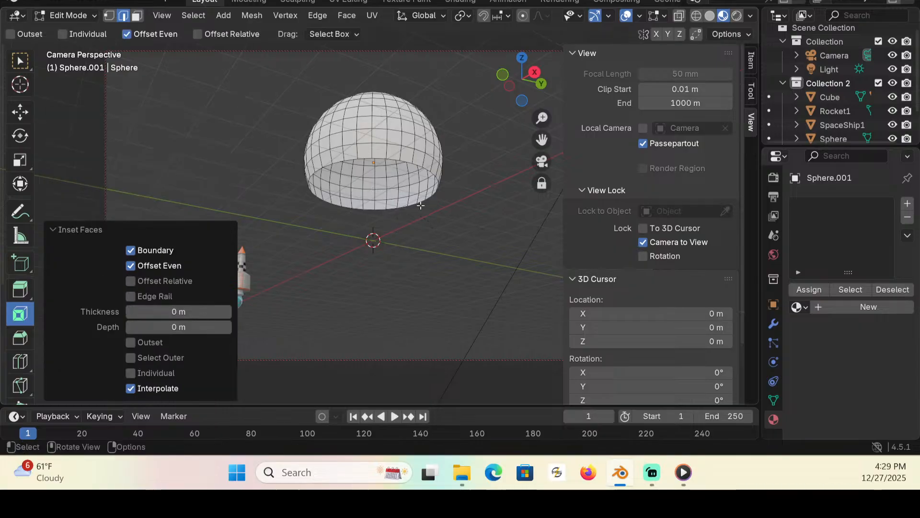
middle_drag(412, 202, 393, 211)
scroll(390, 204, up, 5)
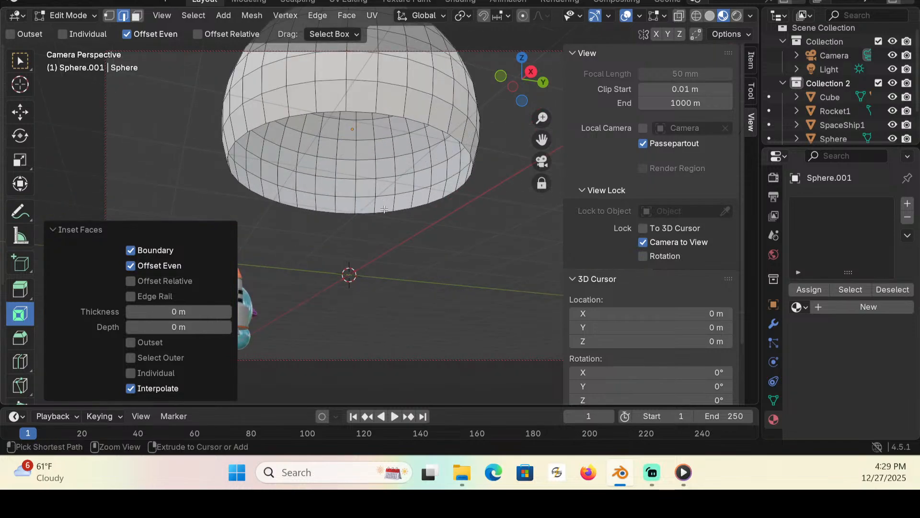
key(c)
drag(396, 147, 392, 151)
key(ctrl+z)
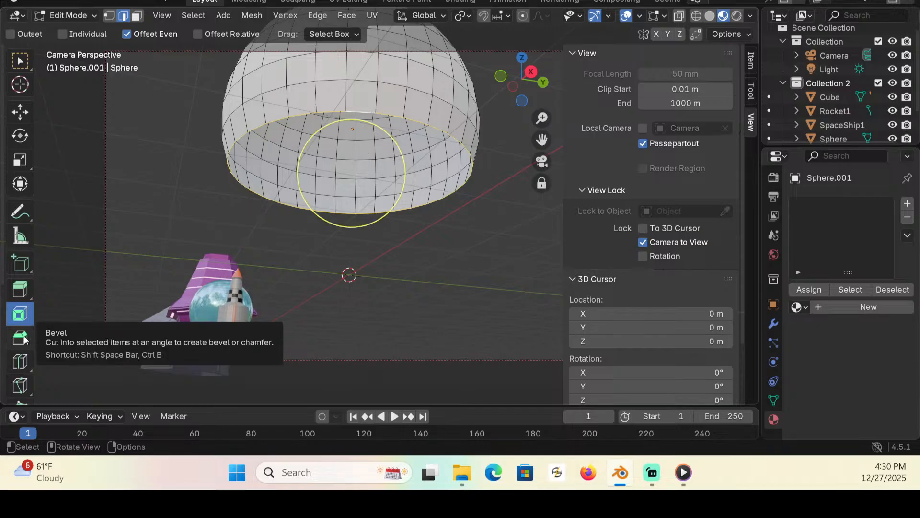
Step: Extrude the dome's bottom edge loop about 0.087 m downward and scale the new loop to about 0.896 for an inward rim
click(20, 289)
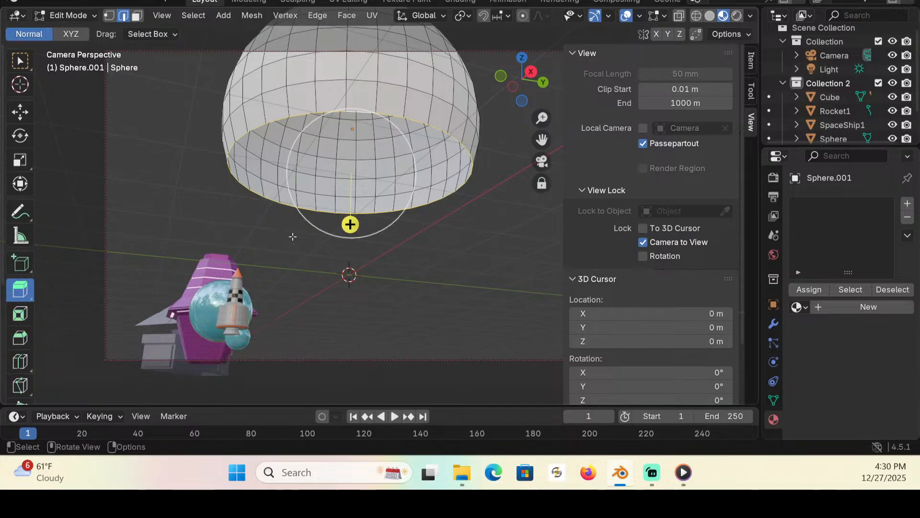
drag(350, 222, 355, 235)
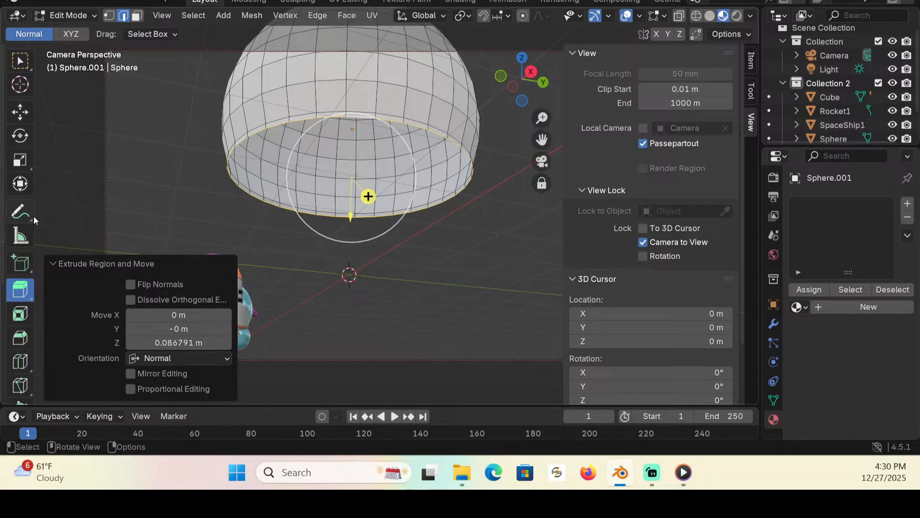
click(20, 159)
mouse_move(408, 147)
mouse_down()
mouse_move(399, 151)
mouse_move(407, 147)
mouse_up()
middle_drag(351, 273, 365, 303)
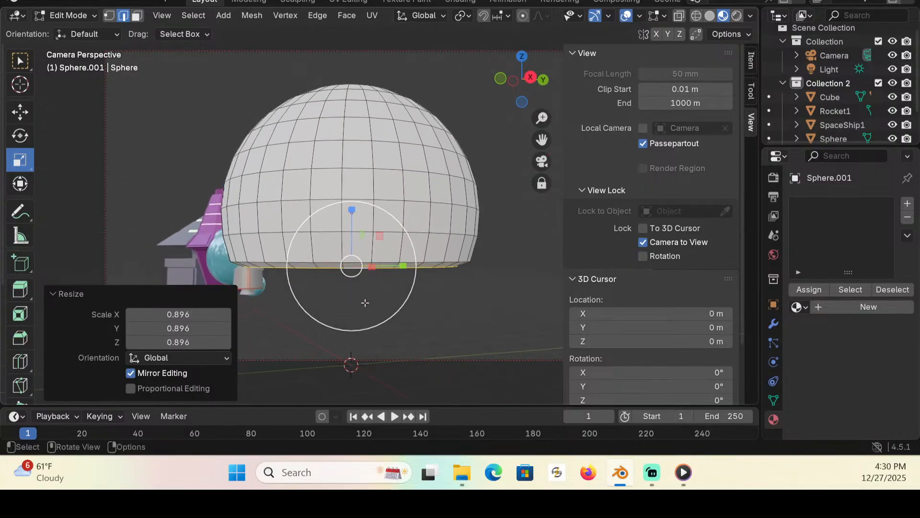
Step: Raise the inner rim loop about 0.1 m along Z and extrude it about 0.195 m up into the dome
click(20, 111)
drag(352, 209, 352, 203)
middle_drag(352, 203, 379, 249)
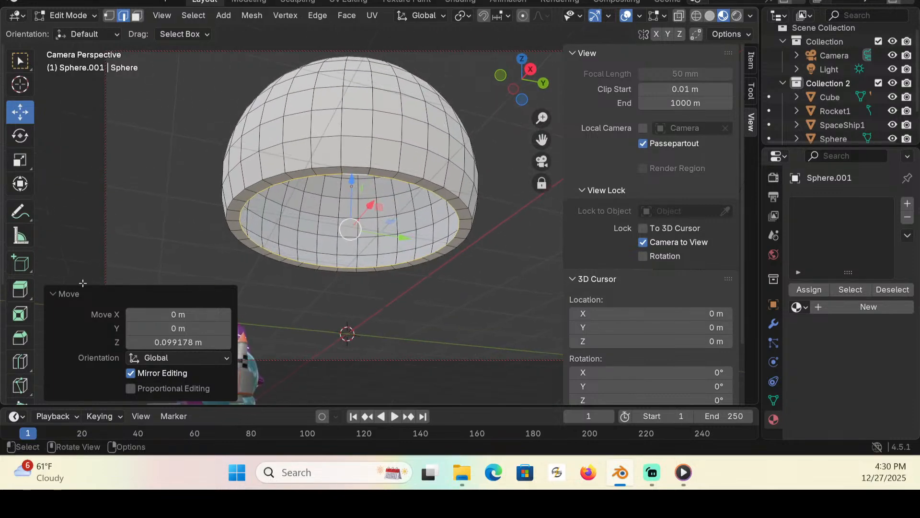
click(19, 289)
drag(349, 277, 348, 267)
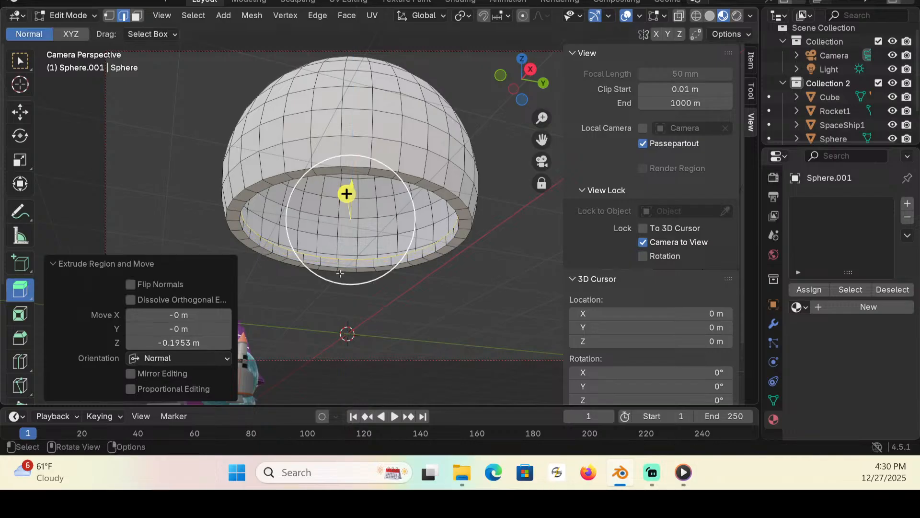
Step: Try to bevel and inset the edge loop inside the dome's rim
click(20, 338)
mouse_move(347, 193)
mouse_down()
mouse_move(401, 162)
mouse_move(350, 210)
mouse_up()
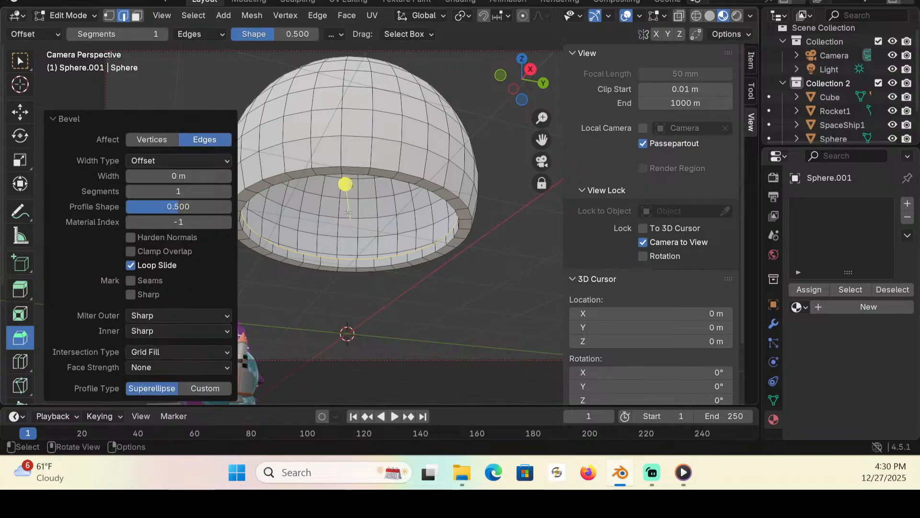
click(19, 314)
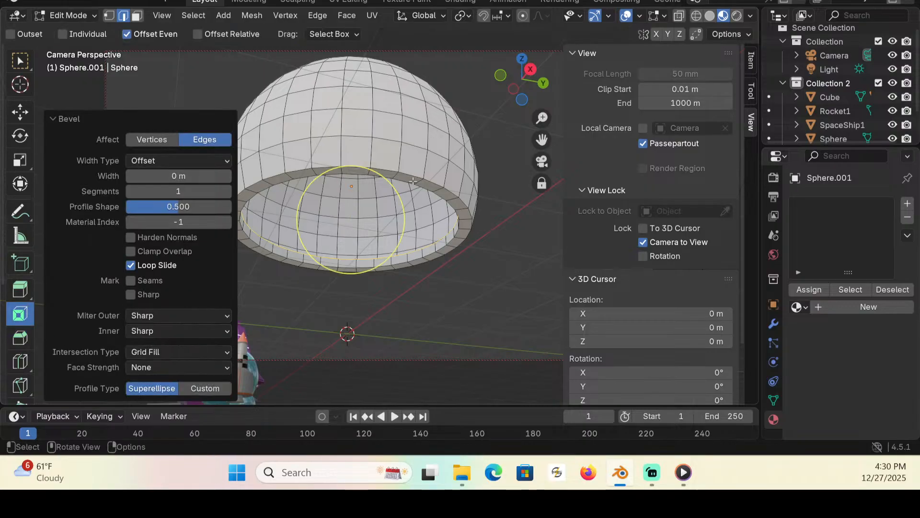
drag(414, 179, 398, 197)
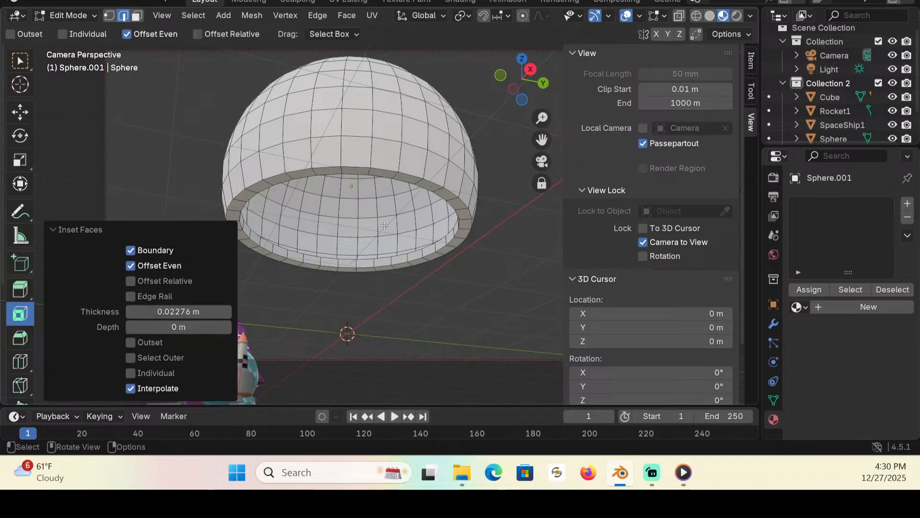
alt+click(351, 261)
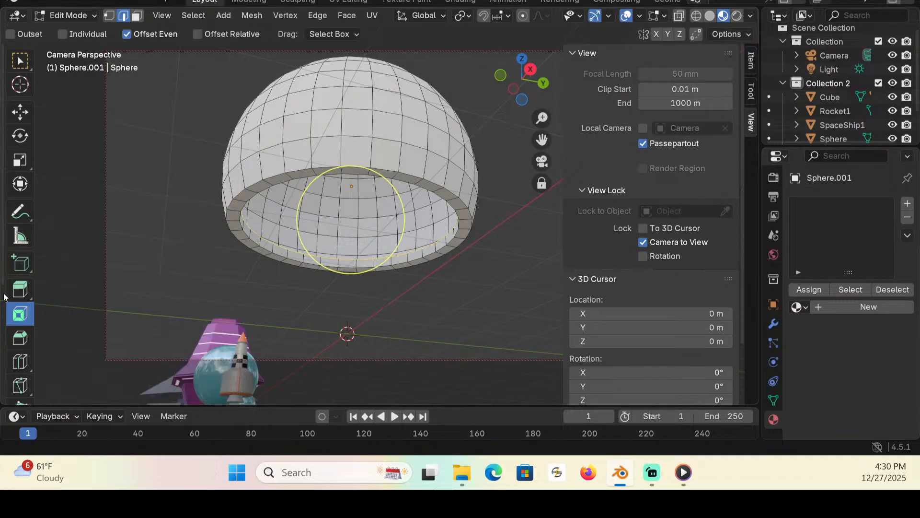
Step: Extrude the loop inside the dome's rim about 0.08 m upward and scale the new loop to about 0.788
click(22, 290)
drag(346, 192, 350, 192)
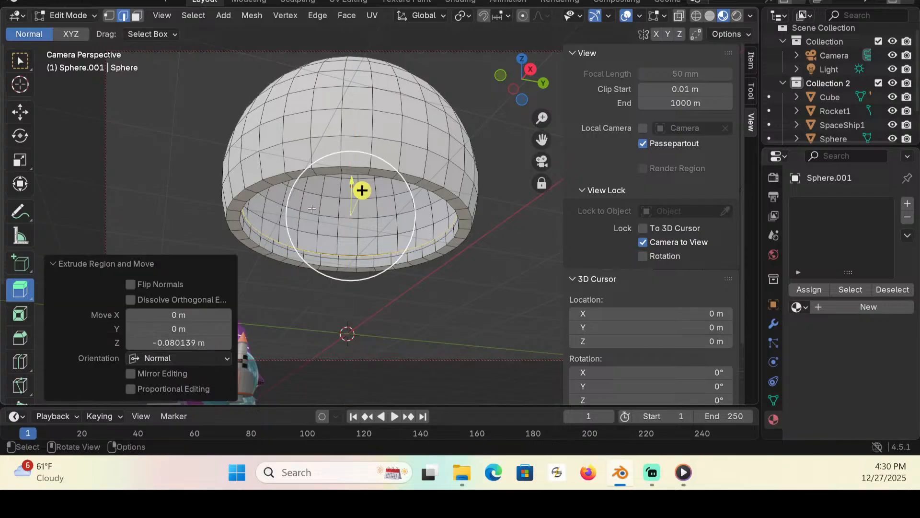
click(25, 166)
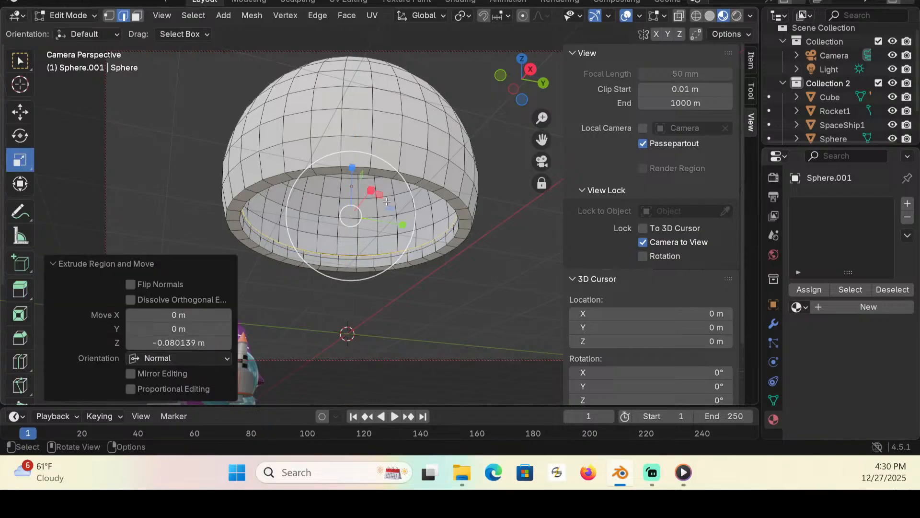
drag(404, 187, 393, 197)
middle_drag(393, 198, 390, 225)
Step: Lower the inner loop about 0.073 m along Z and extrude it about 0.385 m downward below the dome
click(19, 111)
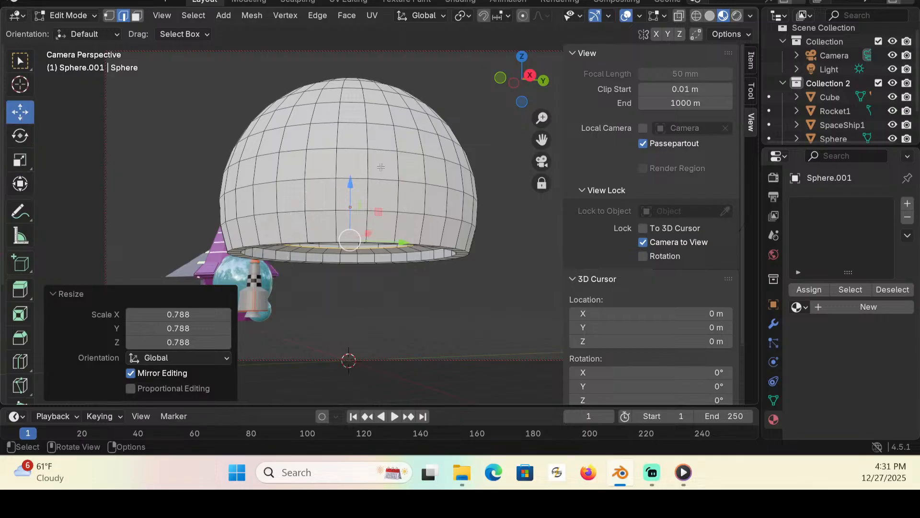
click(351, 187)
mouse_move(359, 266)
middle_down()
mouse_move(367, 240)
mouse_move(375, 292)
mouse_move(370, 268)
middle_up()
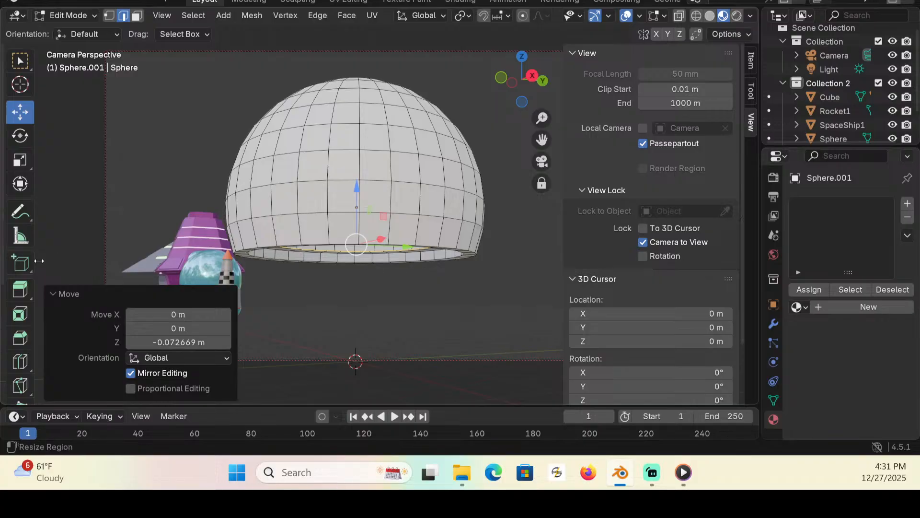
click(23, 292)
drag(355, 297, 363, 323)
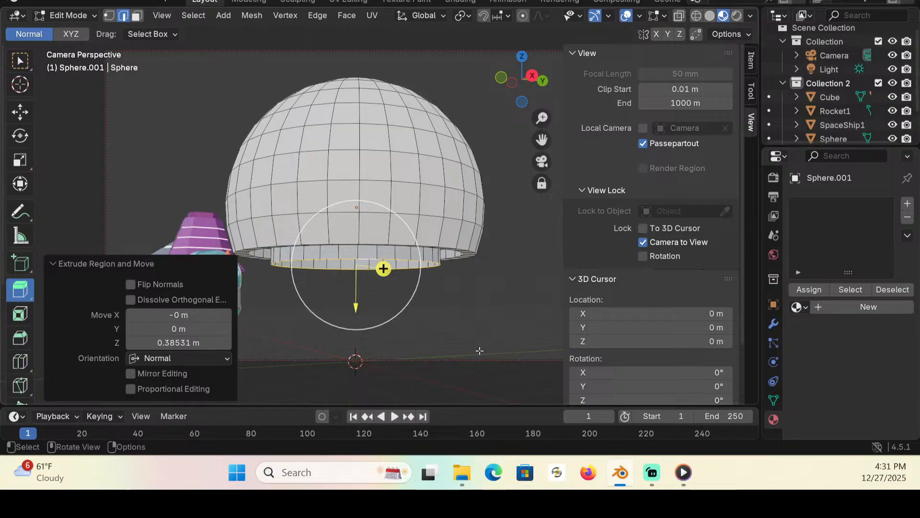
Step: Try to inset the bottom loop of the extruded ring, and undo the attempt
click(21, 314)
drag(404, 285, 464, 304)
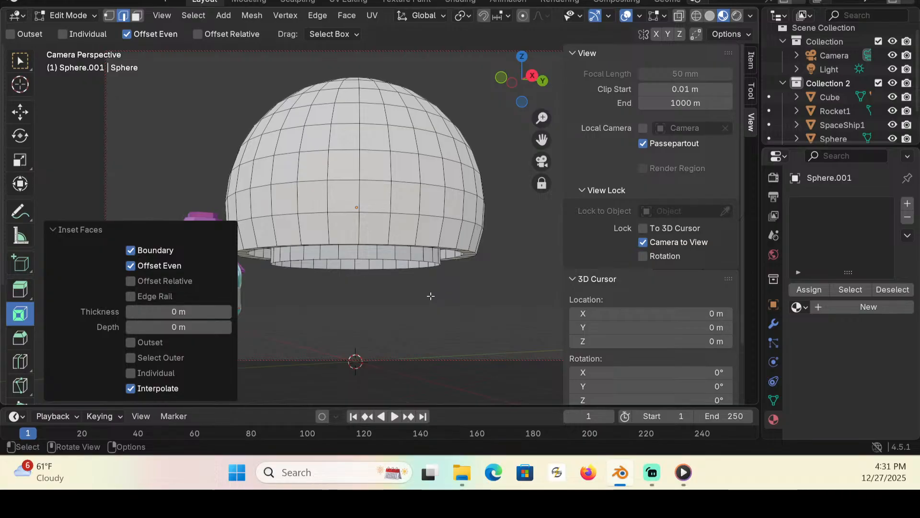
key(ctrl+z)
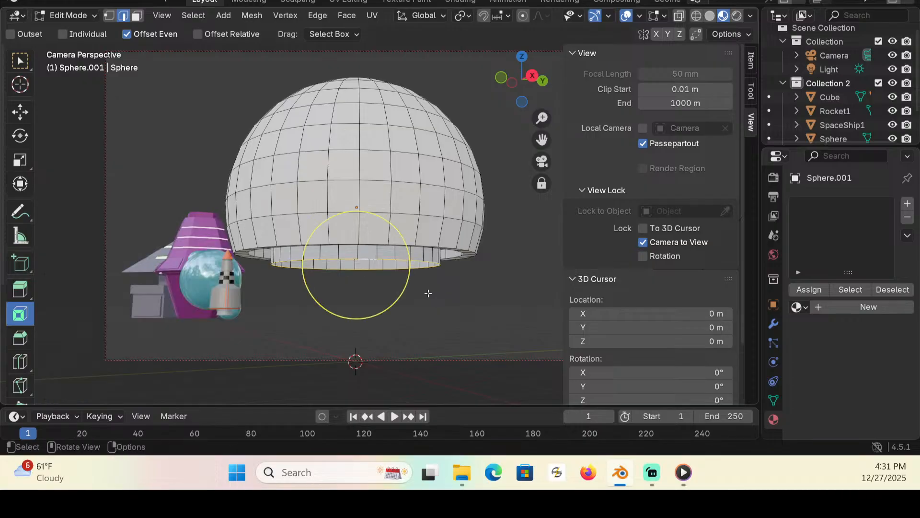
Step: Extrude the ring's bottom loop about 0.044 m downward and scale the new loop to about 0.862
click(20, 290)
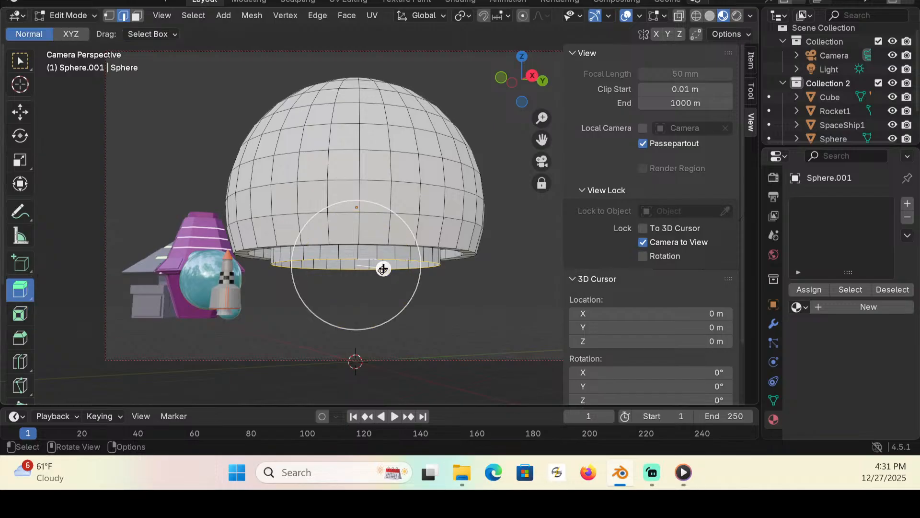
drag(383, 269, 391, 277)
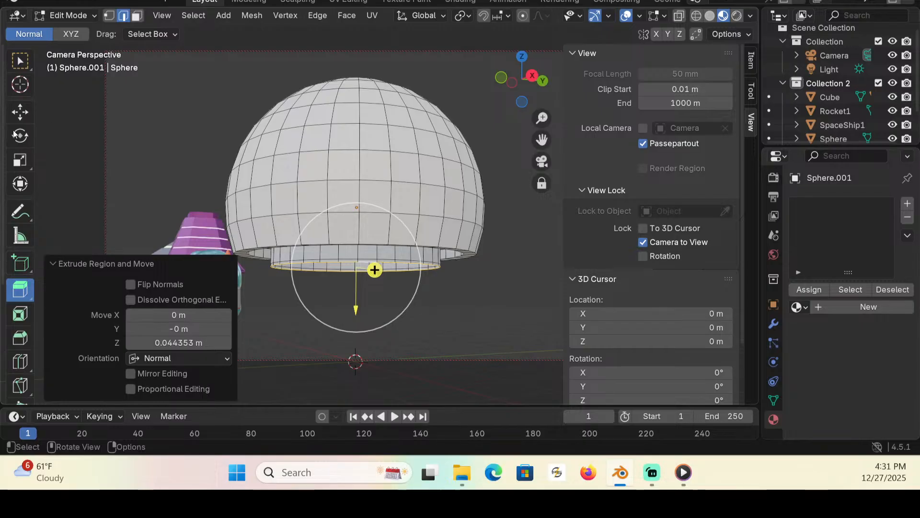
click(21, 163)
drag(418, 293, 404, 288)
Step: Raise the narrowed loop about 0.044 m along Z and extrude it about 0.231 m downward as a second ring
click(25, 118)
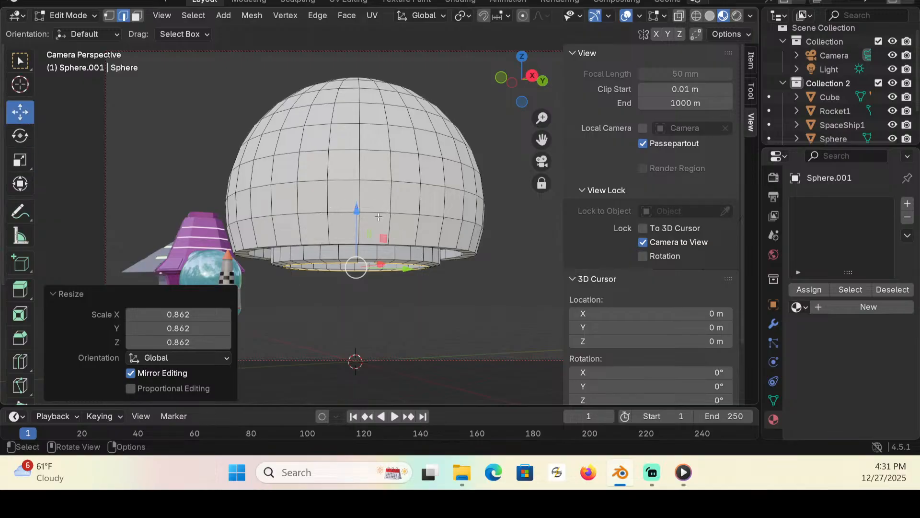
drag(356, 210, 354, 210)
middle_drag(325, 285, 322, 289)
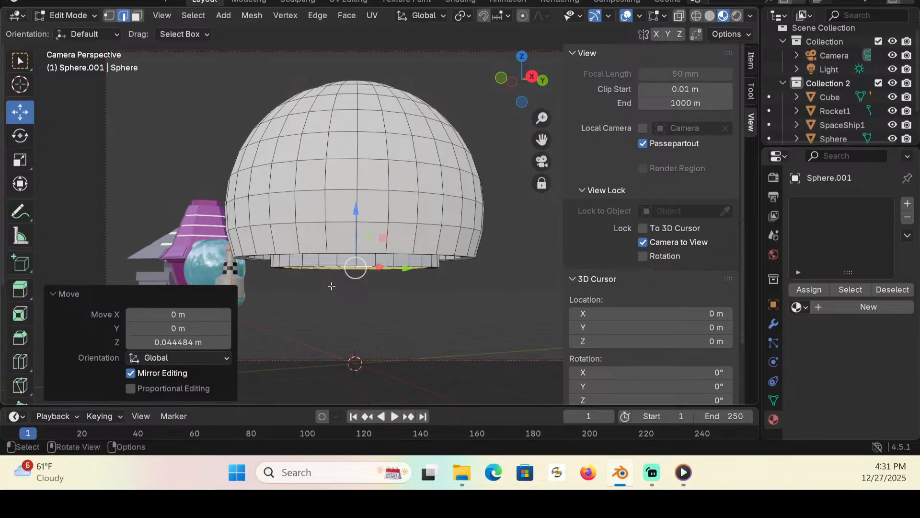
click(20, 289)
mouse_move(354, 323)
mouse_down()
mouse_move(362, 345)
mouse_move(356, 322)
mouse_up()
middle_drag(356, 322, 350, 280)
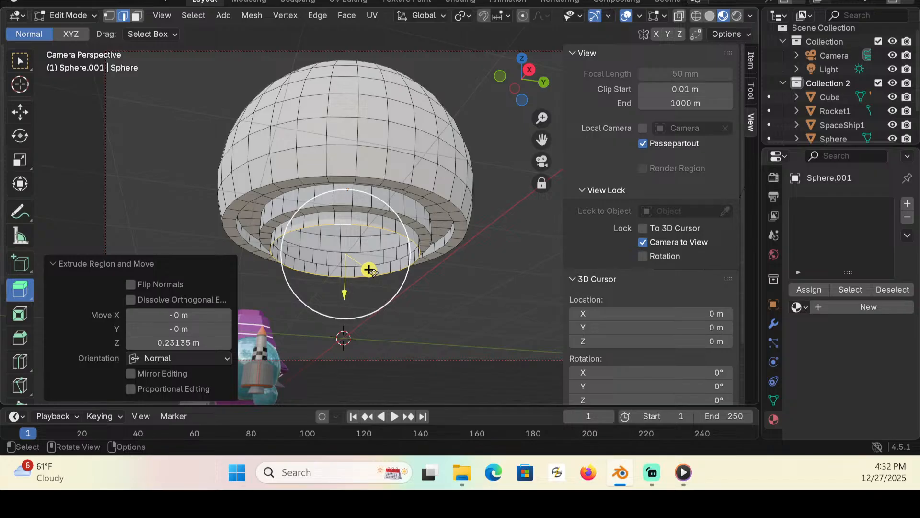
Step: Extrude the second ring's bottom loop about 0.137 m downward and scale the new loop to about 0.764
drag(369, 269, 374, 276)
click(20, 159)
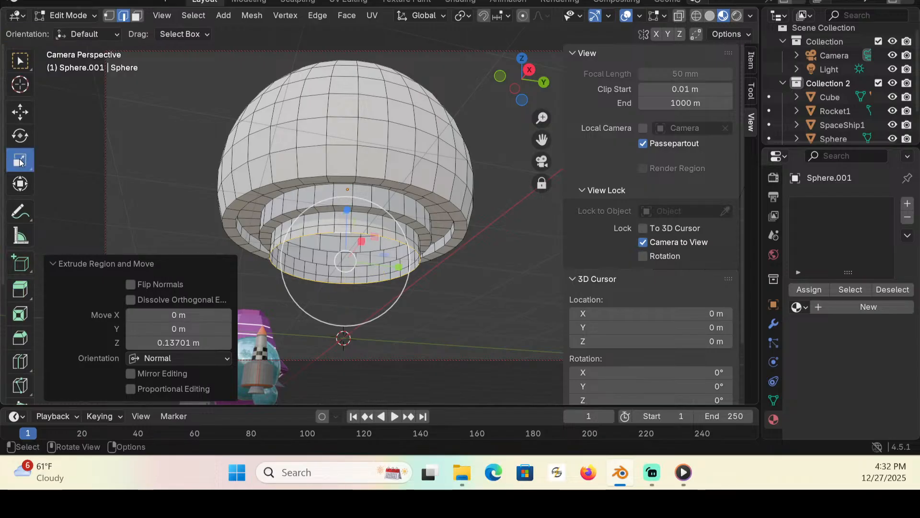
drag(399, 228, 384, 233)
middle_drag(245, 276, 246, 298)
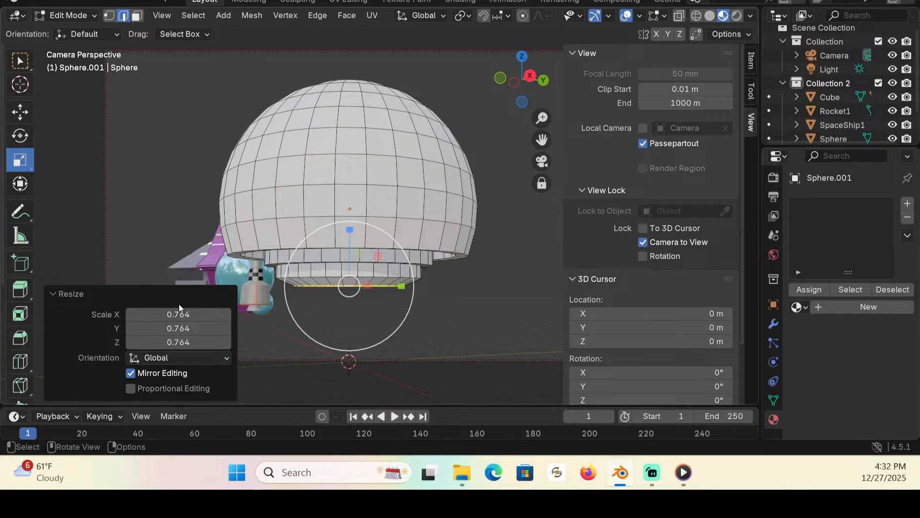
Step: Extrude the bottom loop about 0.684 m and another 0.216 m downward, scaling the last loop to about 0.542
click(19, 290)
drag(348, 341, 362, 376)
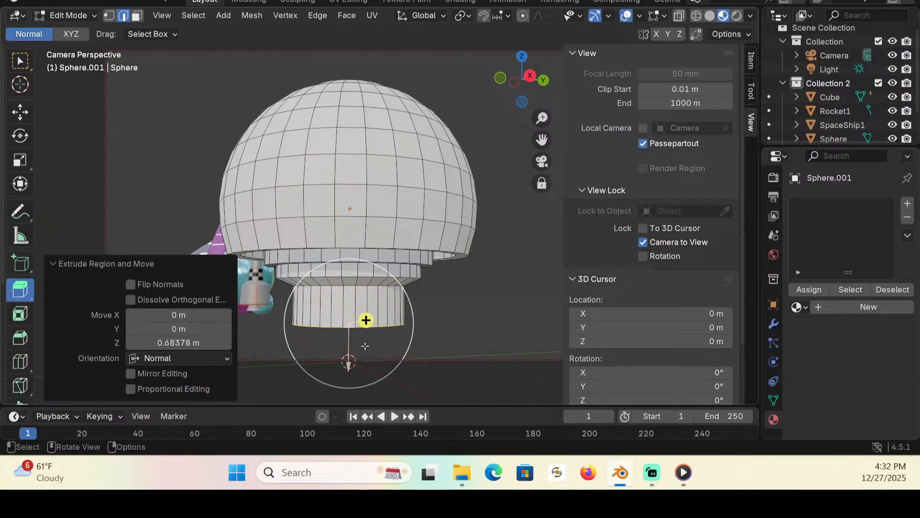
drag(366, 318, 377, 337)
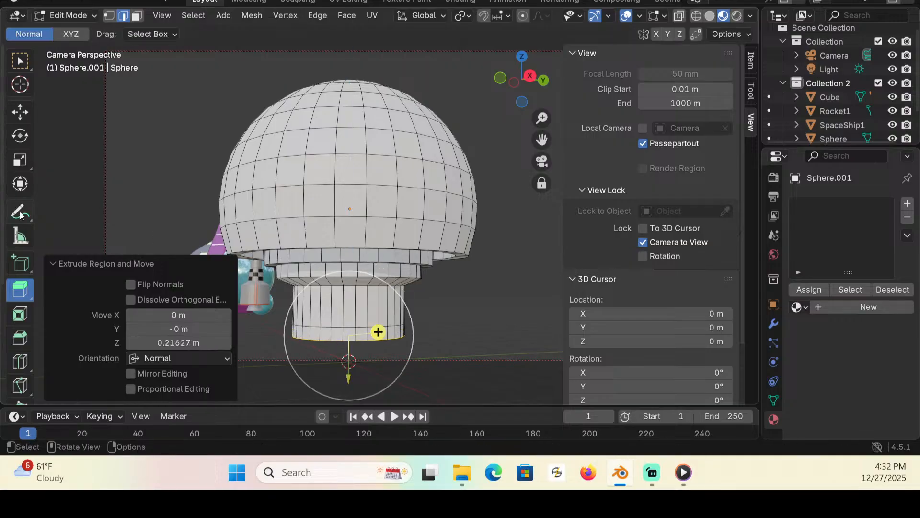
click(20, 159)
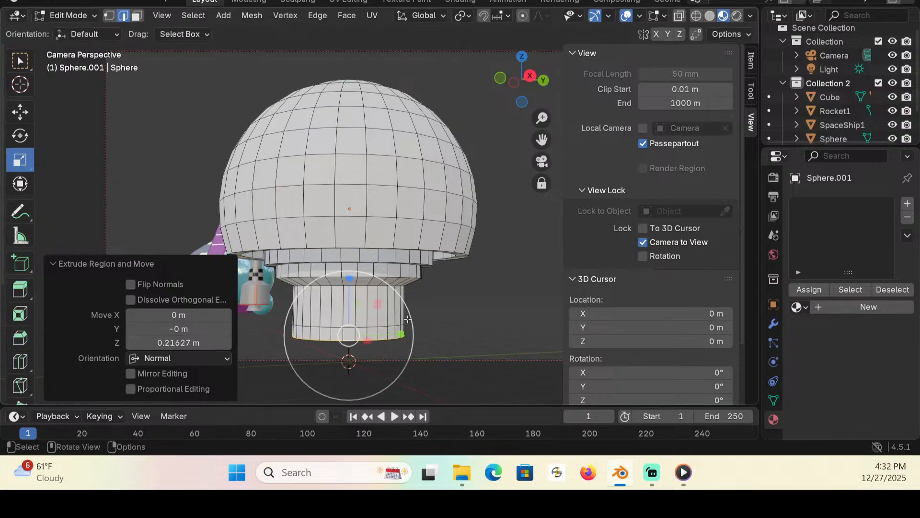
drag(408, 313, 376, 315)
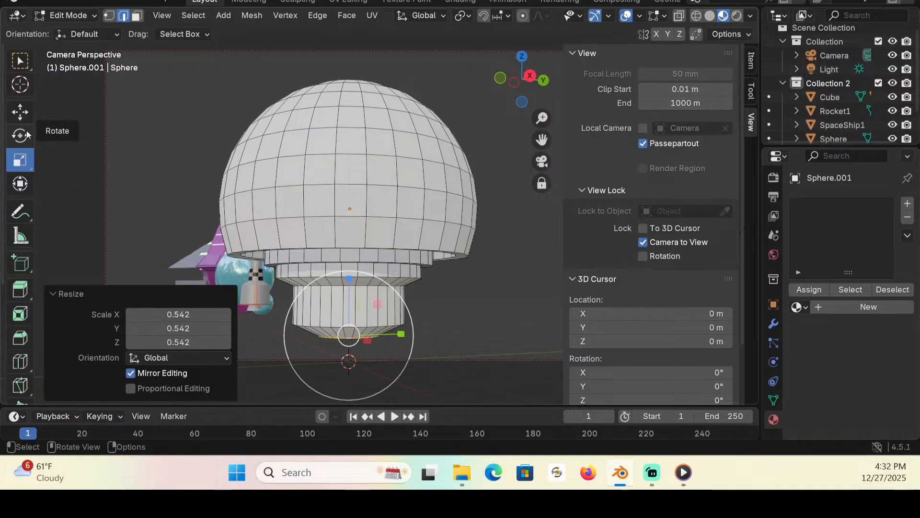
Step: Raise the narrowed bottom loop about 0.207 m along Z and extrude it about 0.743 m downward as a thinner stem
click(21, 112)
drag(347, 274, 347, 261)
middle_drag(454, 348, 437, 303)
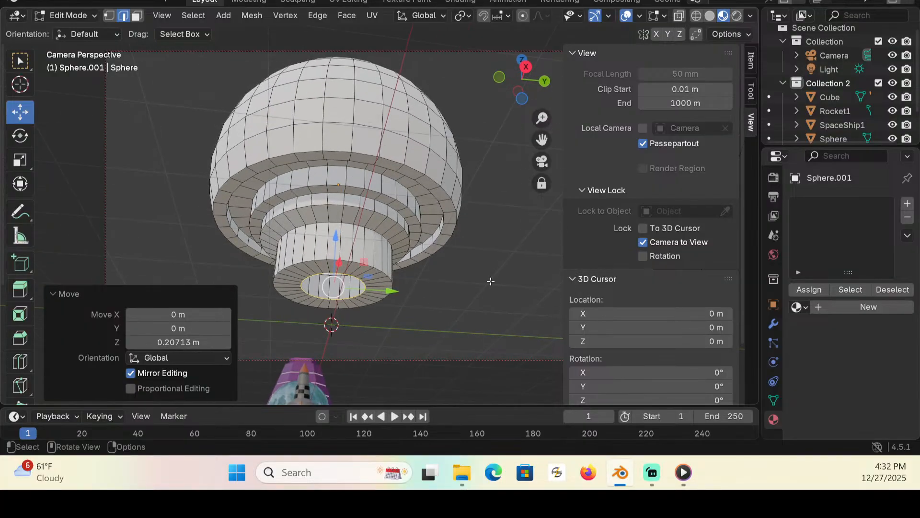
click(19, 289)
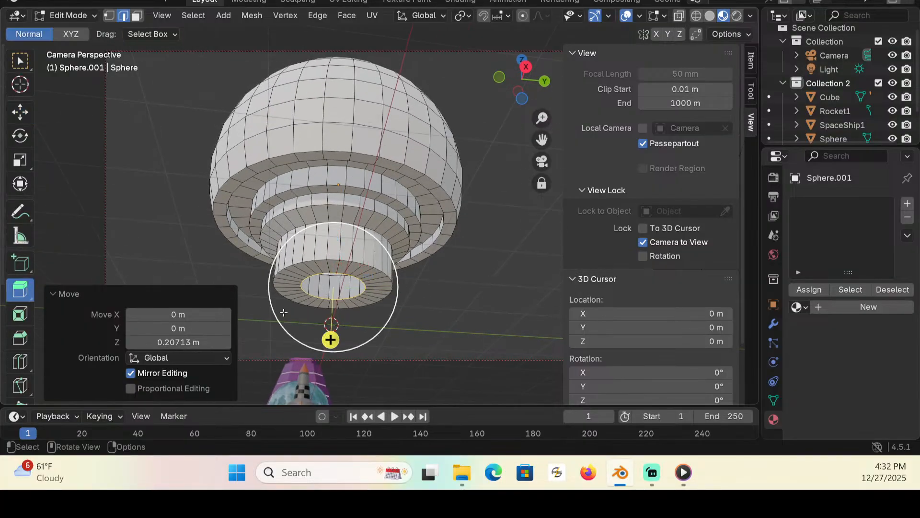
drag(331, 340, 331, 366)
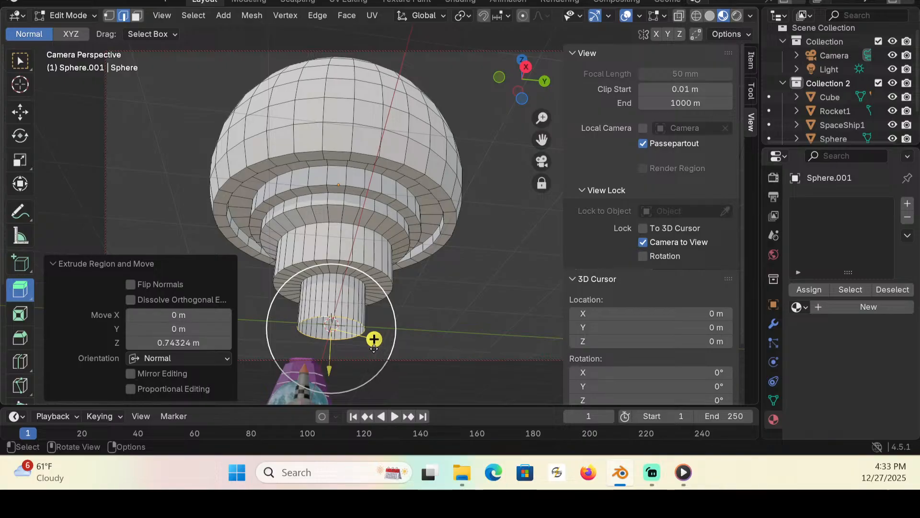
Step: Extrude the stem's bottom loop about 0.26 m downward and scale the new loop to 0.1 to nearly close the end
drag(375, 348, 391, 357)
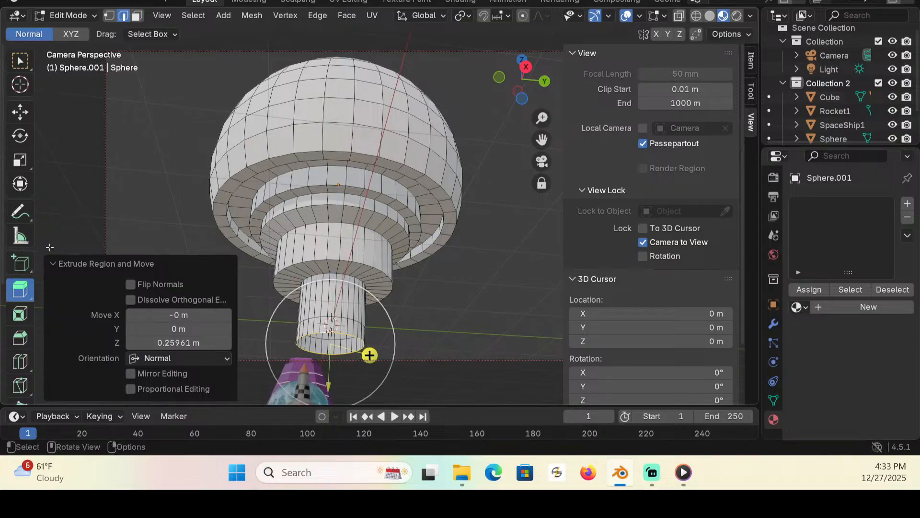
click(20, 160)
key(s)
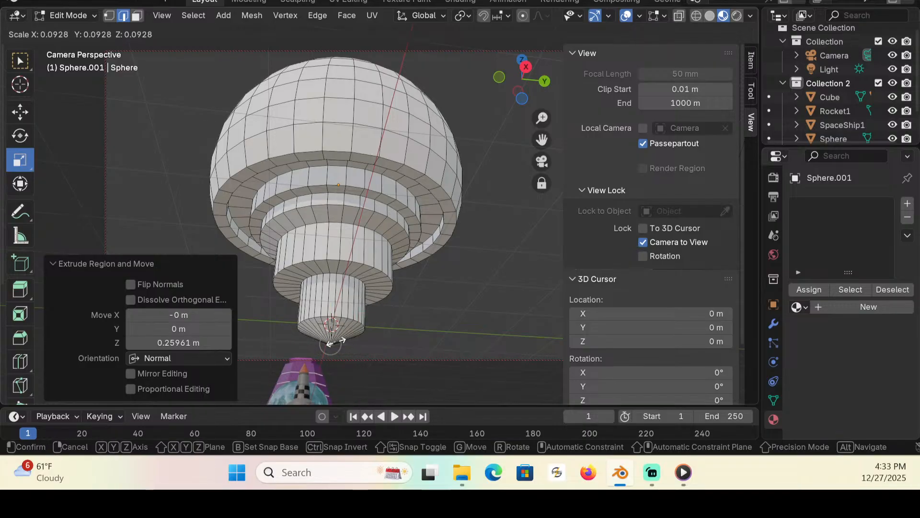
click(296, 310)
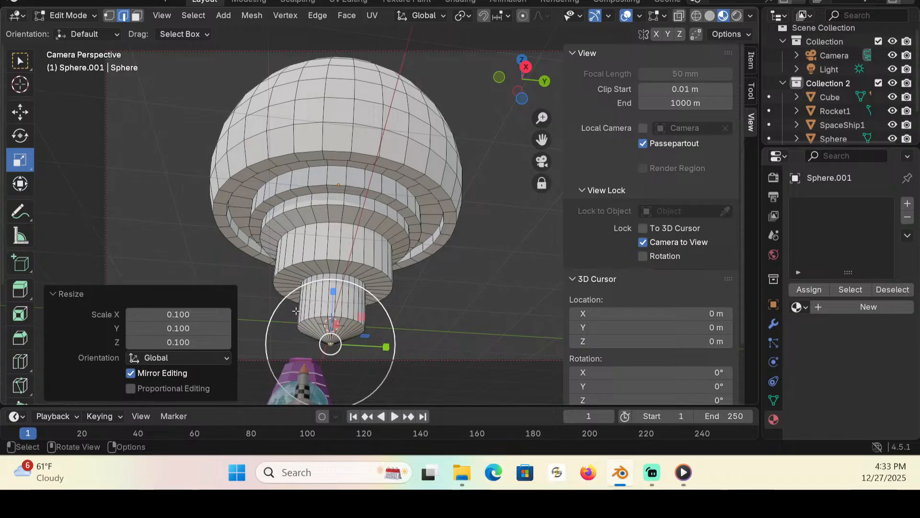
Step: Raise the small closing loop at the stem's end about 0.094 m along Z
click(23, 116)
drag(333, 290, 334, 282)
middle_drag(418, 307, 431, 334)
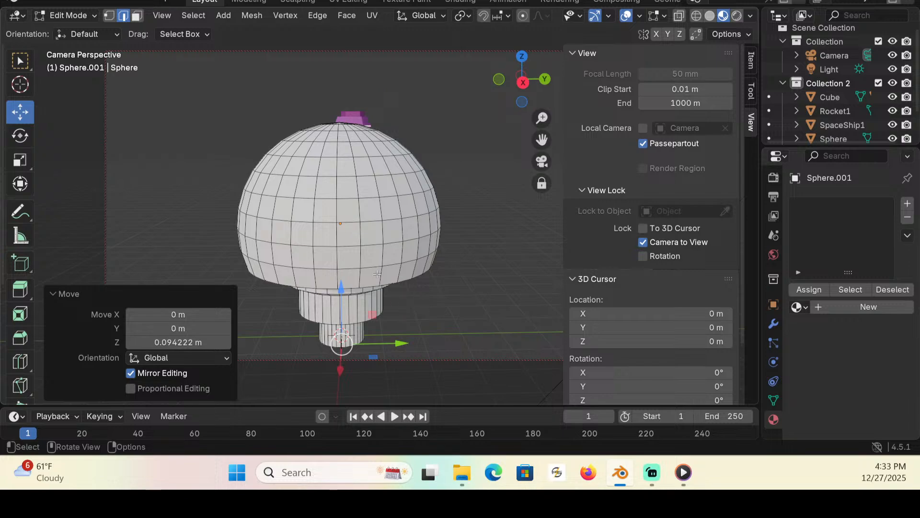
Step: In face select mode, select a block of faces two wide and four high on the dome's +X side
click(137, 16)
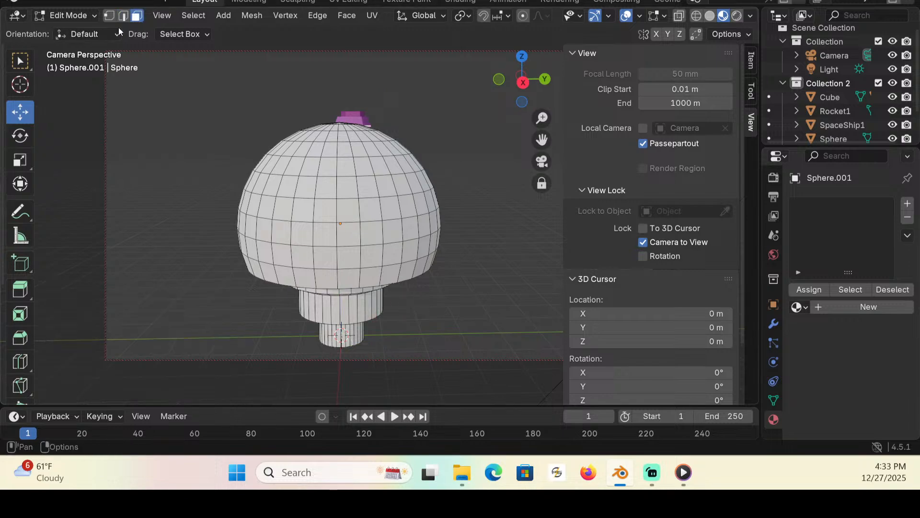
click(26, 69)
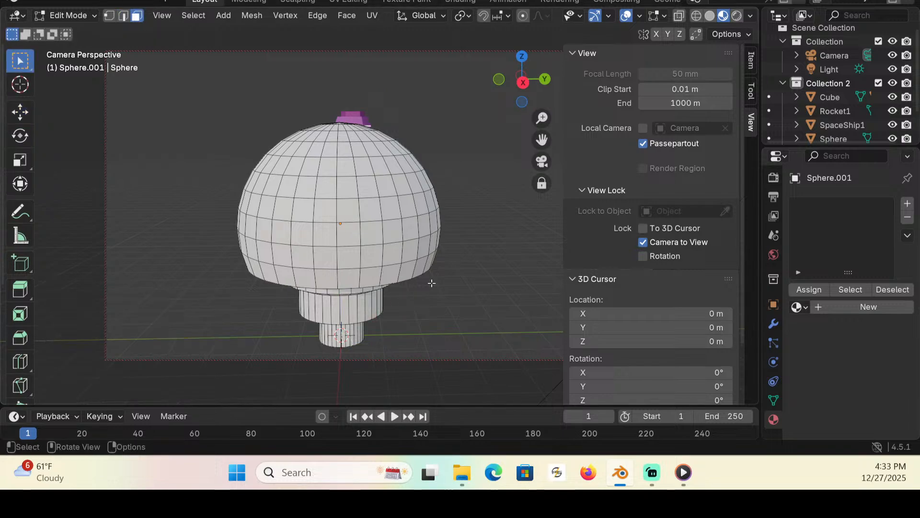
drag(327, 259, 336, 260)
click(325, 253)
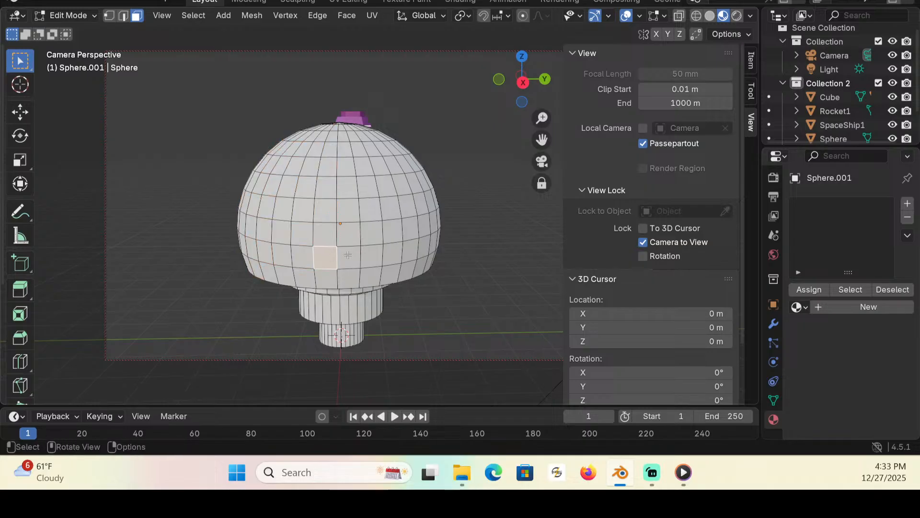
shift+click(347, 255)
shift+click(335, 234)
shift+click(328, 233)
shift+click(330, 207)
shift+click(348, 207)
shift+click(346, 187)
shift+click(330, 186)
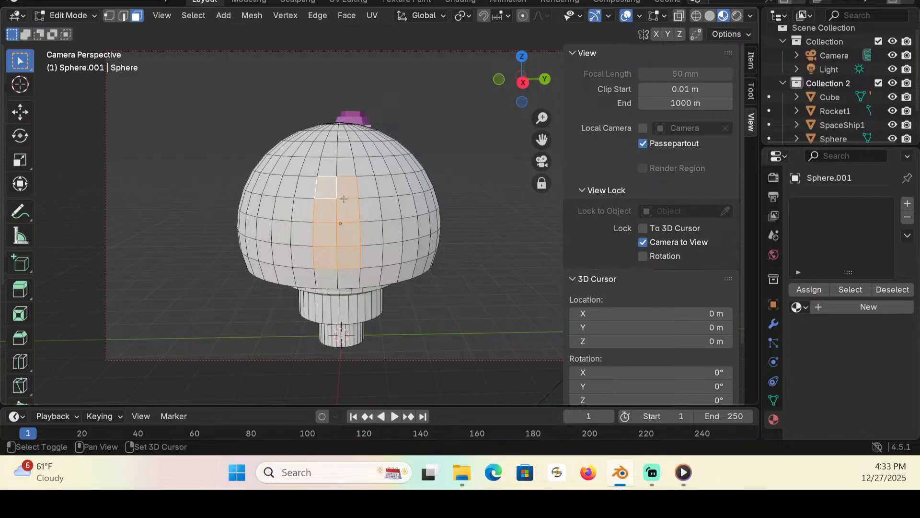
Step: Add a block of faces two wide and four high on the dome's -Y side to the selection
middle_drag(273, 229, 422, 256)
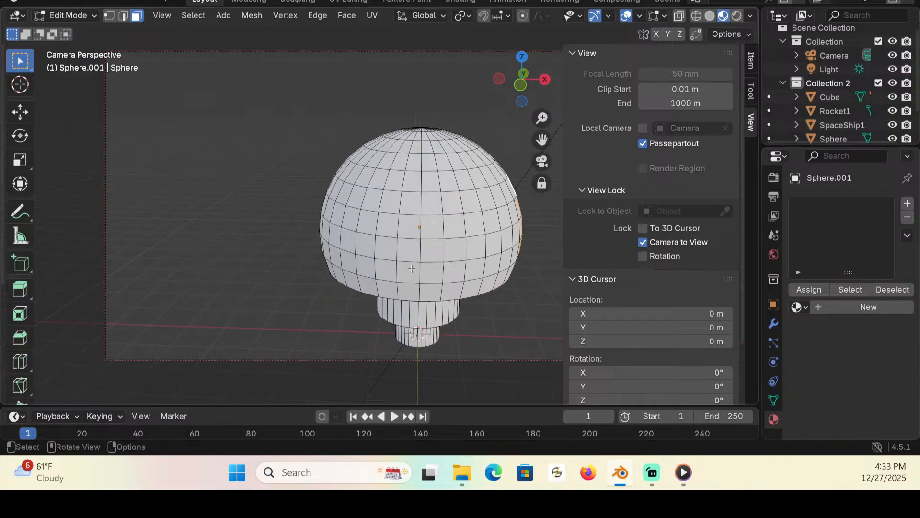
shift+click(430, 273)
shift+click(412, 249)
shift+click(433, 247)
shift+click(431, 226)
shift+click(413, 225)
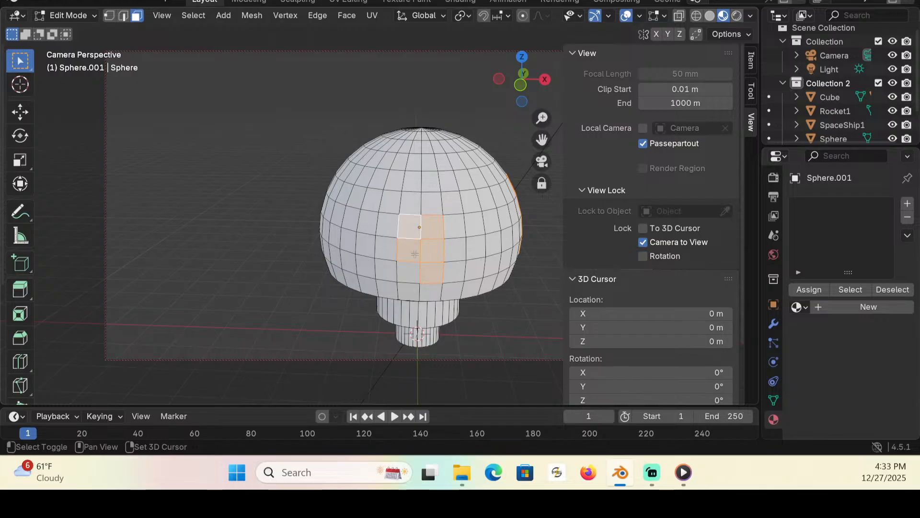
shift+click(412, 204)
shift+click(433, 204)
shift+click(409, 274)
Step: Add a matching block of faces two wide and four high on the dome's -X side to the selection
middle_drag(436, 256, 492, 264)
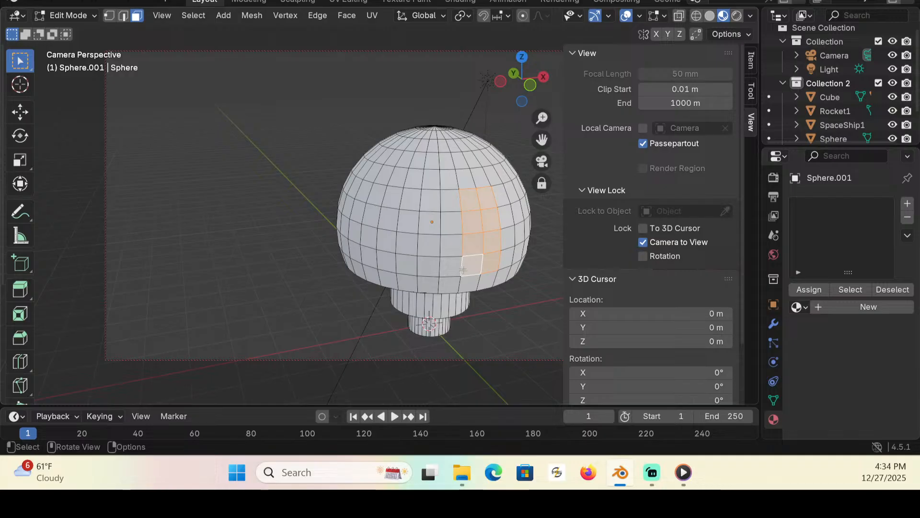
middle_drag(381, 229, 501, 233)
shift+click(428, 243)
shift+click(408, 243)
shift+click(408, 225)
shift+click(428, 224)
shift+click(428, 206)
shift+click(409, 206)
shift+click(415, 186)
shift+click(430, 185)
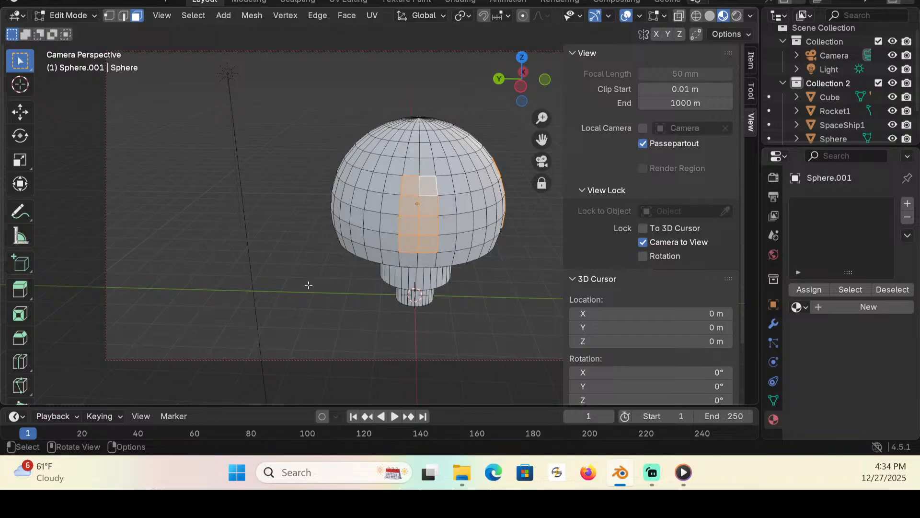
Step: Add a matching block of faces two wide and four high on the dome's +Y side to the selection
middle_drag(352, 243, 518, 247)
shift+click(351, 246)
shift+click(331, 247)
shift+click(331, 227)
shift+click(350, 227)
shift+click(350, 207)
shift+click(331, 207)
shift+click(337, 188)
Step: Extrude the four selected window blocks inward along their normals by about 0.0409 m
middle_drag(340, 187, 422, 192)
drag(27, 292, 120, 378)
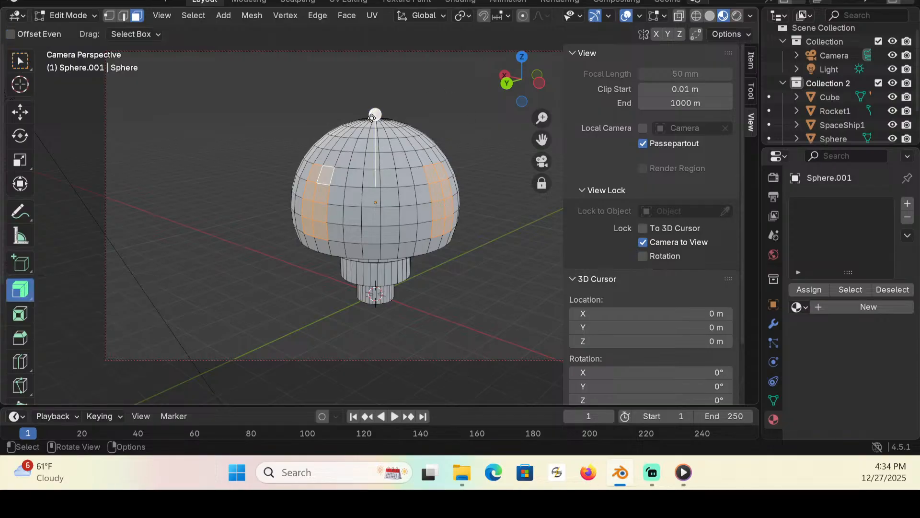
drag(375, 114, 380, 124)
Step: In edge select mode, select the horizontal edges between the recessed windows, one row above their lower rims, all around the dome
middle_drag(504, 168, 242, 181)
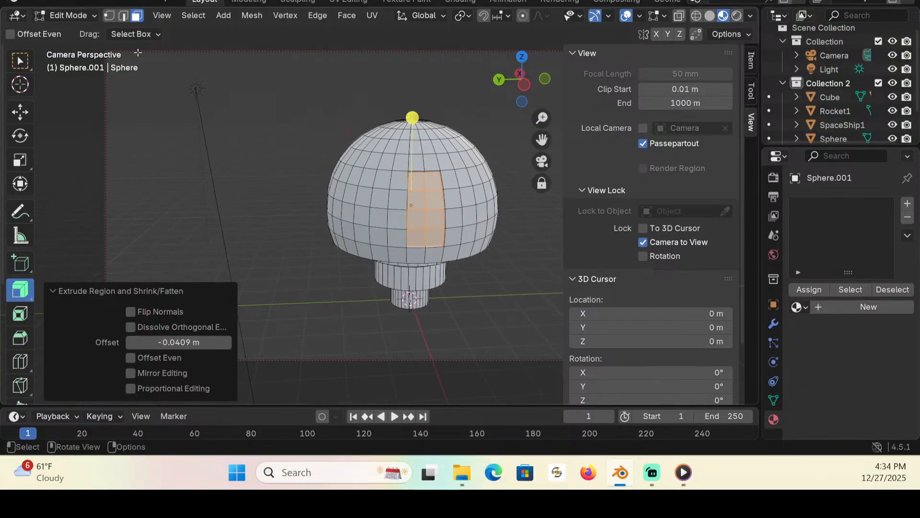
click(124, 16)
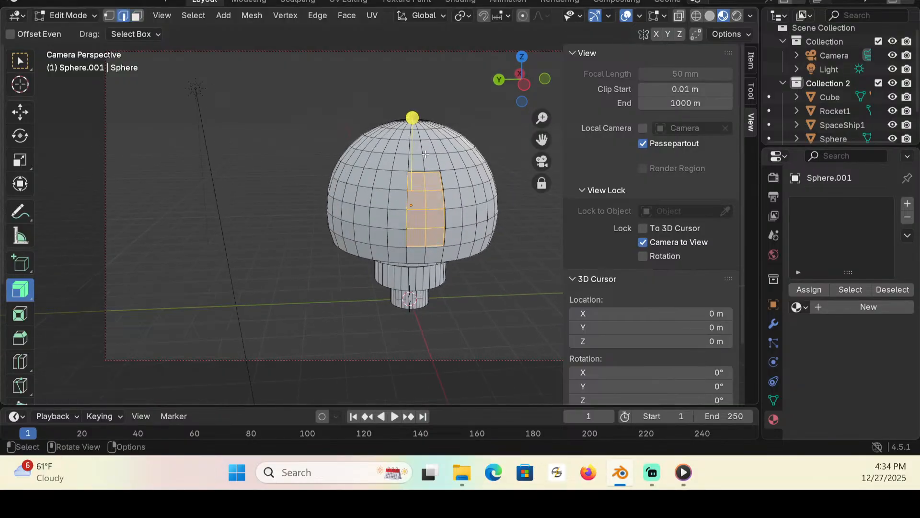
click(382, 211)
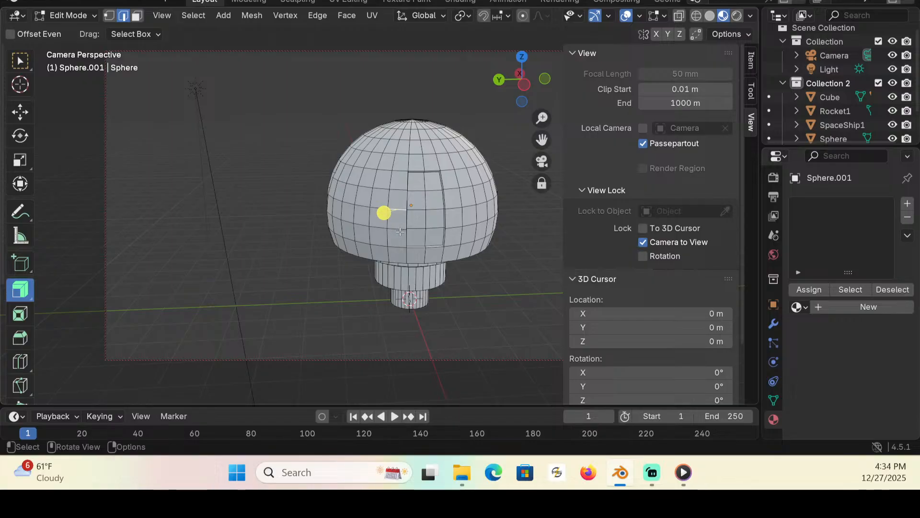
click(398, 229)
shift+click(379, 227)
shift+click(362, 224)
shift+click(348, 222)
shift+click(336, 219)
middle_drag(323, 239, 378, 255)
middle_drag(334, 225, 311, 246)
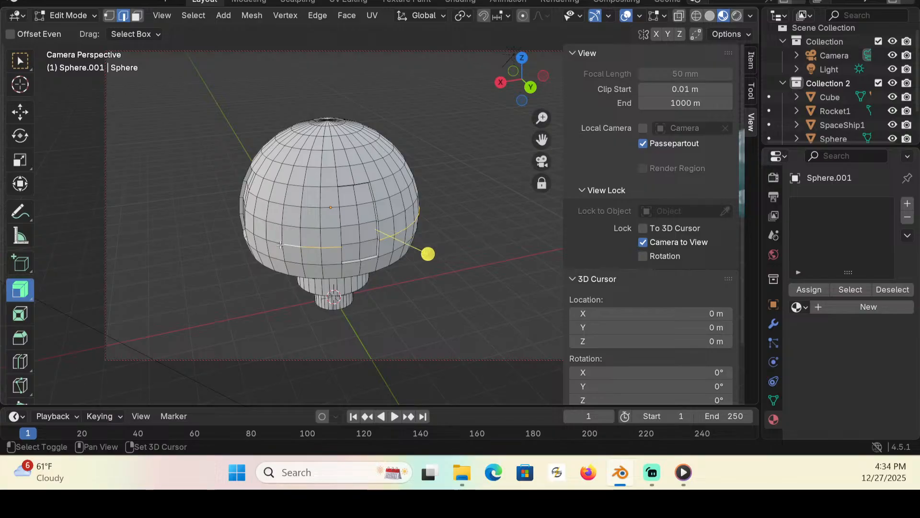
middle_drag(364, 249, 378, 286)
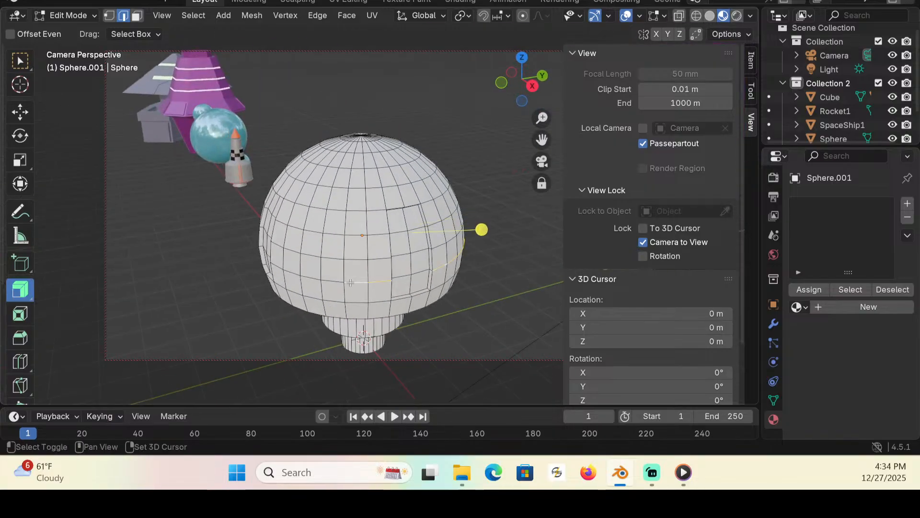
middle_drag(277, 266, 434, 300)
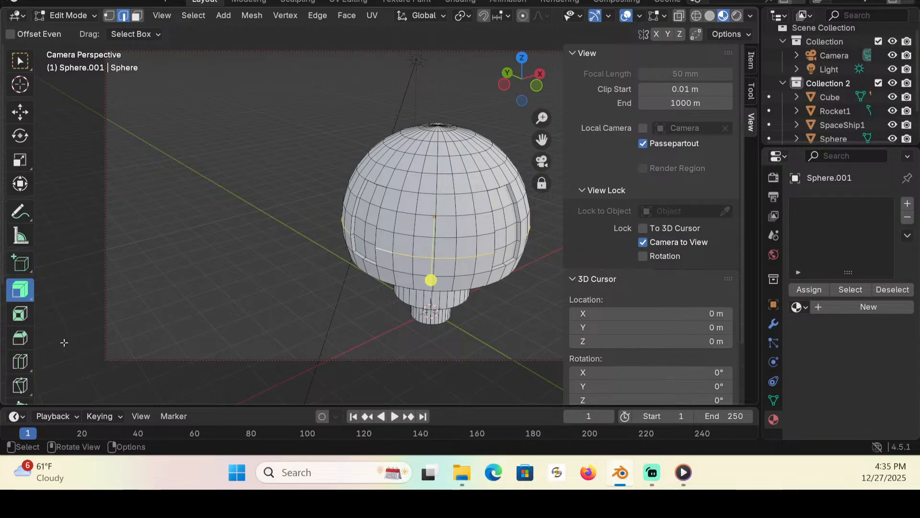
Step: Bevel the selected edges about 0.0207 m wide and extrude the resulting strips about 0.005 m inward along their normals
click(30, 335)
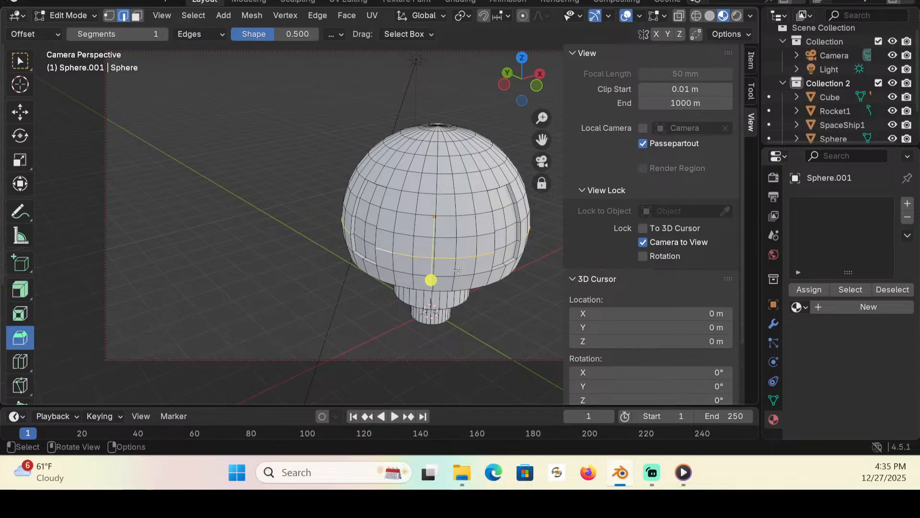
drag(431, 282, 436, 289)
click(20, 289)
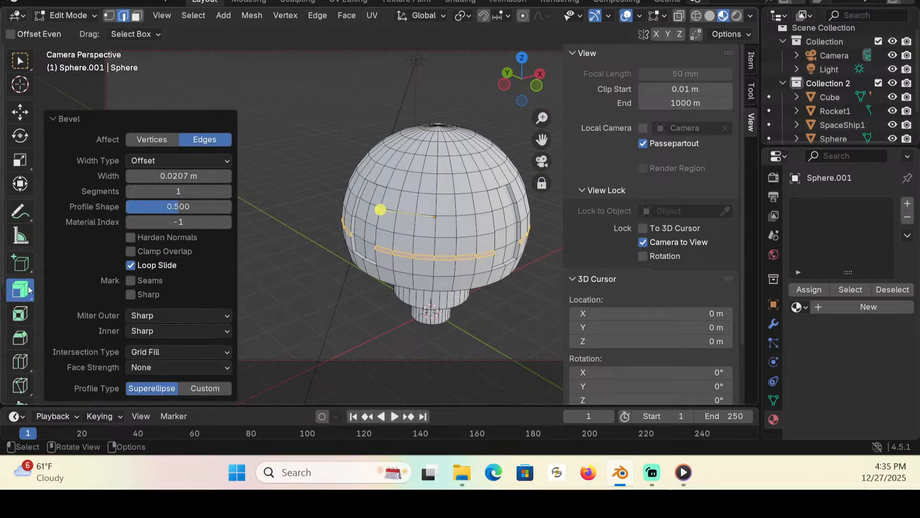
drag(380, 209, 384, 216)
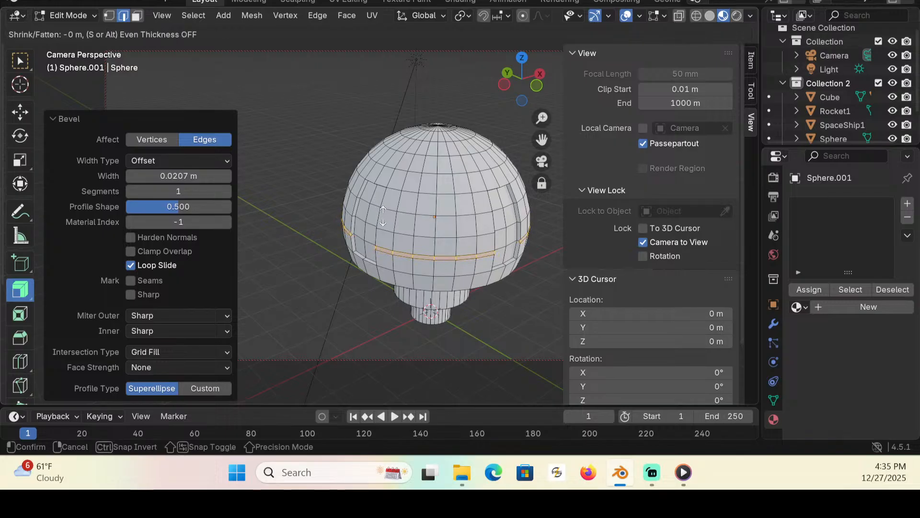
drag(384, 217, 385, 216)
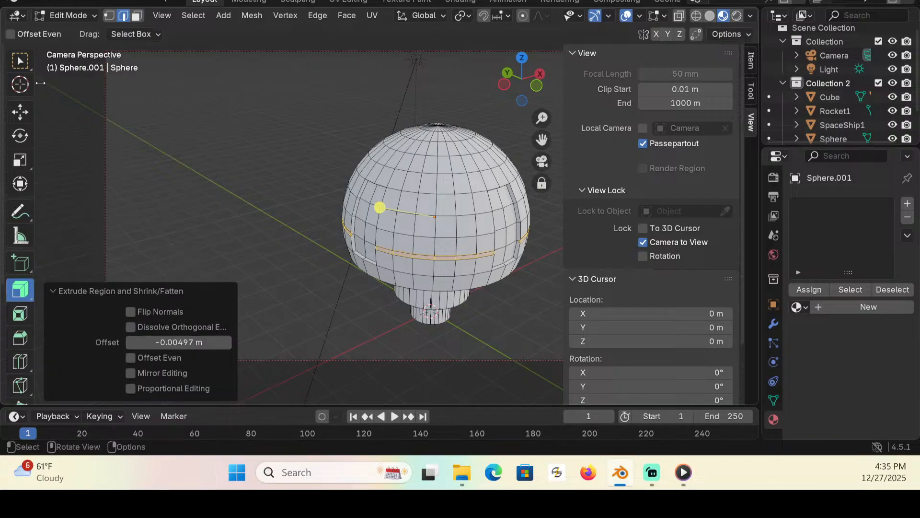
Step: Deselect the mesh, return to Object Mode and scale the dome ship to about 0.92 along Z
click(20, 62)
click(243, 178)
mouse_move(242, 181)
middle_down()
mouse_move(144, 134)
mouse_move(29, 140)
mouse_move(730, 142)
mouse_move(582, 217)
mouse_move(426, 251)
middle_up()
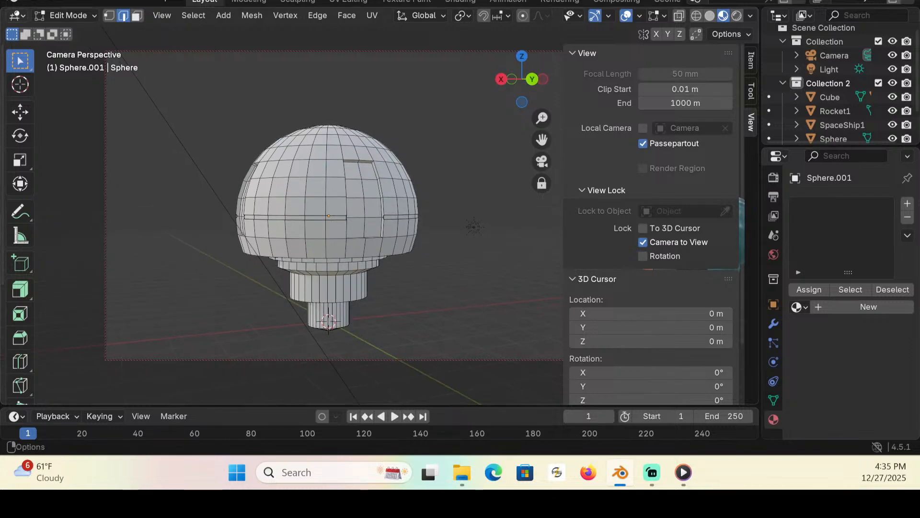
click(80, 15)
click(90, 32)
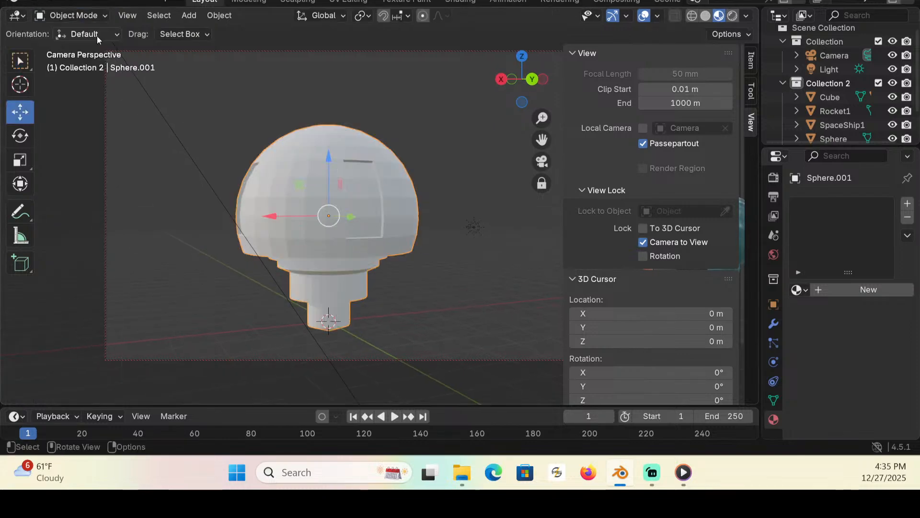
click(19, 160)
drag(330, 157, 329, 162)
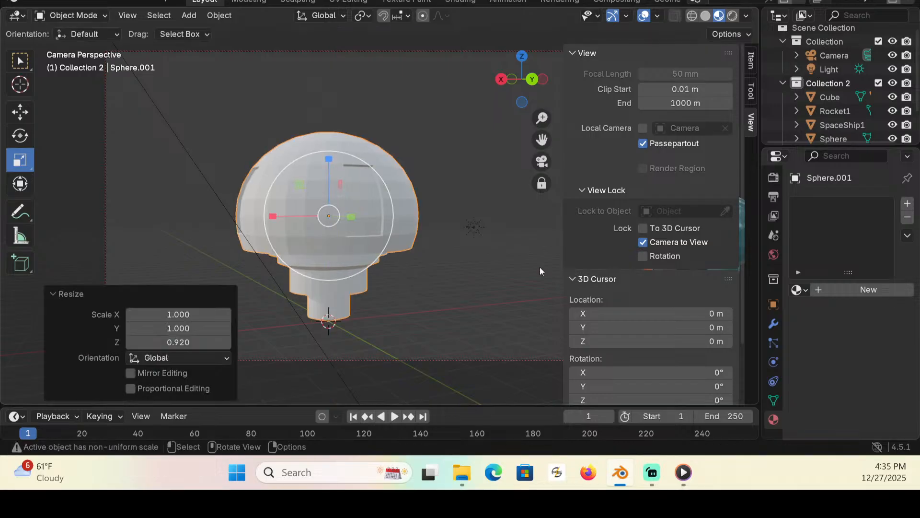
Step: Give the dome ship a new material with blue base colour #3E31E7, metallic 0.5 and roughness 0.3
click(855, 289)
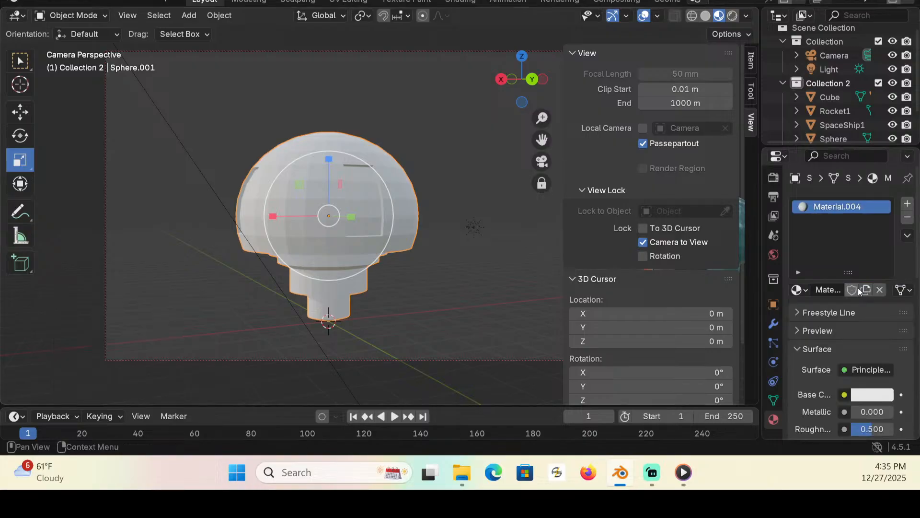
click(871, 395)
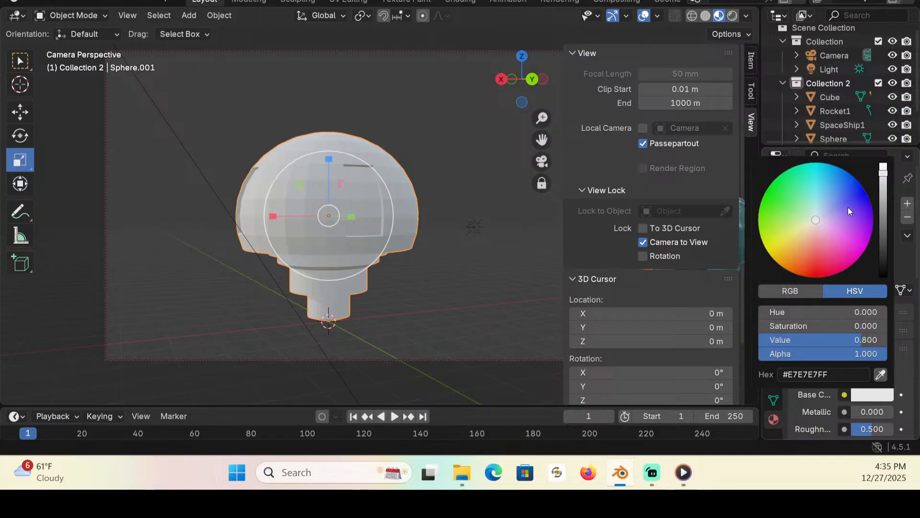
drag(852, 197, 857, 200)
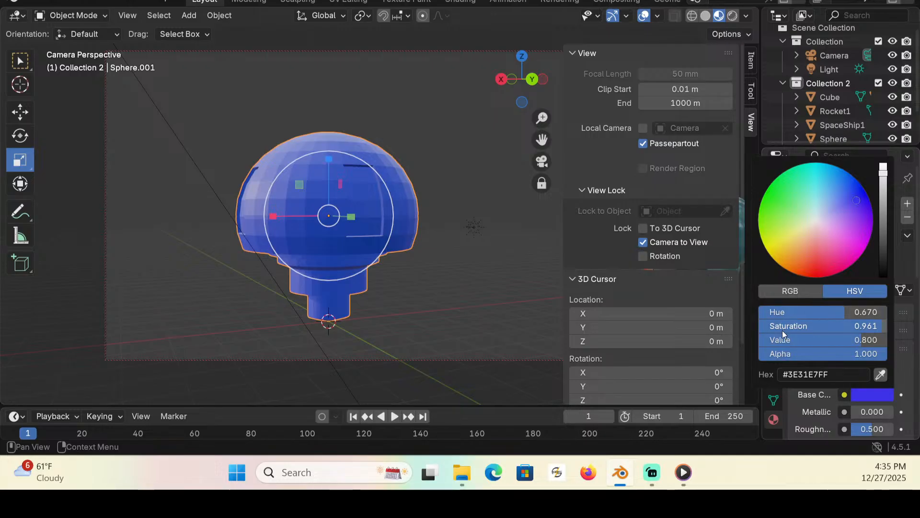
drag(867, 412, 874, 411)
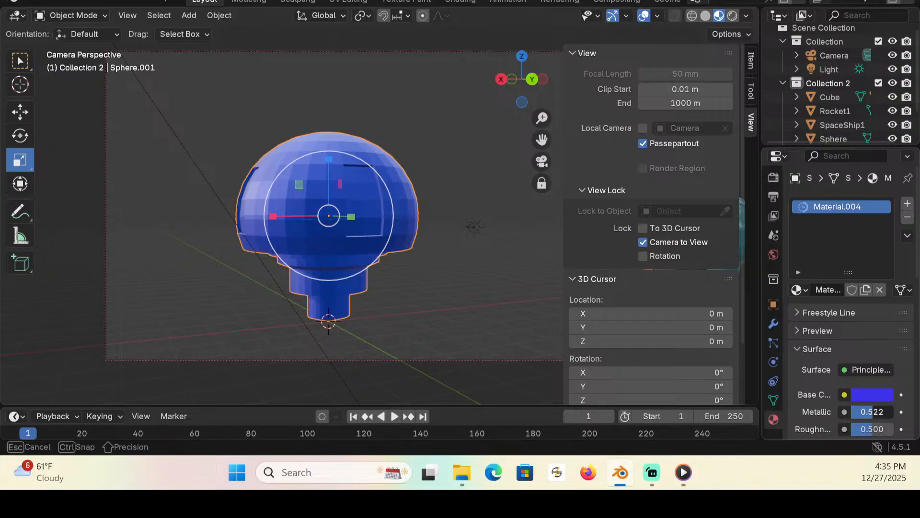
drag(870, 411, 846, 429)
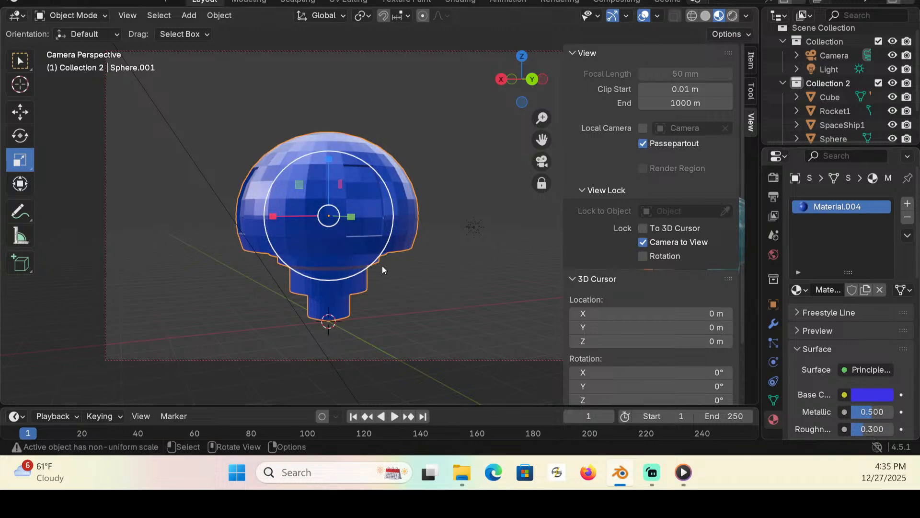
Step: Add a second material slot with a new material and enter Edit Mode with face selection
middle_drag(350, 277, 468, 285)
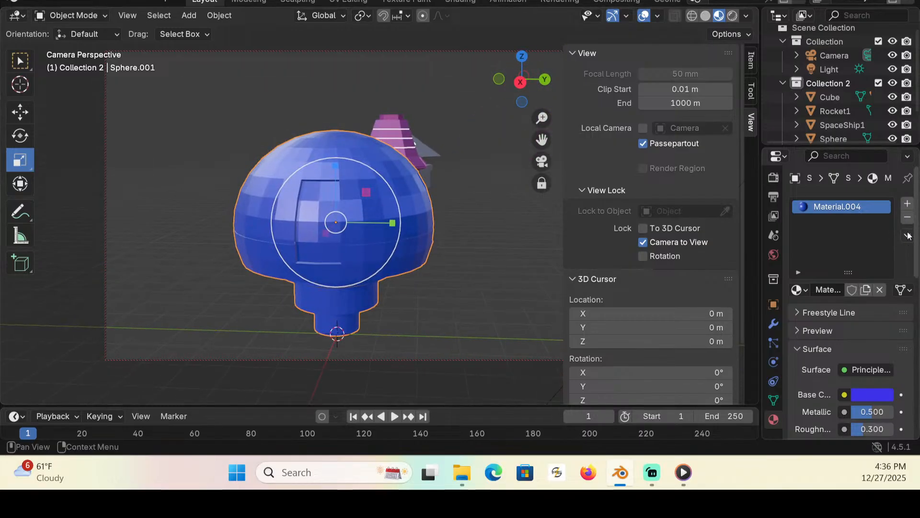
click(907, 204)
click(863, 290)
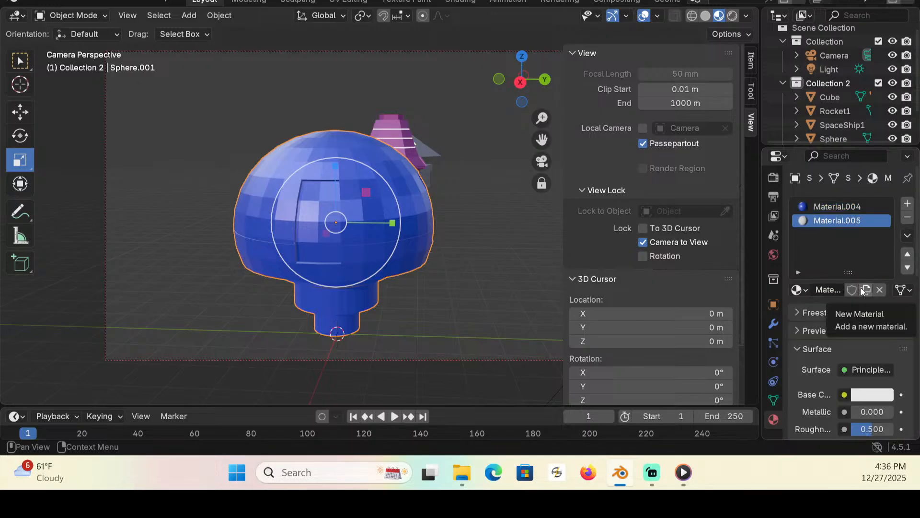
click(82, 16)
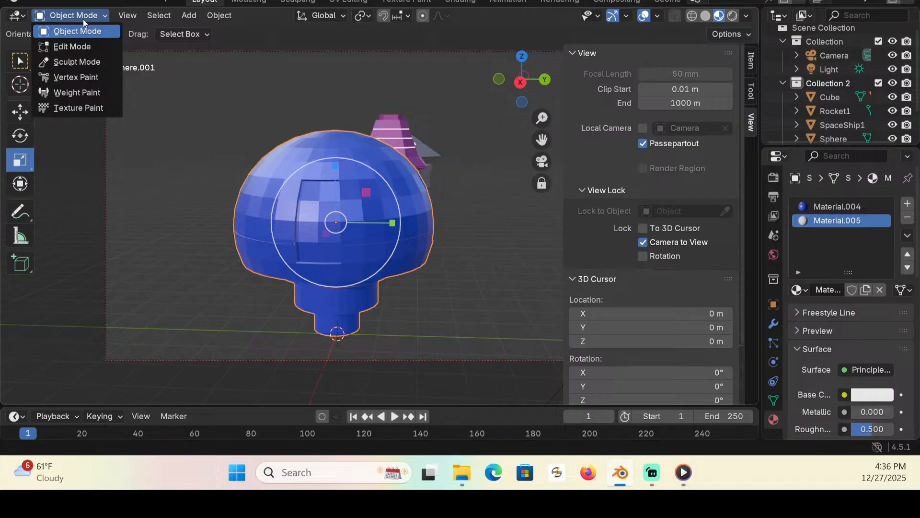
click(88, 46)
click(136, 16)
Step: Select the eight faces of the recessed window on the dome's +X side
click(312, 192)
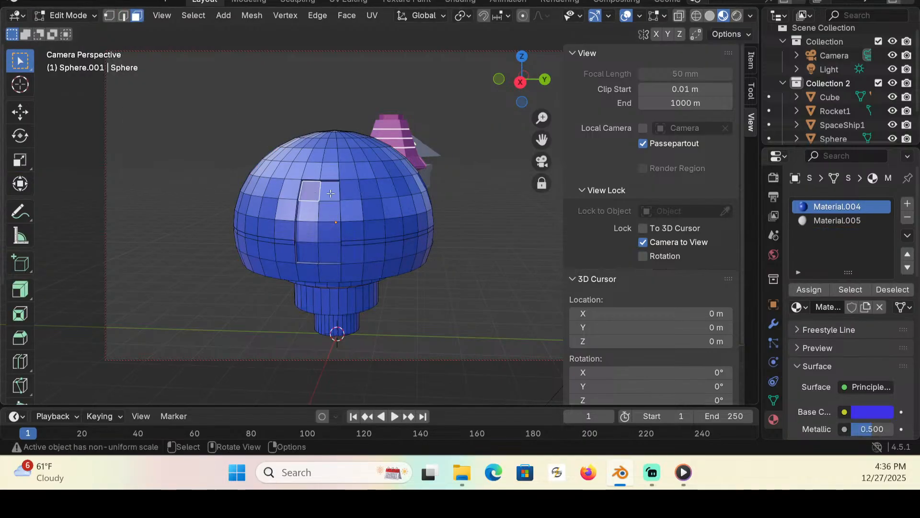
shift+click(328, 193)
shift+click(325, 210)
shift+click(312, 212)
shift+click(309, 232)
shift+click(330, 232)
shift+click(329, 253)
shift+click(307, 253)
Step: Add the eight faces of the recessed window on the dome's -Y side to the selection
middle_drag(225, 226, 383, 251)
shift+click(380, 240)
shift+click(397, 241)
shift+click(395, 263)
shift+click(378, 259)
shift+click(378, 279)
shift+click(395, 280)
shift+click(393, 298)
shift+click(379, 295)
Step: Add the eight faces of the recessed window on the dome's -X side to the selection
middle_drag(282, 246, 385, 230)
shift+click(385, 211)
shift+click(401, 214)
shift+click(396, 230)
shift+click(380, 227)
shift+click(383, 243)
shift+click(395, 249)
shift+click(395, 259)
shift+click(380, 258)
Step: Add the faces of the recessed window on the dome's +Y side one by one to the selection
middle_drag(335, 231, 374, 224)
shift+click(321, 192)
shift+click(337, 193)
shift+click(336, 210)
shift+click(319, 210)
shift+click(320, 226)
shift+click(336, 226)
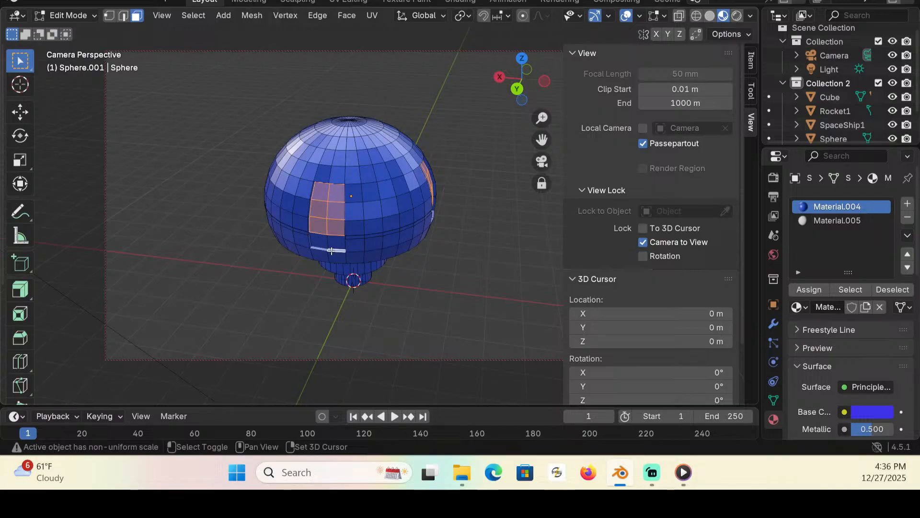
shift+click(321, 241)
Step: Start a fresh face selection with the recessed window on the dome's +Y side
click(338, 241)
shift+click(321, 241)
shift+click(320, 226)
shift+click(335, 226)
shift+drag(328, 228, 331, 195)
Step: Add the recessed window blocks on the dome's +X, -Y and -X sides to the face selection
middle_drag(277, 219, 384, 217)
shift+drag(304, 235, 287, 288)
middle_drag(278, 289, 397, 299)
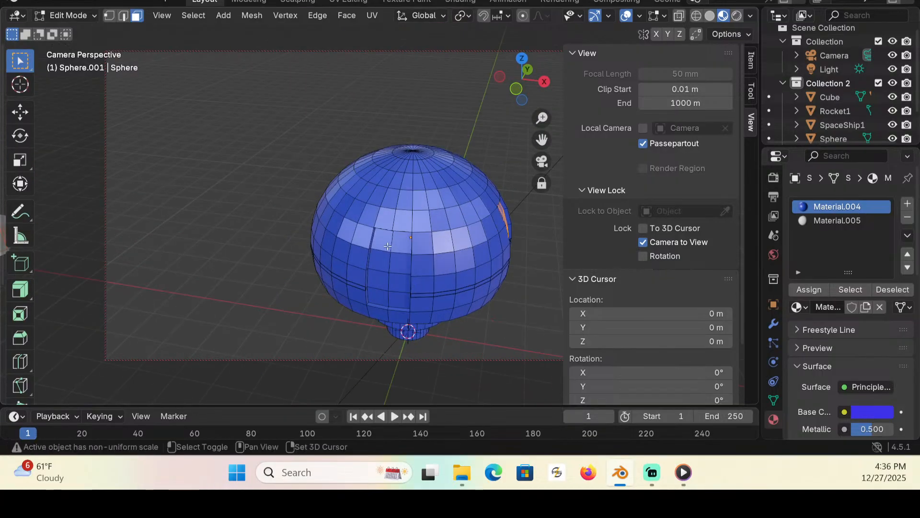
middle_drag(310, 293, 470, 298)
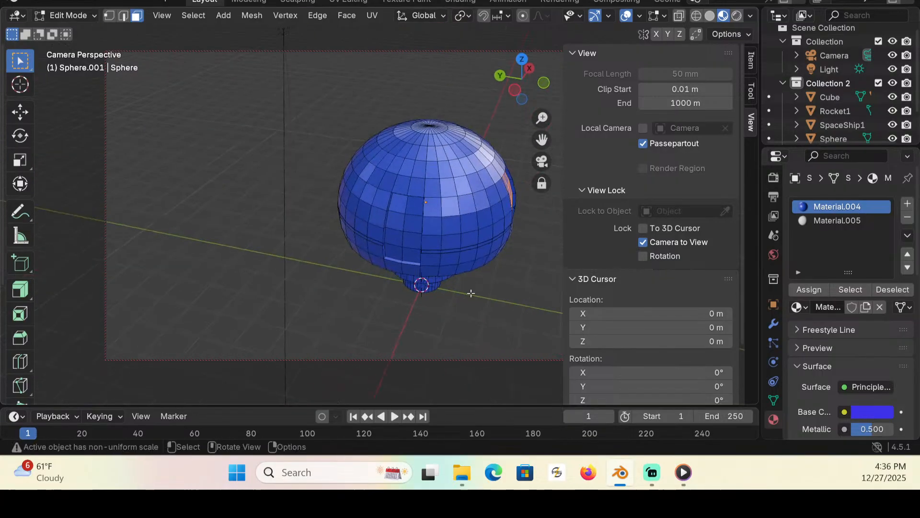
shift+drag(397, 208, 417, 259)
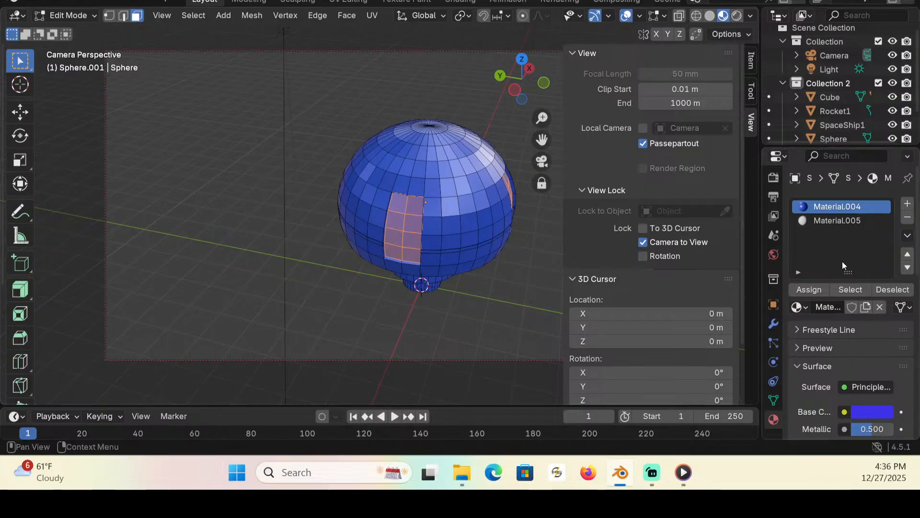
Step: Assign Material.005 to the selected window faces and set its base colour to pale yellow #E7DFA4
click(815, 220)
click(813, 289)
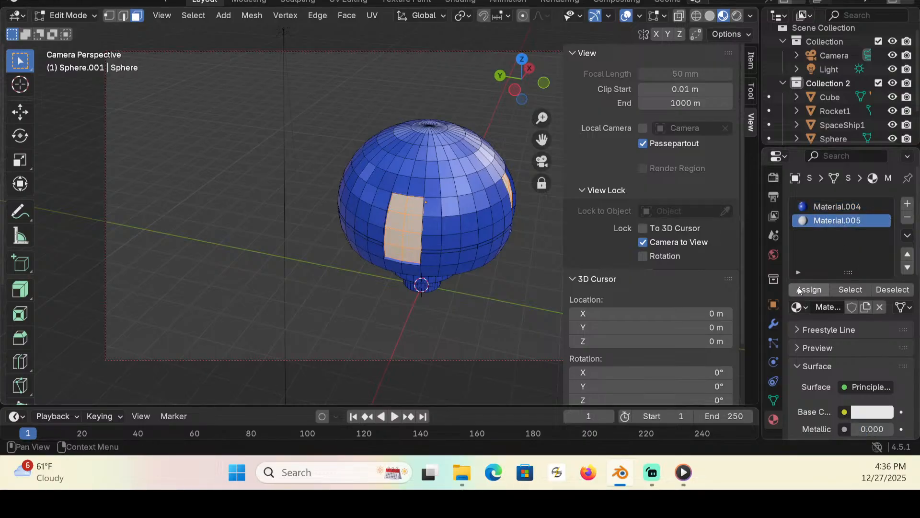
click(882, 414)
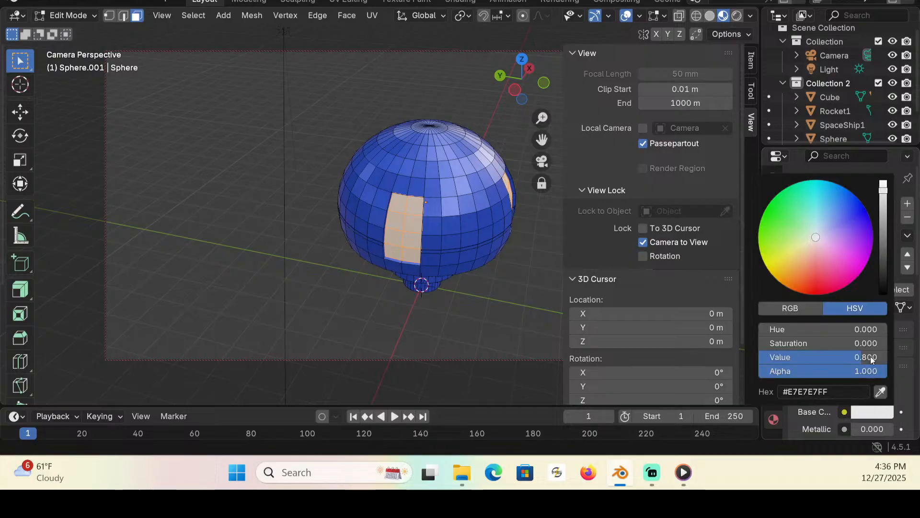
drag(803, 246, 803, 247)
Step: Copy the hex code of the window material's base colour
click(842, 392)
key(ctrl+c)
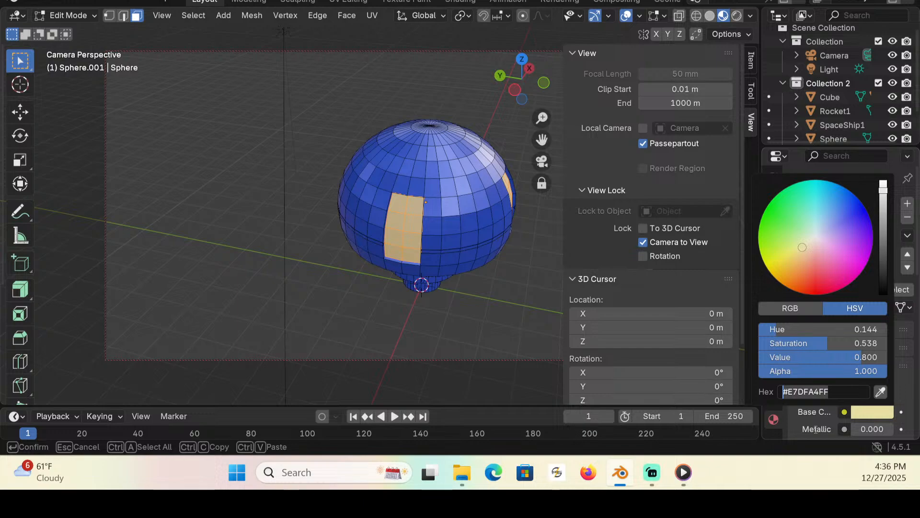
key(Return)
scroll(832, 393, down, 6)
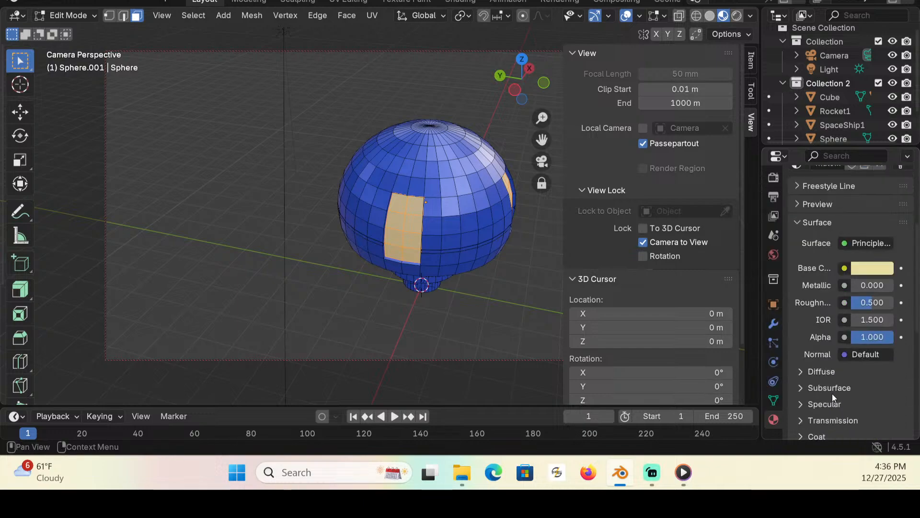
Step: Set the window material's emission colour to the copied #E7DFA4FF and raise its emission strength
scroll(831, 392, down, 3)
scroll(850, 398, down, 3)
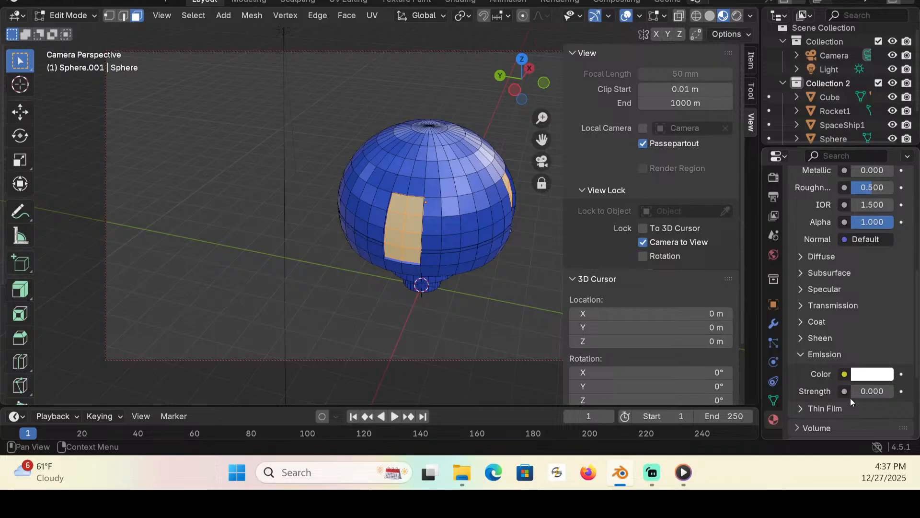
click(869, 377)
click(837, 354)
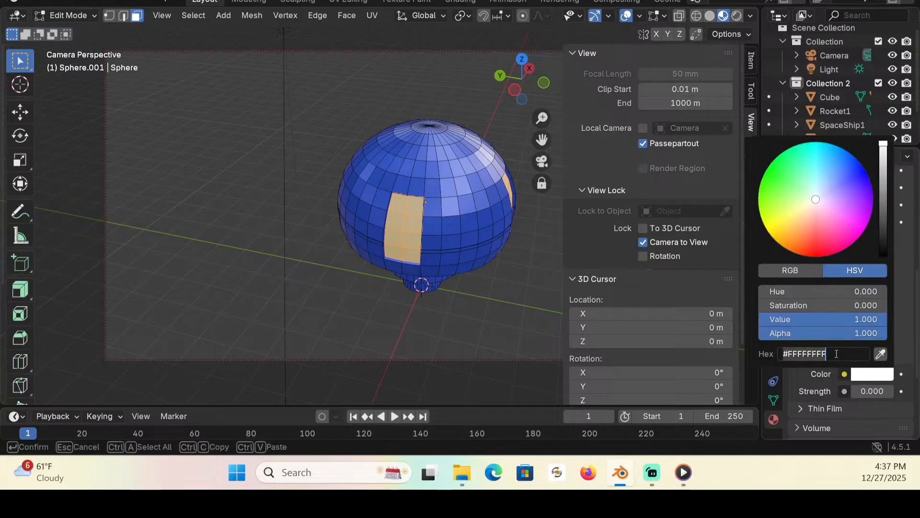
key(ctrl+a)
key(ctrl+v)
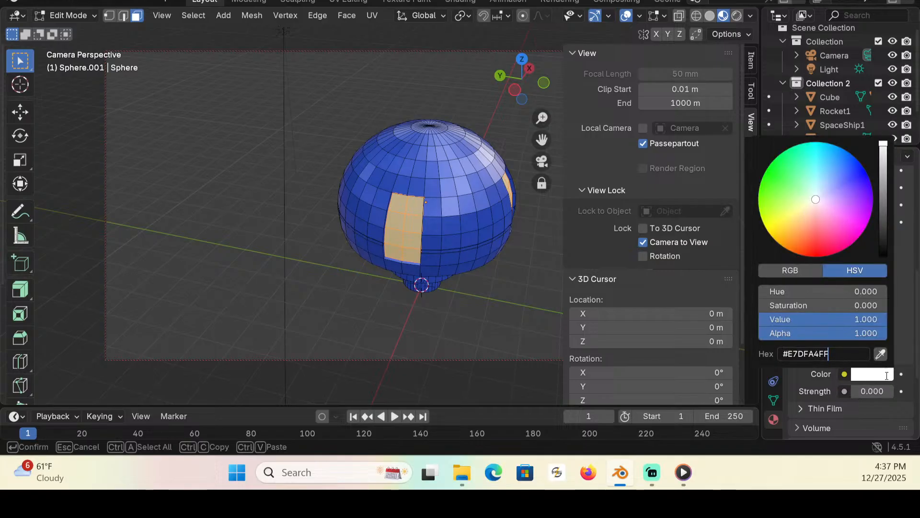
key(Return)
drag(876, 391, 887, 392)
scroll(858, 238, up, 12)
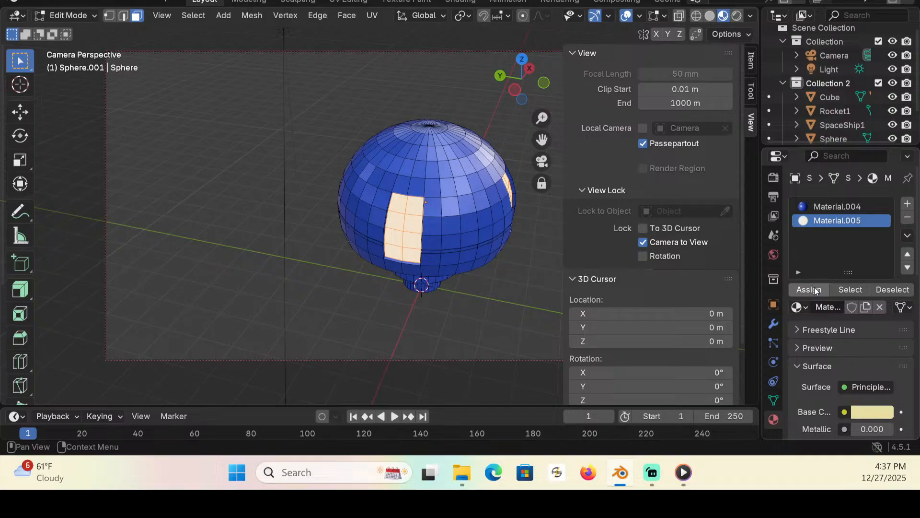
Step: Inspect the dome-shaped ship's glowing windows in Object Mode with rendered shading
mouse_move(446, 231)
middle_down()
mouse_move(323, 174)
mouse_move(312, 109)
mouse_move(232, 170)
mouse_move(140, 174)
mouse_move(178, 217)
middle_up()
click(737, 15)
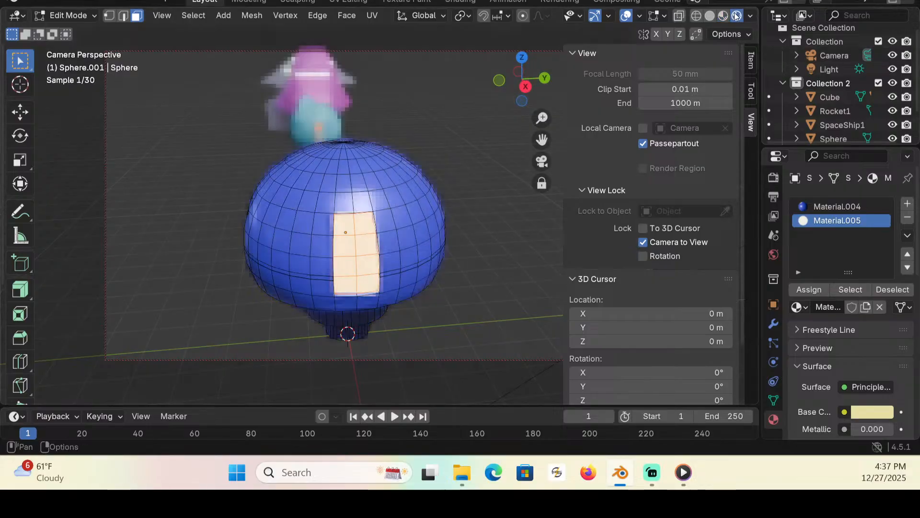
click(68, 16)
click(74, 28)
mouse_move(456, 165)
middle_down()
mouse_move(457, 190)
mouse_move(455, 168)
middle_up()
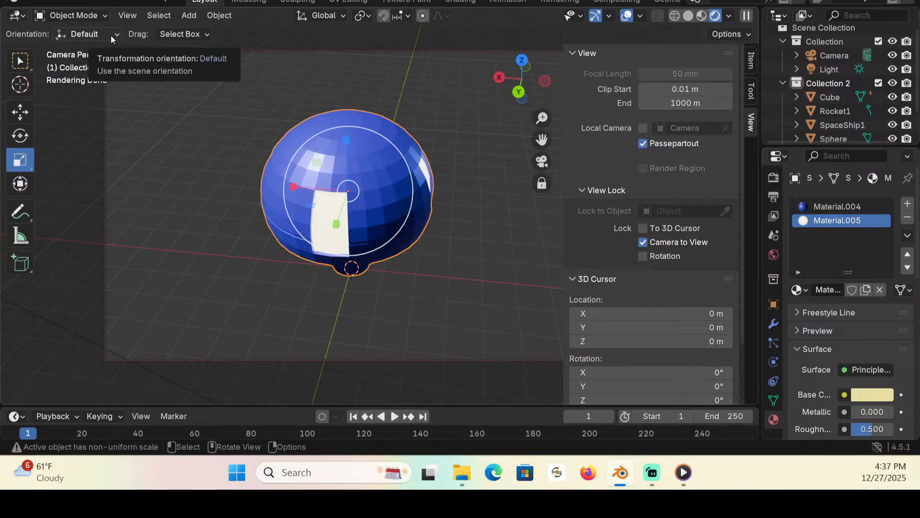
Step: Return to Edit Mode with material preview shading and select the lower tiers of the stepped stem under the dome
click(96, 16)
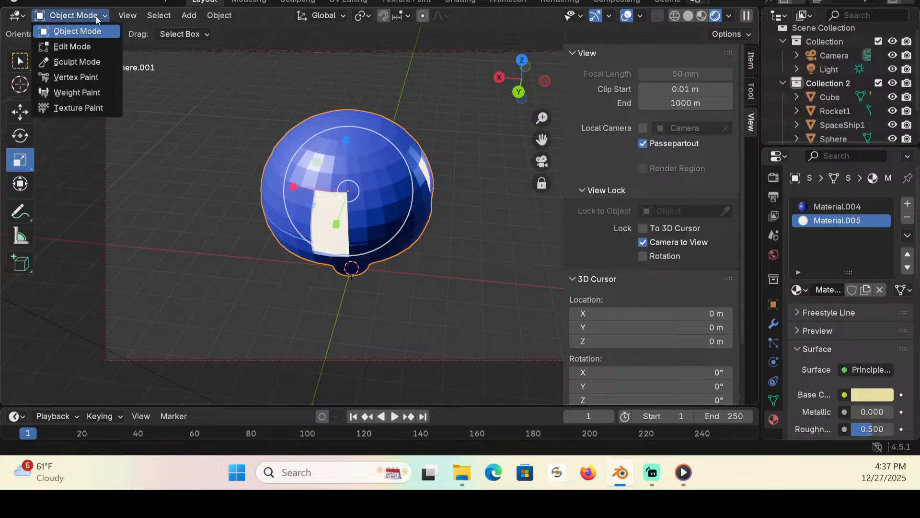
click(87, 47)
mouse_move(378, 329)
middle_down()
mouse_move(355, 282)
mouse_move(366, 250)
mouse_move(369, 273)
mouse_move(454, 282)
mouse_move(431, 237)
mouse_move(403, 248)
mouse_move(398, 205)
mouse_move(369, 258)
middle_up()
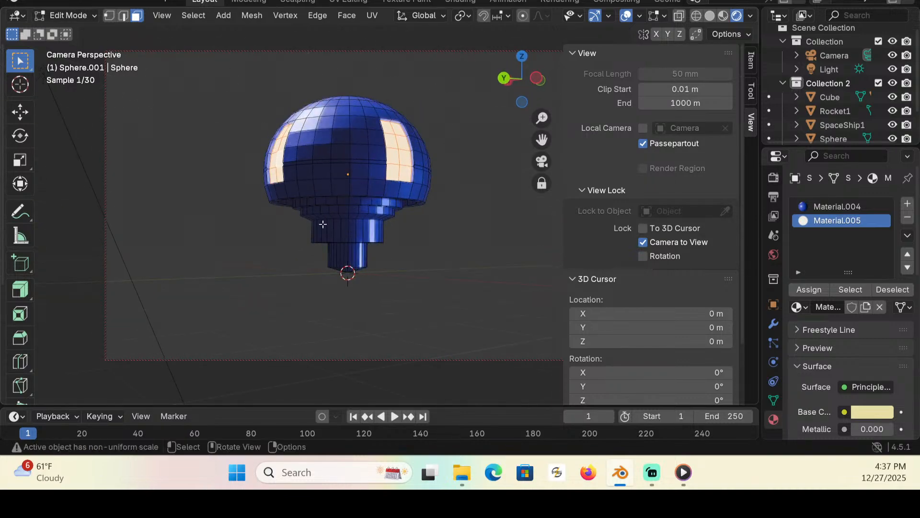
click(724, 16)
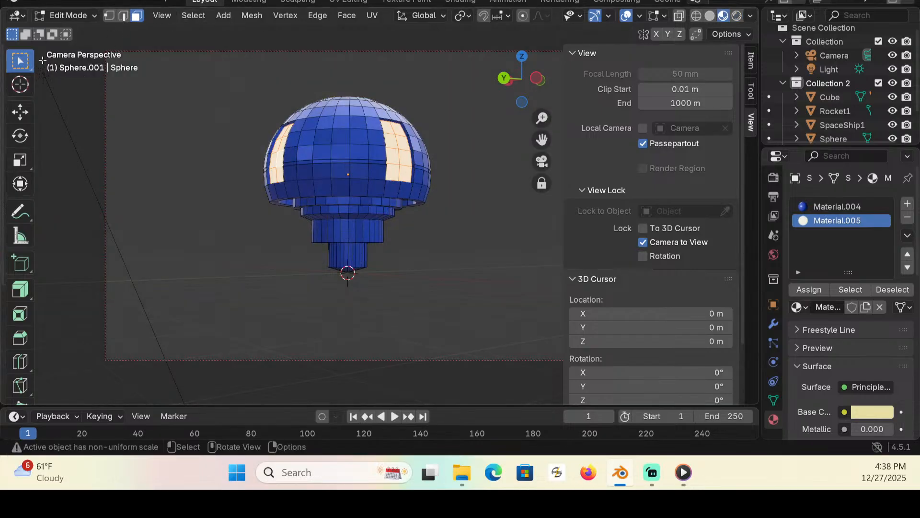
drag(253, 282, 414, 222)
middle_drag(356, 261, 289, 315)
drag(290, 315, 479, 197)
middle_drag(416, 257, 393, 306)
drag(288, 286, 436, 207)
middle_drag(417, 230, 385, 274)
drag(383, 332, 420, 297)
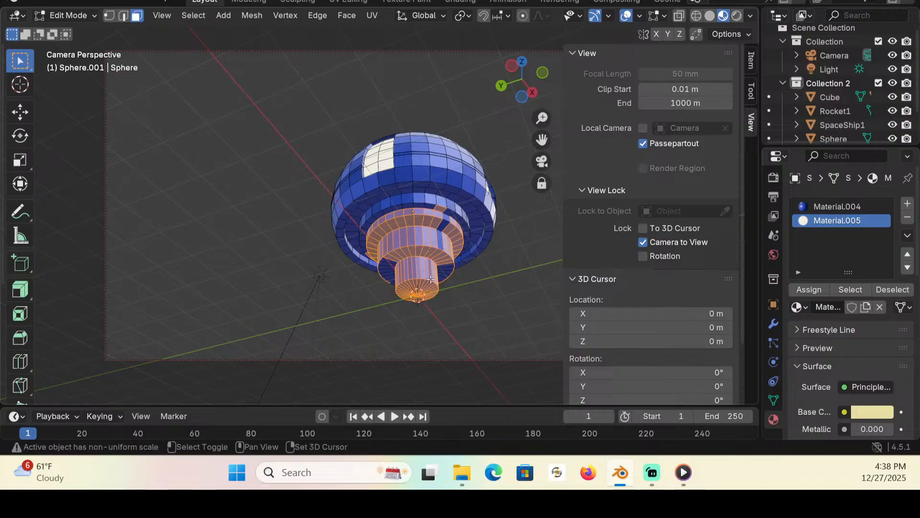
Step: Extend the selection to the stem's uppermost ring and the missed underside faces on the side facing the view
drag(428, 253, 448, 217)
shift+drag(390, 222, 456, 213)
shift+drag(369, 222, 390, 214)
shift+click(387, 206)
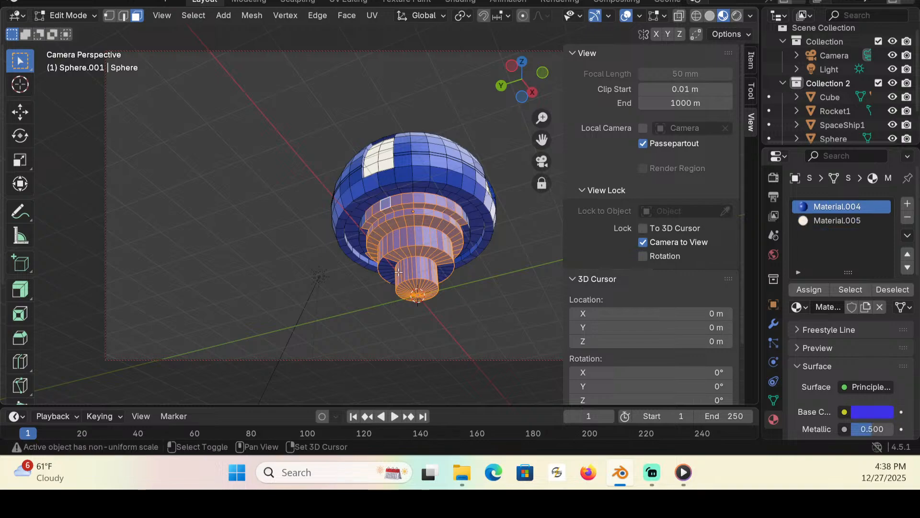
shift+drag(385, 261, 393, 279)
shift+drag(438, 260, 446, 289)
Step: Add the uppermost ring faces and missed underside faces on the stem's adjacent side to the selection
middle_drag(390, 284, 309, 283)
shift+drag(308, 242, 321, 277)
shift+click(264, 209)
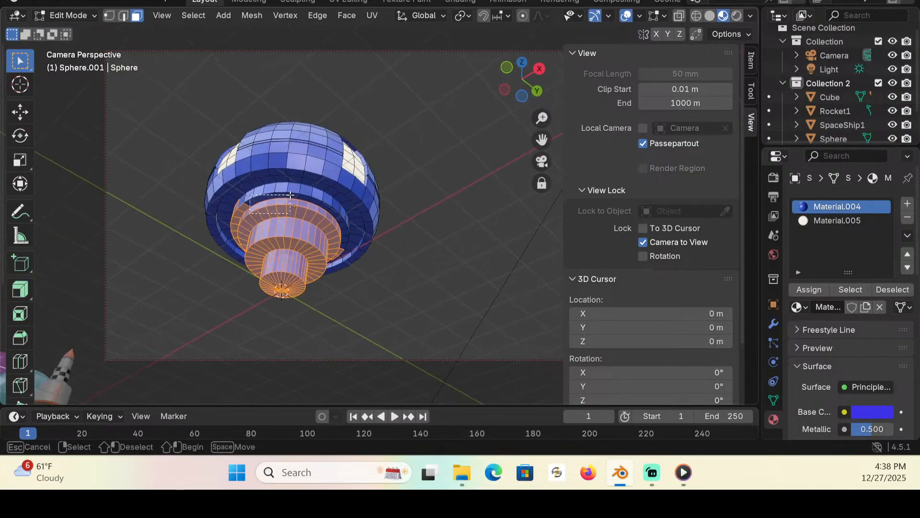
shift+click(287, 188)
shift+drag(299, 214, 325, 201)
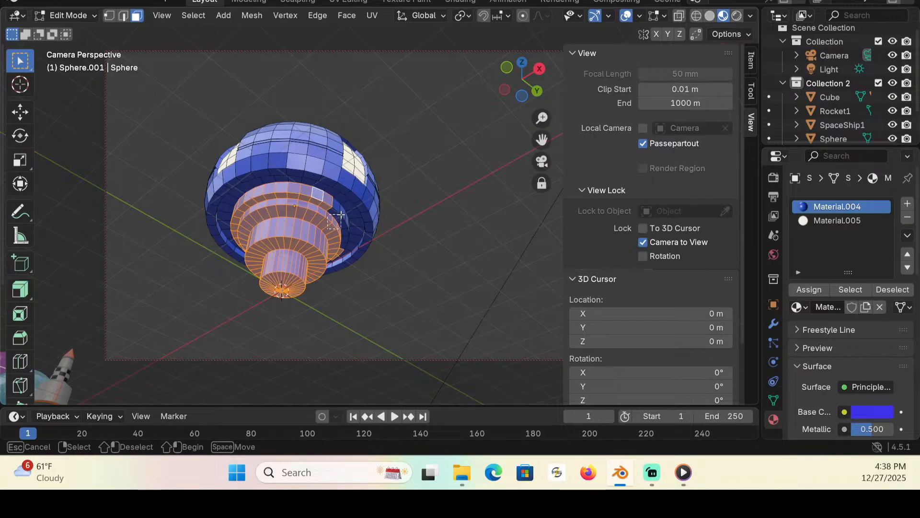
shift+drag(339, 243, 345, 227)
shift+click(345, 219)
Step: Add the stem faces still missing around the remaining sides and remove the stray dome face from the selection
middle_drag(334, 219, 175, 267)
shift+middle_drag(413, 278, 338, 294)
shift+drag(337, 305, 351, 270)
shift+drag(302, 250, 381, 244)
middle_drag(374, 283, 235, 262)
shift+middle_drag(463, 276, 376, 313)
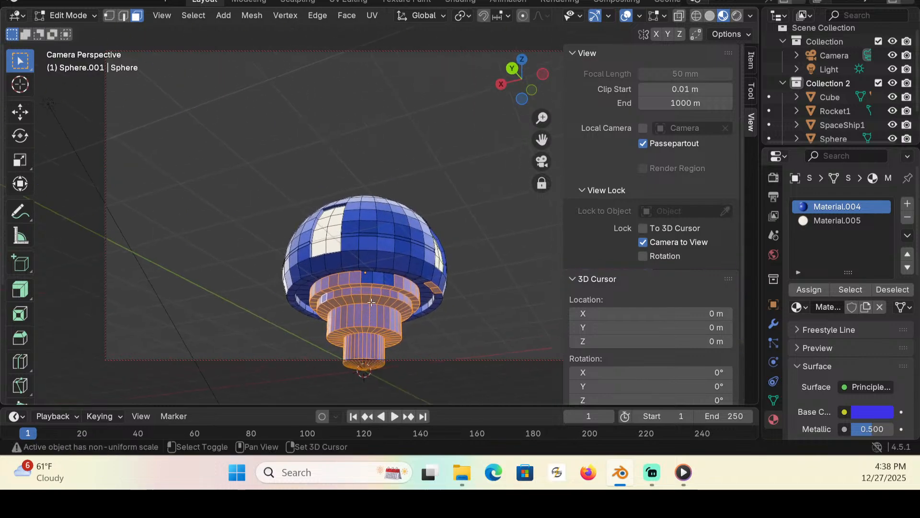
shift+drag(353, 299, 389, 281)
shift+click(434, 290)
middle_drag(404, 325, 437, 206)
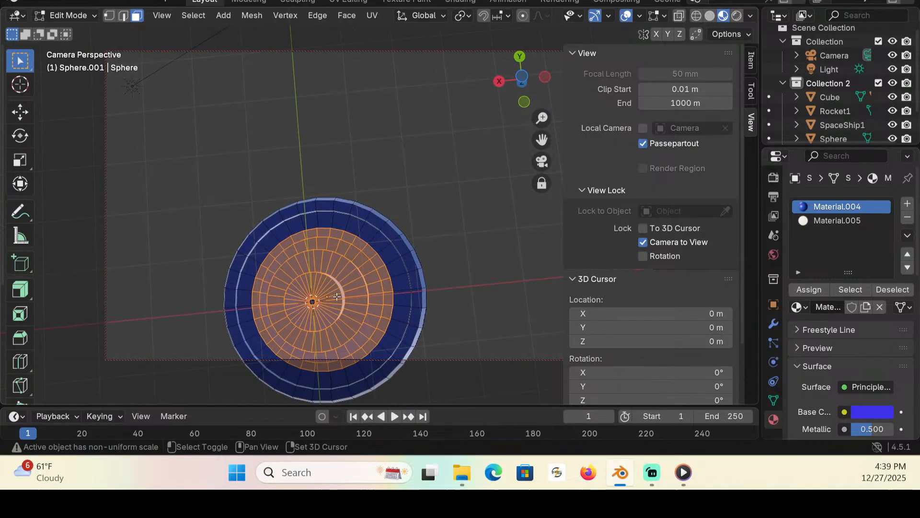
middle_drag(347, 337, 461, 172)
middle_drag(342, 314, 431, 294)
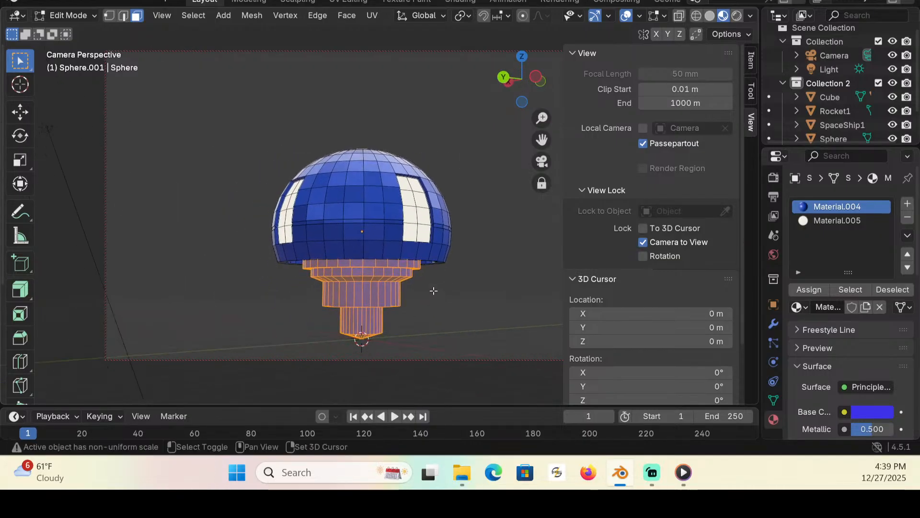
Step: Create Material.006 in a new slot, colour it dark purple and assign it to the selected stem faces
click(908, 204)
click(837, 304)
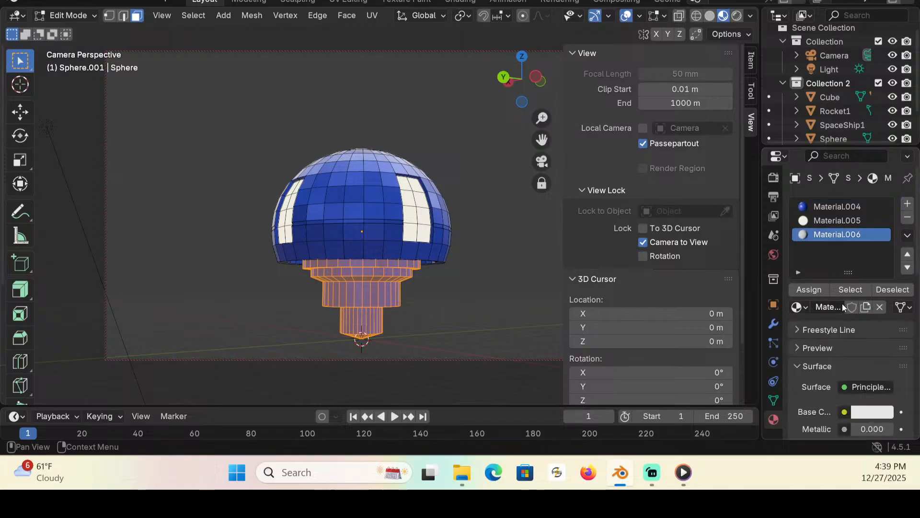
click(872, 413)
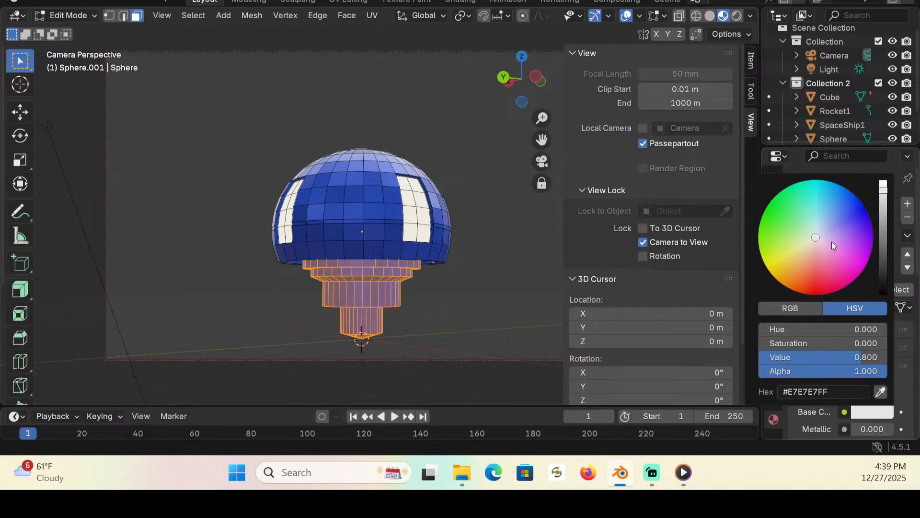
drag(865, 237, 867, 238)
drag(883, 192, 883, 241)
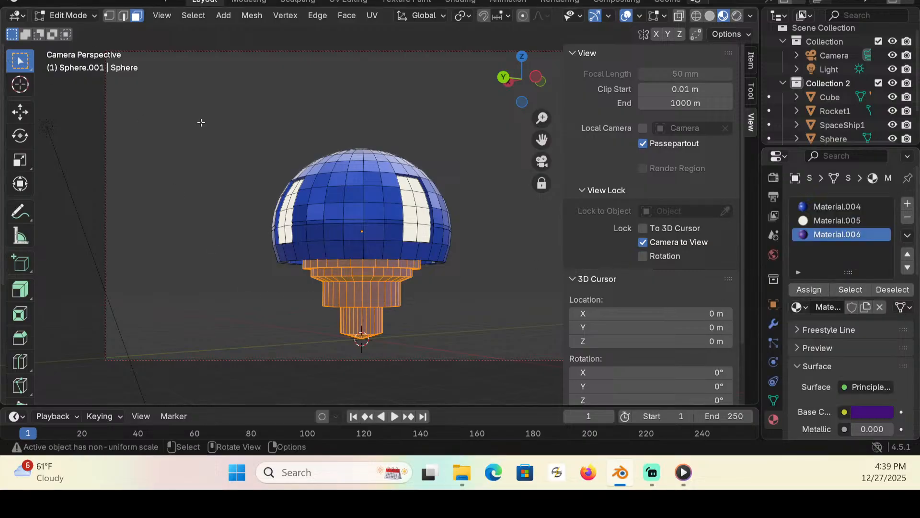
Step: Clear the face selection, return to Object Mode and save RandomSpaceships.blend
click(253, 129)
middle_drag(263, 137, 375, 208)
click(62, 14)
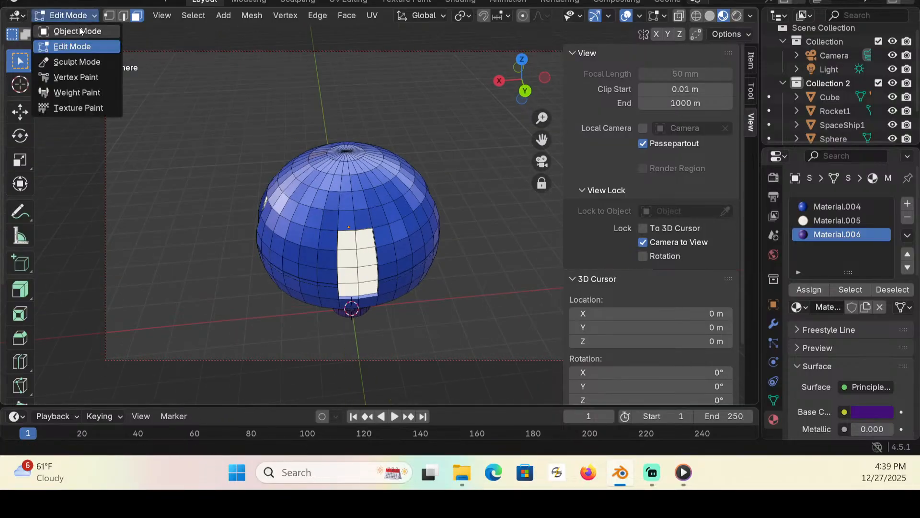
click(79, 27)
key(ctrl+s)
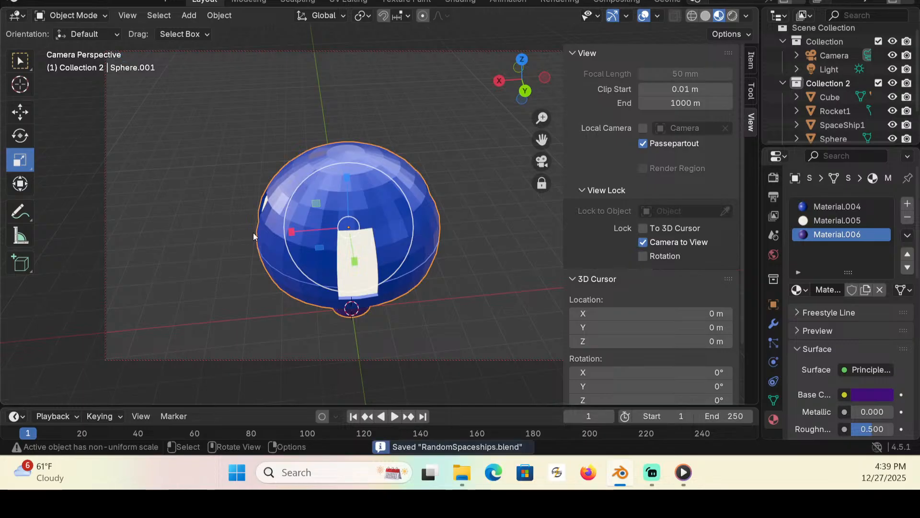
Step: Move the dome-shaped ship along the X axis to stand beside the other spaceships
click(16, 114)
drag(291, 232, 447, 225)
scroll(446, 289, down, 3)
scroll(444, 291, down, 5)
drag(351, 212, 390, 209)
middle_drag(471, 237, 465, 203)
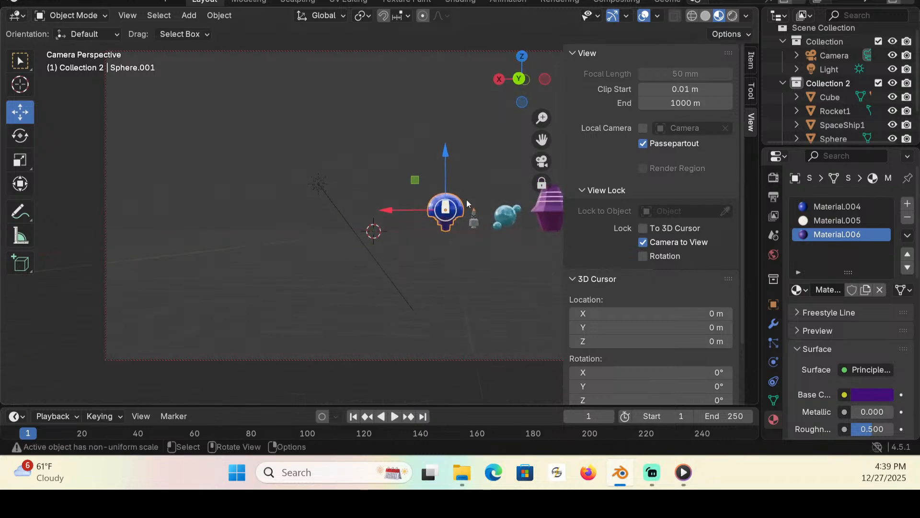
Step: Scale the dome-shaped ship down slightly and save the file
click(26, 164)
drag(487, 159, 450, 152)
click(20, 111)
middle_drag(299, 252, 345, 290)
scroll(398, 252, up, 4)
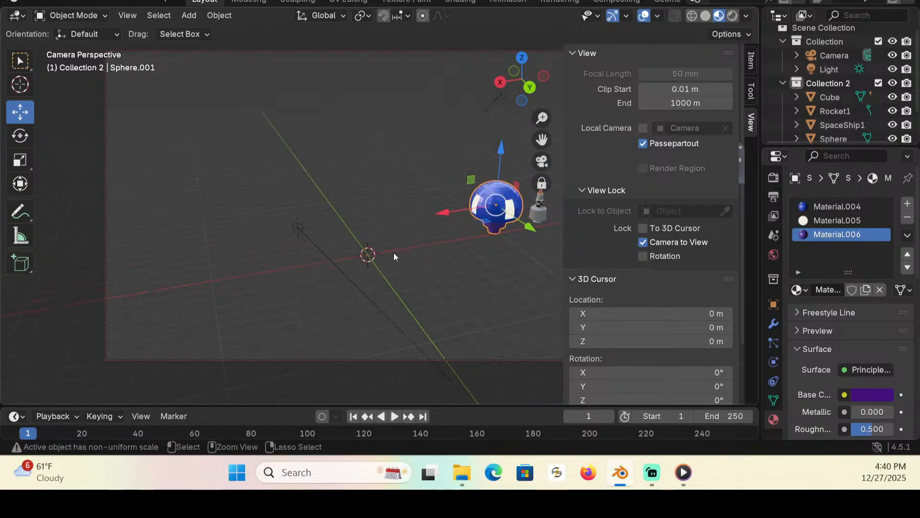
key(ctrl+s)
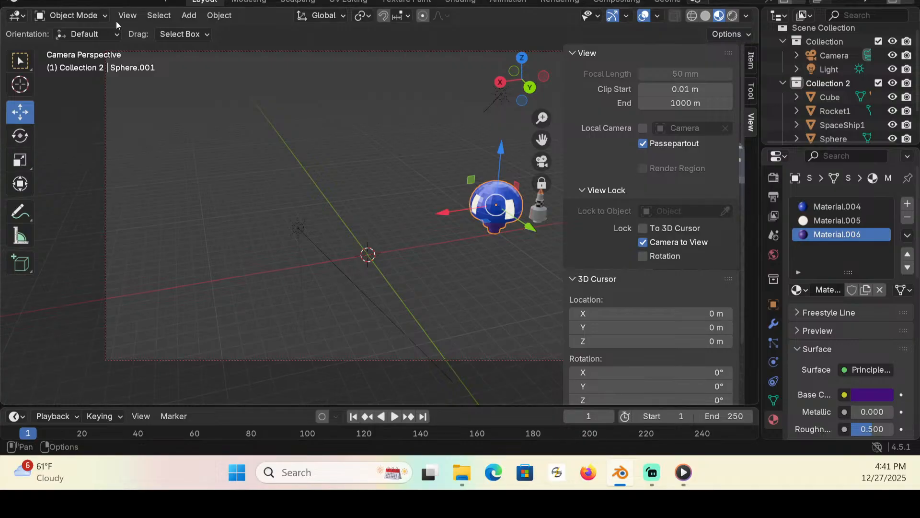
Step: Add a UV sphere with 32 segments and 16 rings at the origin and raise it about 1.13 m along Z
click(223, 19)
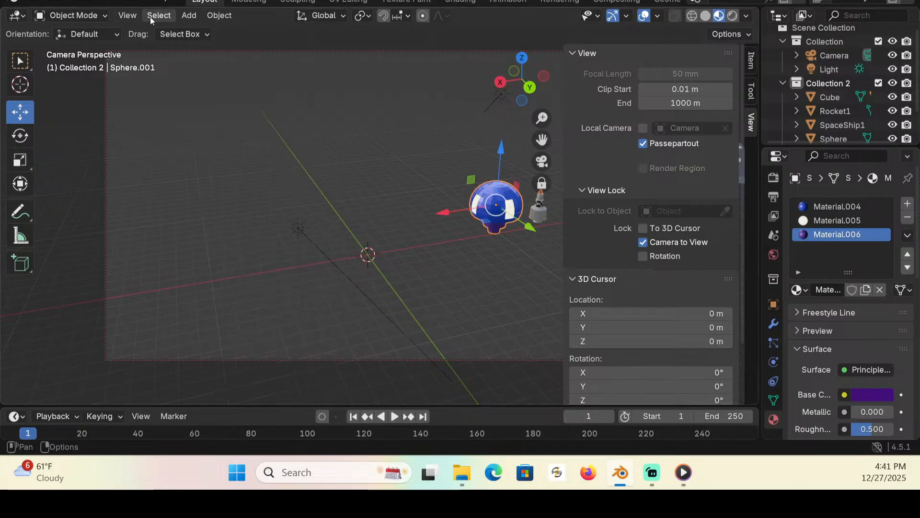
click(189, 20)
mouse_move(249, 31)
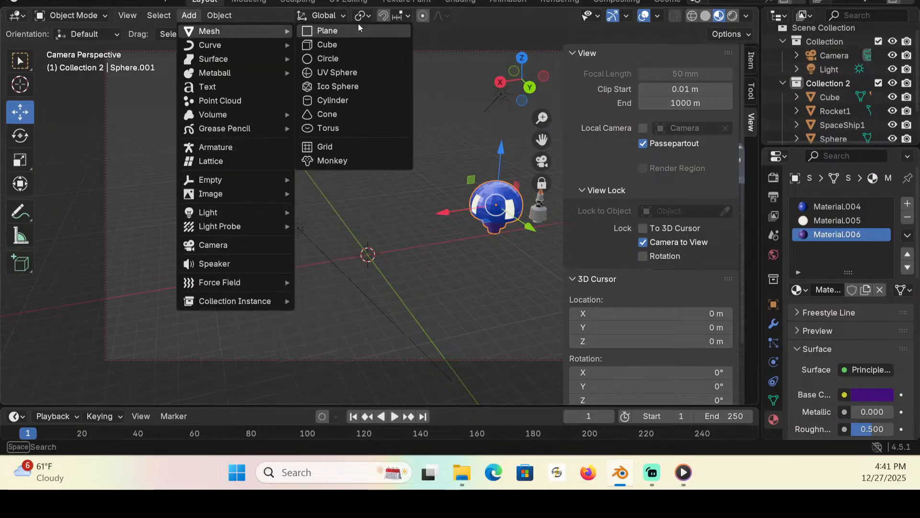
click(338, 74)
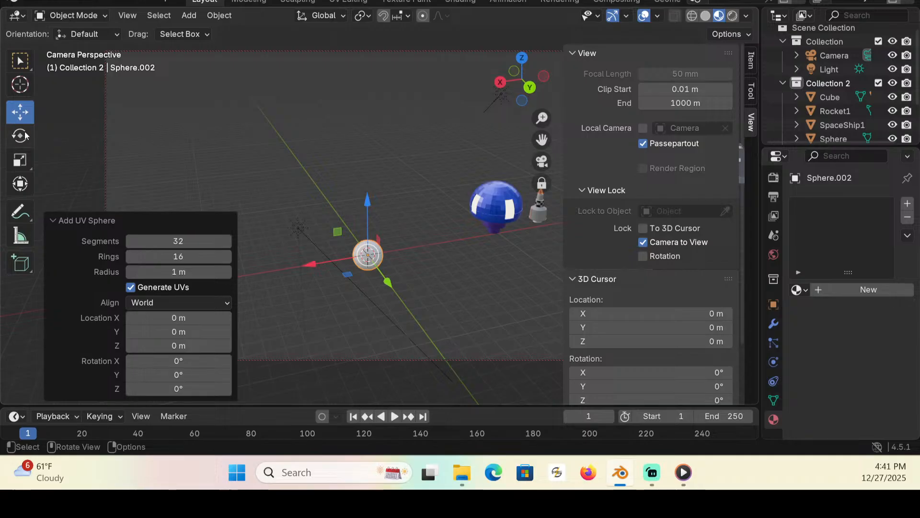
drag(371, 207, 370, 183)
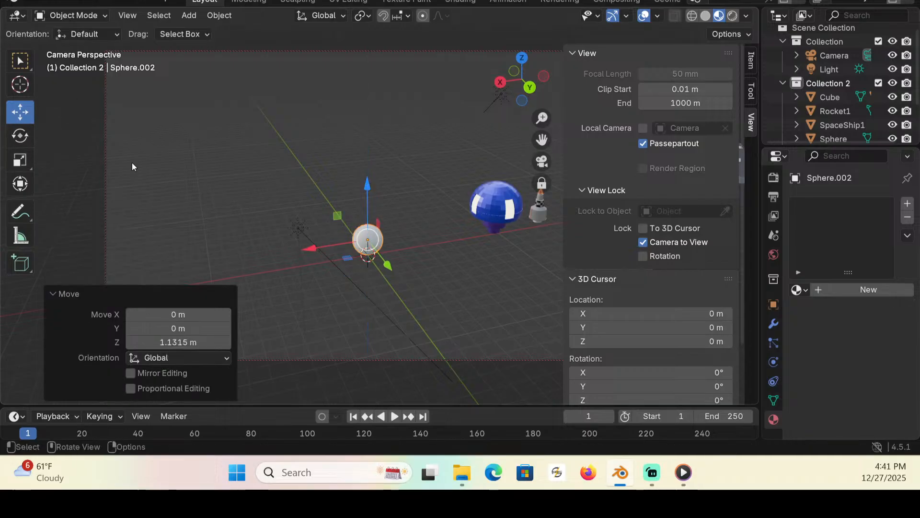
Step: Scale the sphere wider along X and Y and flatten it to about 0.49 along Z into a saucer shape
click(27, 159)
drag(430, 237, 494, 227)
drag(314, 248, 223, 264)
drag(394, 272, 430, 301)
middle_drag(431, 301, 366, 264)
drag(367, 188, 369, 213)
scroll(354, 263, up, 1)
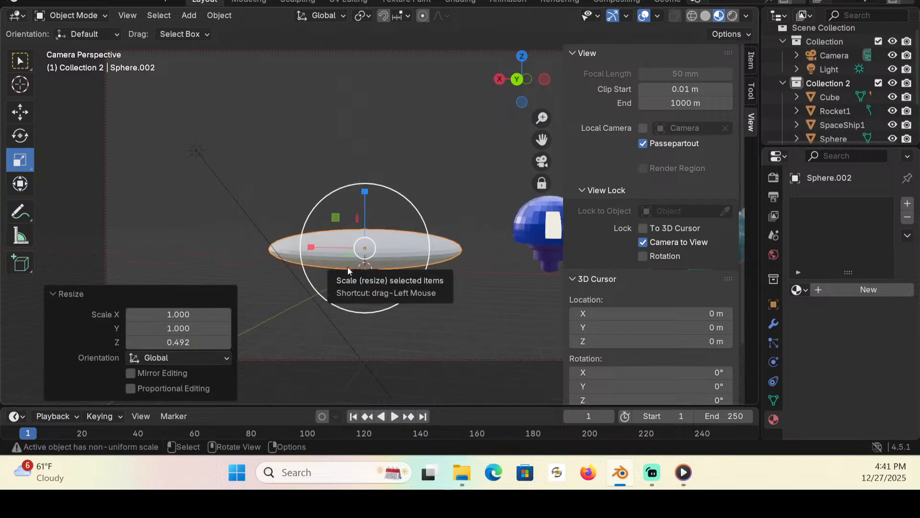
Step: Enter Edit Mode on the saucer and select the horizontal edge loop around its middle
click(96, 22)
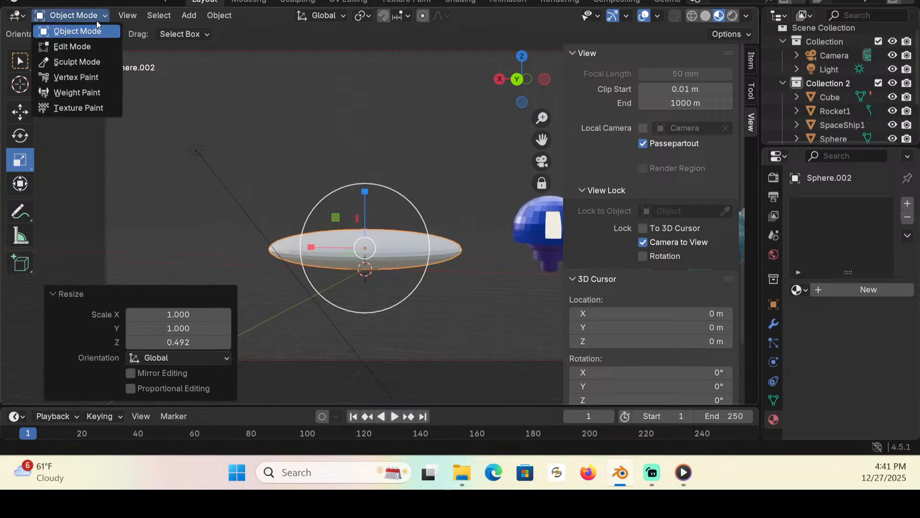
click(85, 48)
middle_drag(338, 279, 374, 301)
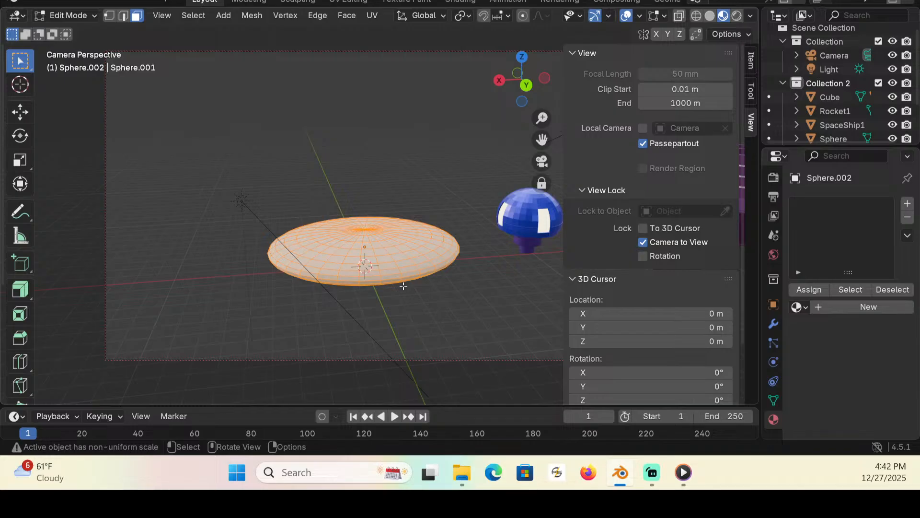
click(123, 16)
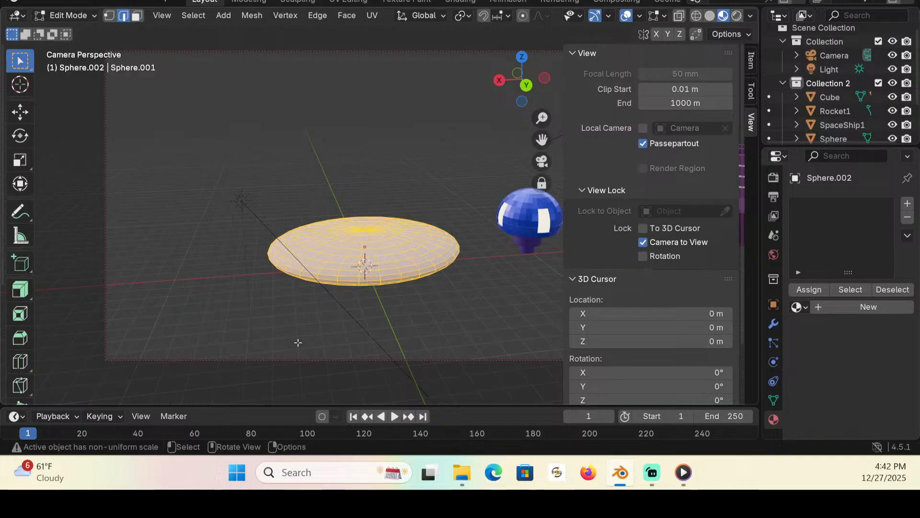
click(333, 281)
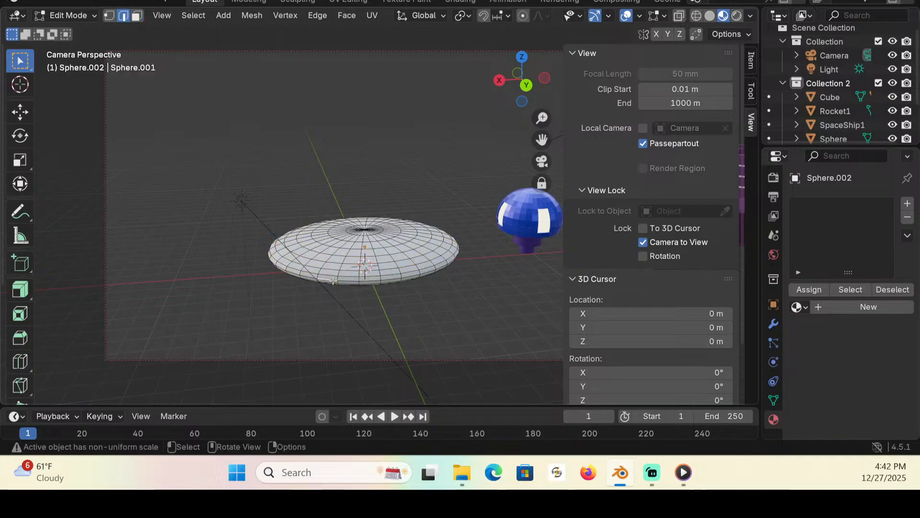
alt+click(333, 280)
middle_drag(334, 280, 295, 249)
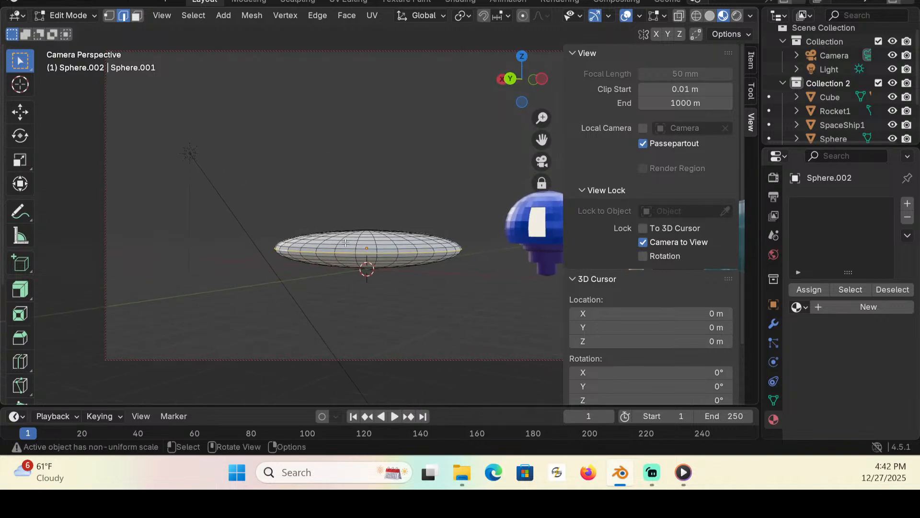
scroll(338, 254, up, 2)
middle_drag(314, 286, 321, 260)
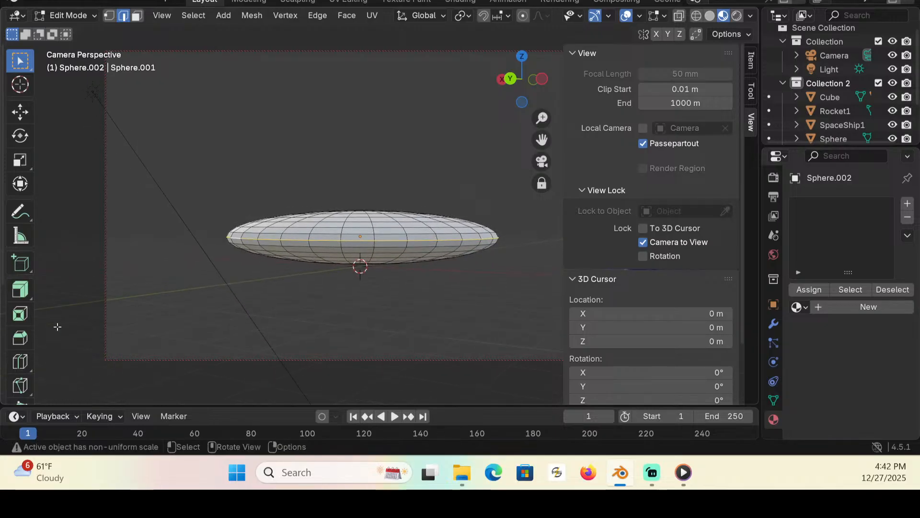
click(20, 314)
drag(404, 205, 425, 237)
key(ctrl+z)
Step: Bevel the saucer's middle edge loop by about 0.099 m with 1 segment and clear the selection
click(20, 338)
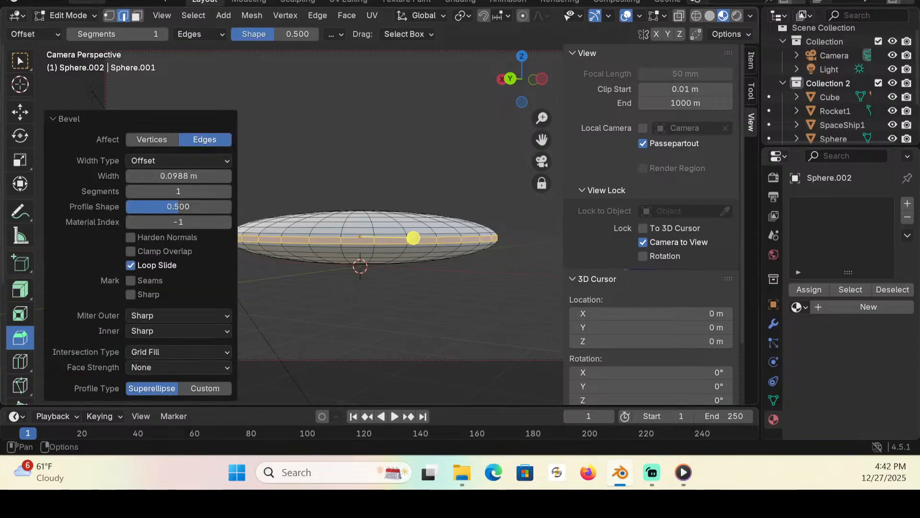
key(w)
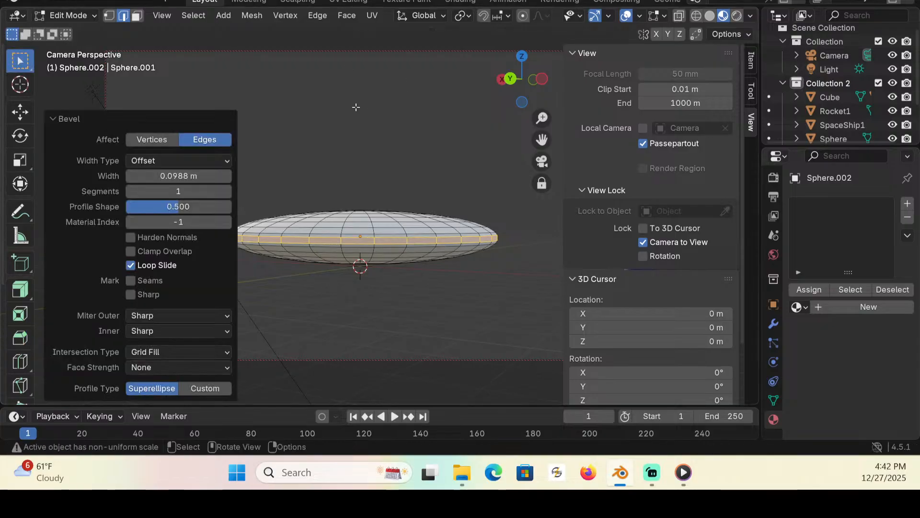
click(355, 105)
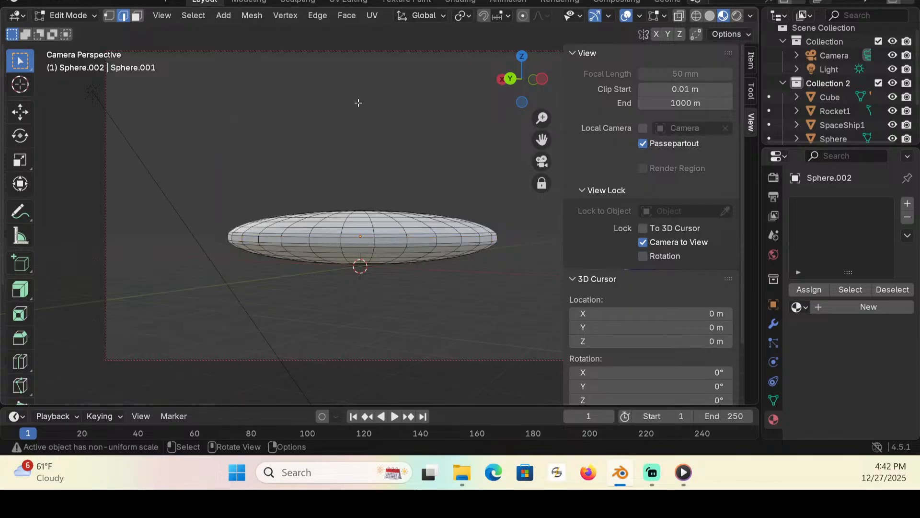
middle_drag(323, 240, 337, 322)
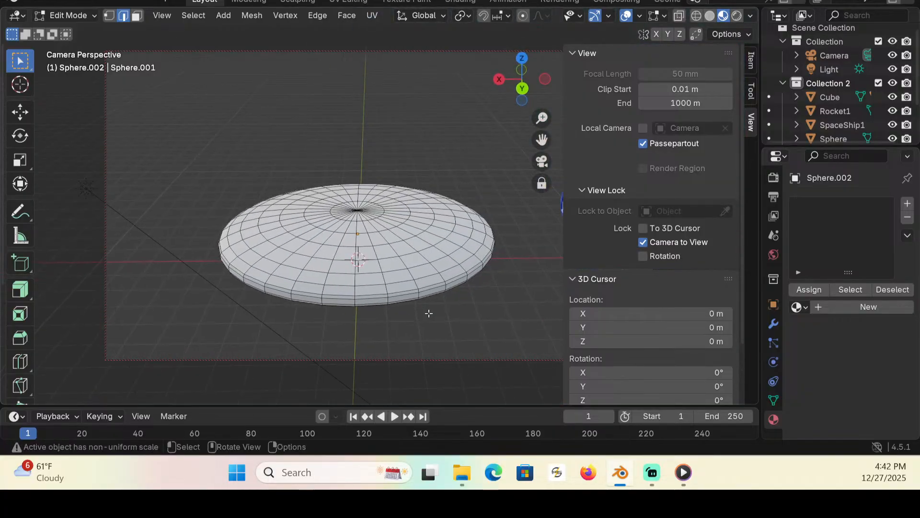
Step: Switch to face selection and select the innermost ring of faces around the saucer's top pole
click(136, 15)
middle_drag(380, 209, 347, 207)
drag(342, 197, 375, 221)
middle_drag(375, 222, 315, 103)
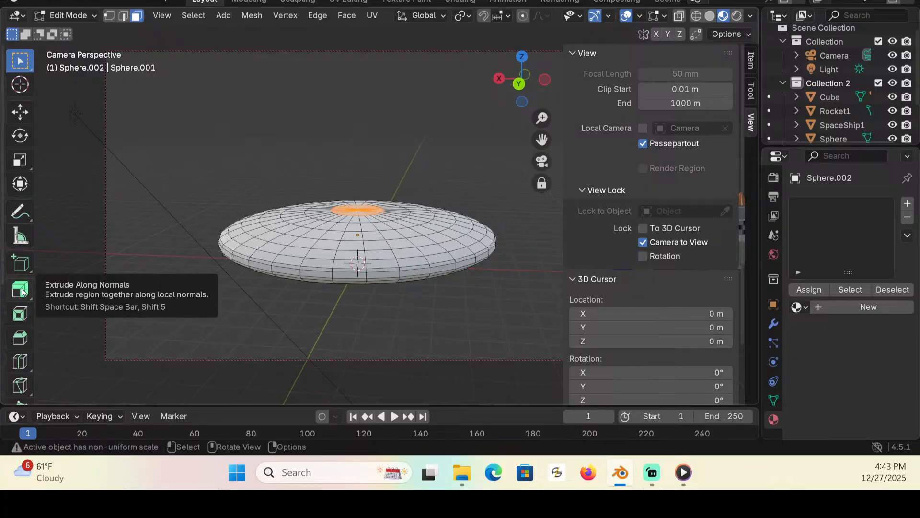
click(21, 290)
drag(361, 140, 361, 130)
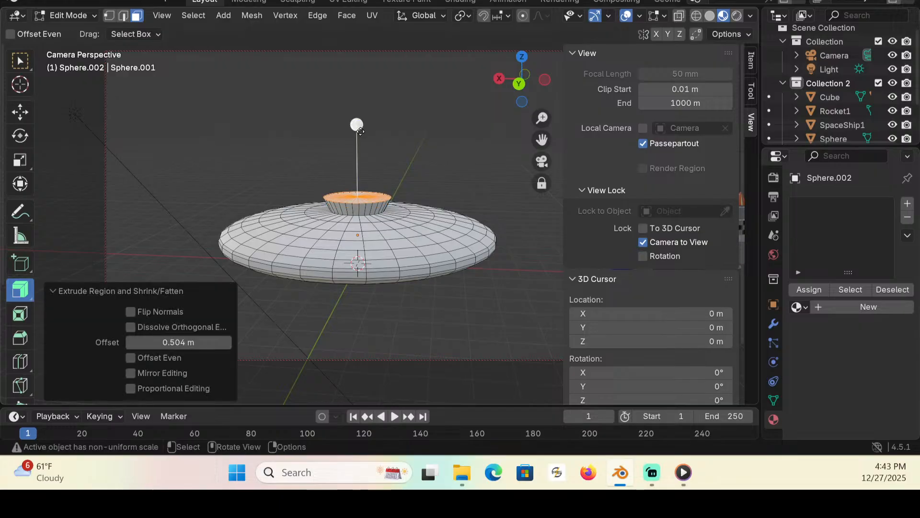
key(ctrl+z)
Step: Extrude the top cap faces as one region about 0.09 m upward and deselect them
click(22, 295)
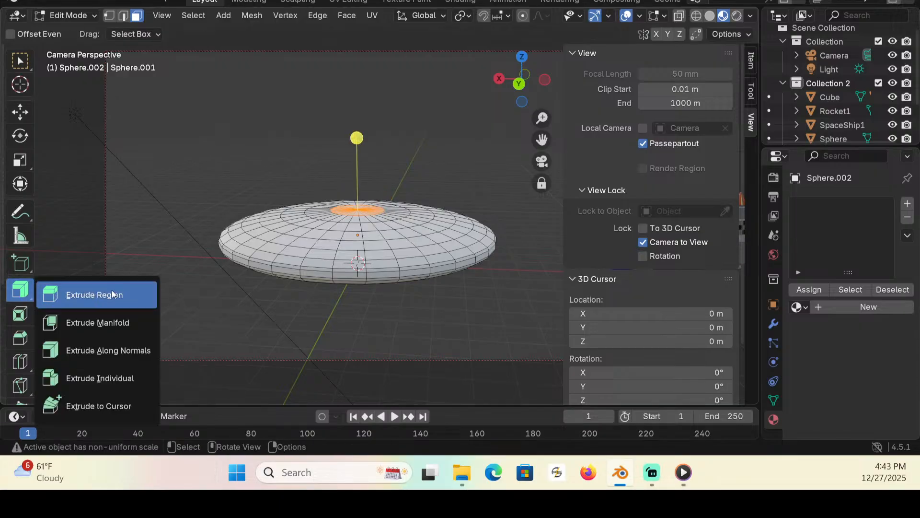
click(115, 295)
drag(357, 154, 361, 151)
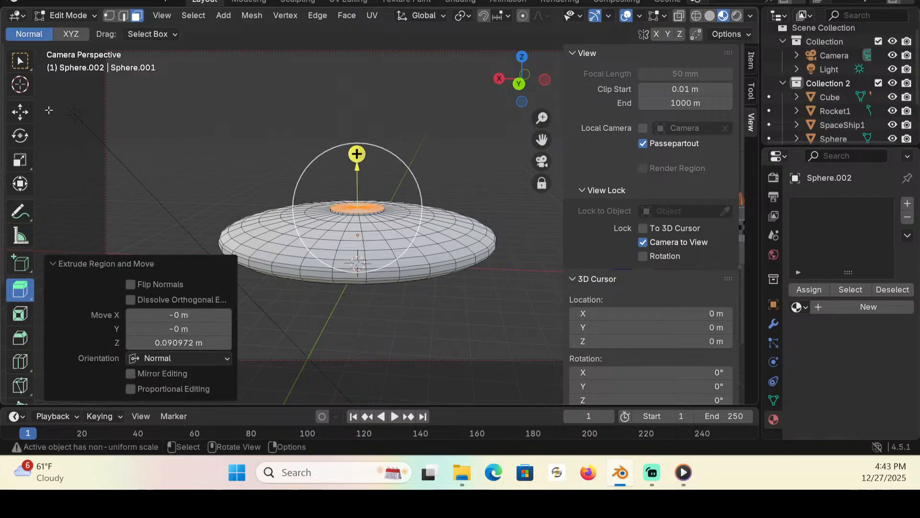
click(25, 66)
click(219, 109)
Step: Select several separate, spaced-out faces all around the saucer's narrow rim band as windows
middle_drag(310, 339, 348, 288)
click(355, 242)
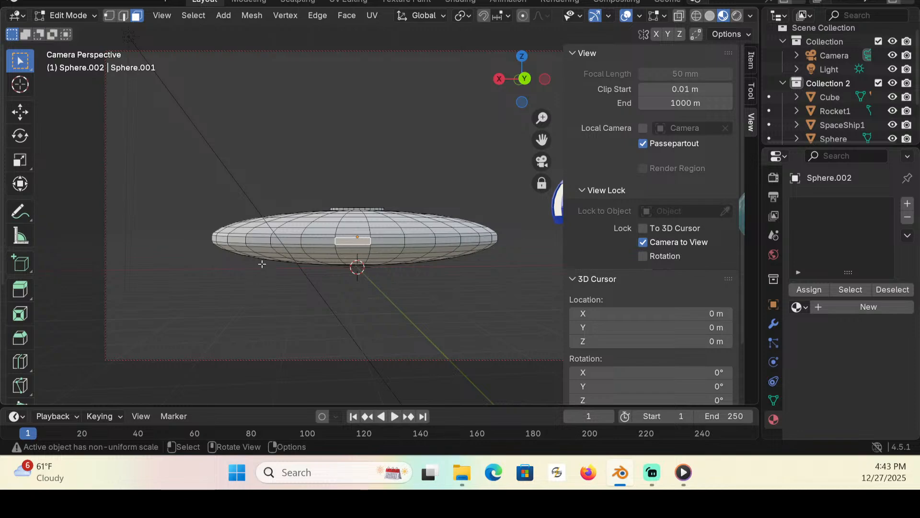
shift+click(261, 241)
shift+click(456, 240)
middle_drag(257, 270, 392, 244)
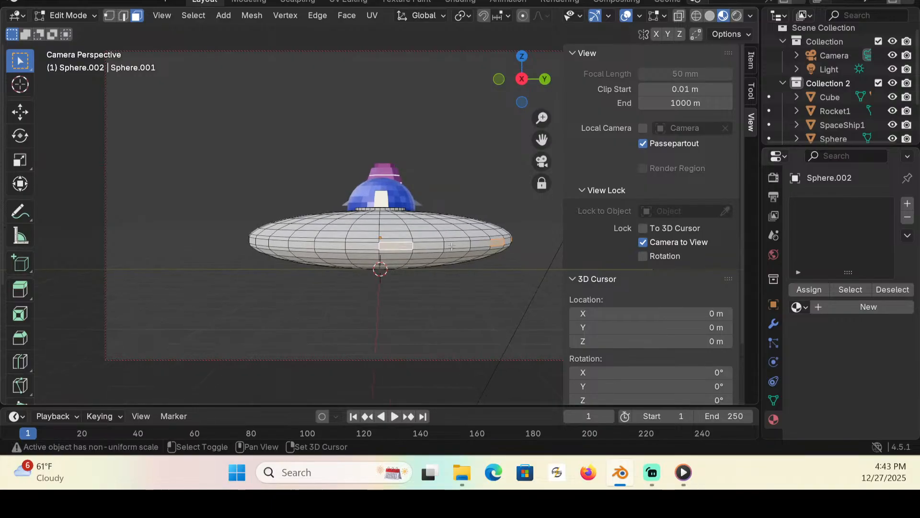
middle_drag(303, 265, 422, 283)
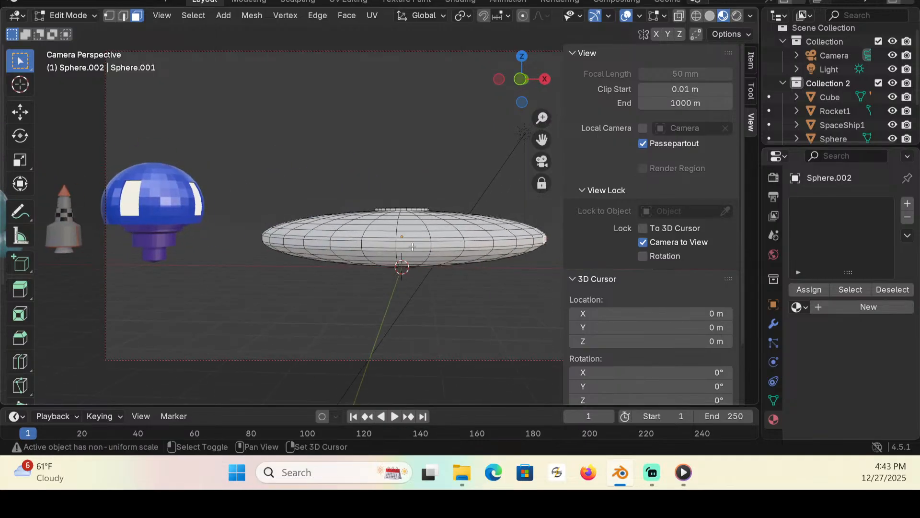
shift+click(511, 243)
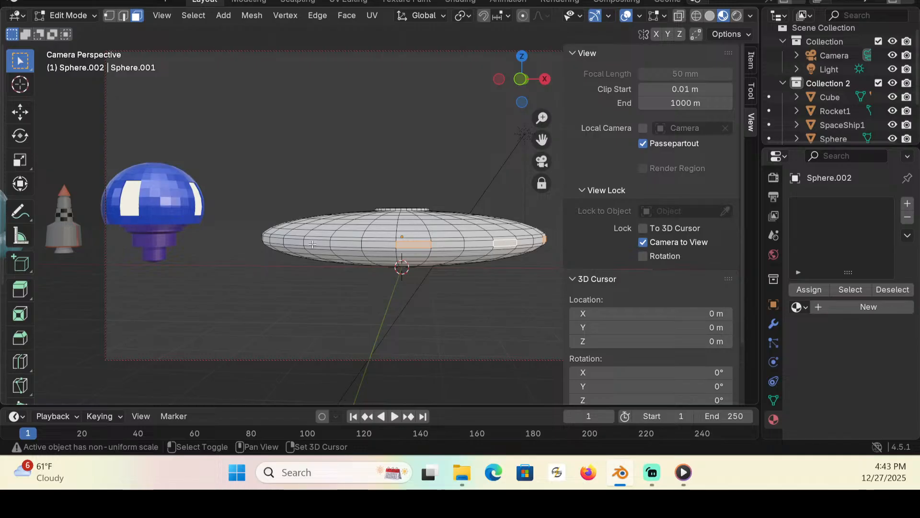
middle_drag(271, 285, 349, 298)
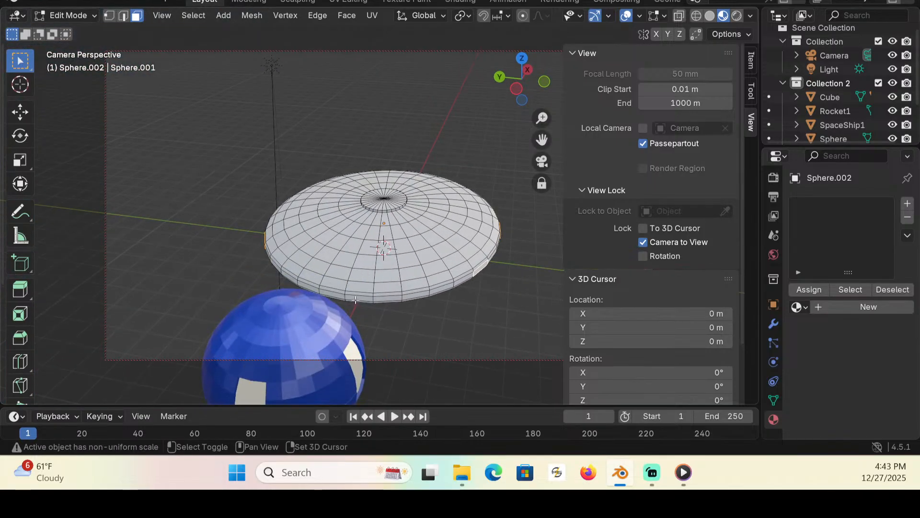
shift+click(356, 300)
Step: Extrude the selected rim faces along their normals about 0.027 m inward
middle_drag(287, 275, 154, 250)
click(21, 290)
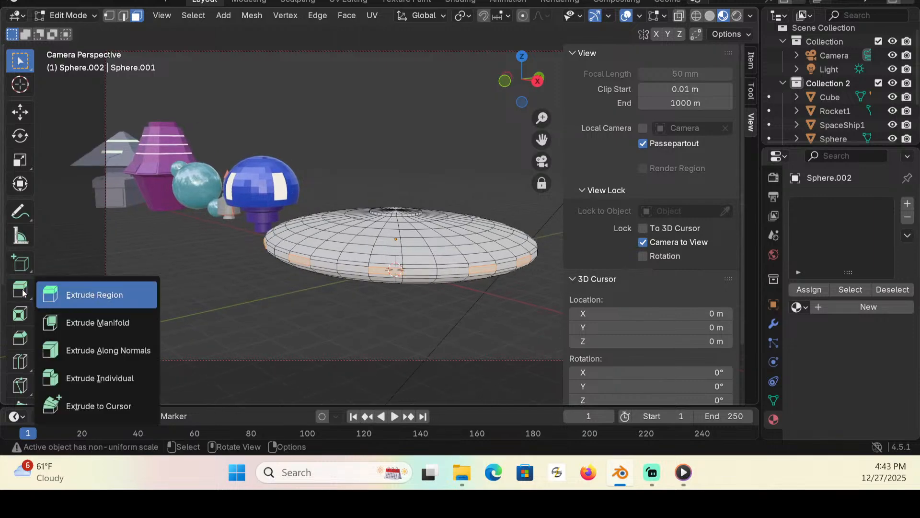
click(137, 349)
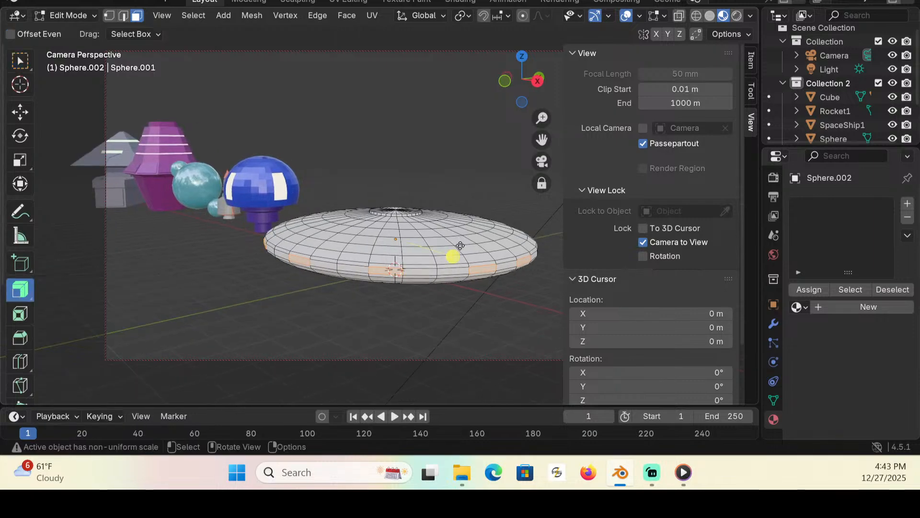
drag(453, 256, 452, 252)
Step: Select the circular patch of faces around the centre of the saucer's underside
middle_drag(452, 252, 467, 290)
middle_drag(369, 300, 293, 158)
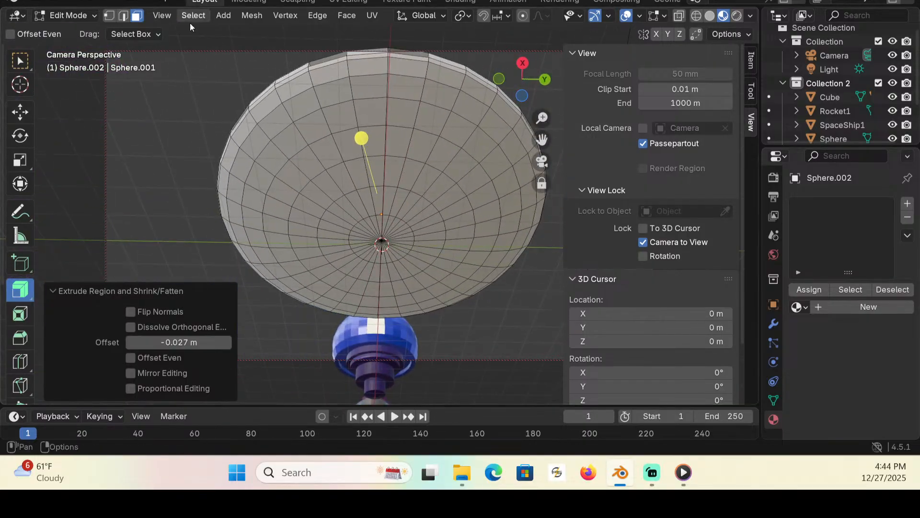
click(18, 62)
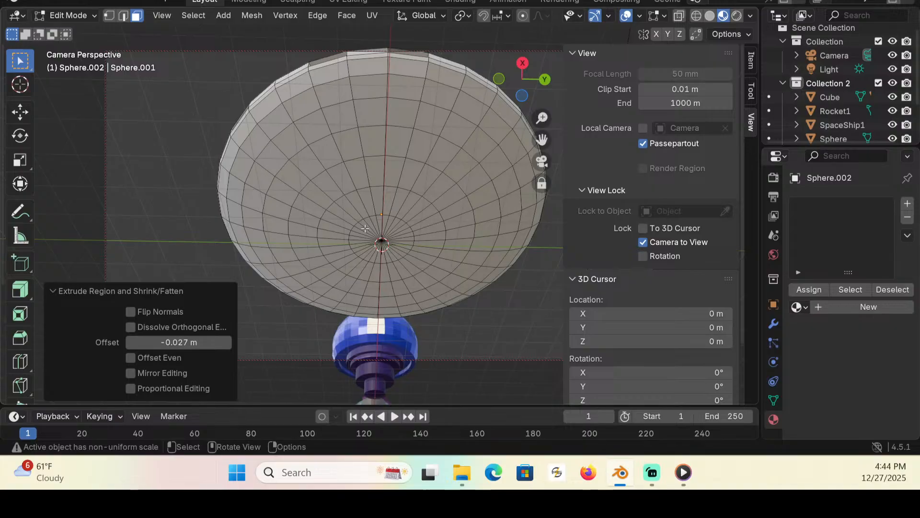
drag(341, 211, 418, 266)
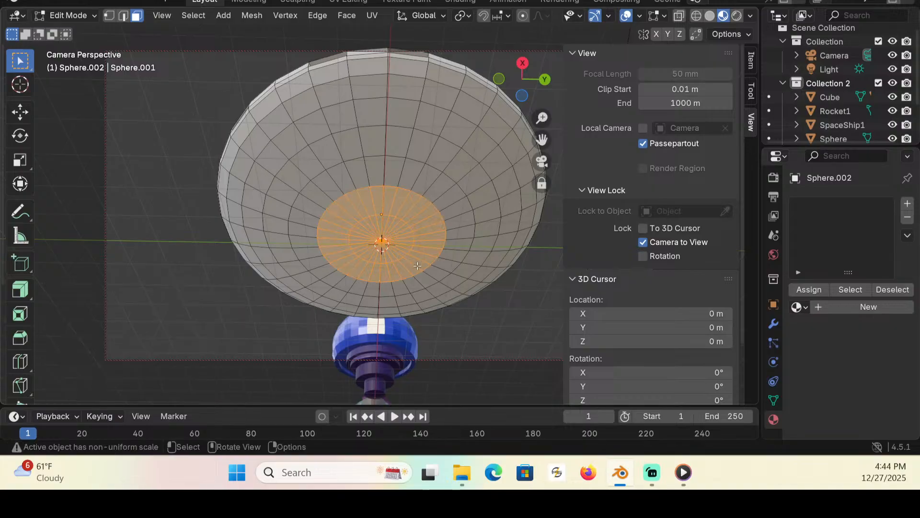
click(20, 289)
drag(380, 301, 381, 299)
key(ctrl+z)
Step: Extrude the circular underside patch as one region about 0.19 m into the saucer
drag(27, 296, 48, 349)
drag(380, 282, 381, 282)
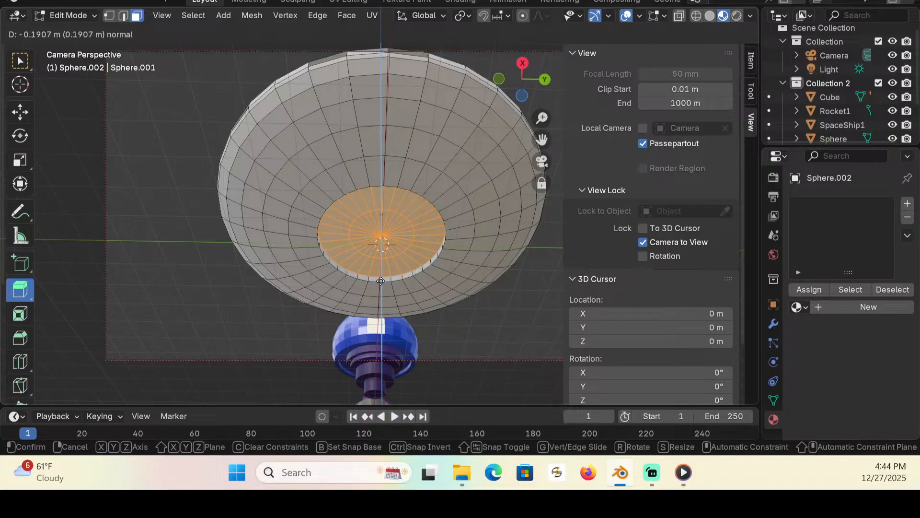
click(380, 281)
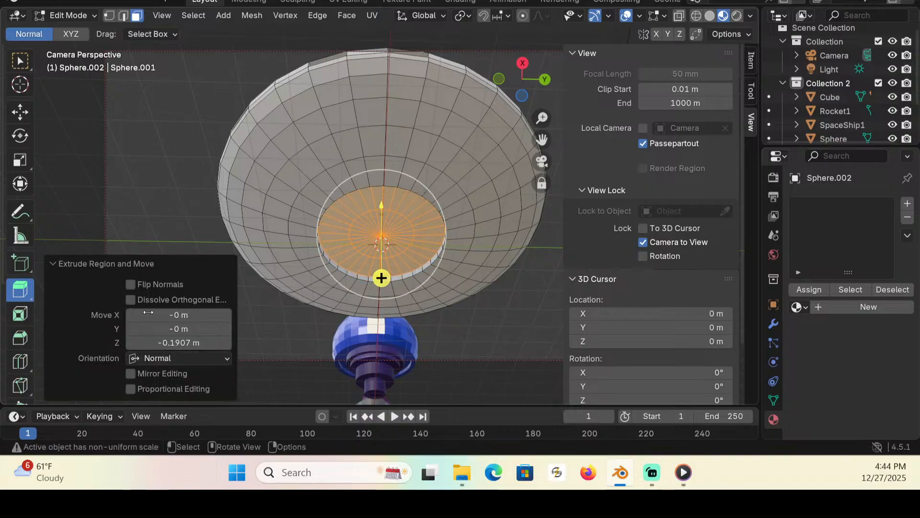
Step: Inset the recessed underside faces by about 0.049 m and extrude them about 0.156 m outward
click(22, 316)
drag(434, 221, 425, 225)
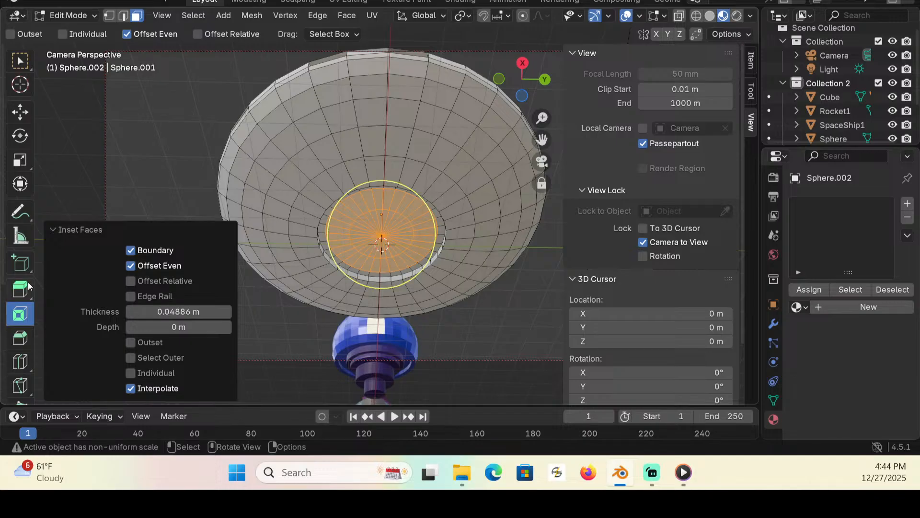
click(19, 288)
drag(380, 276, 386, 287)
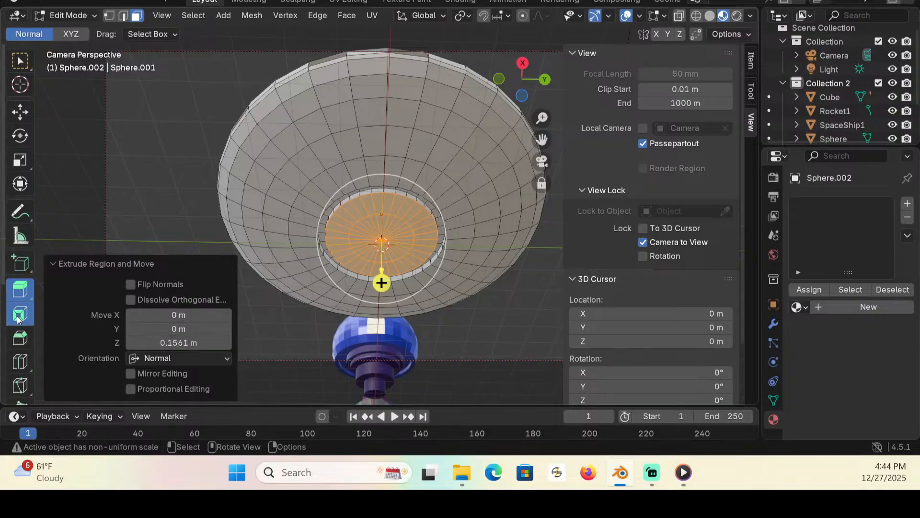
Step: Inset the underside faces again and extrude them about 0.226 m inward
click(19, 313)
drag(431, 225, 431, 225)
click(11, 290)
drag(388, 286, 388, 278)
middle_drag(384, 274, 180, 374)
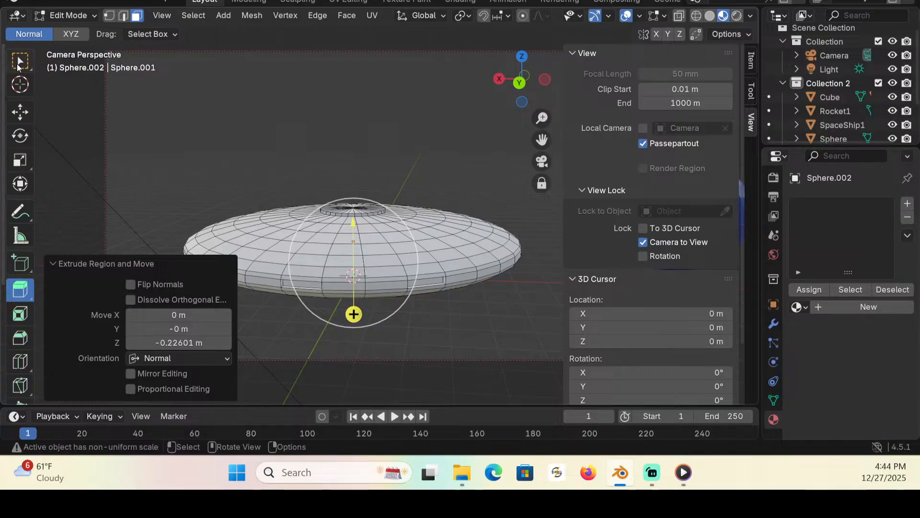
click(18, 66)
middle_drag(181, 153, 202, 153)
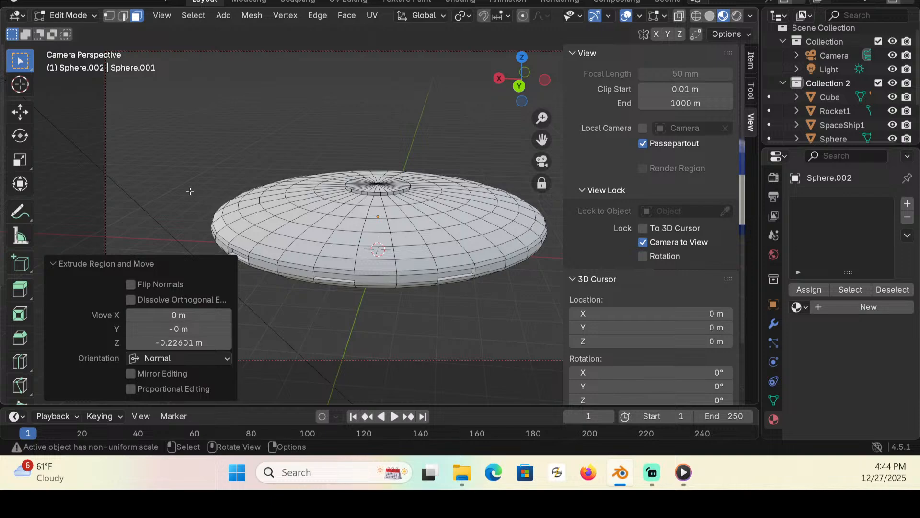
Step: Return to Object Mode and save the RandomSpaceships.blend file
click(85, 15)
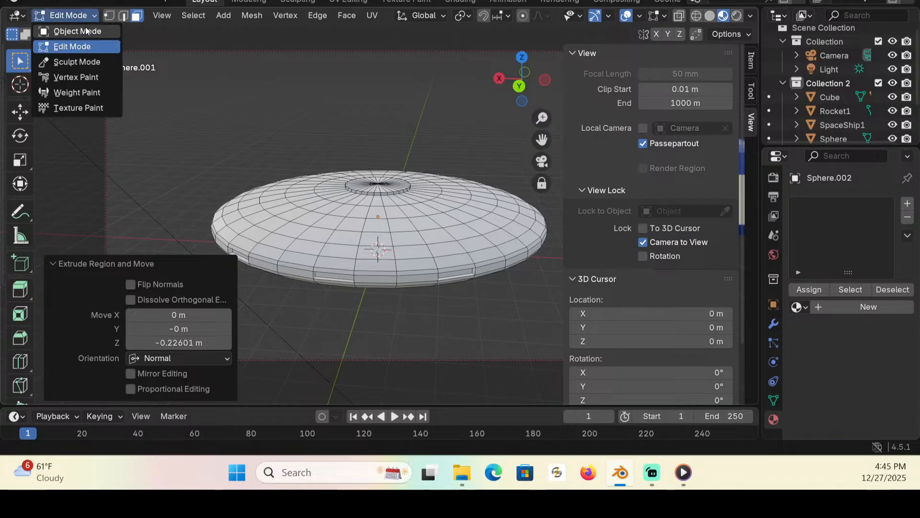
click(86, 31)
key(ctrl+s)
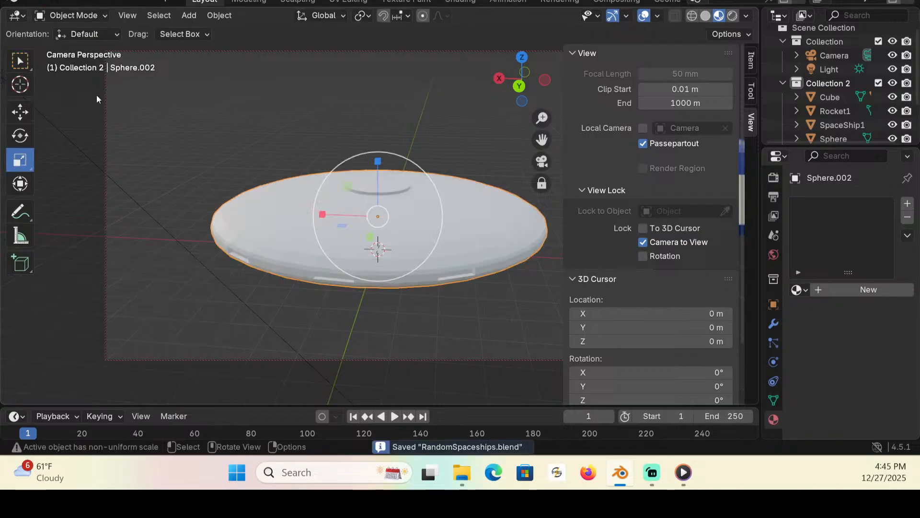
Step: Add a UV sphere with 32 segments, 16 rings and 1 m radius, and raise it along Z into a dome on the saucer
click(190, 15)
mouse_move(261, 31)
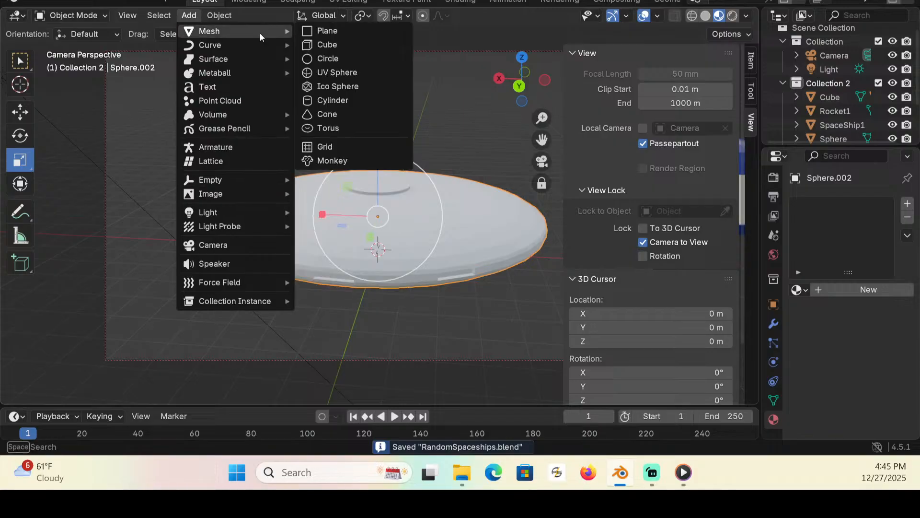
click(335, 74)
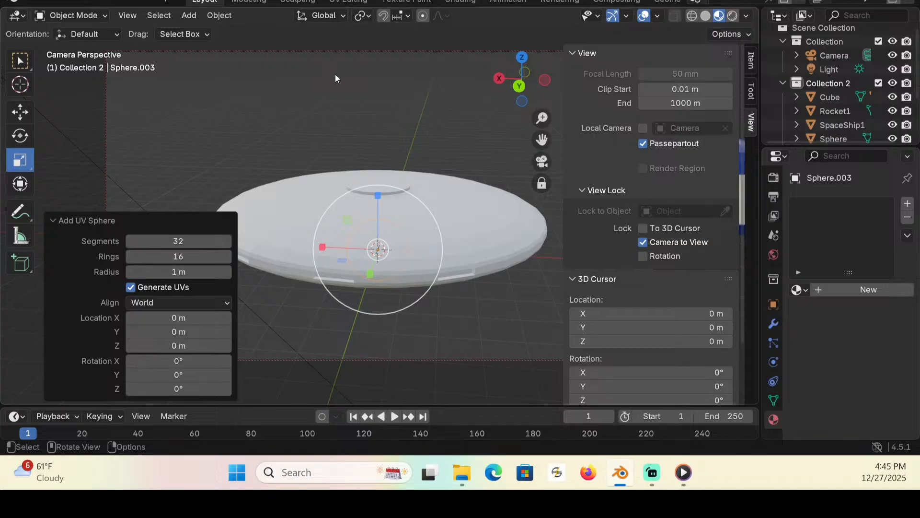
click(24, 110)
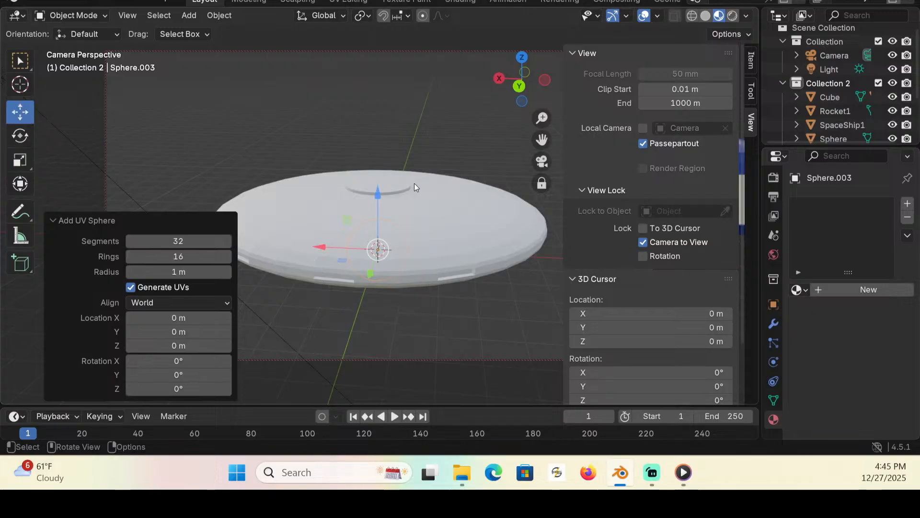
drag(378, 189, 377, 131)
Step: Scale the dome sphere down slightly along Y to fit the saucer's raised top cap
middle_drag(289, 203, 511, 120)
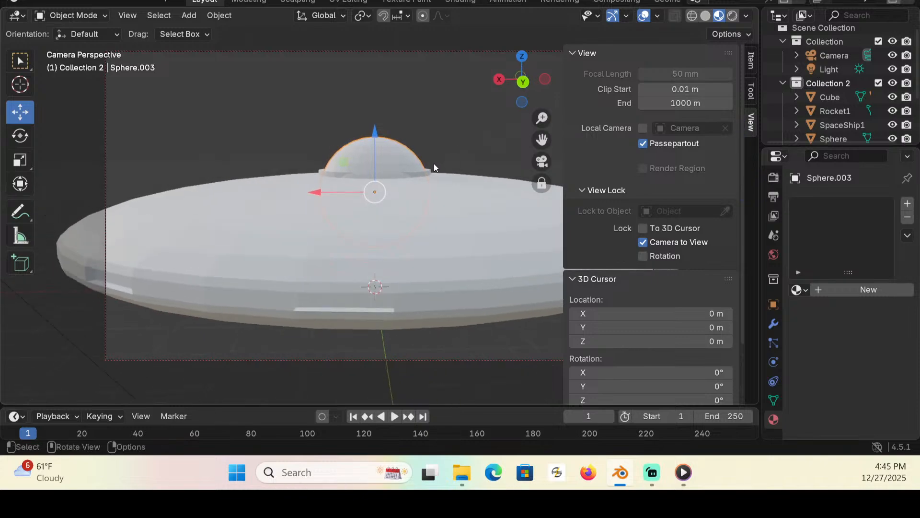
middle_drag(433, 163, 395, 300)
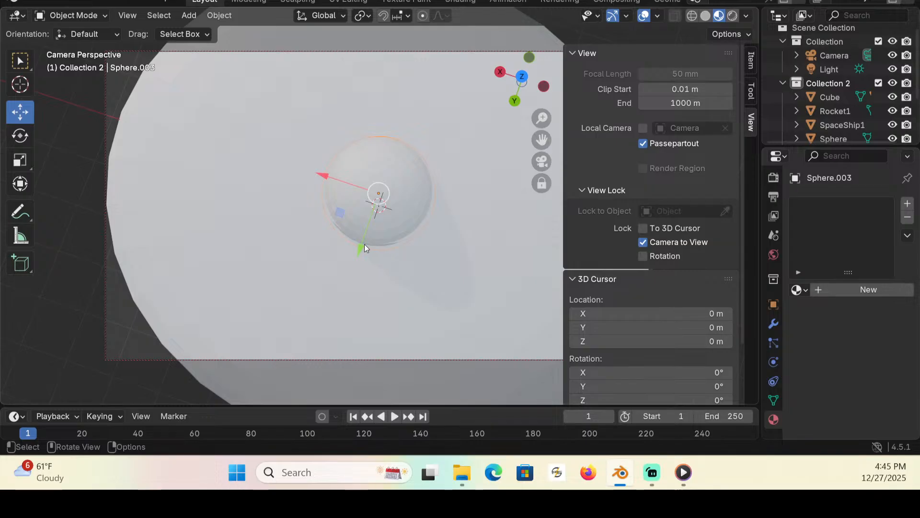
click(20, 161)
drag(361, 249, 359, 245)
middle_drag(300, 247, 140, 134)
scroll(318, 115, down, 5)
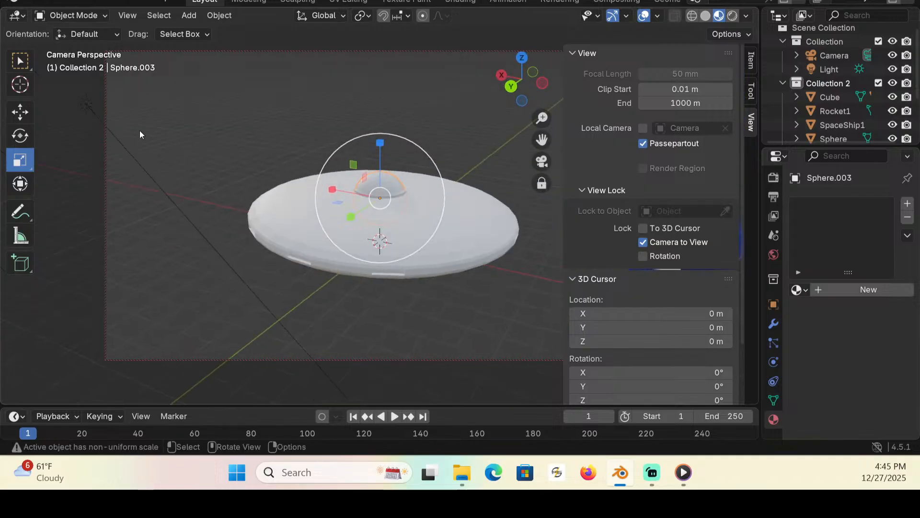
Step: Select the saucer together with the dome sphere and join them into one object
click(20, 61)
click(298, 209)
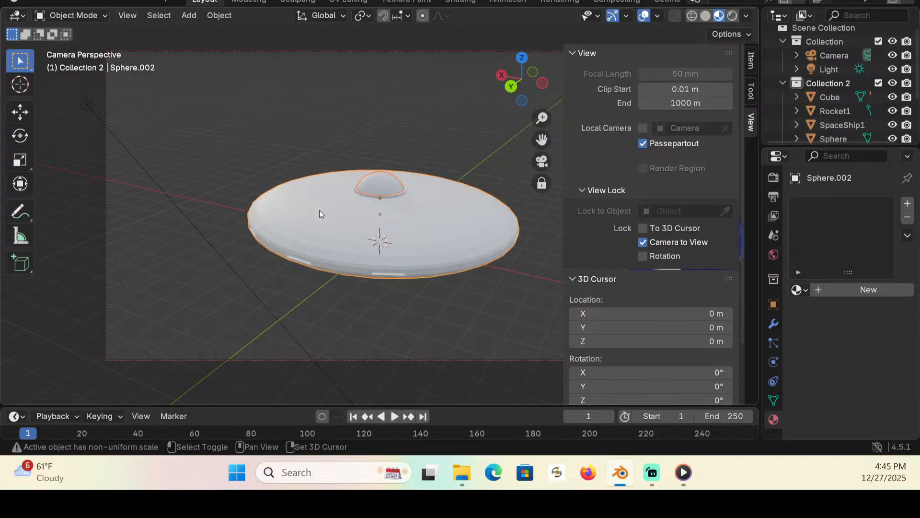
click(214, 17)
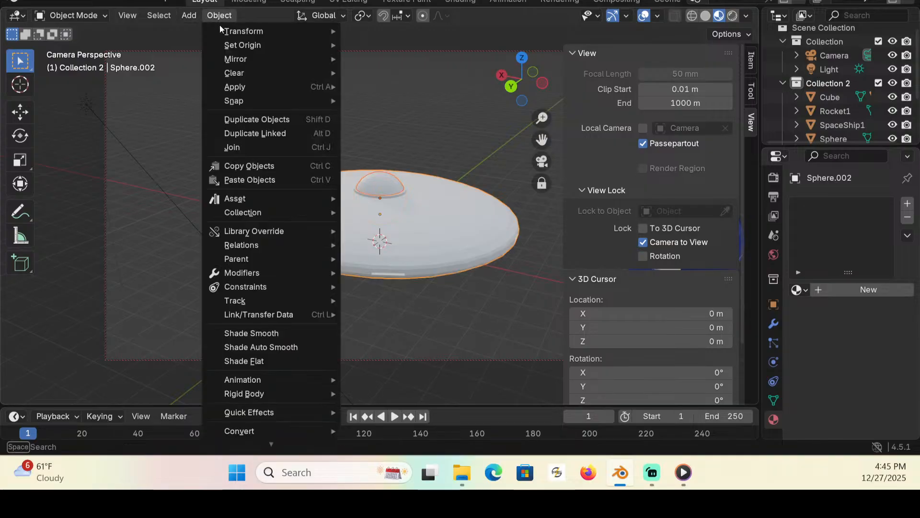
click(248, 150)
middle_drag(361, 191, 428, 194)
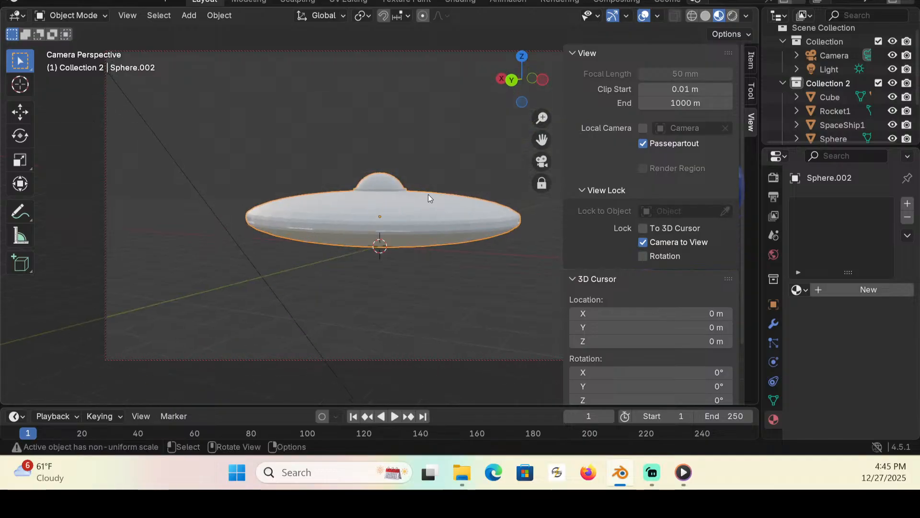
click(93, 15)
click(91, 44)
middle_drag(212, 143, 280, 147)
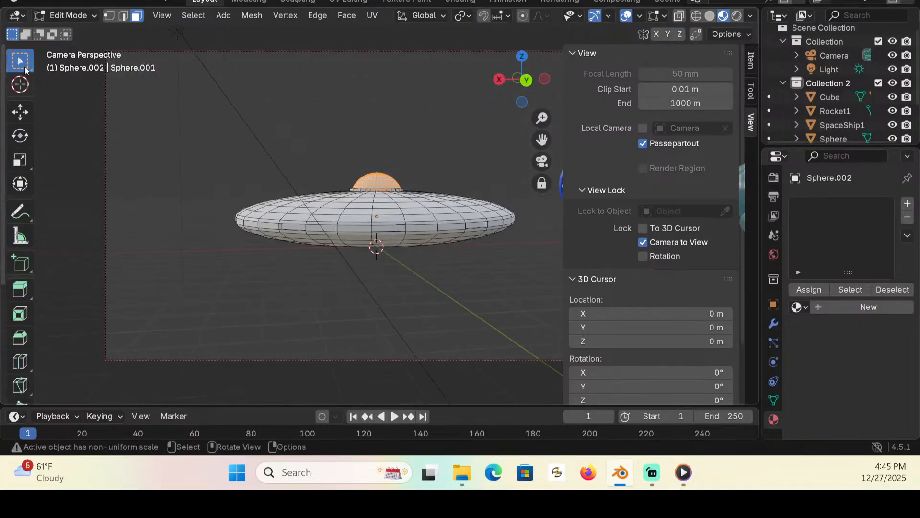
click(78, 16)
click(78, 31)
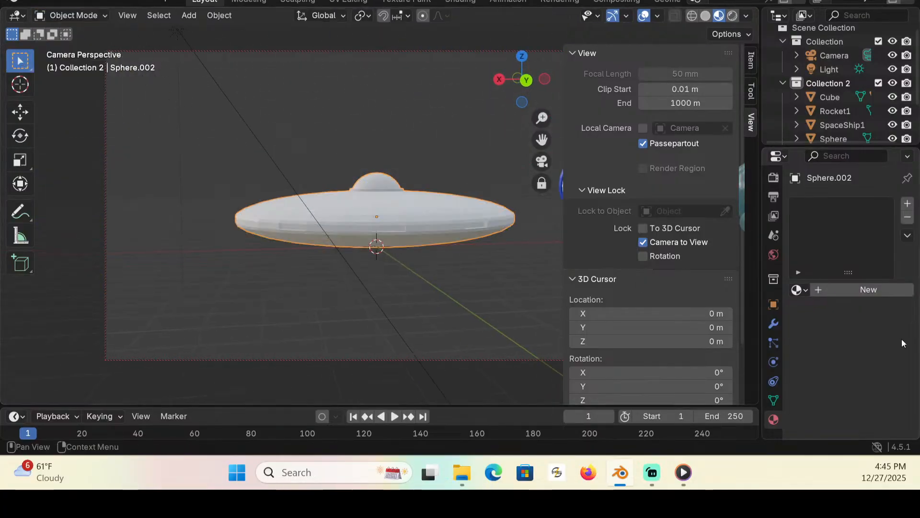
Step: Give the saucer a new material with a darkened green base color at hue 0.301 and saturation 0.959
click(854, 289)
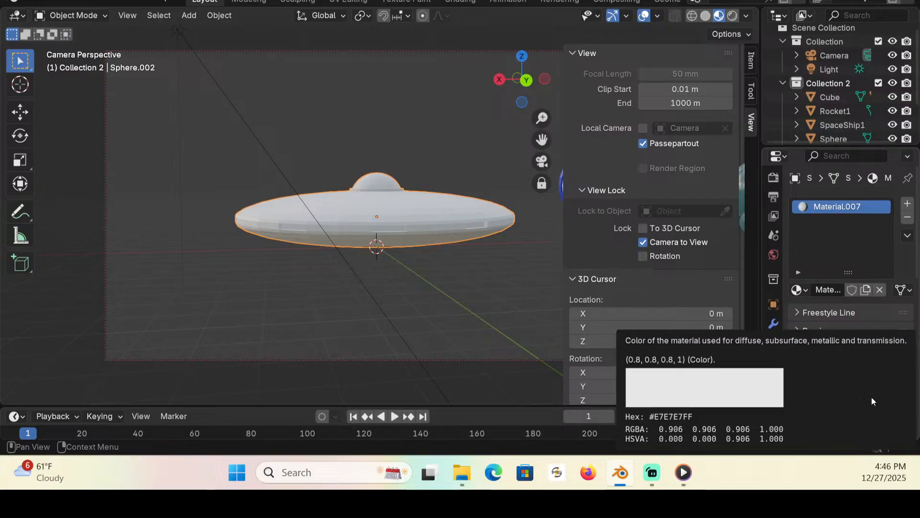
click(864, 395)
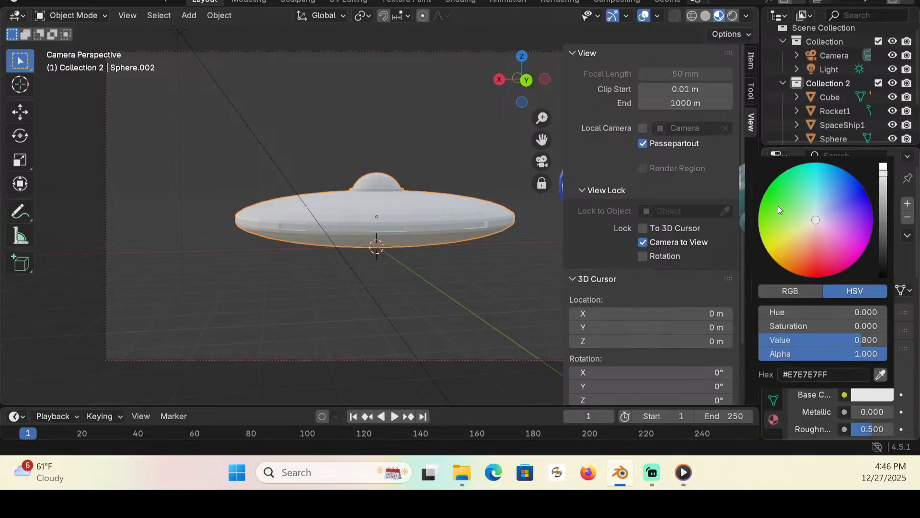
click(772, 218)
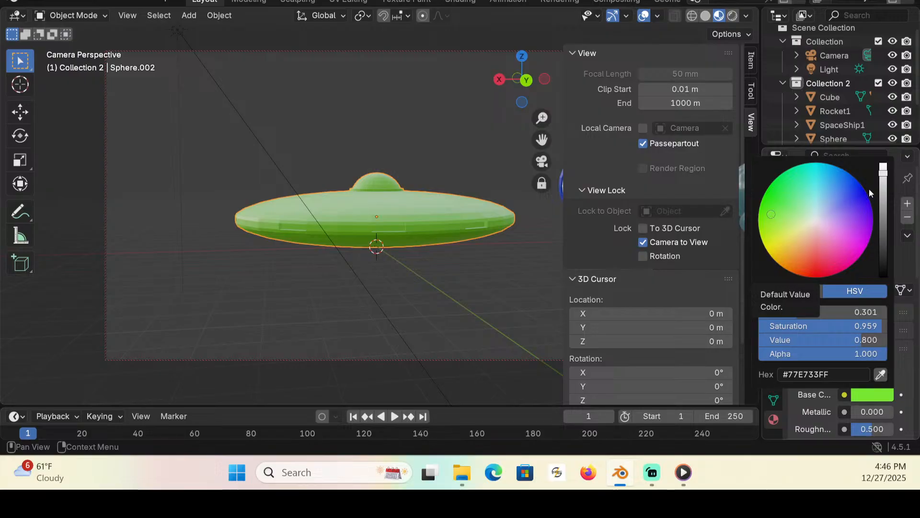
drag(884, 178, 883, 200)
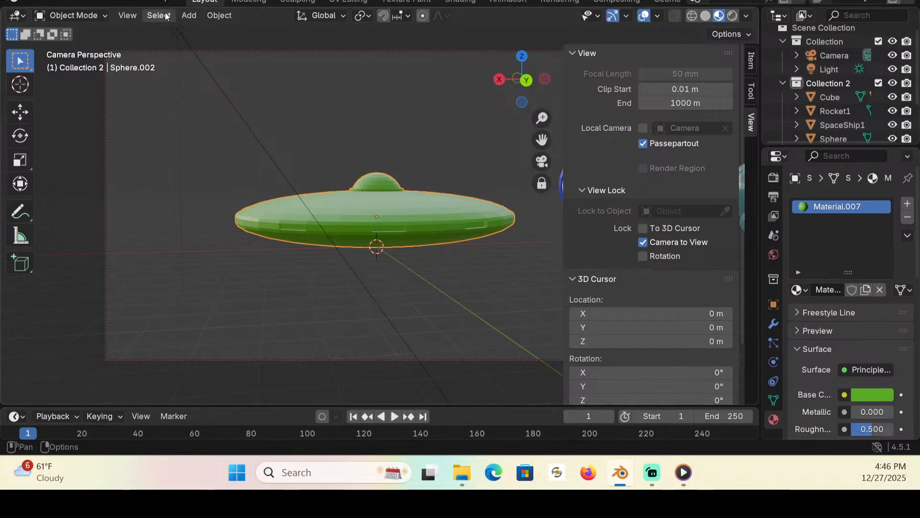
Step: In Edit Mode, select the recessed window faces around the saucer's rim and the central disc faces on its underside
click(91, 16)
click(72, 47)
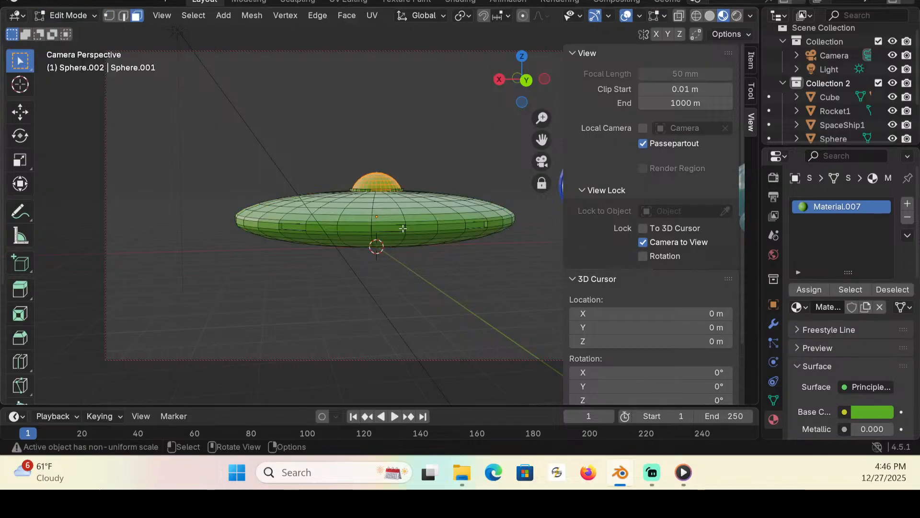
drag(371, 226, 400, 229)
middle_drag(315, 255, 333, 268)
shift+click(312, 247)
middle_drag(265, 267, 356, 263)
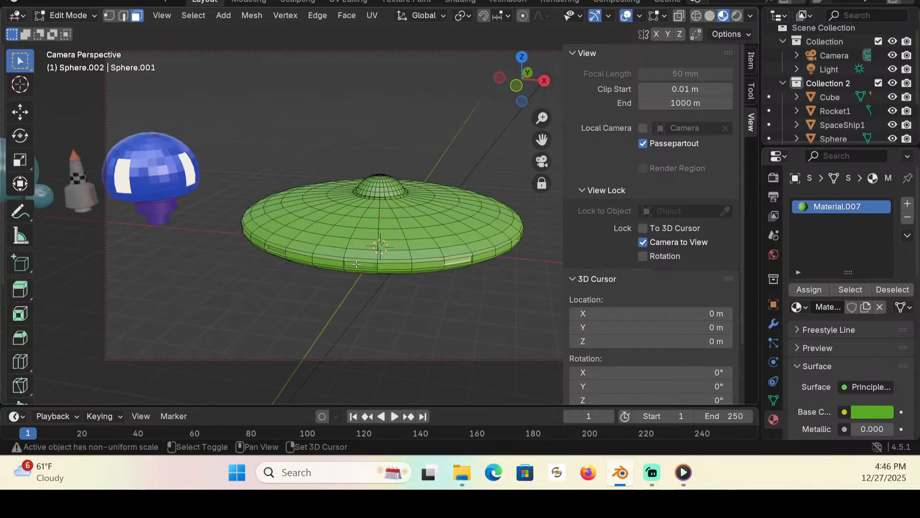
middle_drag(240, 250, 396, 204)
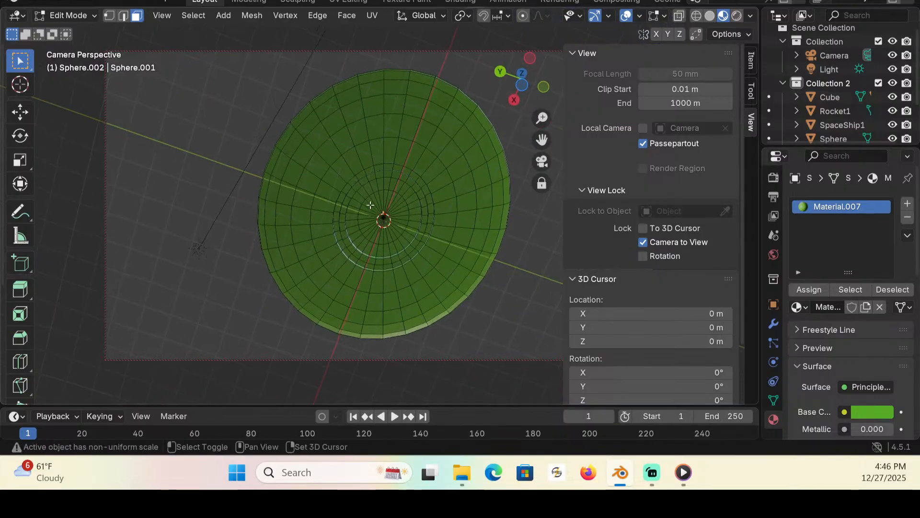
shift+drag(370, 205, 403, 235)
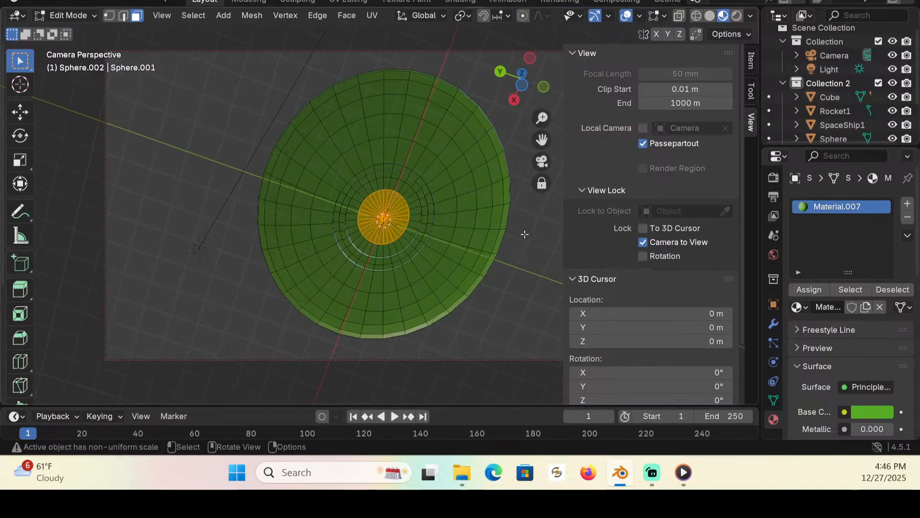
Step: Add a second material slot with a new material and assign it to the selected window and underside faces
click(908, 203)
click(856, 309)
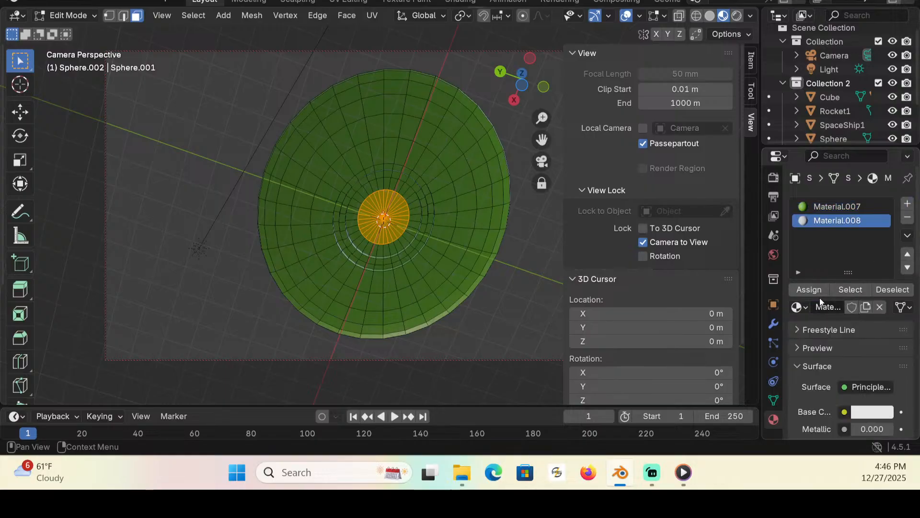
click(817, 289)
Step: Set the second material's base color to red, hex #E72436FF
scroll(875, 364, down, 10)
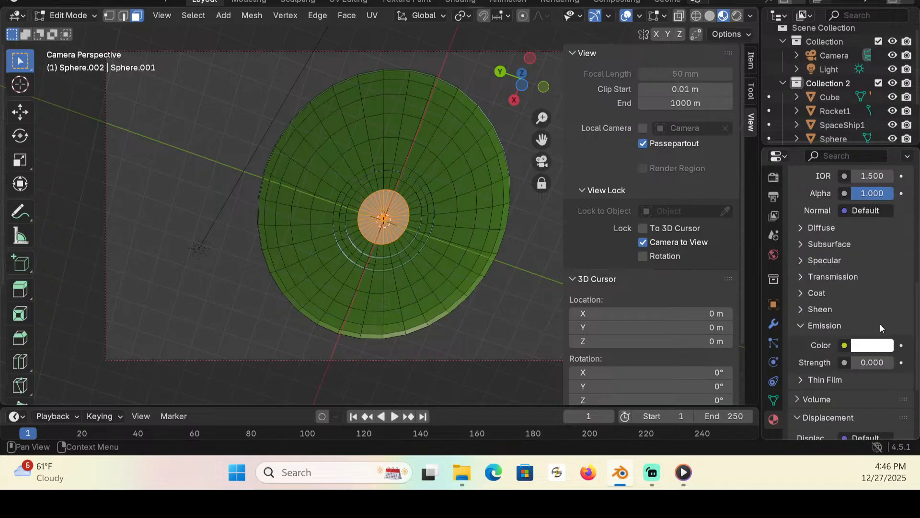
scroll(870, 322, up, 6)
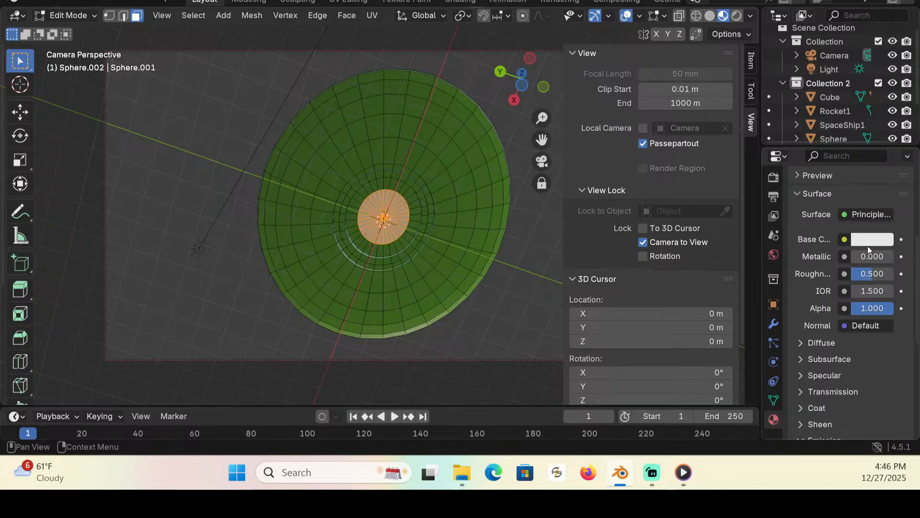
click(872, 238)
drag(807, 106, 821, 115)
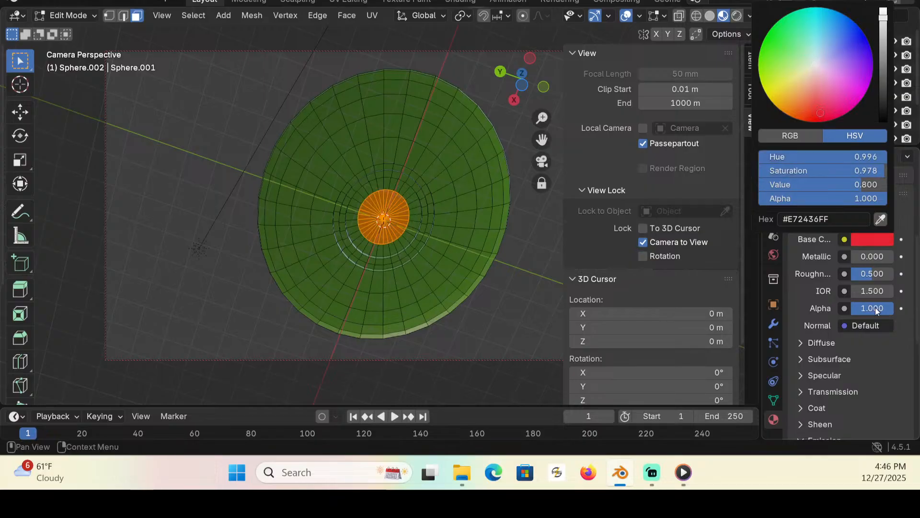
click(895, 361)
Step: Make the second material glow with a red emission color and an emission strength of 6.100
scroll(875, 343, down, 10)
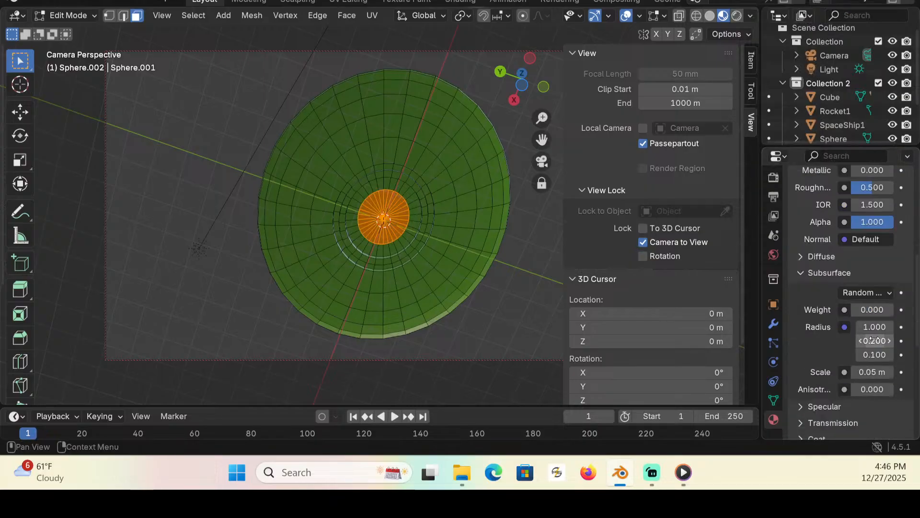
click(870, 319)
click(818, 194)
mouse_move(873, 341)
mouse_down()
mouse_move(919, 341)
mouse_move(873, 335)
mouse_up()
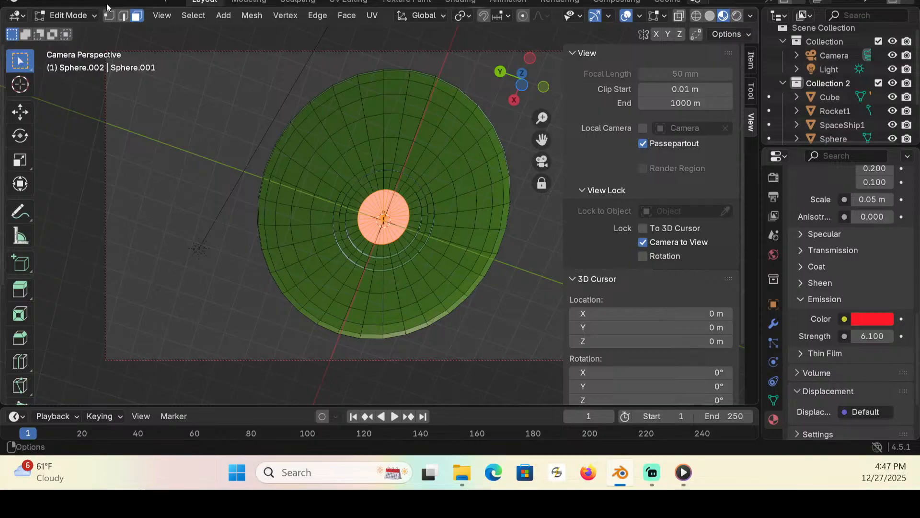
Step: Return to Object Mode and scale the saucer down so it is smaller than the neighbouring blue spaceship
click(80, 15)
click(84, 32)
middle_drag(218, 174, 594, 317)
middle_drag(456, 179, 455, 227)
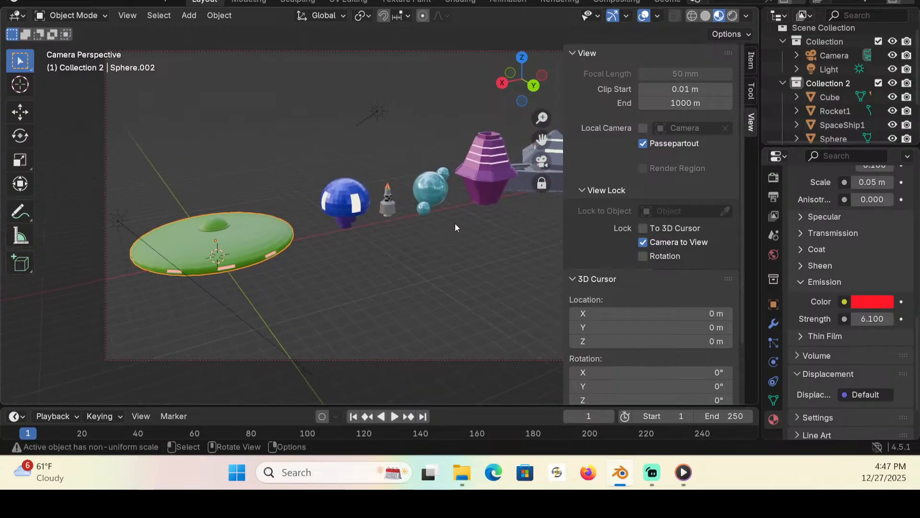
click(20, 159)
drag(273, 254, 224, 236)
Step: Move the saucer about -6.29 m along X to line it up beside the blue spaceship
click(22, 115)
drag(154, 251, 243, 233)
shift+middle_drag(418, 303, 327, 289)
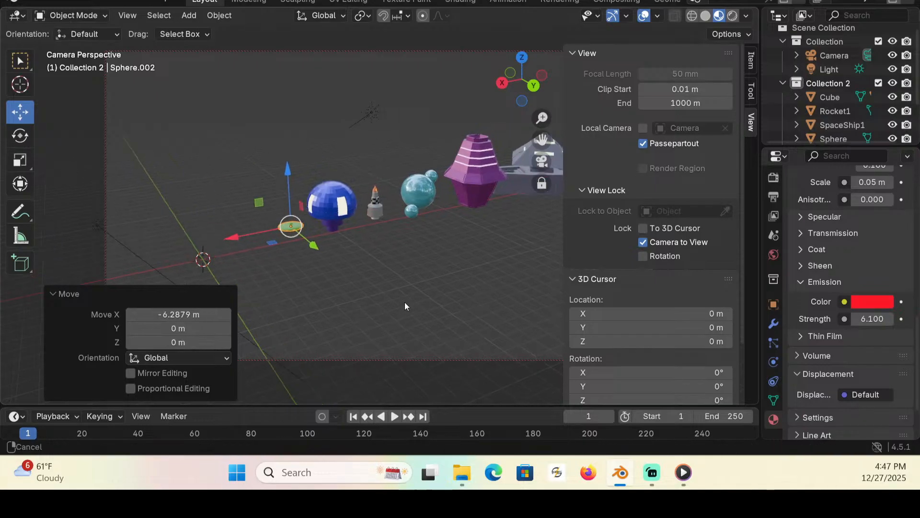
scroll(328, 306, up, 1)
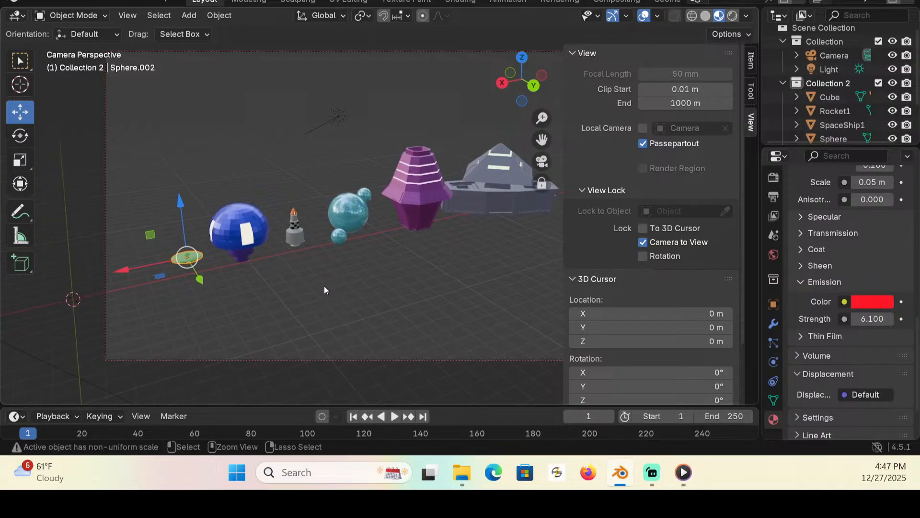
Step: Save the RandomSpaceships.blend file and render an image of the spaceship lineup
key(ctrl+s)
click(94, 2)
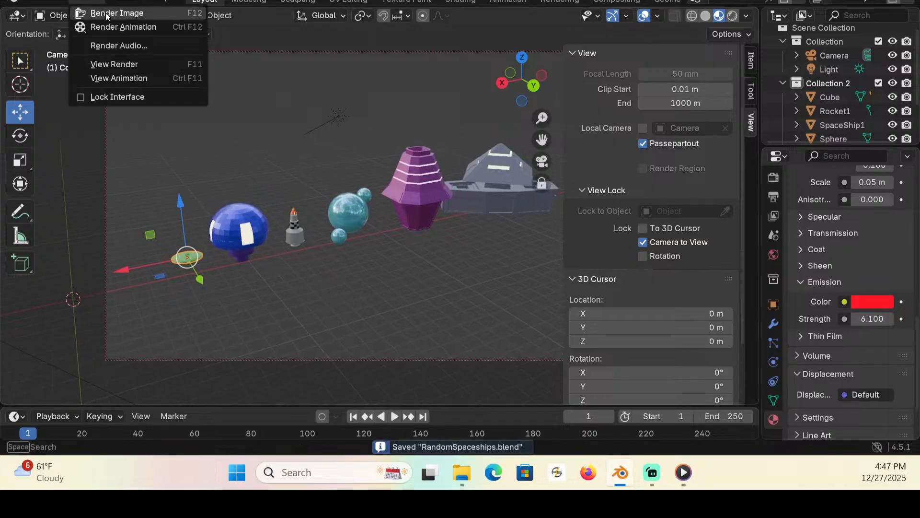
click(106, 15)
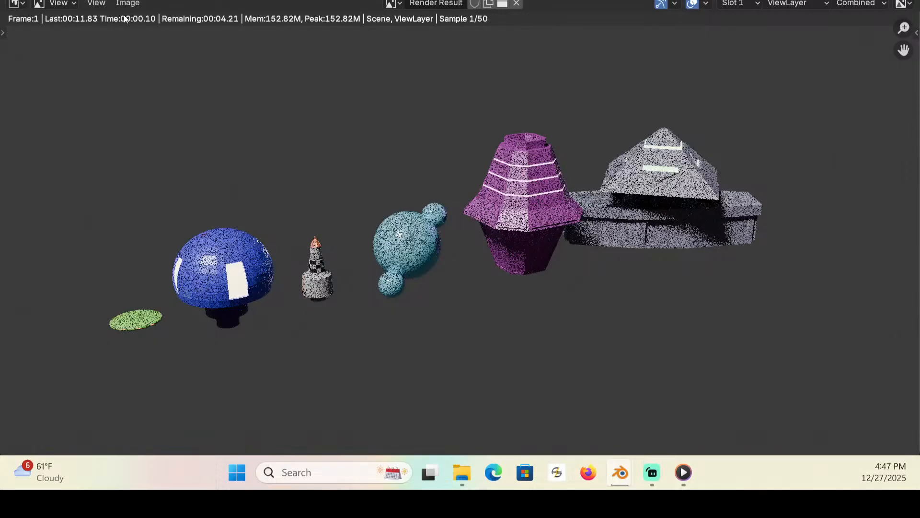